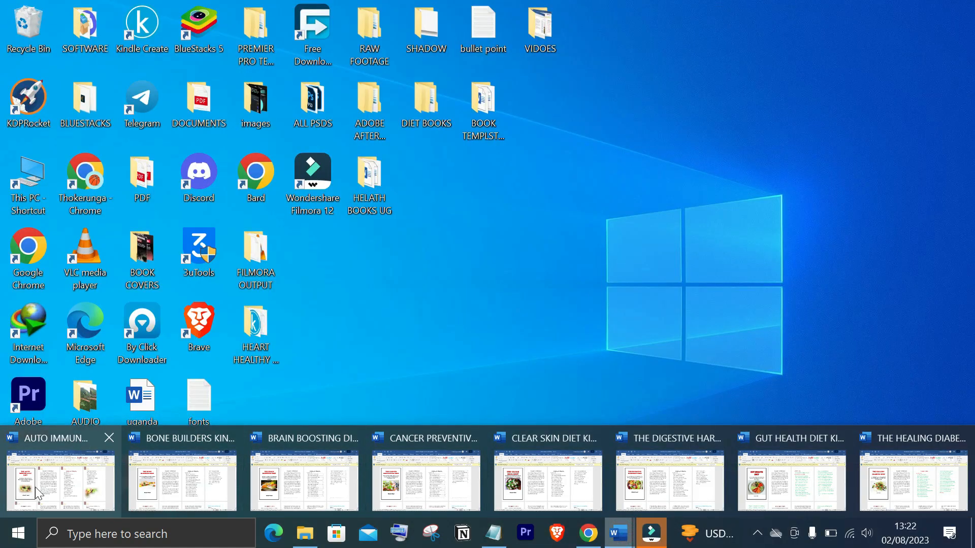
# Step: Bring up the AUTO IMMUNE ALLY document and look through its pages from the cover into the recipes
pyautogui.moveTo(36, 492)
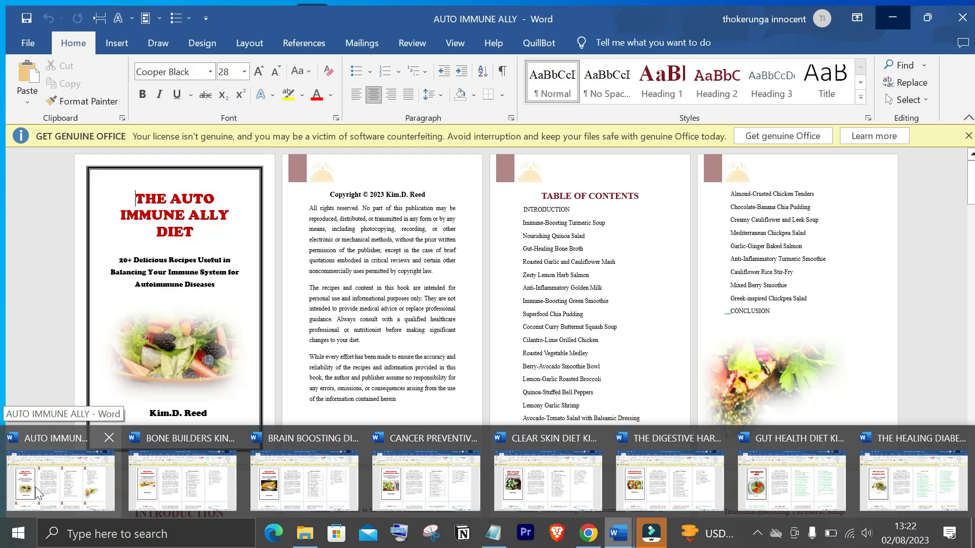
pyautogui.click(56, 487)
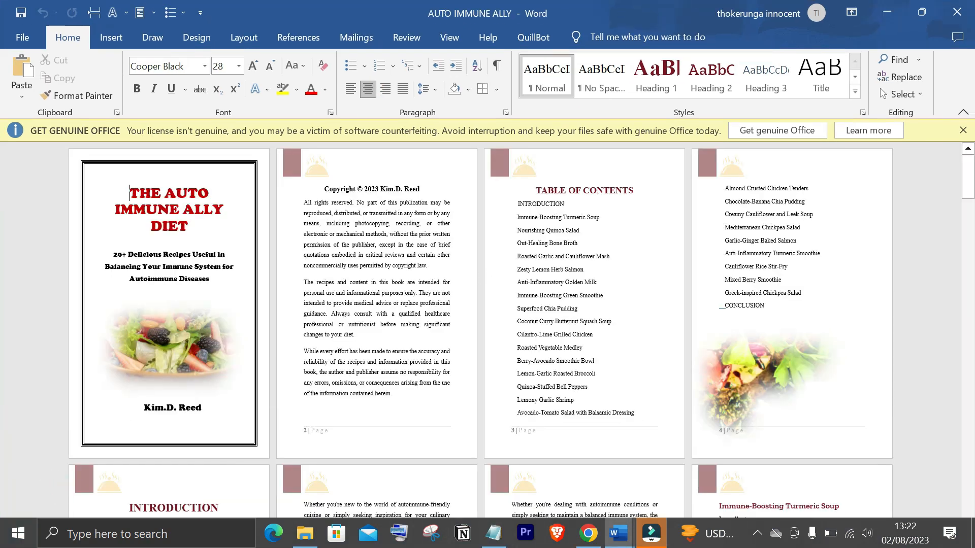
pyautogui.scroll(-8, 521, 330)
pyautogui.scroll(-10, 522, 329)
pyautogui.scroll(-12, 482, 274)
pyautogui.scroll(-11, 482, 274)
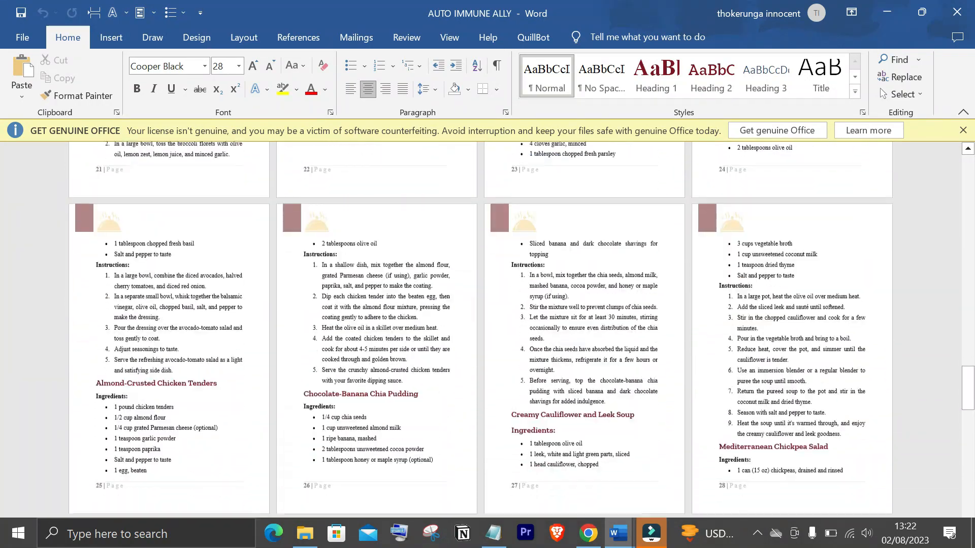
pyautogui.scroll(-1, 482, 274)
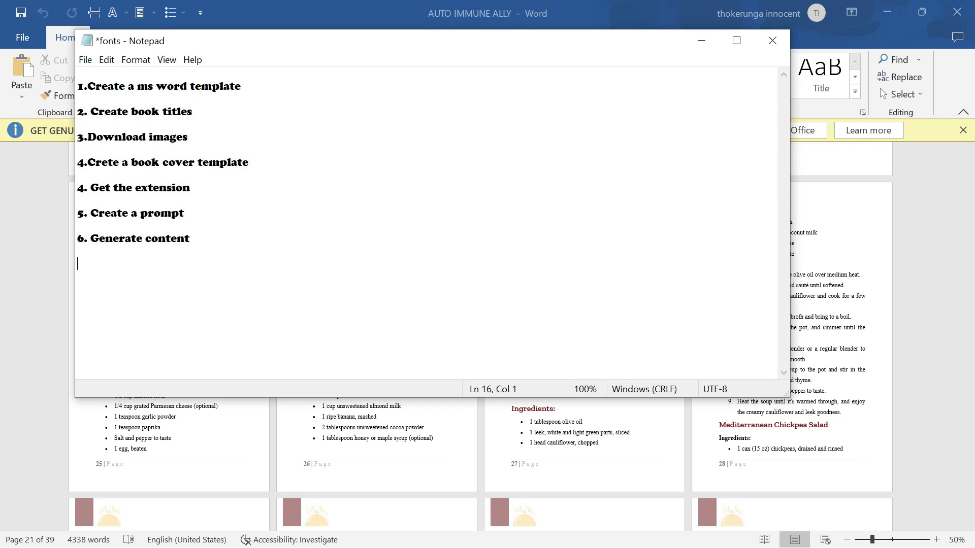
# Step: Highlight the "Create a ms word template" item in the fonts notes, clear the selection and minimise the notes
pyautogui.click(246, 87)
pyautogui.hotkey('ctrl', 'shift', 'Left')
pyautogui.hotkey('ctrl', 'shift', 'Left')
pyautogui.hotkey('ctrl', 'shift', 'Left')
pyautogui.hotkey('ctrl', 'shift', 'Left')
pyautogui.hotkey('ctrl', 'shift', 'Left')
pyautogui.press('Left')
pyautogui.click(701, 40)
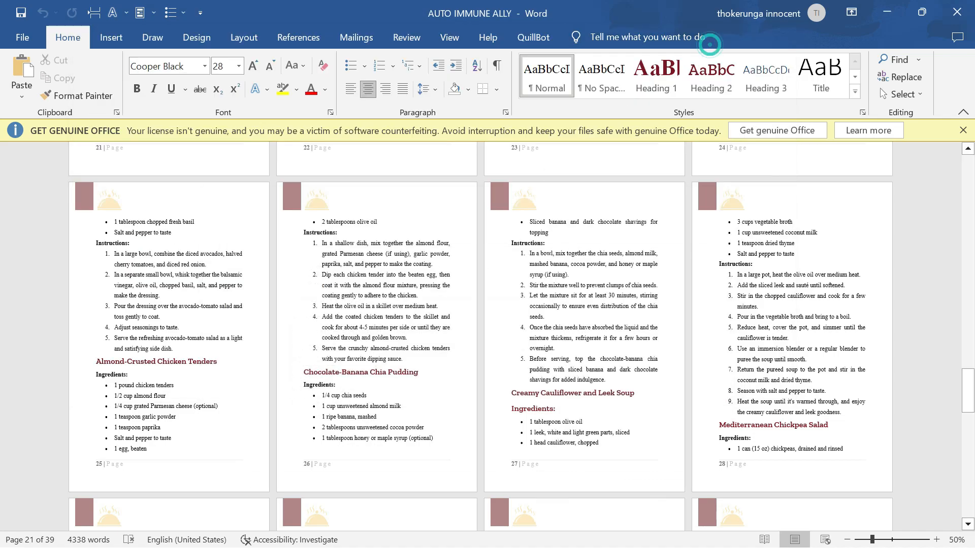
# Step: Review the AUTO IMMUNE ALLY layout from the table of contents to the conclusion pages, and minimise the document
pyautogui.scroll(3, 563, 316)
pyautogui.moveTo(968, 371); pyautogui.dragTo(972, 139)
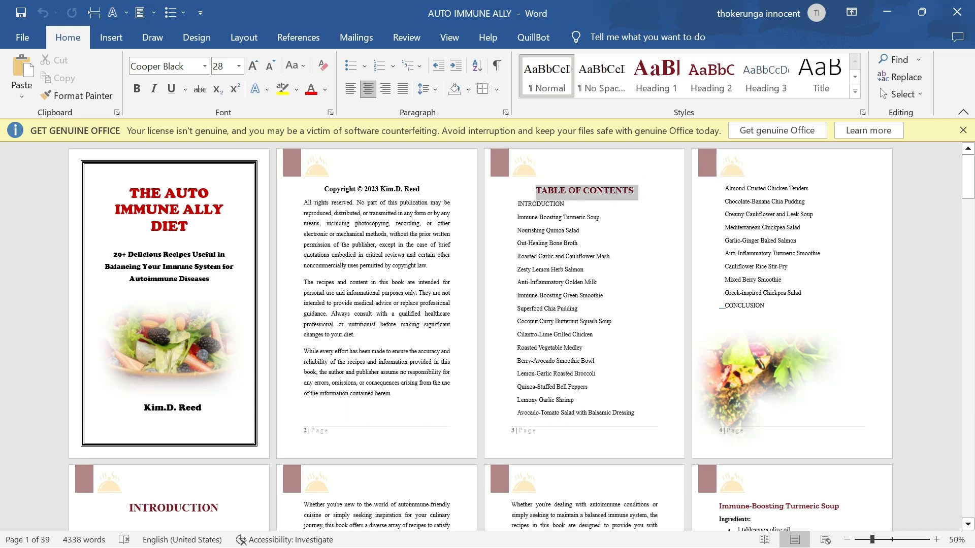
pyautogui.click(557, 186)
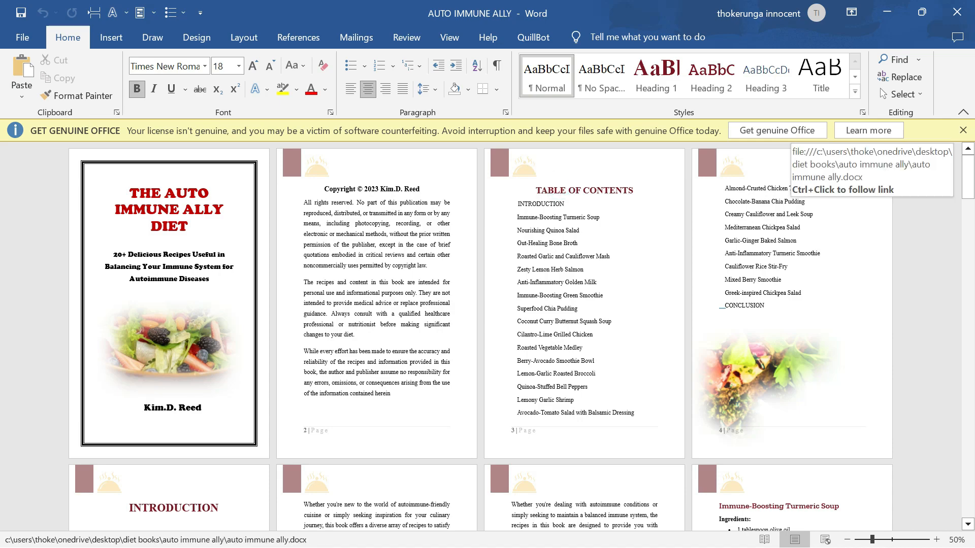
pyautogui.scroll(-5, 480, 335)
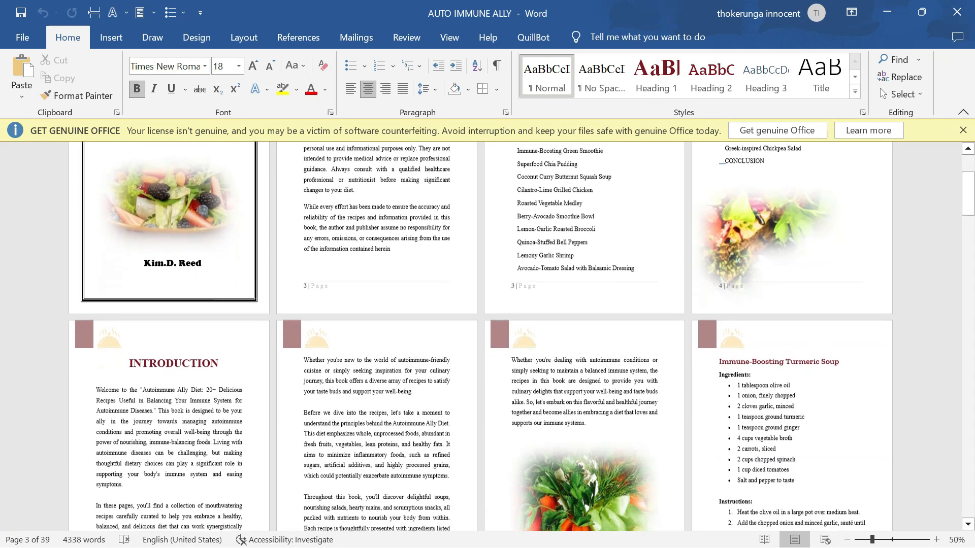
pyautogui.moveTo(967, 195); pyautogui.dragTo(968, 502)
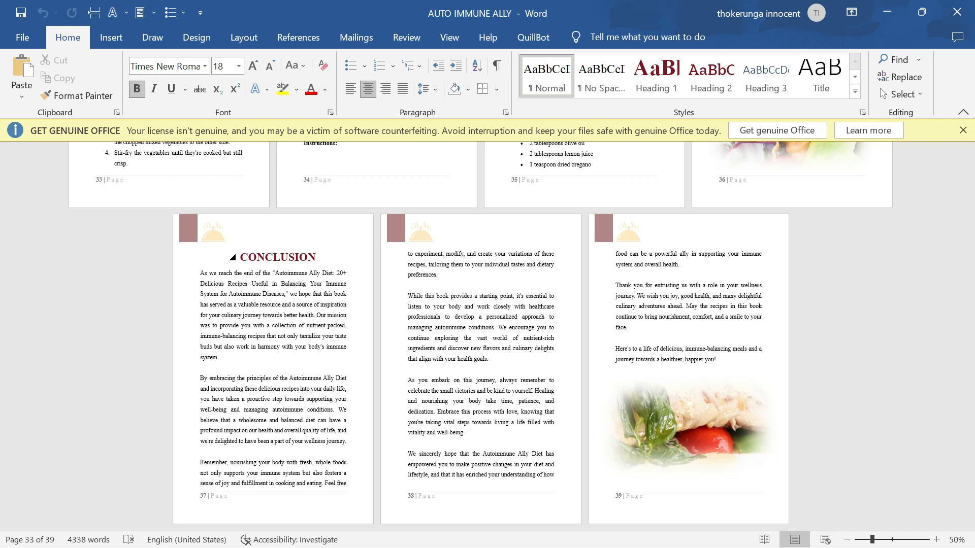
pyautogui.scroll(4, 837, 291)
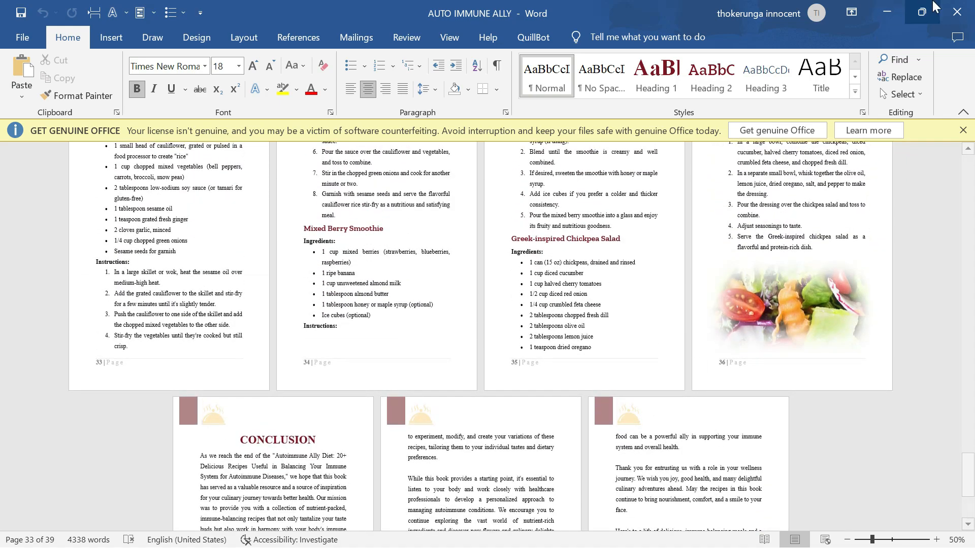
pyautogui.click(888, 10)
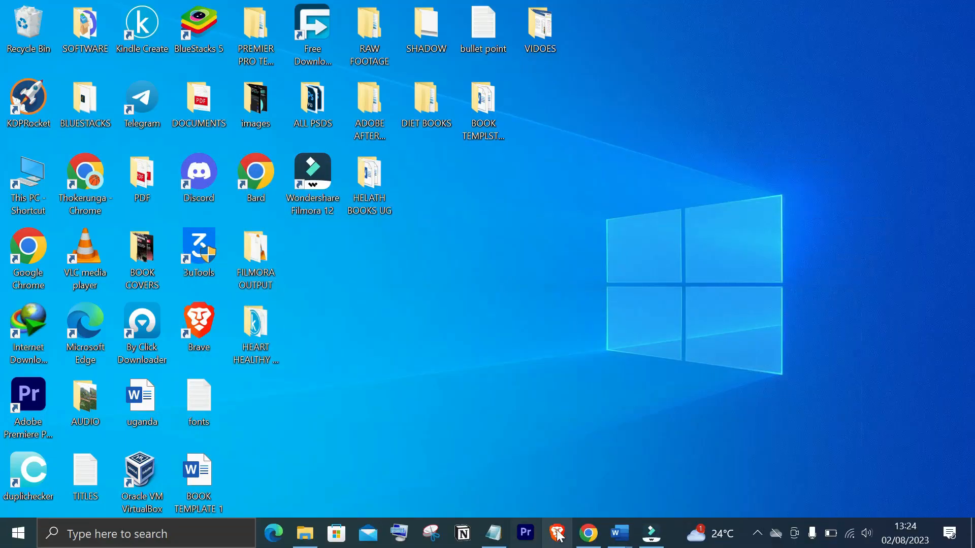
# Step: Bring up the CLEAR SKIN DIET KINDLE document, view its cover and front-matter pages, and minimise it
pyautogui.click(491, 536)
pyautogui.click(491, 536)
pyautogui.moveTo(608, 523)
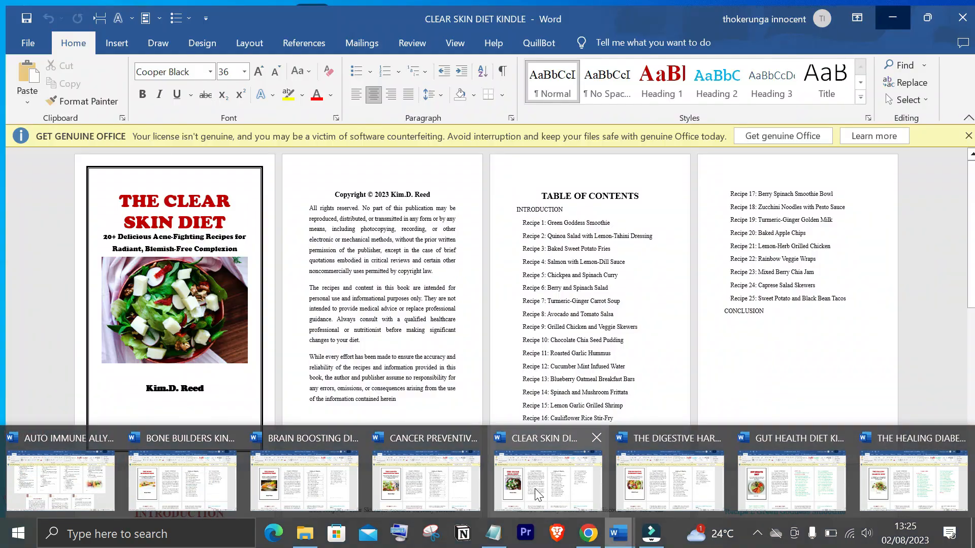
pyautogui.click(535, 488)
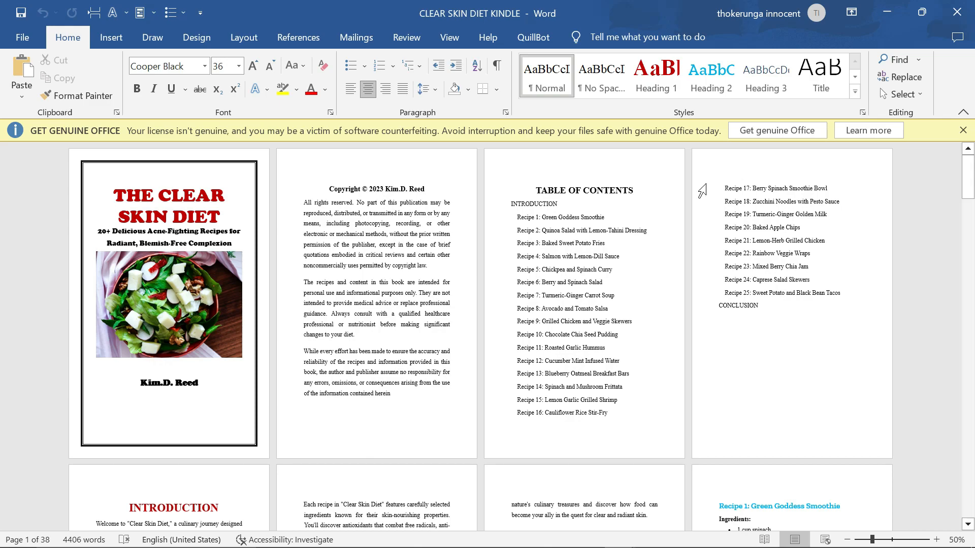
pyautogui.click(886, 11)
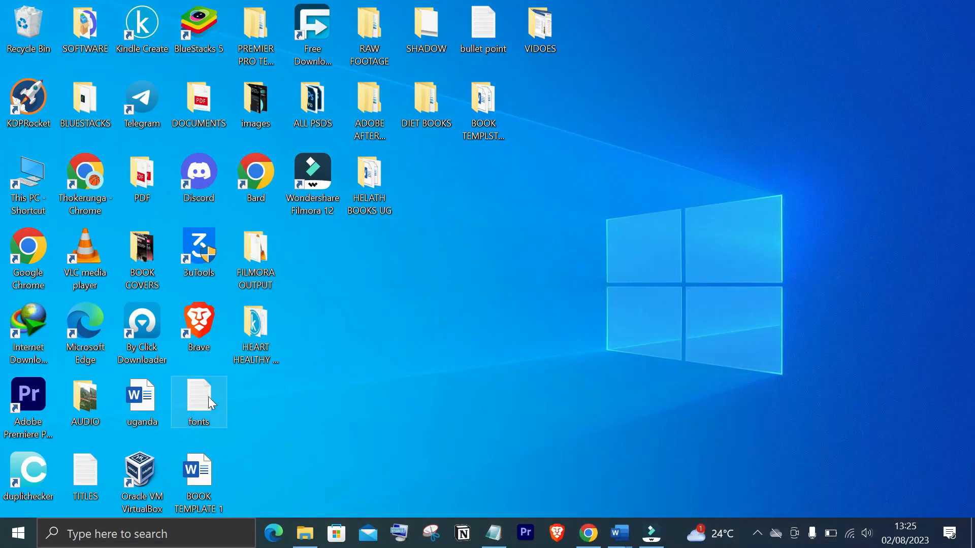
# Step: Read the book titles in the TITLES text file and check the "Download images" item in the fonts notes
pyautogui.doubleClick(85, 472)
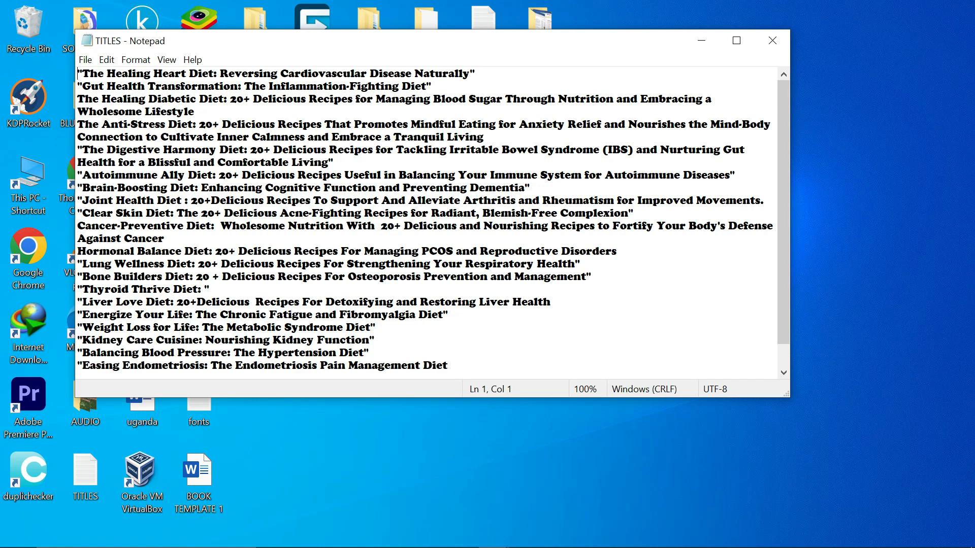
pyautogui.click(701, 40)
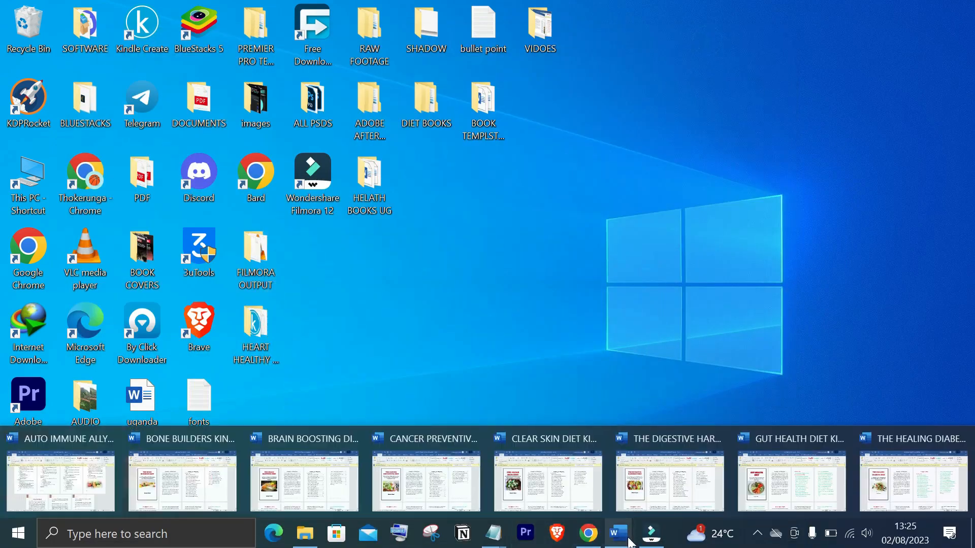
pyautogui.moveTo(493, 533)
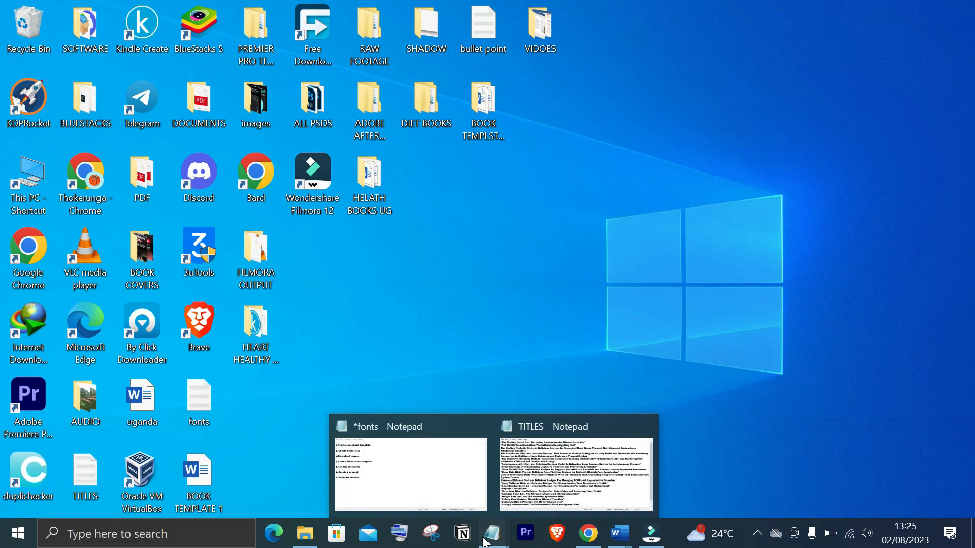
pyautogui.click(425, 485)
pyautogui.moveTo(204, 129); pyautogui.dragTo(126, 135)
pyautogui.click(127, 135)
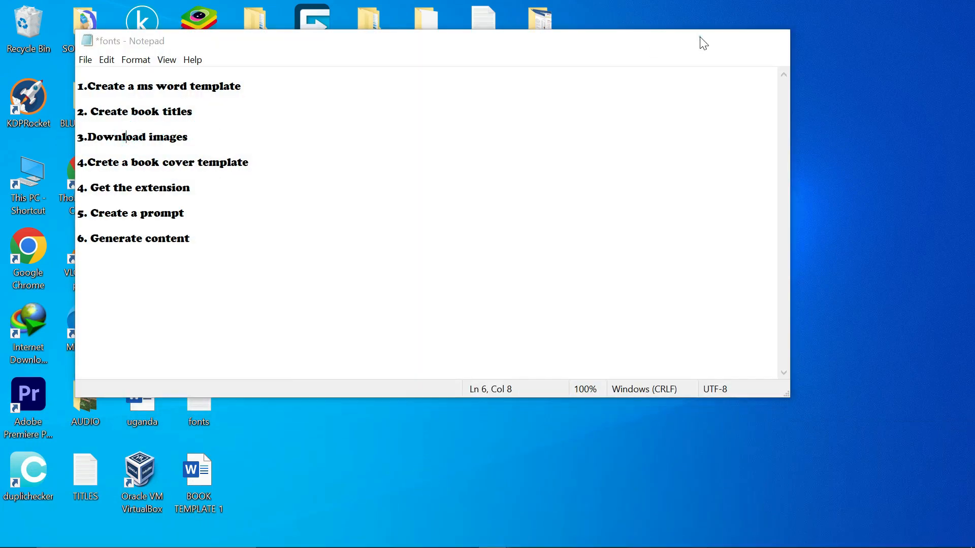
pyautogui.click(701, 41)
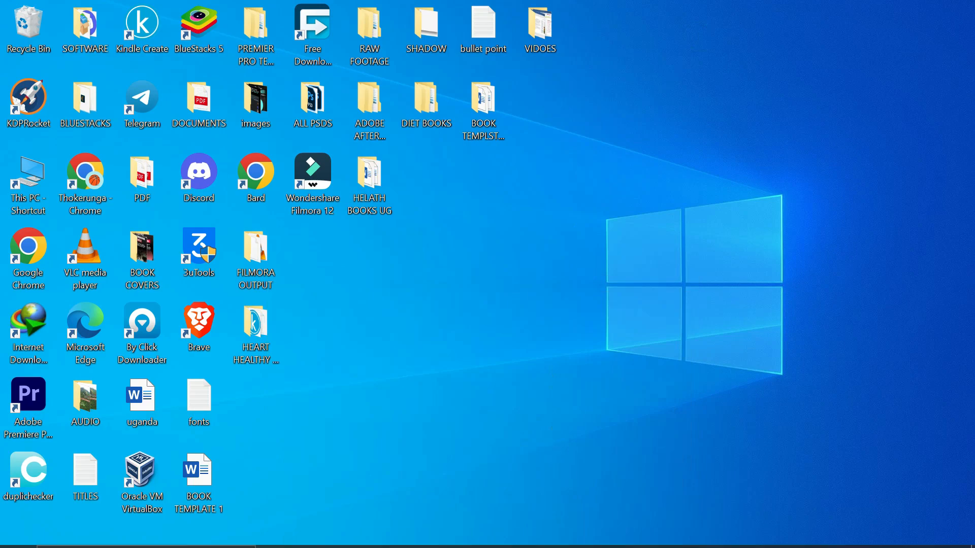
# Step: Switch to Chrome, search for PEXELS in a new tab, open the Pexels site, view its homepage and minimise the browser
pyautogui.click(590, 531)
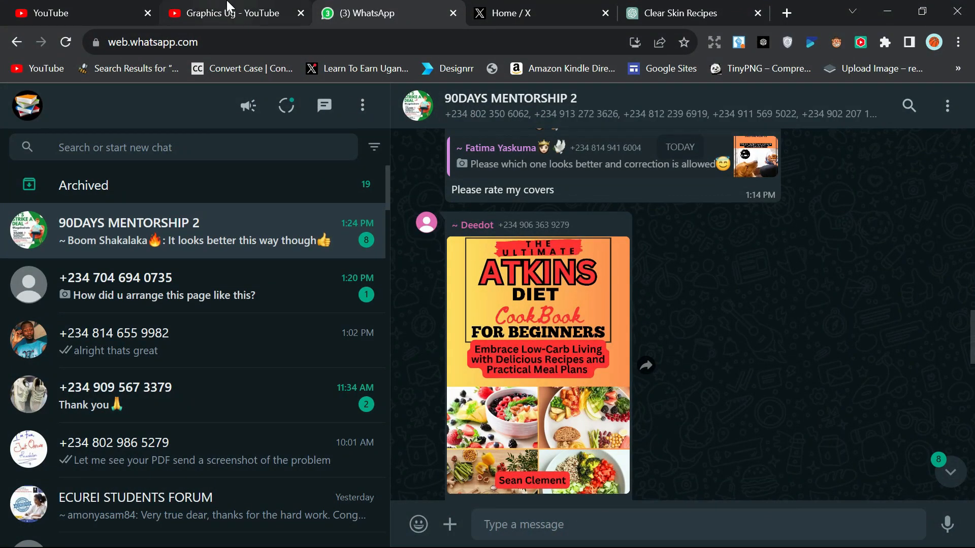
pyautogui.click(788, 12)
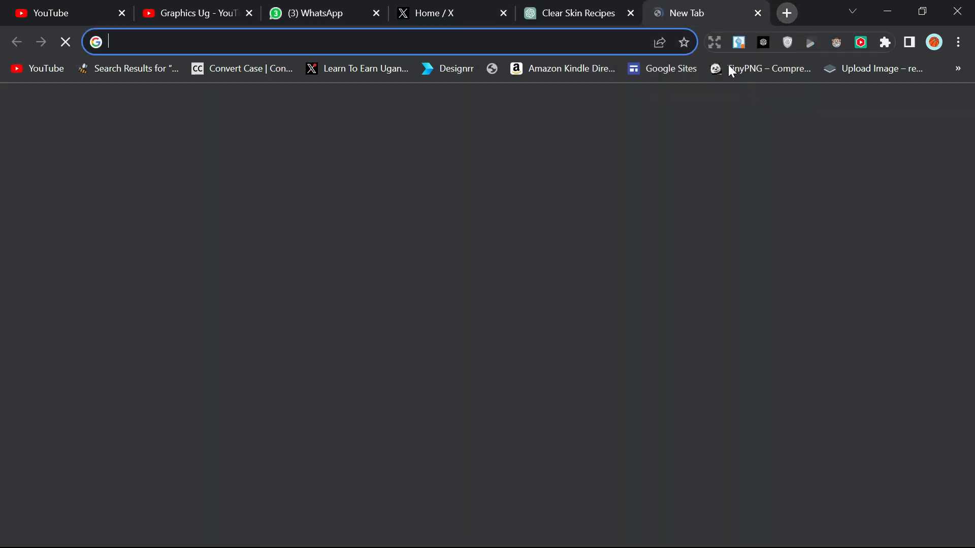
pyautogui.write('PEXEL')
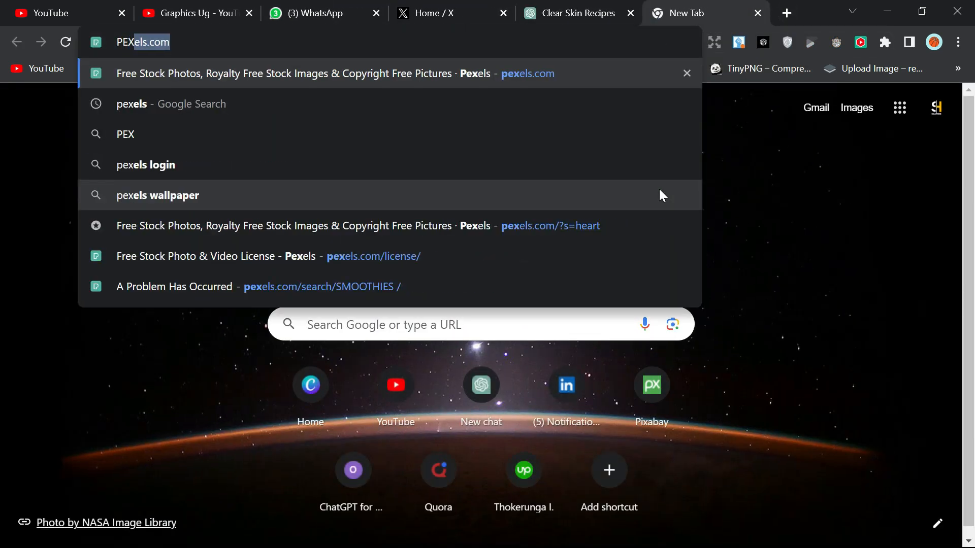
pyautogui.write('S')
pyautogui.press('Return')
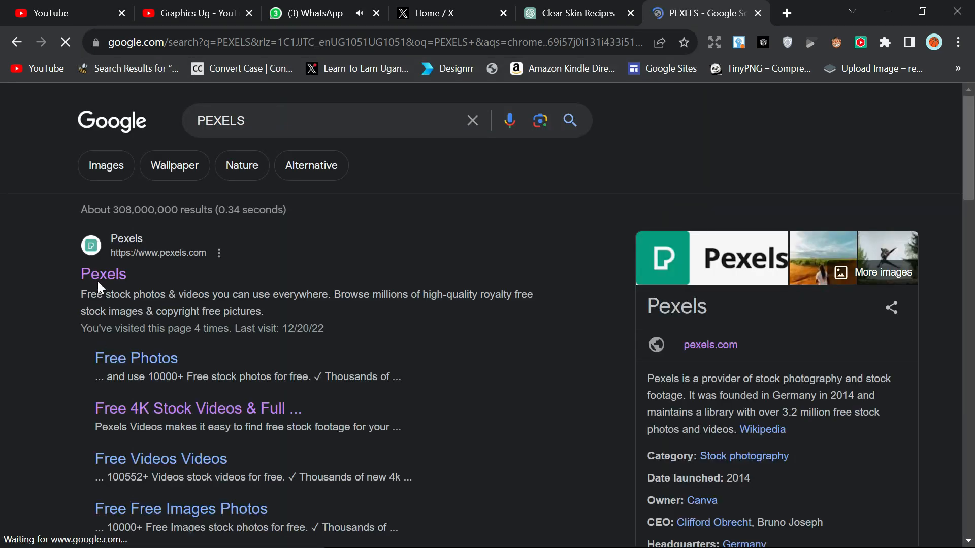
pyautogui.click(100, 278)
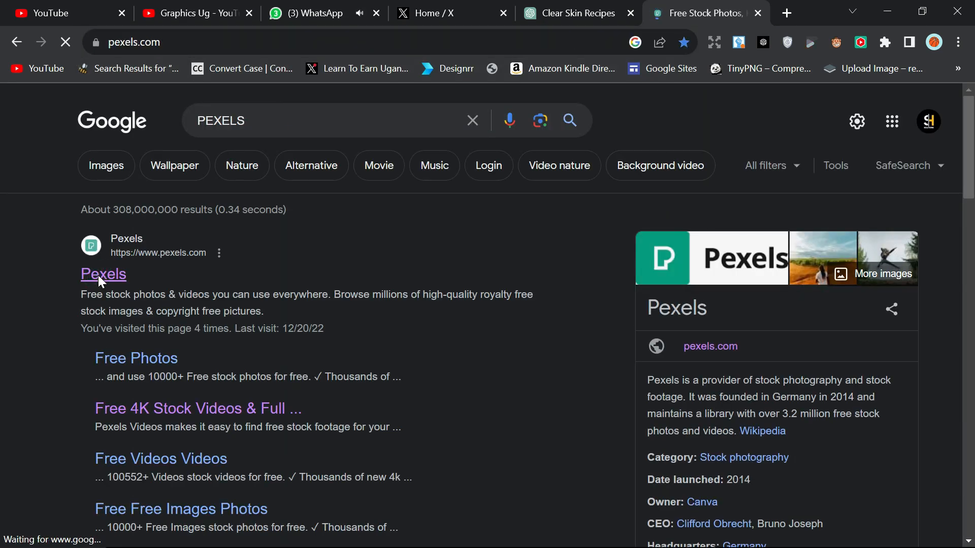
pyautogui.scroll(-5, 127, 281)
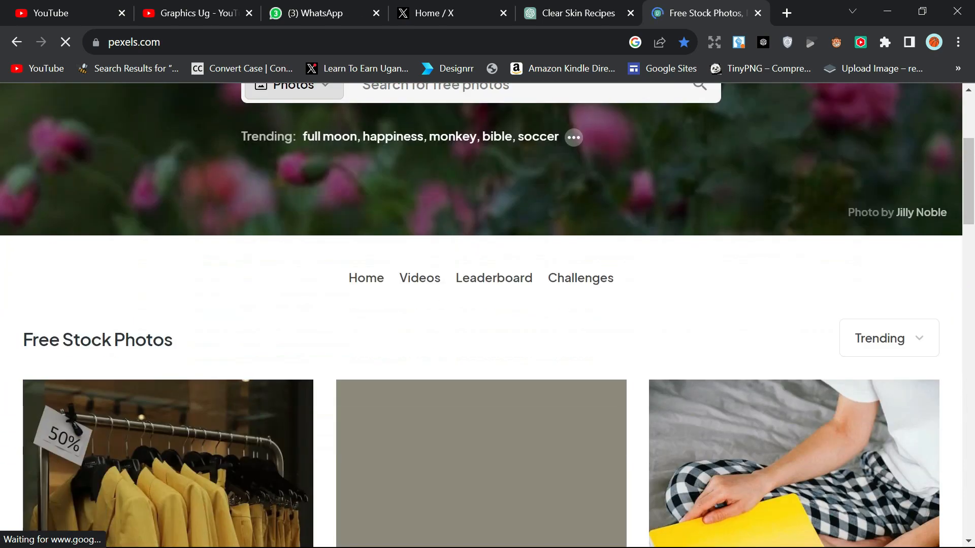
pyautogui.scroll(10, 406, 327)
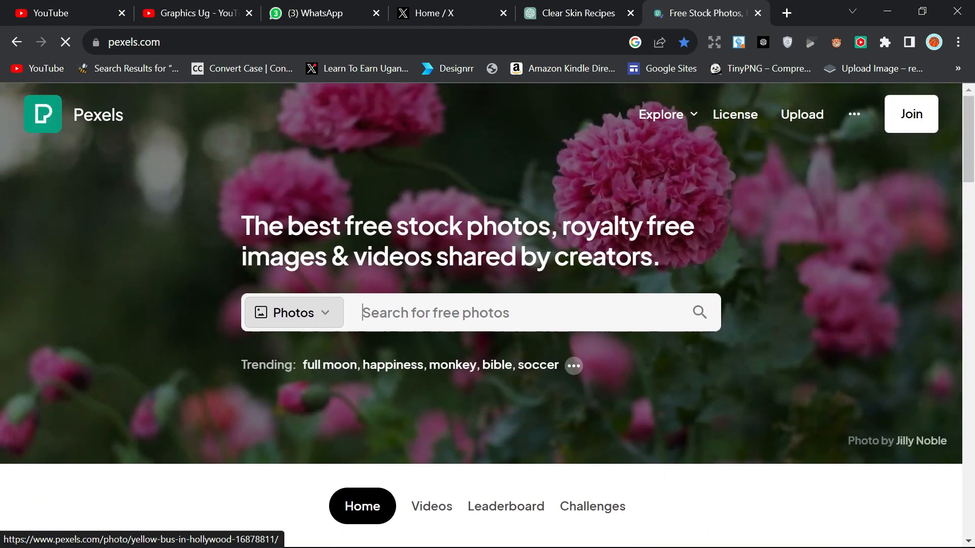
pyautogui.click(887, 11)
# Step: Bring the fonts notes back up to check the book cover template item, and minimise them
pyautogui.moveTo(424, 481)
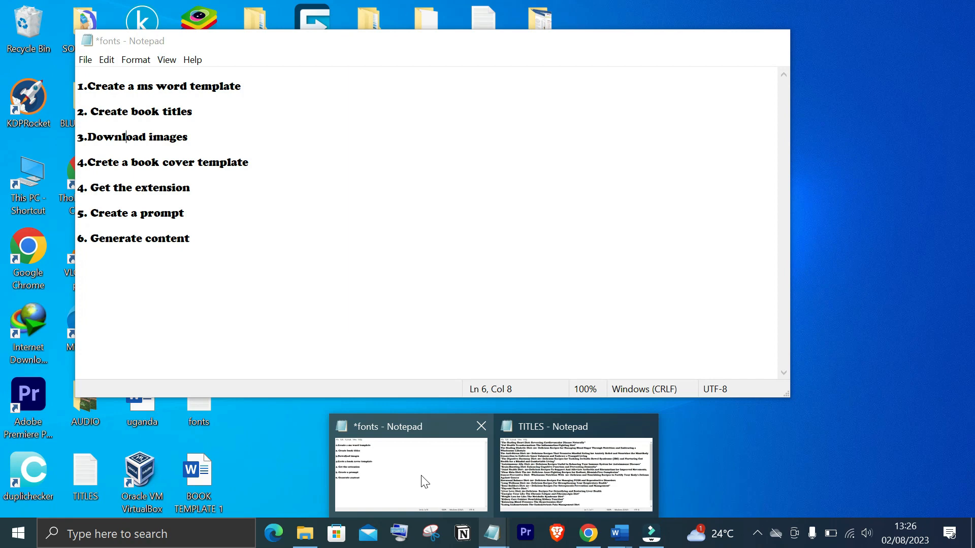
pyautogui.click(425, 481)
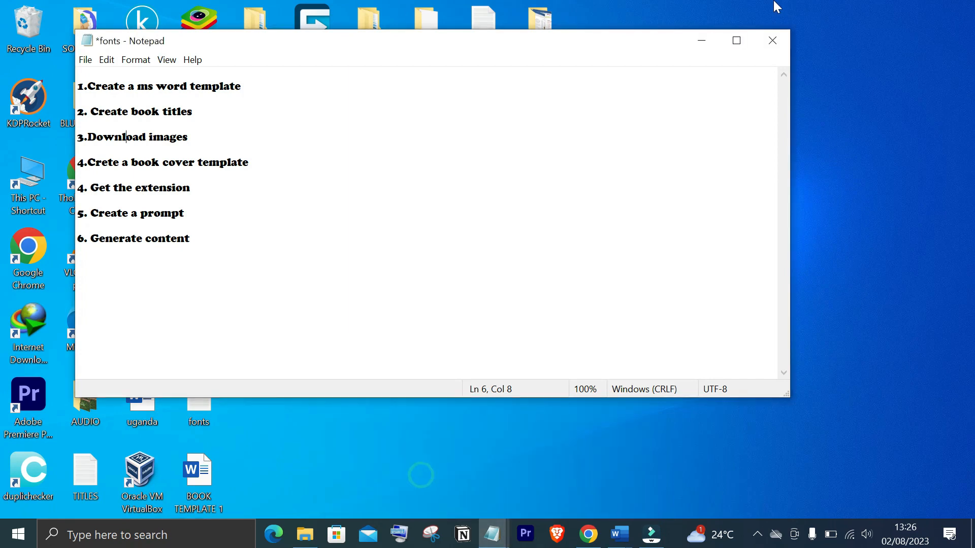
pyautogui.click(701, 35)
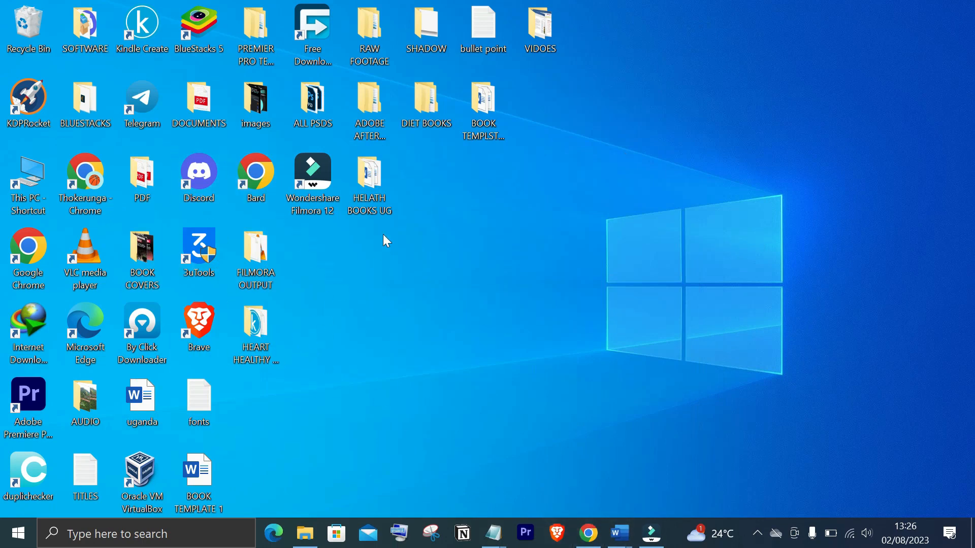
# Step: Open the MEDITERANEAN DIET Photoshop file from the AUTO IMMUNE ALLY folder inside DIET BOOKS, and scan Photoshop's recent files
pyautogui.doubleClick(427, 106)
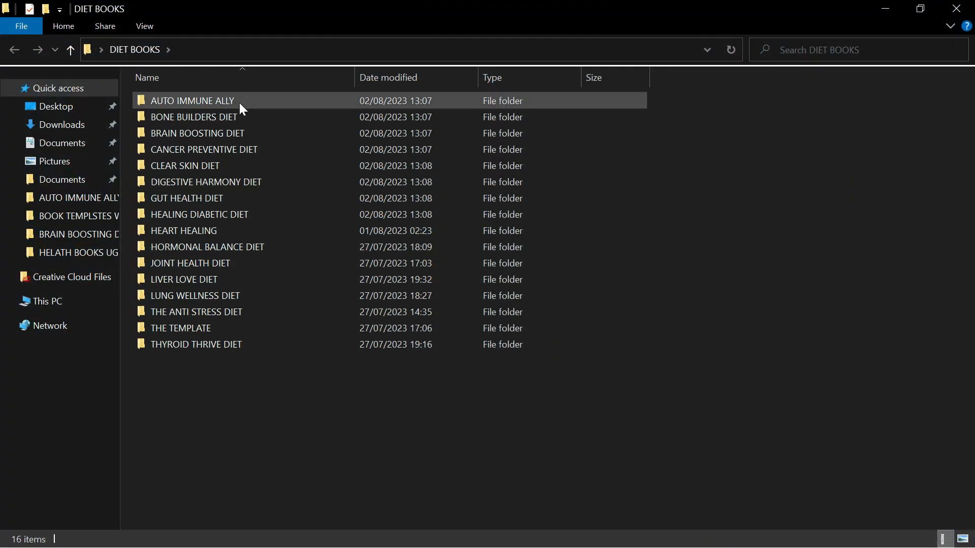
pyautogui.doubleClick(238, 99)
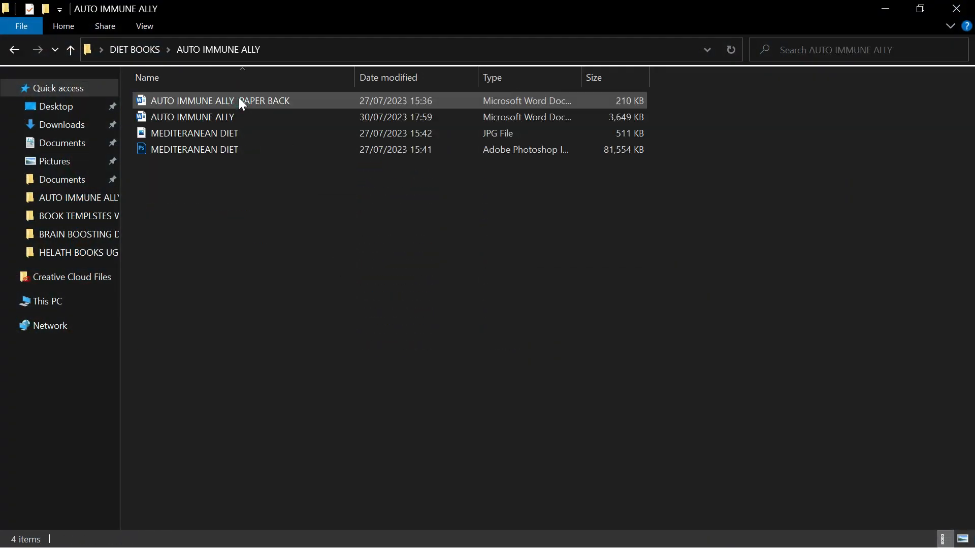
pyautogui.click(232, 153)
pyautogui.doubleClick(231, 153)
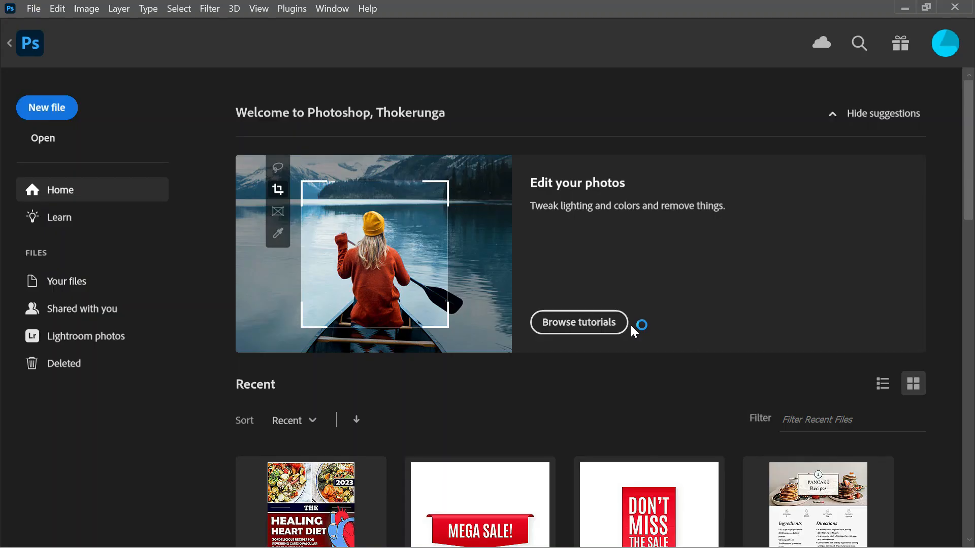
pyautogui.scroll(-6, 633, 330)
pyautogui.scroll(-5, 633, 330)
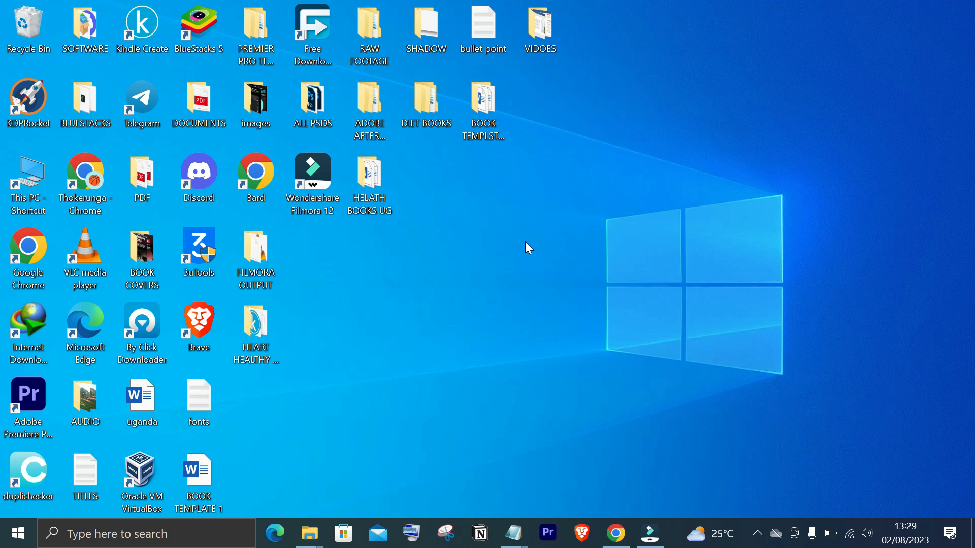
# Step: Create a new folder on the desktop and name it TEMPLATES
pyautogui.rightClick(495, 195)
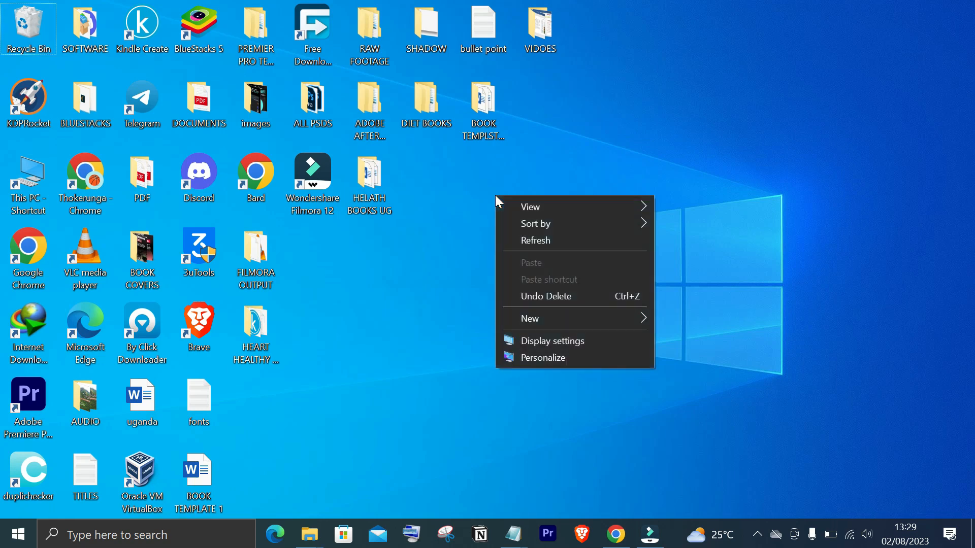
pyautogui.moveTo(552, 319)
pyautogui.click(695, 319)
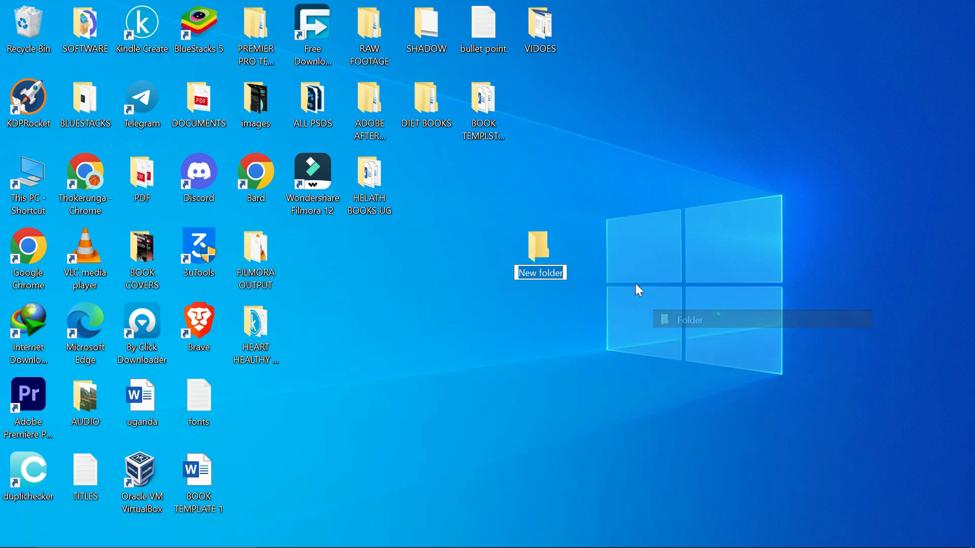
pyautogui.write('TEM')
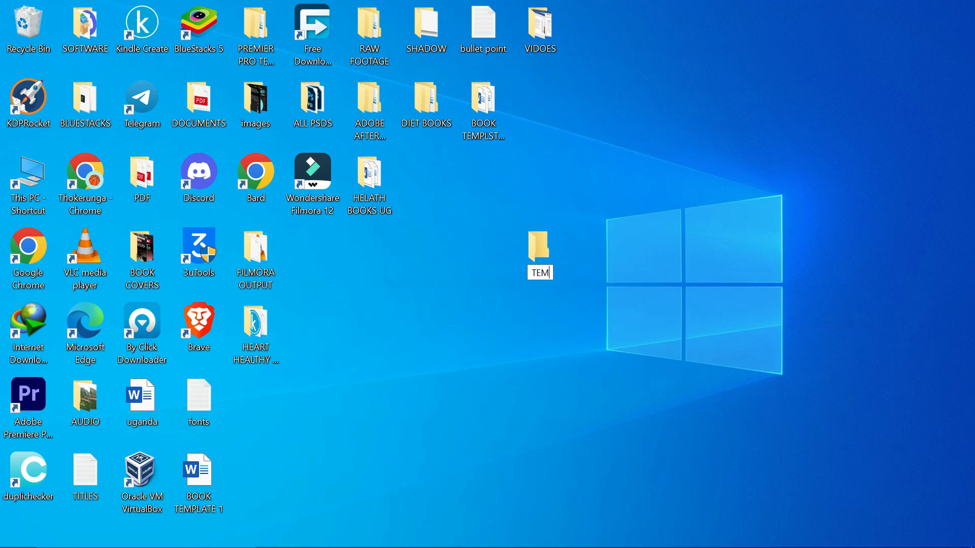
pyautogui.write('PLATES')
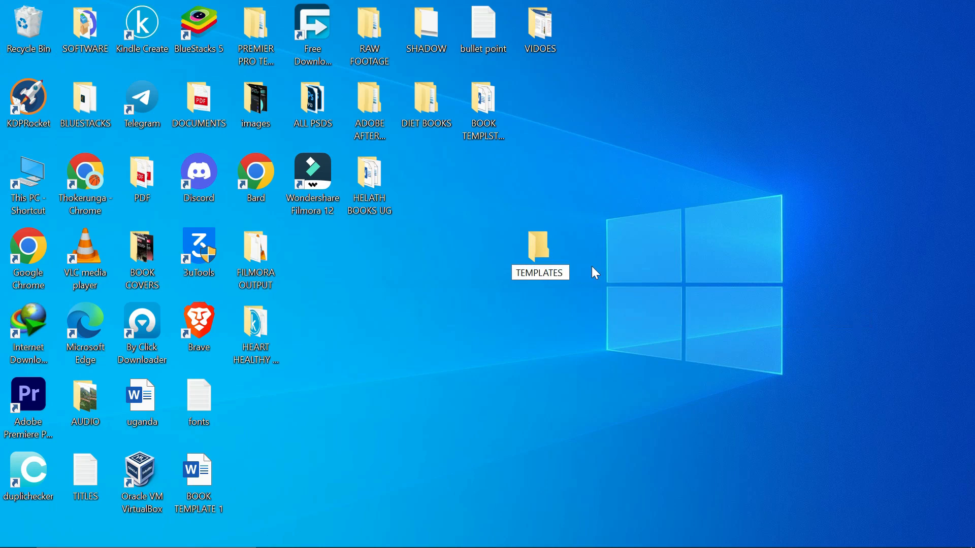
pyautogui.press('Return')
# Step: Open the TEMPLATES folder and create a Microsoft Word document in it named TEMPLATE 1
pyautogui.doubleClick(539, 249)
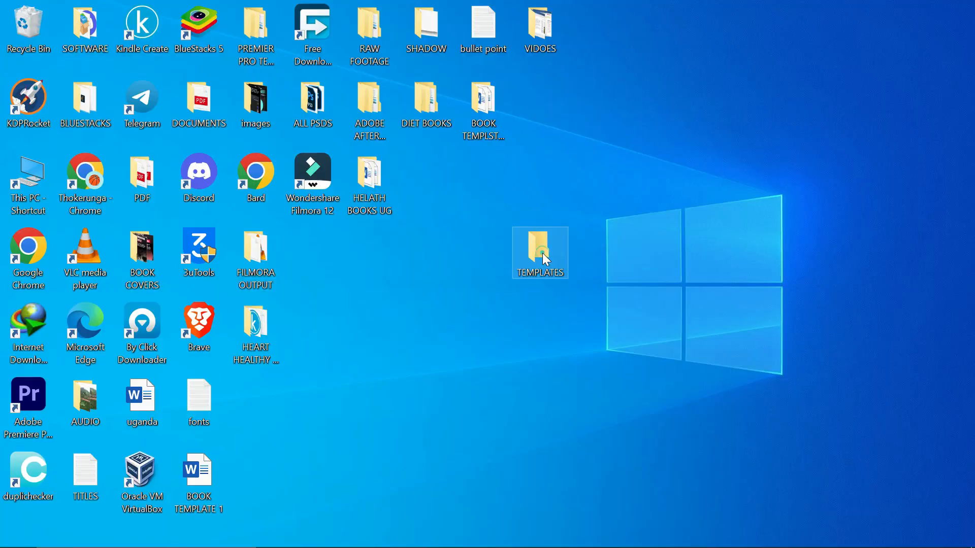
pyautogui.rightClick(286, 131)
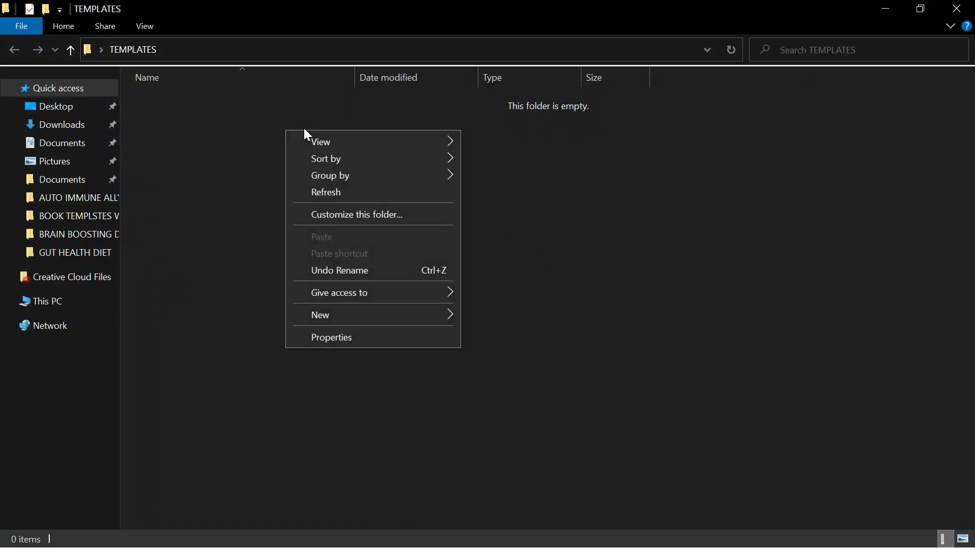
pyautogui.click(347, 320)
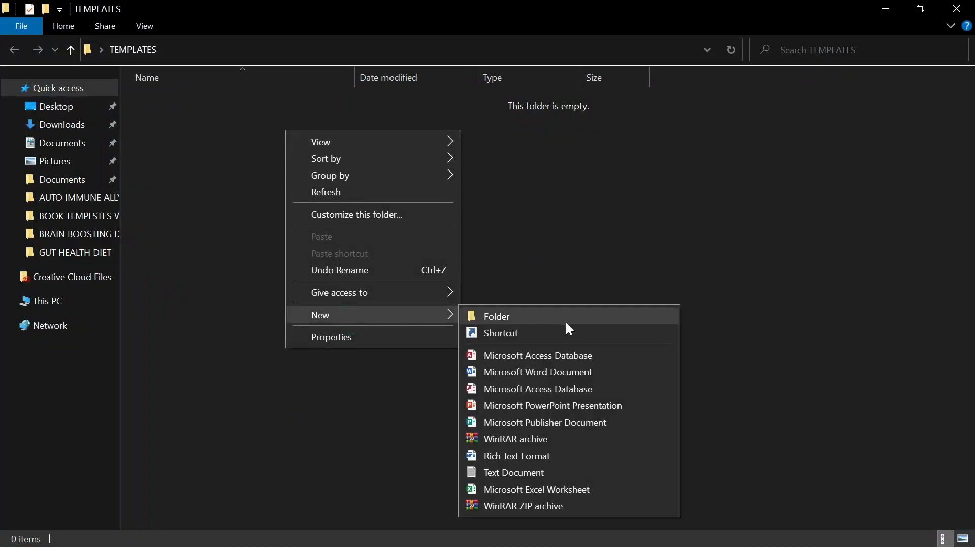
pyautogui.click(551, 371)
pyautogui.write('T')
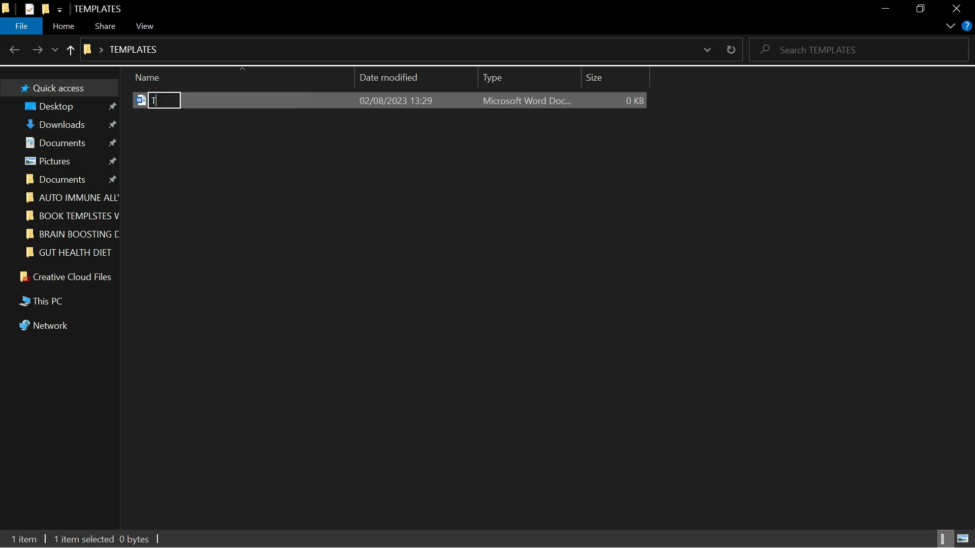
pyautogui.write('EMPLATE ')
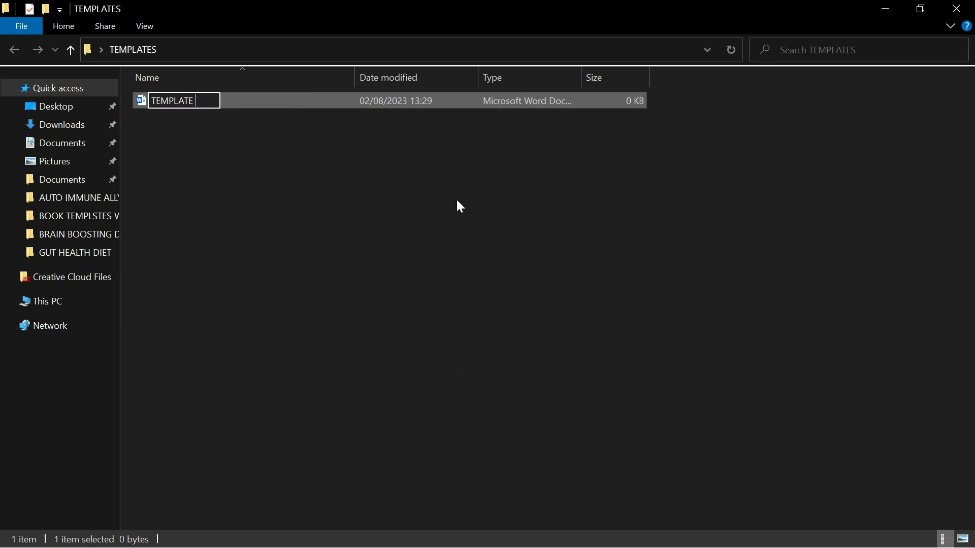
pyautogui.write('1')
pyautogui.press('Return')
# Step: Open the TEMPLATE 1 document in Word, maximised, and set its paper size to Statement, 5.5" x 8.5"
pyautogui.click(283, 100)
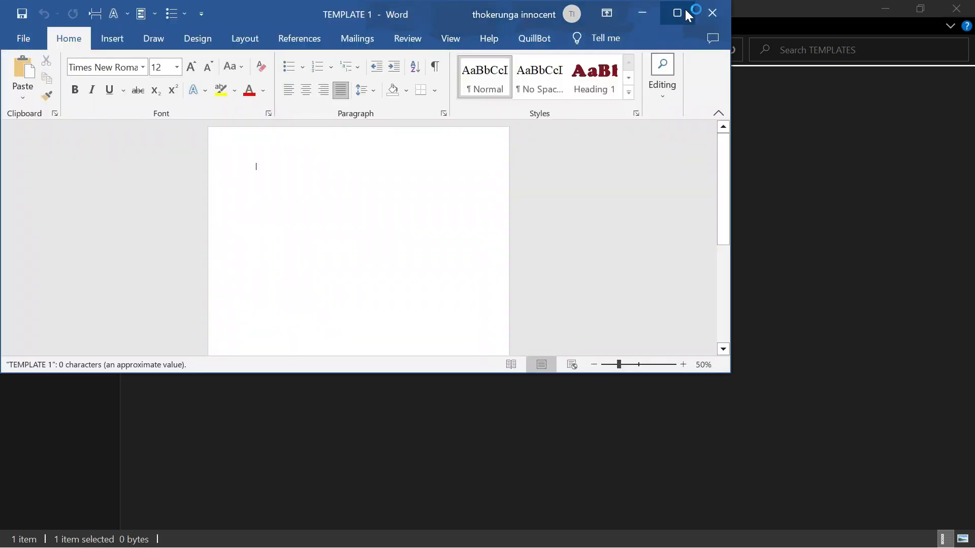
pyautogui.click(683, 13)
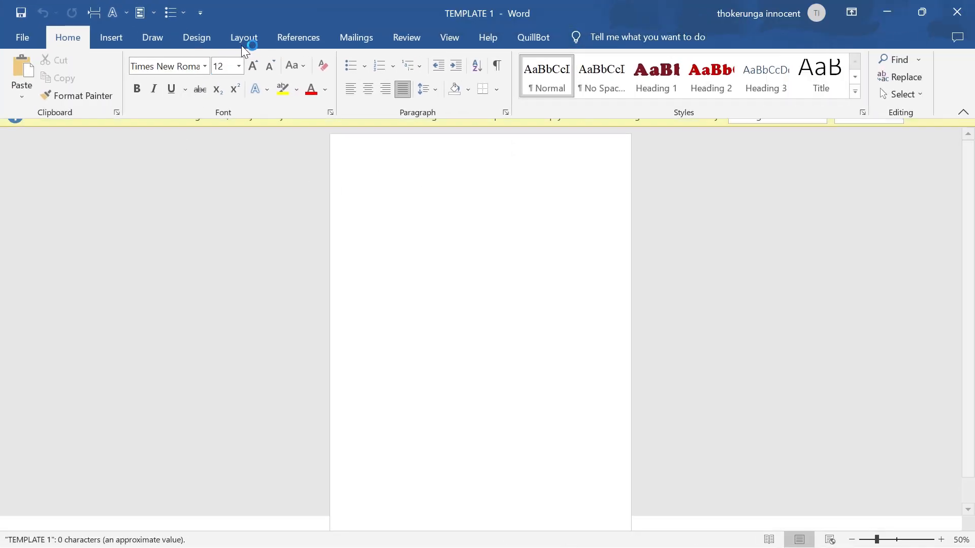
pyautogui.click(244, 42)
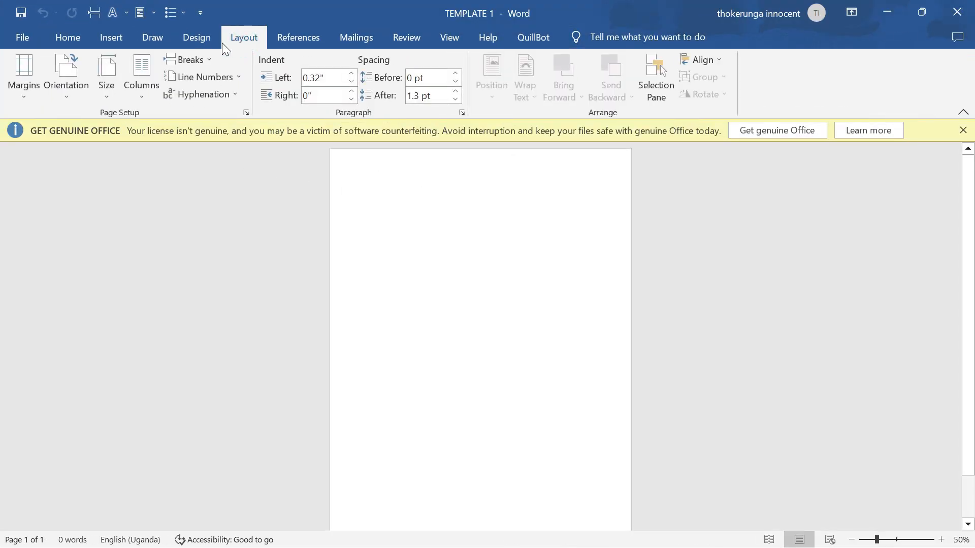
pyautogui.click(107, 95)
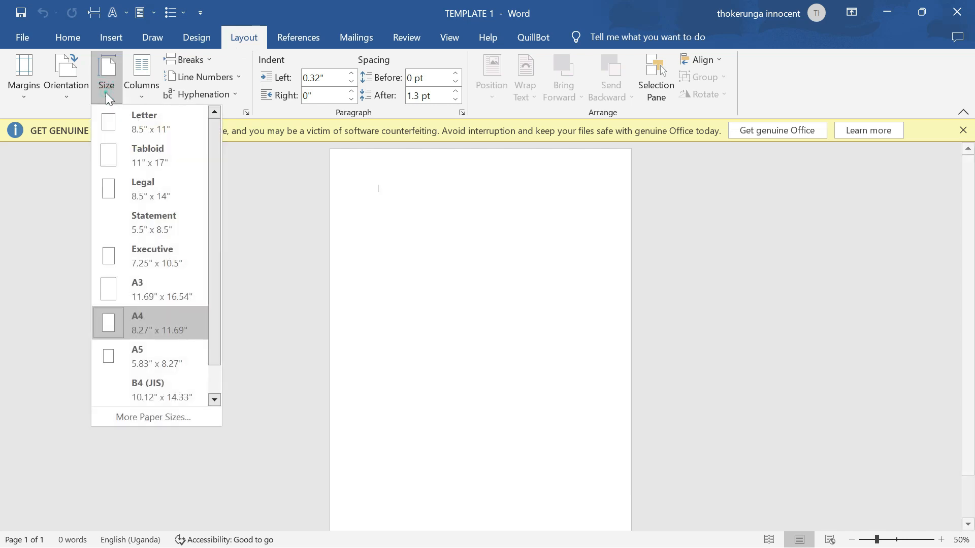
pyautogui.click(130, 217)
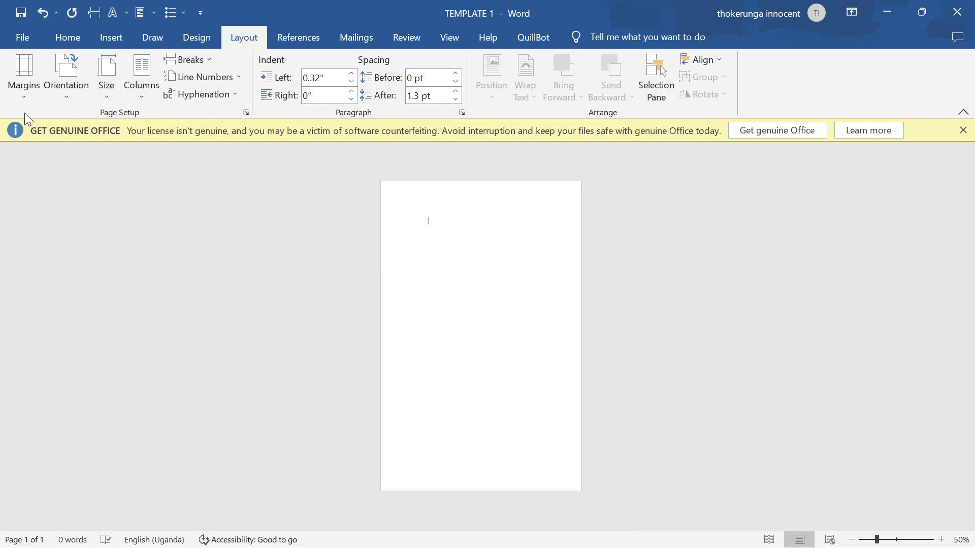
# Step: Apply Moderate page margins, 1" top and bottom and 0.75" left and right, and dismiss the licence banner
pyautogui.click(21, 95)
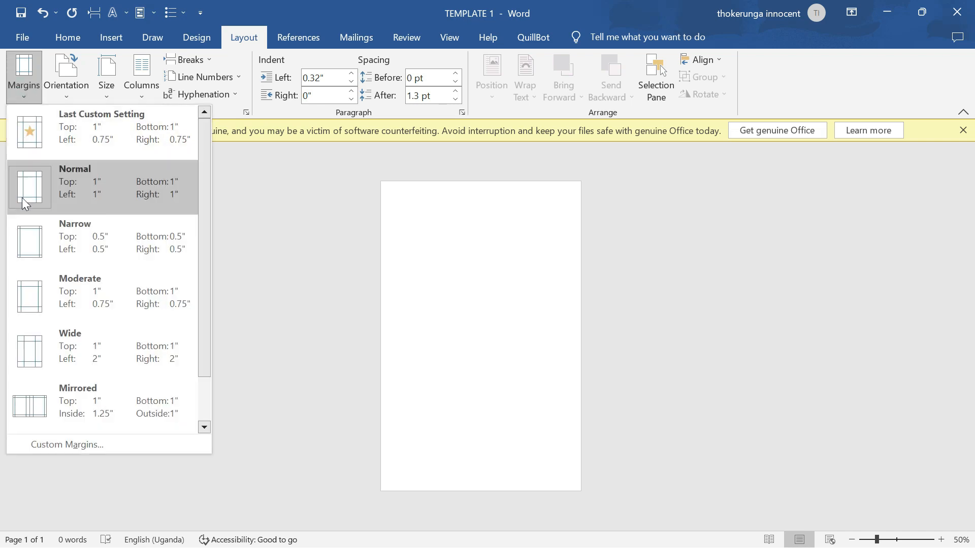
pyautogui.click(41, 294)
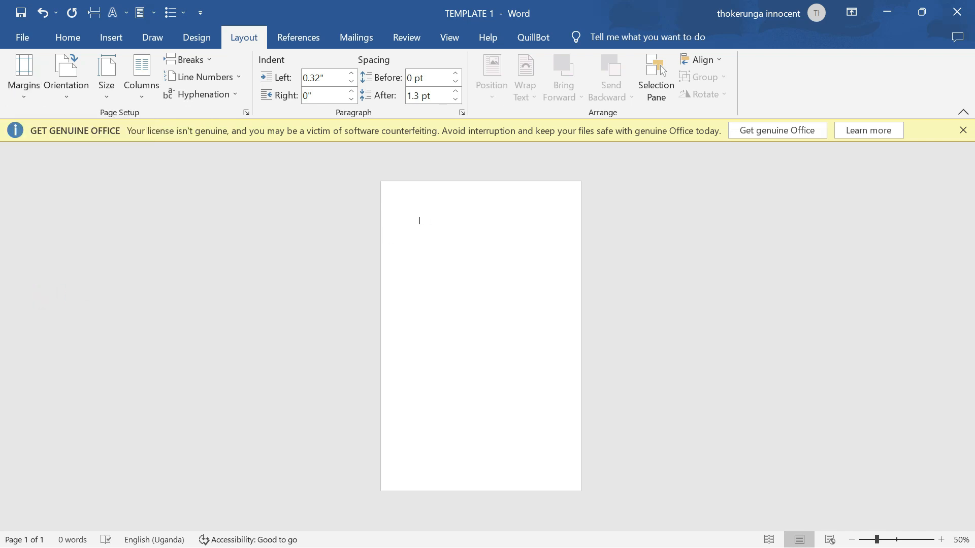
pyautogui.click(963, 130)
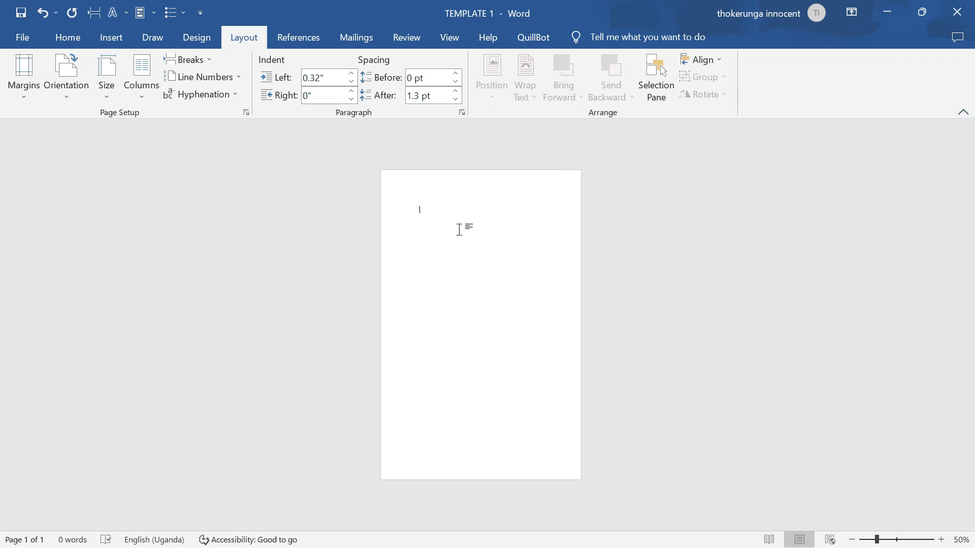
# Step: Open the TITLES text file from the desktop and copy the title "The Healing Heart Diet: Reversing Cardiovascular Disease Naturally"
pyautogui.click(901, 14)
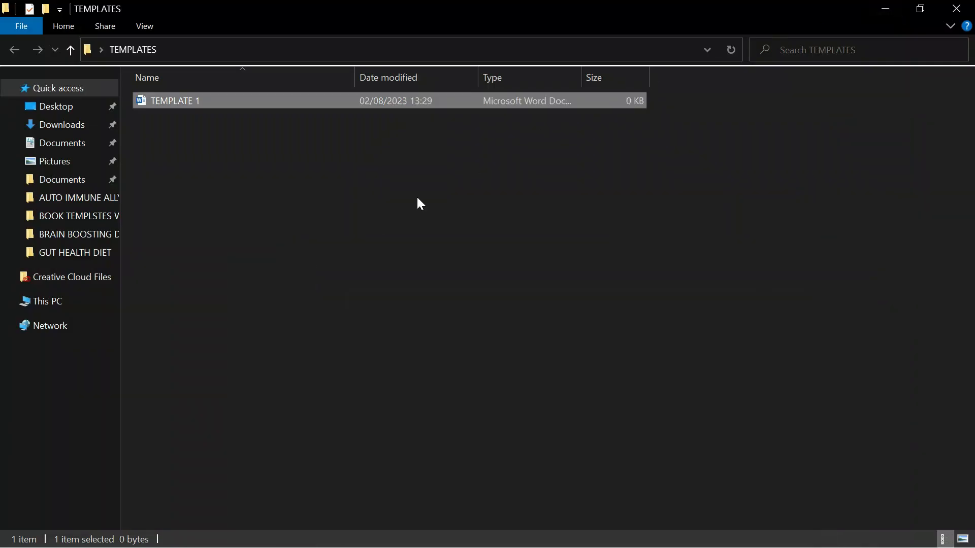
pyautogui.click(878, 9)
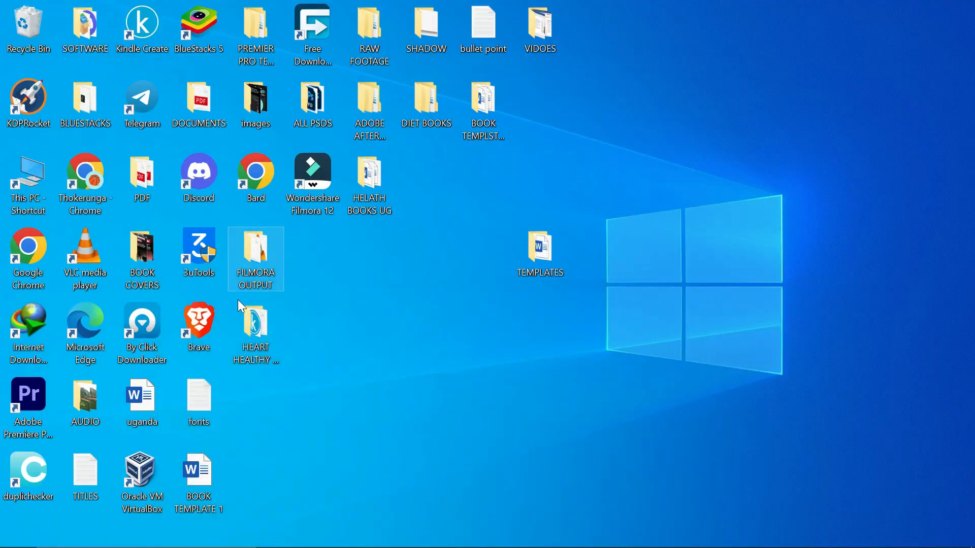
pyautogui.doubleClick(71, 466)
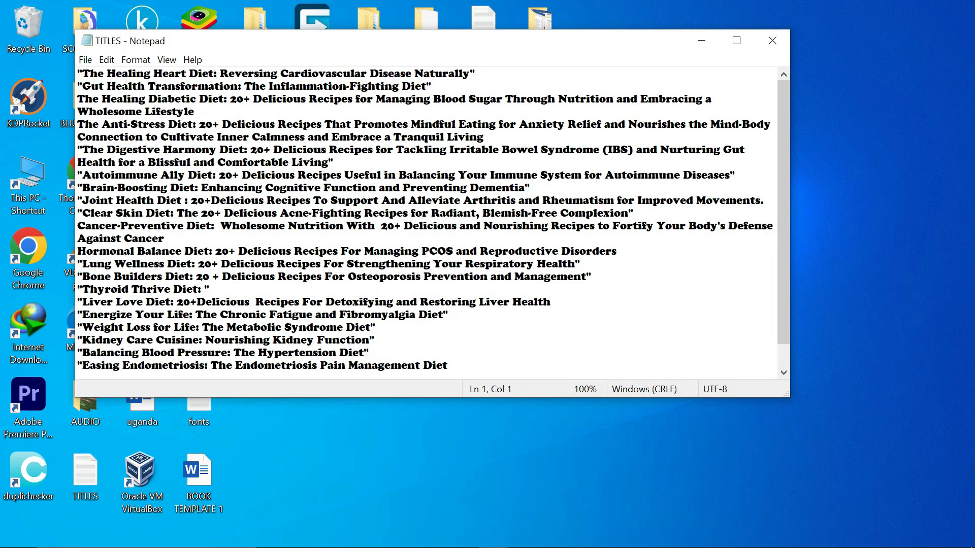
pyautogui.moveTo(213, 73); pyautogui.dragTo(82, 74)
pyautogui.click(82, 74)
pyautogui.moveTo(477, 74); pyautogui.dragTo(459, 74)
pyautogui.moveTo(162, 74); pyautogui.dragTo(78, 74)
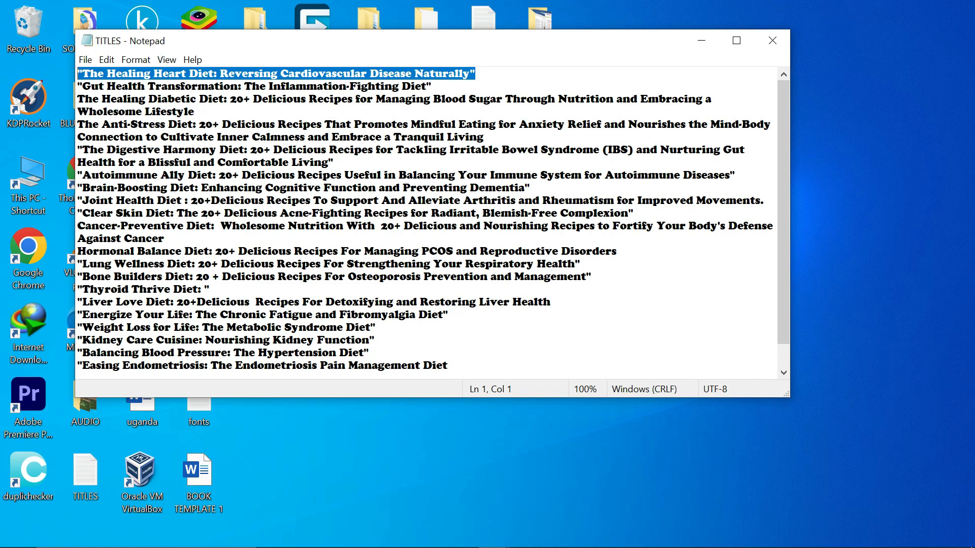
pyautogui.rightClick(110, 77)
pyautogui.click(136, 120)
# Step: Minimise the titles list, switch back to TEMPLATE 1 in Word and paste the copied title as text only
pyautogui.click(701, 40)
pyautogui.click(659, 528)
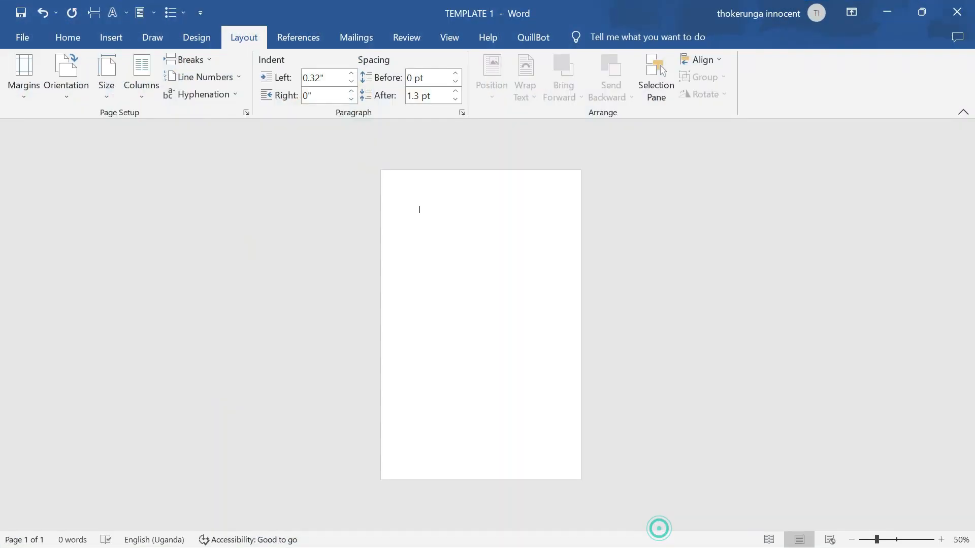
pyautogui.rightClick(431, 212)
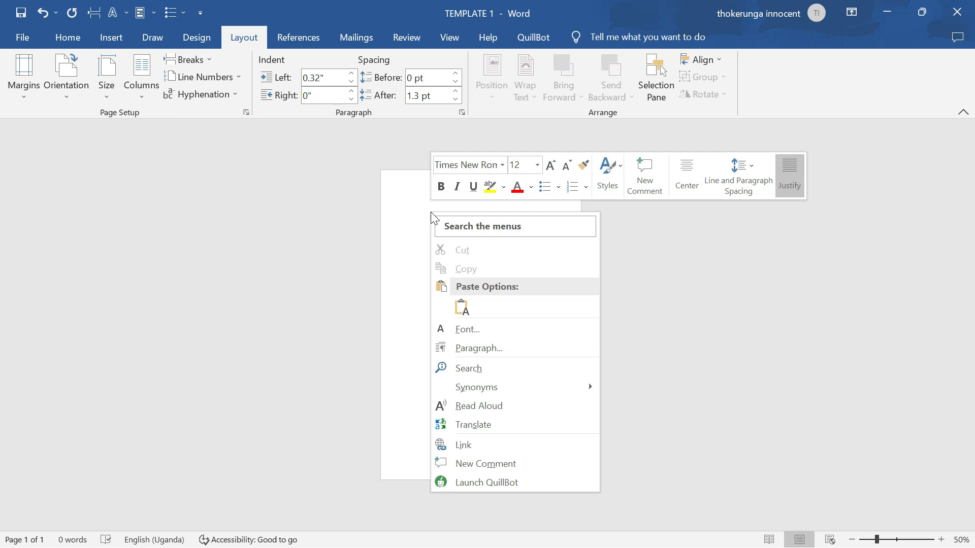
pyautogui.click(459, 306)
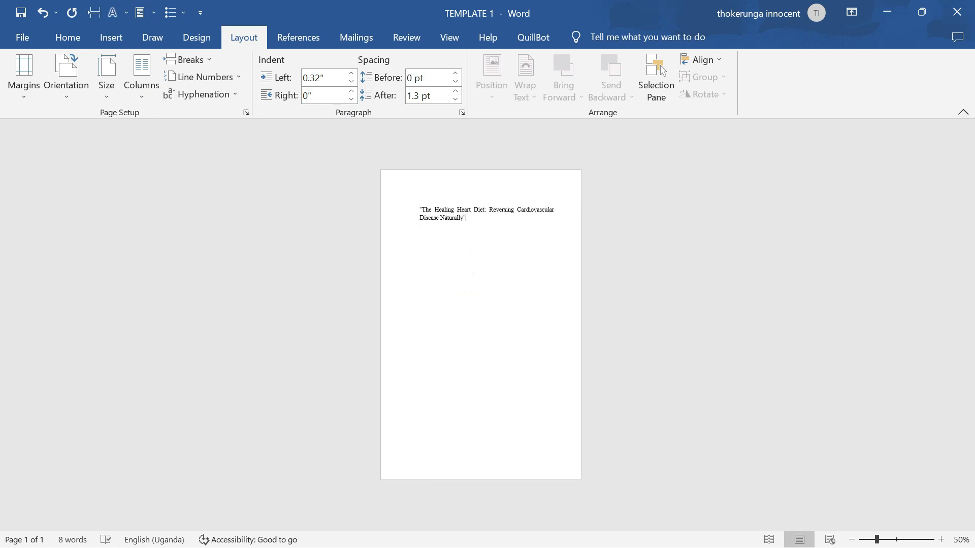
# Step: Remove the opening quotation mark and colon, separate the subtitle, and format THE HEALING HEART DIET in centred uppercase Cooper Black, size 36
pyautogui.click(420, 207)
pyautogui.press('BackSpace')
pyautogui.click(486, 209)
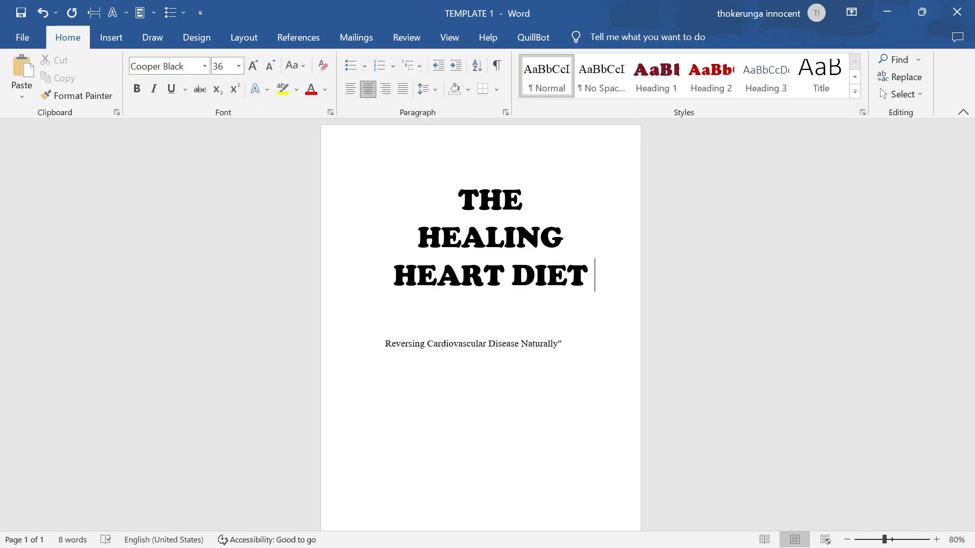
# Step: Colour the main title THE HEALING HEART DIET dark red and set its alignment to justified
pyautogui.moveTo(596, 278); pyautogui.dragTo(459, 203)
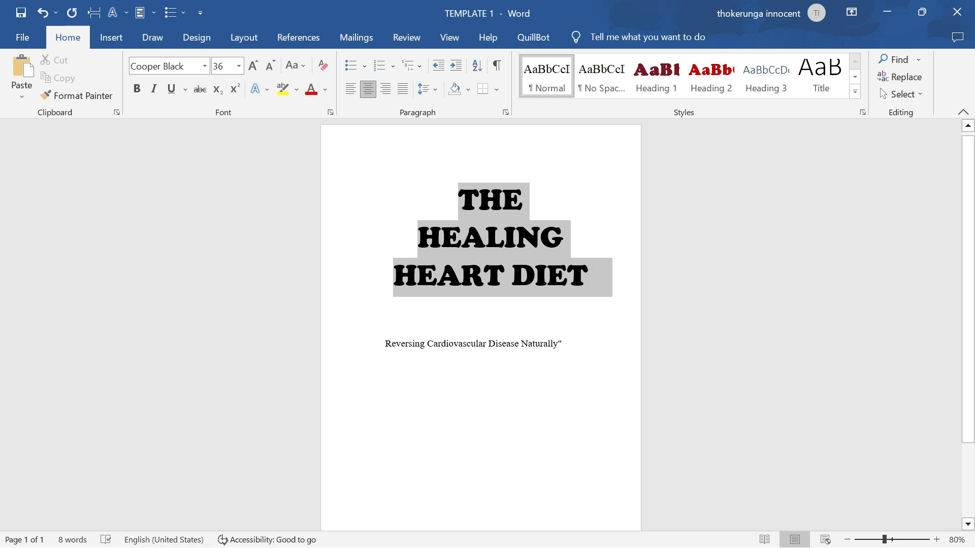
pyautogui.click(466, 208)
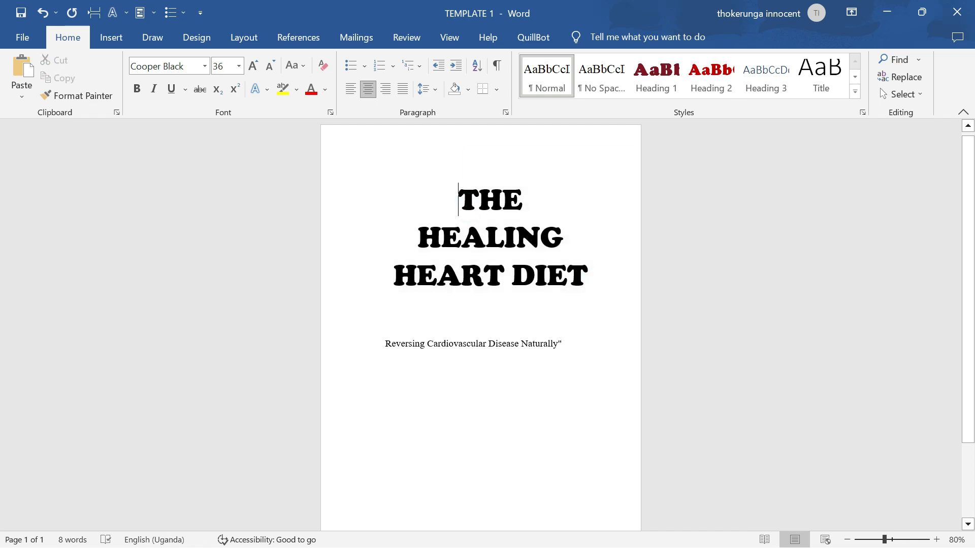
pyautogui.moveTo(596, 279); pyautogui.dragTo(459, 203)
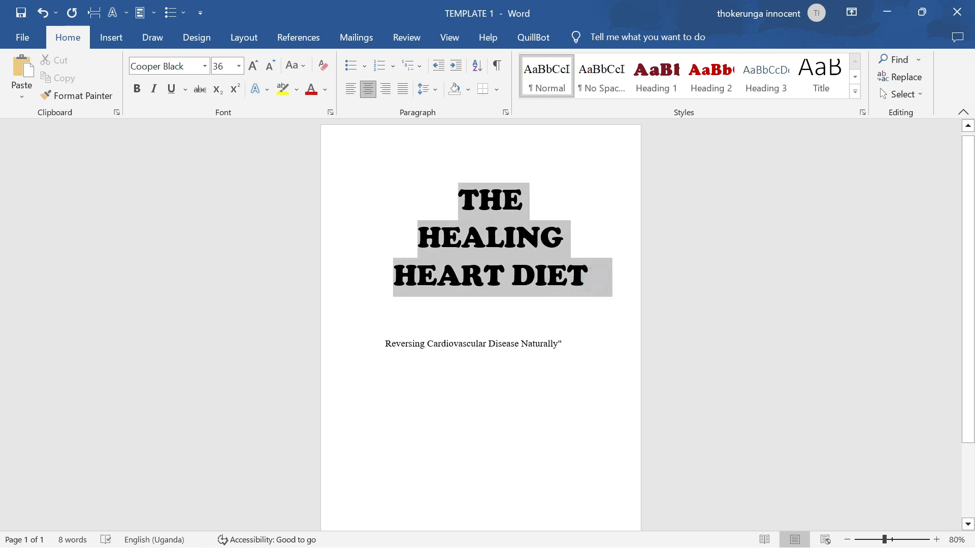
pyautogui.click(325, 90)
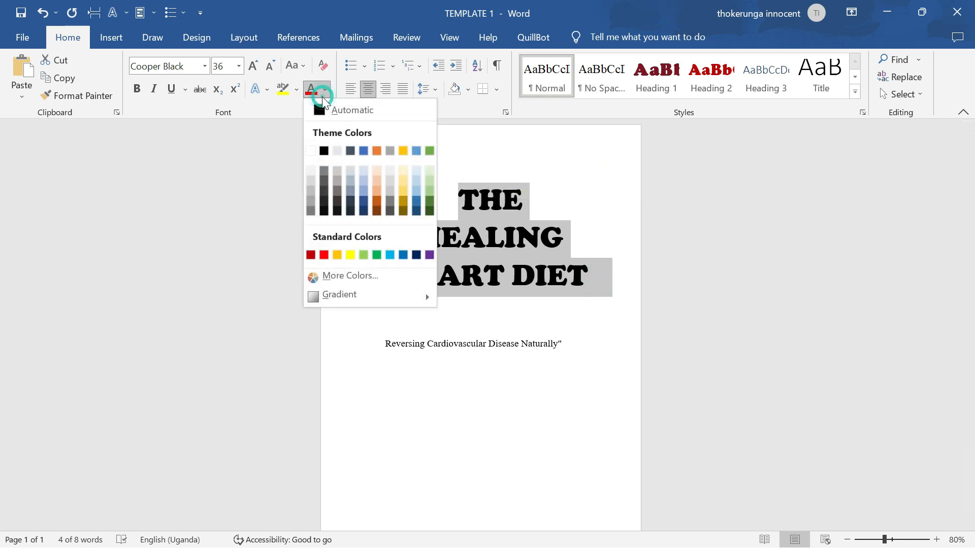
pyautogui.click(310, 254)
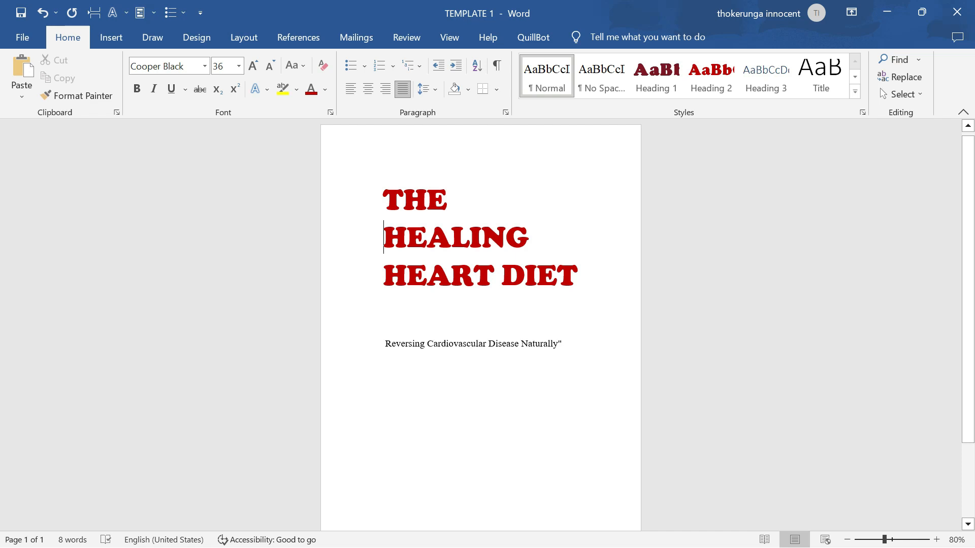
# Step: Delete the closing quotation mark after "Naturally" in the subtitle
pyautogui.click(582, 269)
pyautogui.tripleClick(572, 344)
pyautogui.click(437, 344)
pyautogui.click(562, 343)
pyautogui.press('BackSpace')
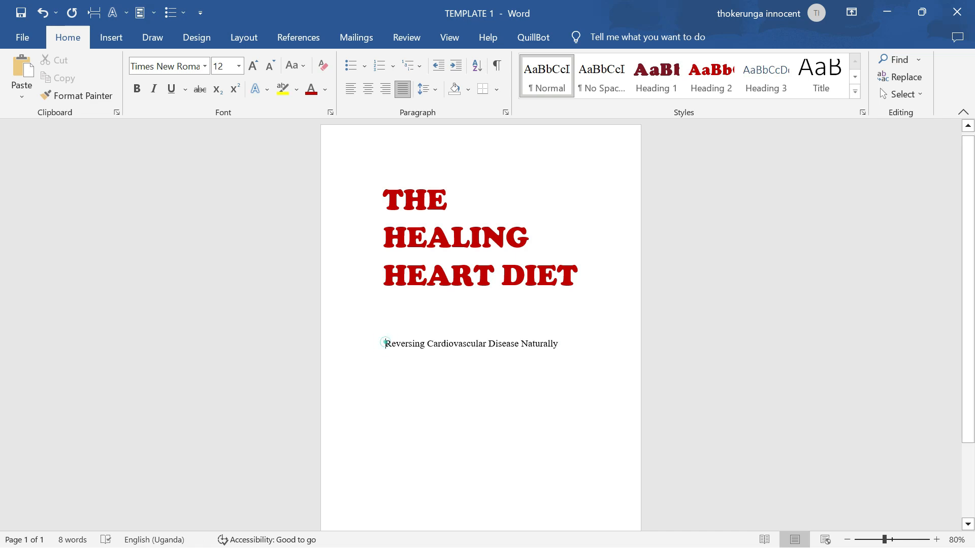
# Step: Insert "20+ Recipes for" in front of "Reversing Cardiovascular Disease Naturally" and remove the space at the line's start
pyautogui.write('20+')
pyautogui.press('capslock')
pyautogui.write('R')
pyautogui.press('capslock')
pyautogui.write('ecipes for')
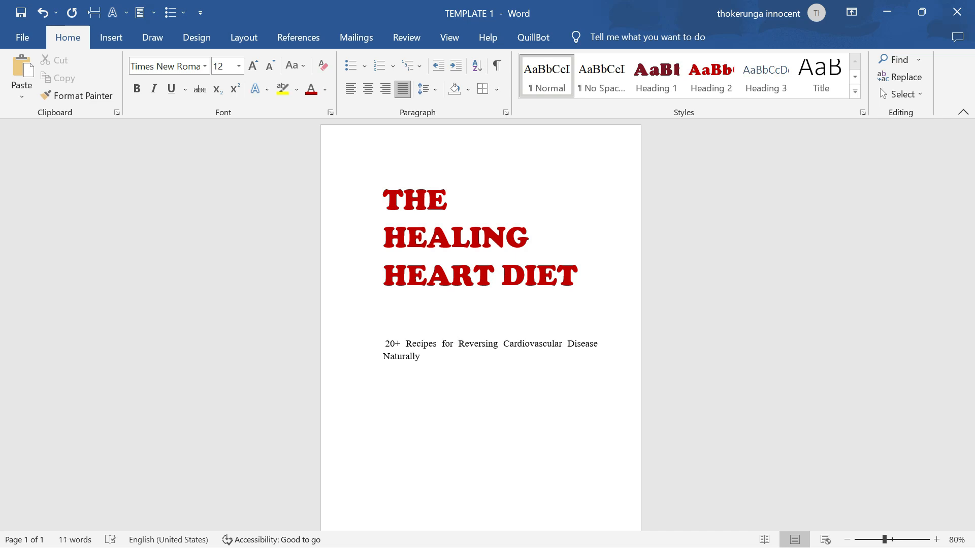
pyautogui.click(384, 344)
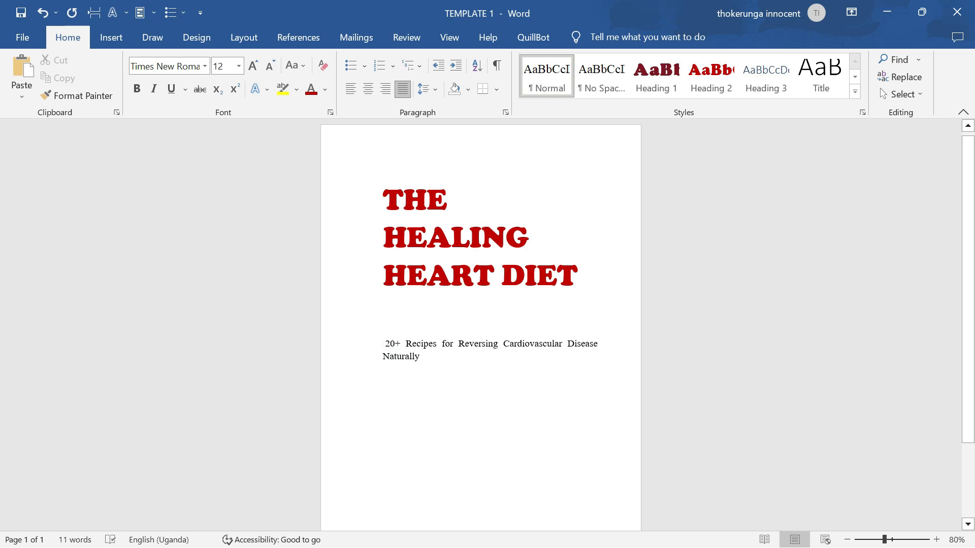
# Step: Set the subtitle "20+ Recipes for Reversing Cardiovascular Disease Naturally" in the Cooper Black font
pyautogui.click(383, 342)
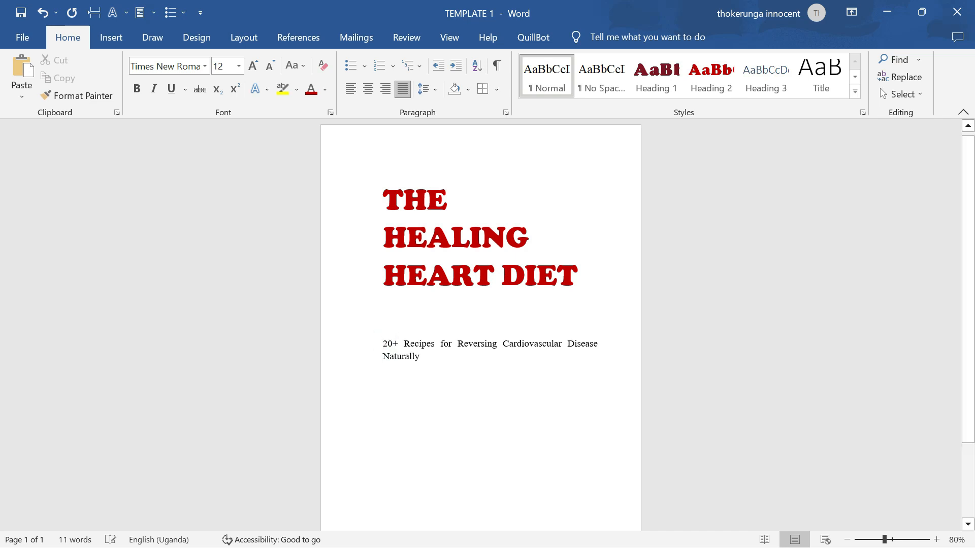
pyautogui.keyDown('shift'); pyautogui.click(430, 357); pyautogui.keyUp('shift')
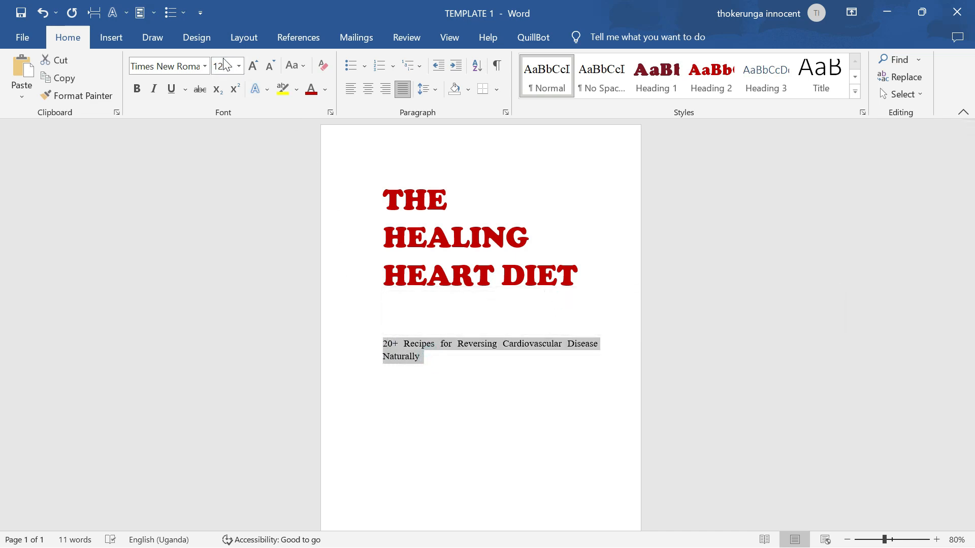
pyautogui.click(211, 66)
pyautogui.click(197, 158)
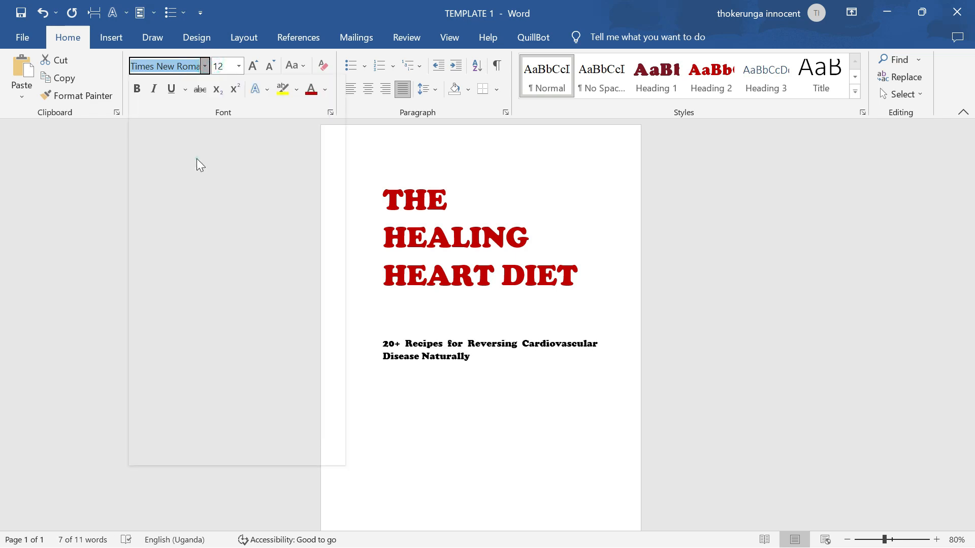
pyautogui.click(480, 366)
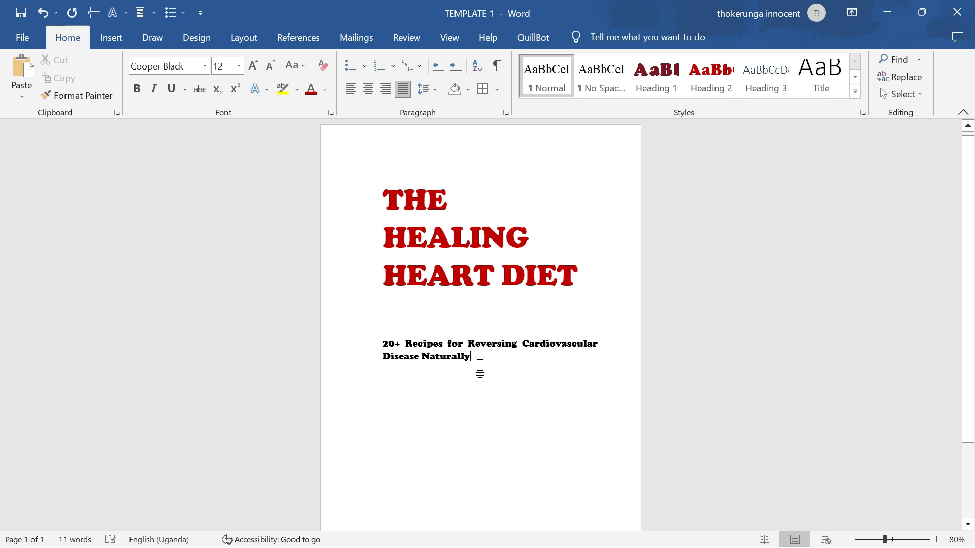
# Step: Add the placeholder author's full name on its own line, a few blank lines below the subtitle
pyautogui.scroll(-3, 480, 366)
pyautogui.scroll(3, 479, 366)
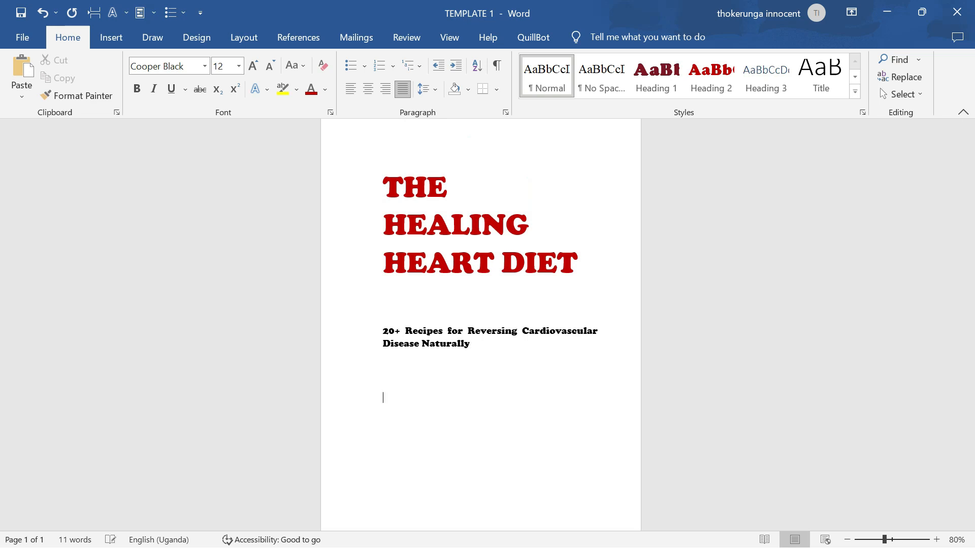
pyautogui.press('capslock')
pyautogui.write('M')
pyautogui.press('capslock')
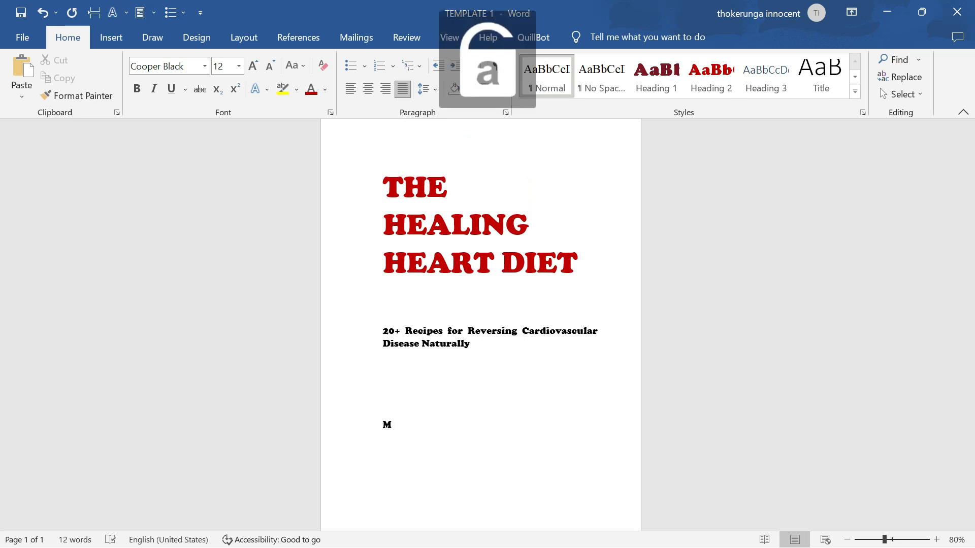
pyautogui.press('capslock')
pyautogui.write('J')
pyautogui.press('capslock')
pyautogui.write('ane')
pyautogui.press('capslock')
pyautogui.write('D')
pyautogui.press('capslock')
pyautogui.write('oe')
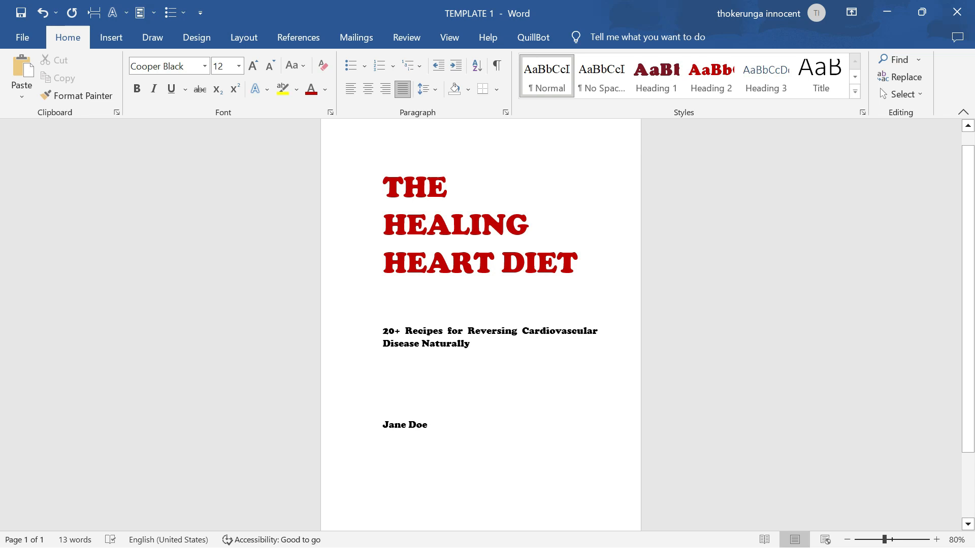
# Step: Enlarge the author name to font size 16
pyautogui.moveTo(384, 425); pyautogui.dragTo(441, 431)
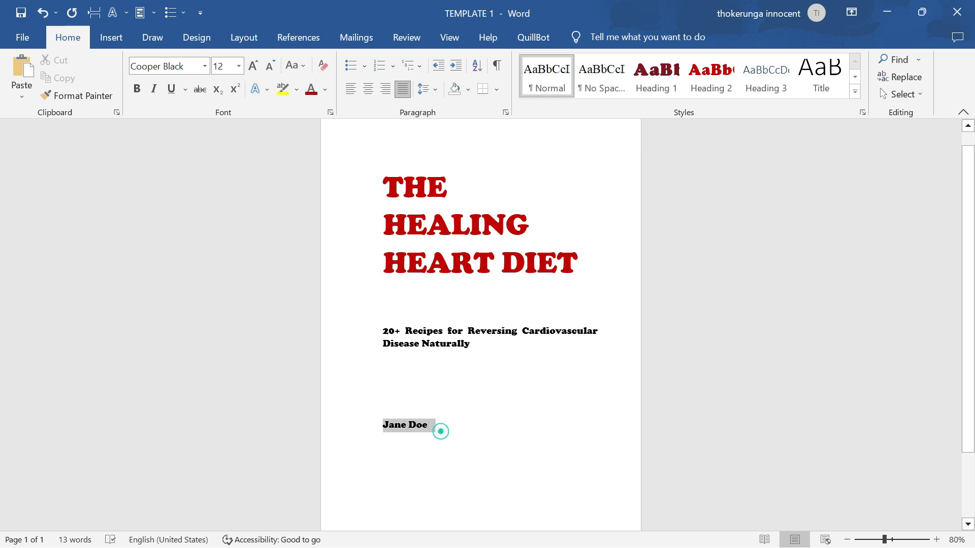
pyautogui.click(255, 66)
pyautogui.click(255, 66)
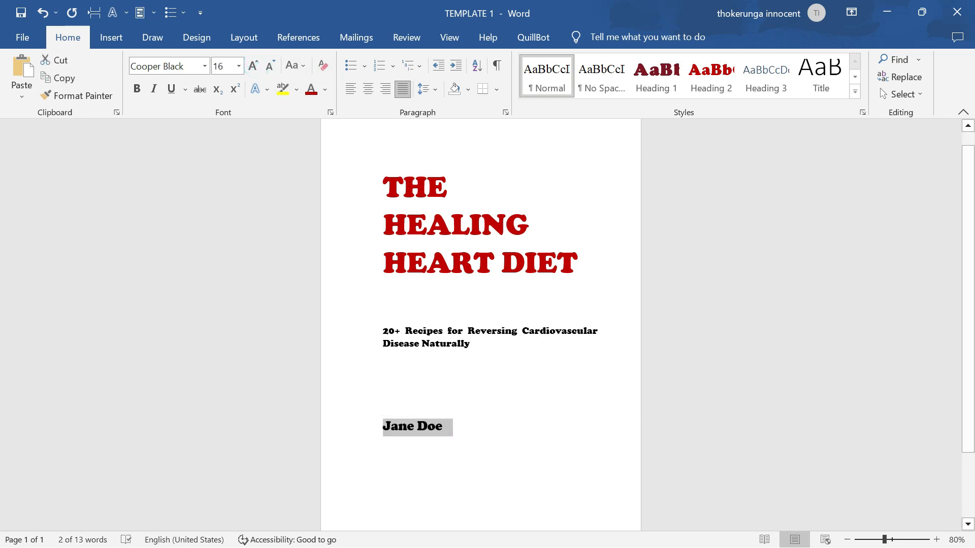
pyautogui.click(476, 431)
# Step: Insert blank lines above the author name to move it towards the foot of the page
pyautogui.scroll(-3, 474, 433)
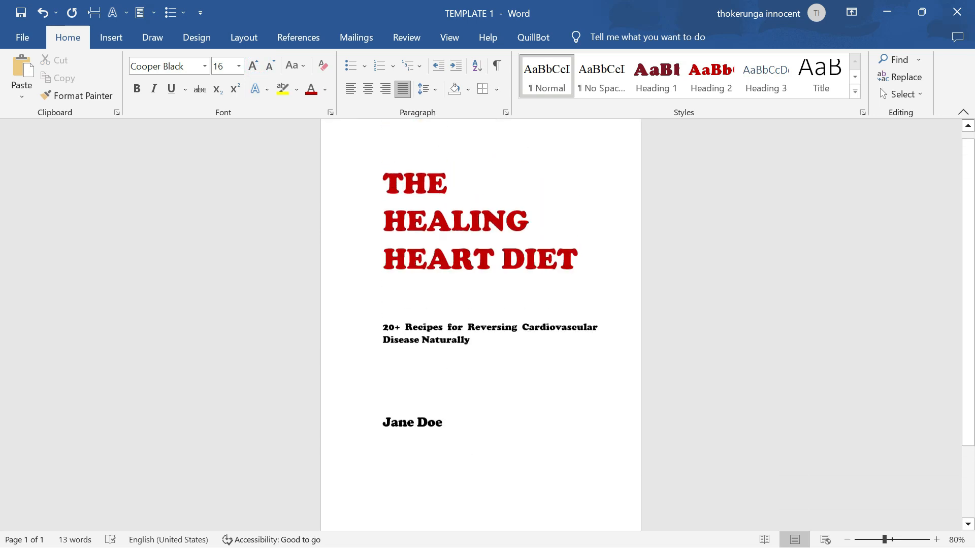
pyautogui.click(383, 356)
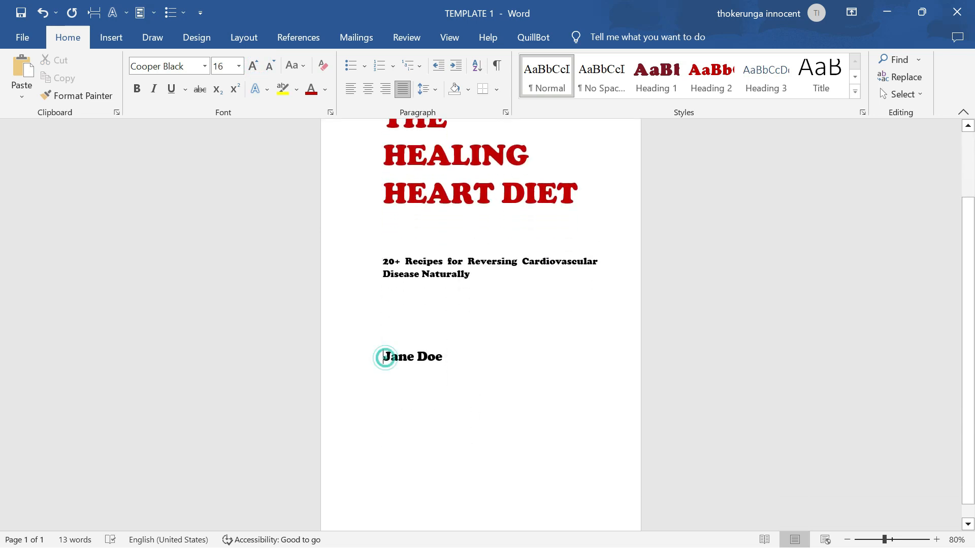
pyautogui.press('Return')
pyautogui.press('Return')
pyautogui.press('Return')
pyautogui.press('Return')
pyautogui.press('Return')
pyautogui.press('Return')
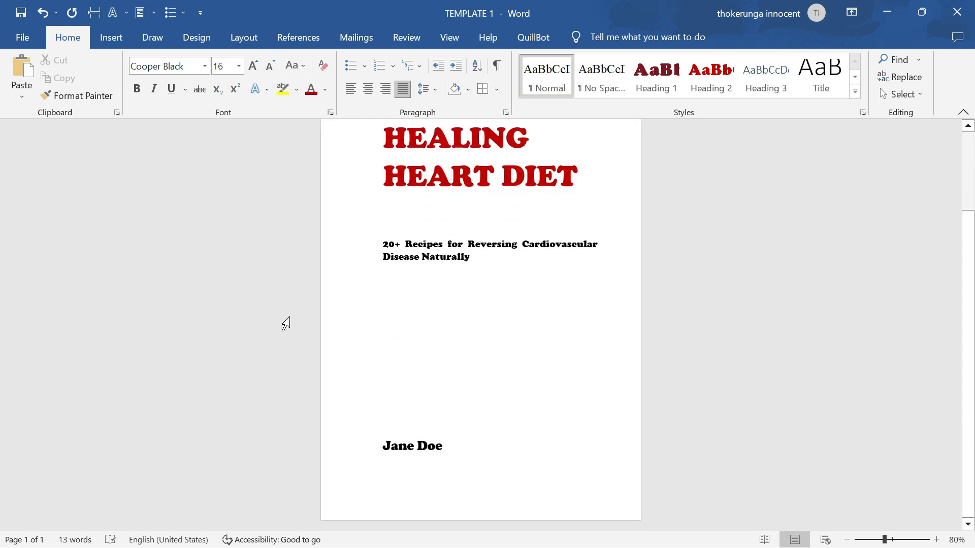
# Step: Draw a rectangle about 3.78" wide and 2.68" high between the subtitle and the author name
pyautogui.click(118, 36)
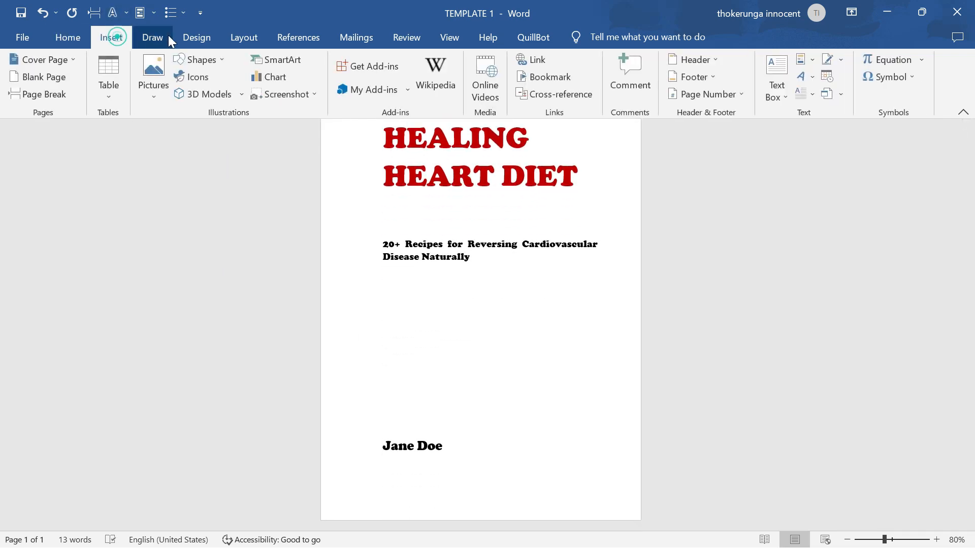
pyautogui.click(201, 61)
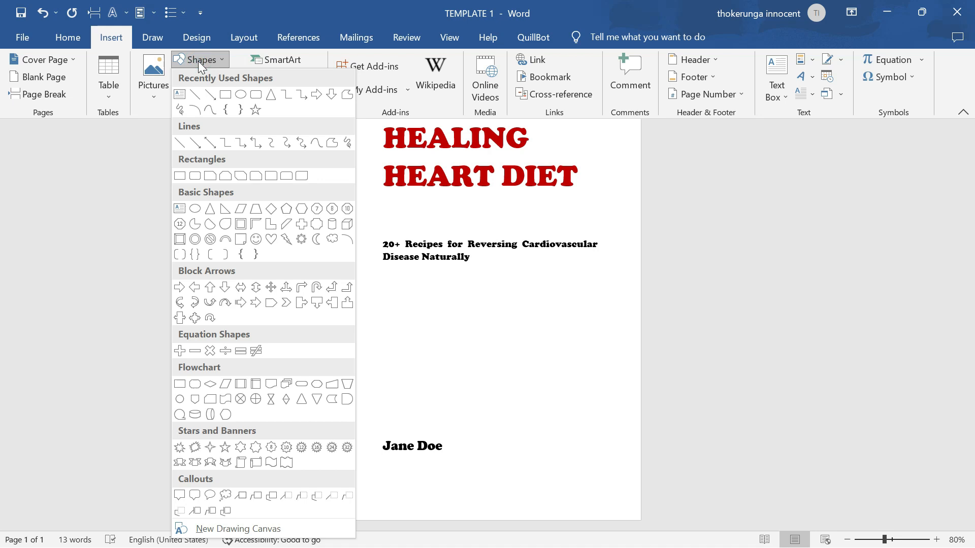
pyautogui.click(225, 95)
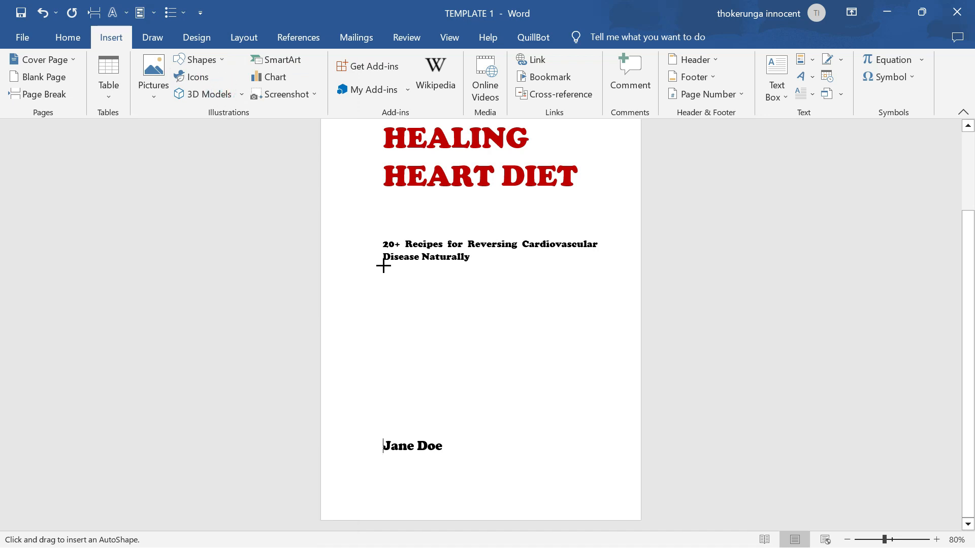
pyautogui.moveTo(383, 264); pyautogui.dragTo(604, 420)
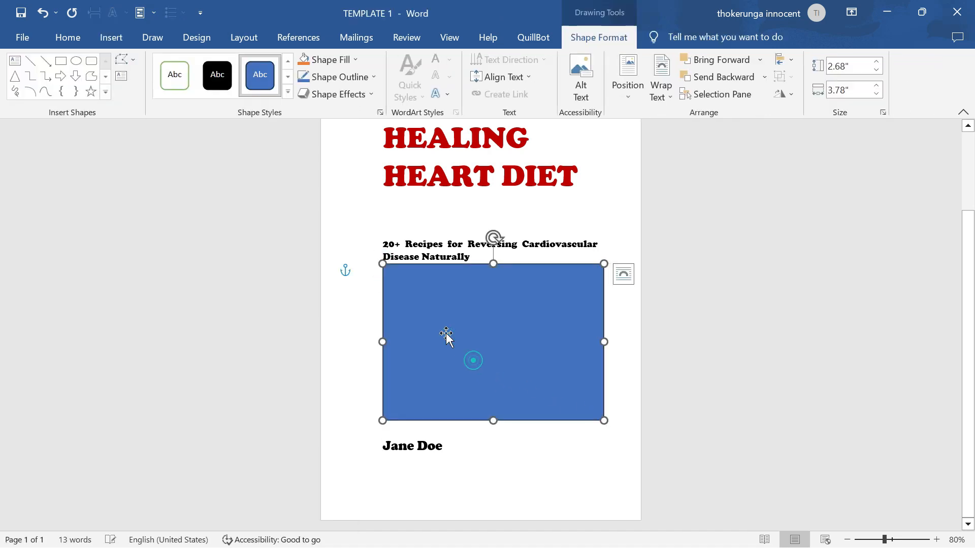
# Step: Fill the rectangle with the Pexels shrimp-dish photo ending in 8697539 from the Downloads folder
pyautogui.click(327, 59)
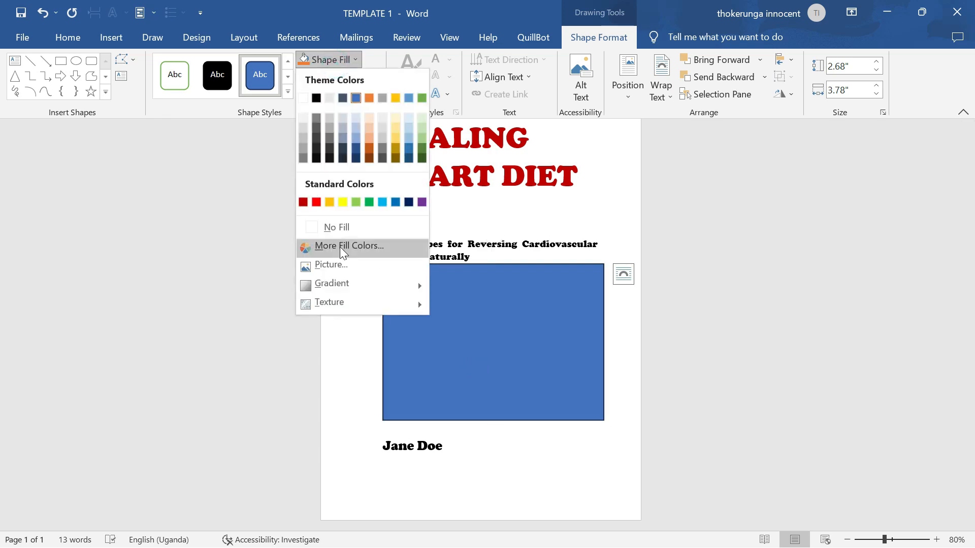
pyautogui.click(335, 265)
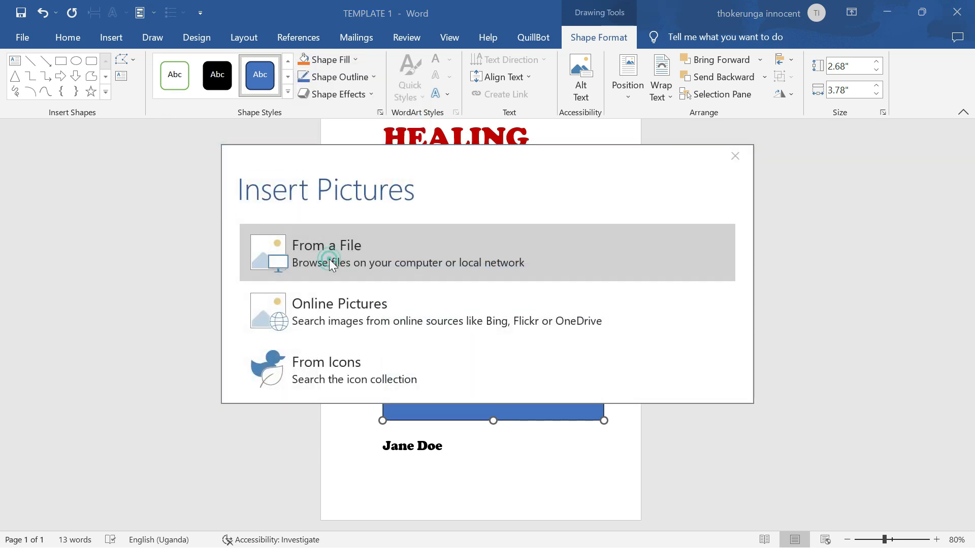
pyautogui.click(330, 264)
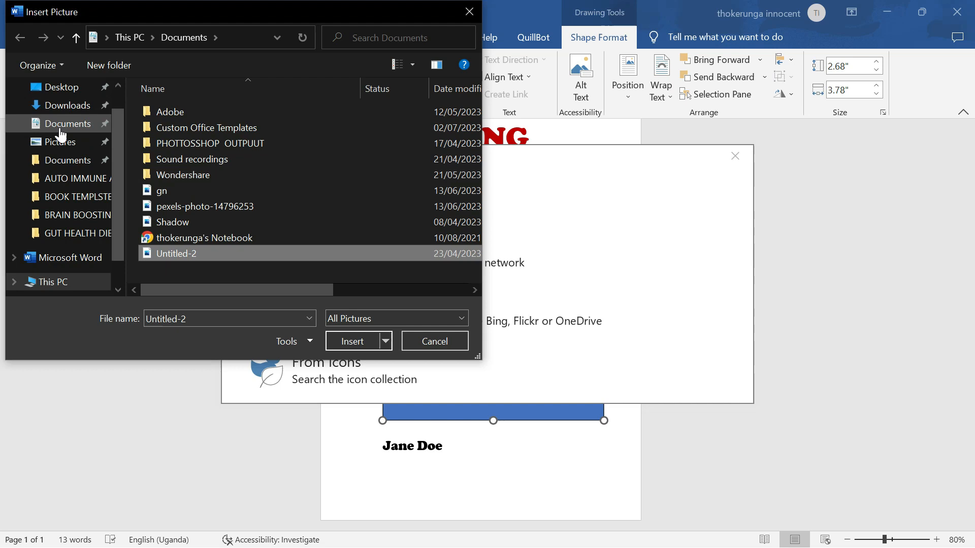
pyautogui.click(75, 109)
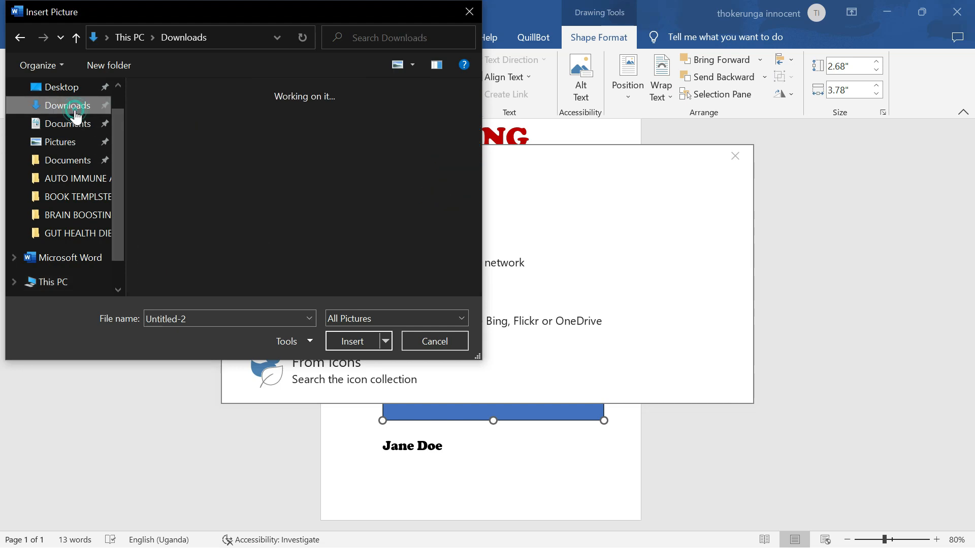
pyautogui.scroll(-5, 237, 167)
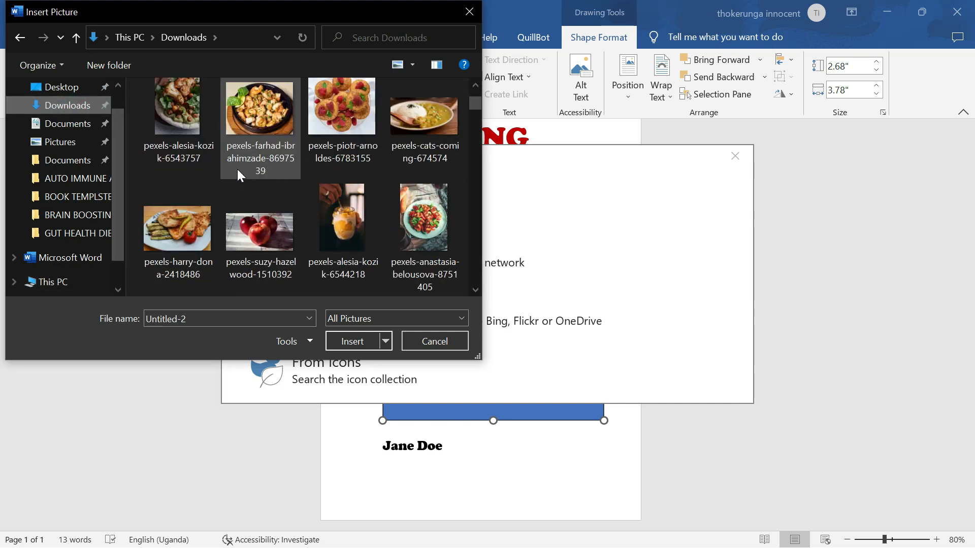
pyautogui.click(244, 102)
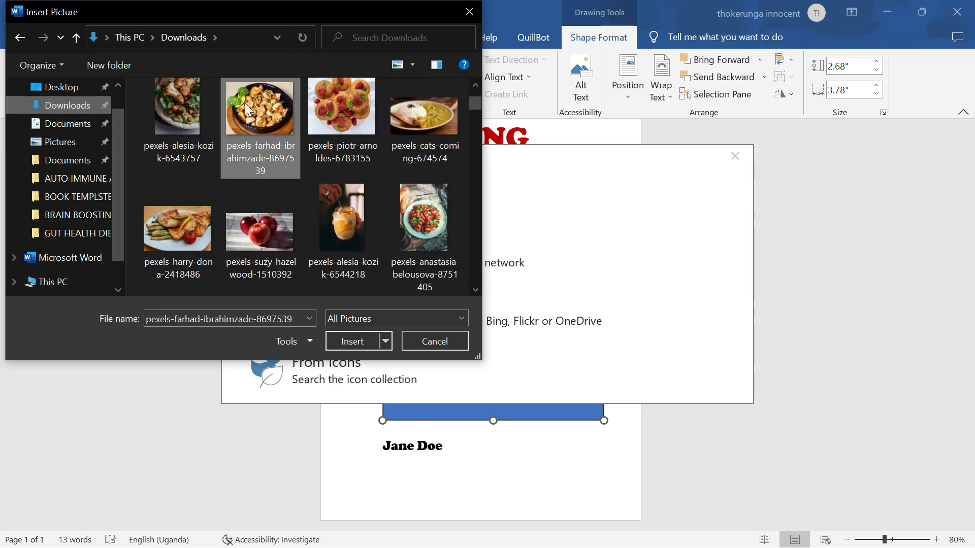
pyautogui.click(344, 342)
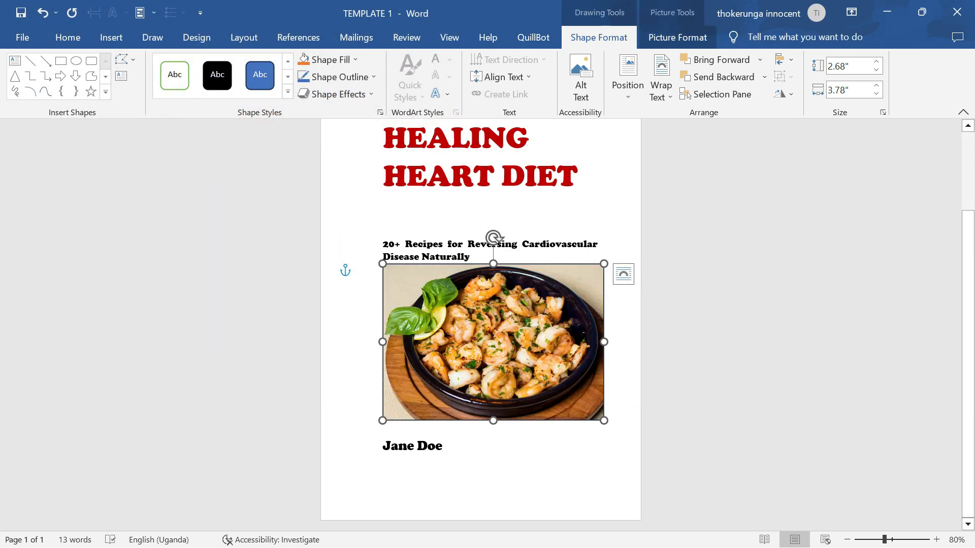
# Step: Crop the shrimp picture with the Fill option so it covers the rectangle without distortion
pyautogui.click(678, 37)
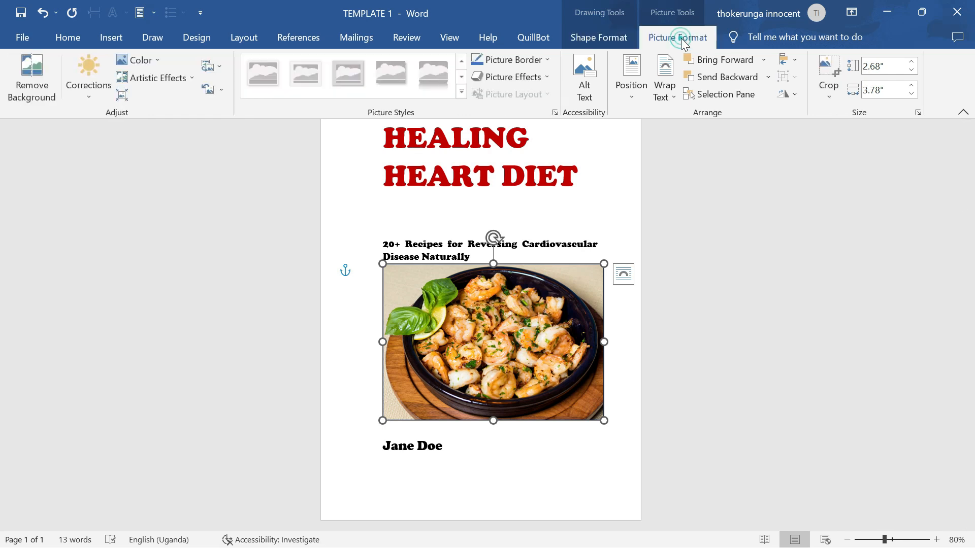
pyautogui.click(823, 105)
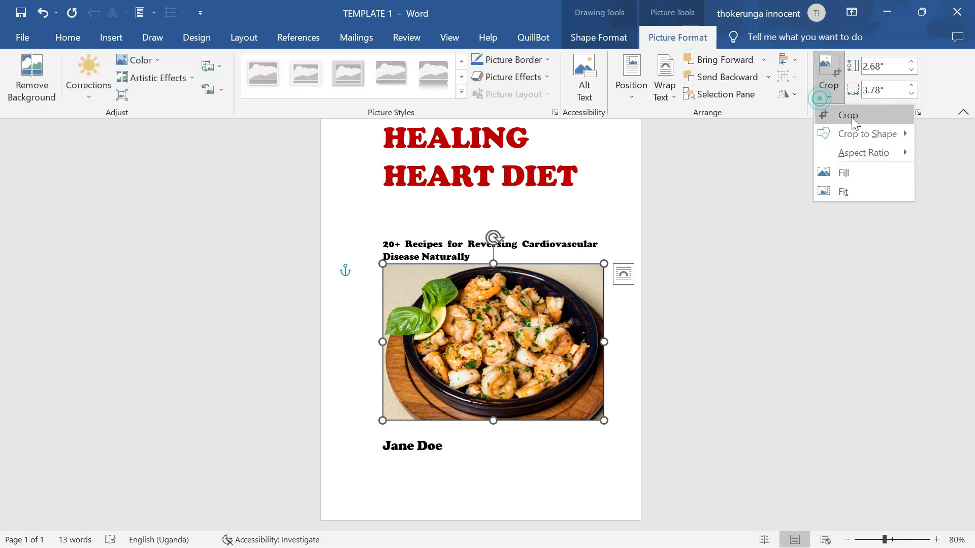
pyautogui.click(853, 169)
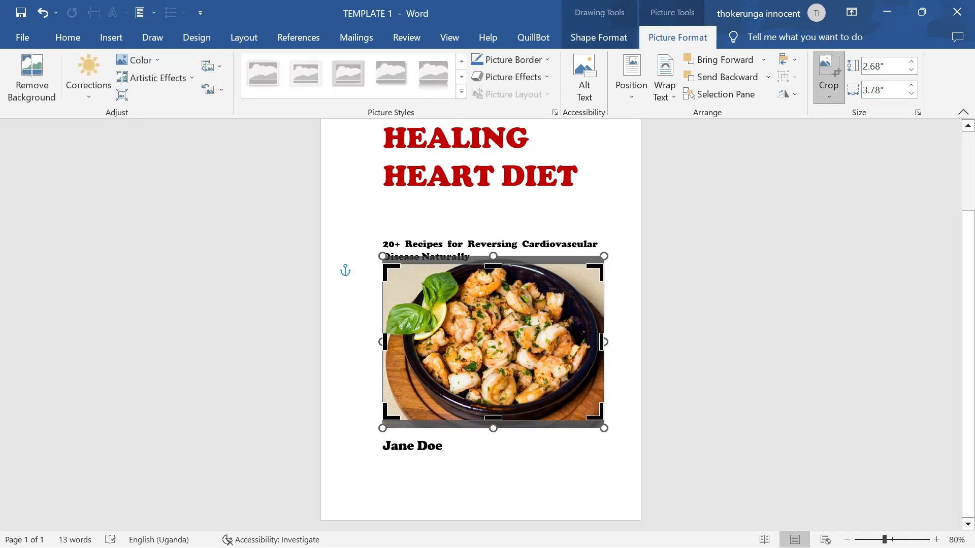
pyautogui.click(627, 287)
# Step: Delete the extra blank lines between the main title and the subtitle
pyautogui.scroll(3, 626, 287)
pyautogui.click(391, 323)
pyautogui.press('BackSpace')
pyautogui.press('BackSpace')
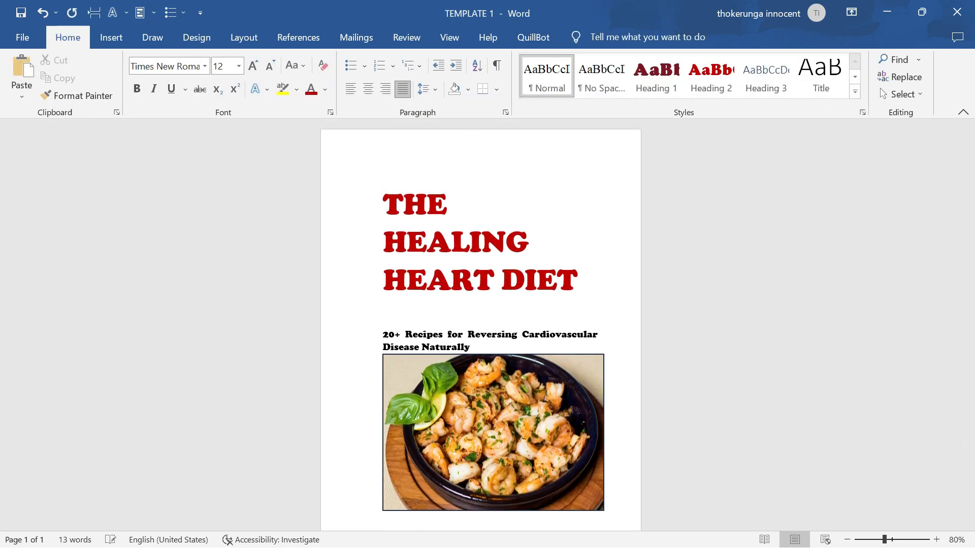
# Step: End the subtitle with a full stop after "Naturally" and add a blank line above the picture
pyautogui.scroll(-3, 483, 267)
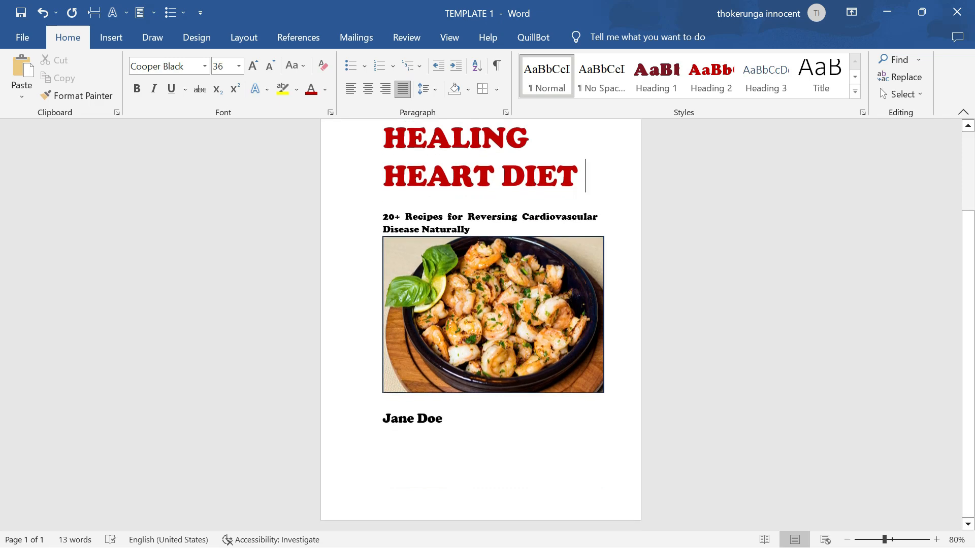
pyautogui.click(481, 229)
pyautogui.write('.')
pyautogui.press('Return')
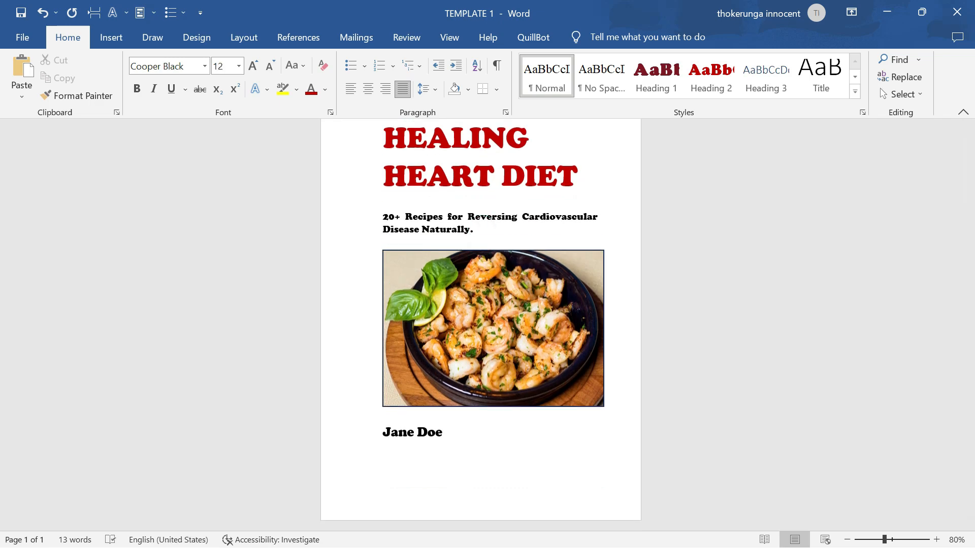
# Step: Choose a box page border in a 3 pt style with a thick line between two thin lines
pyautogui.scroll(3, 474, 249)
pyautogui.scroll(-3, 474, 249)
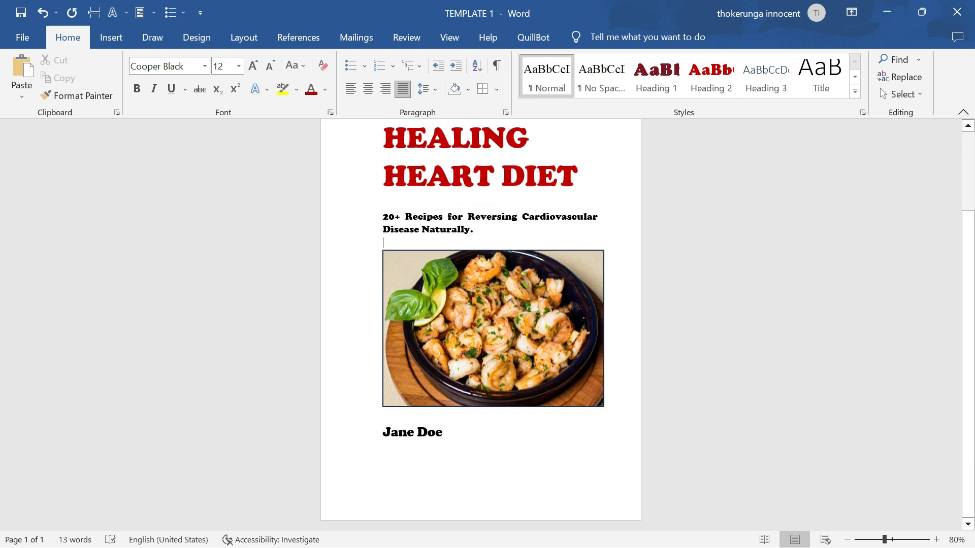
pyautogui.scroll(3, 389, 432)
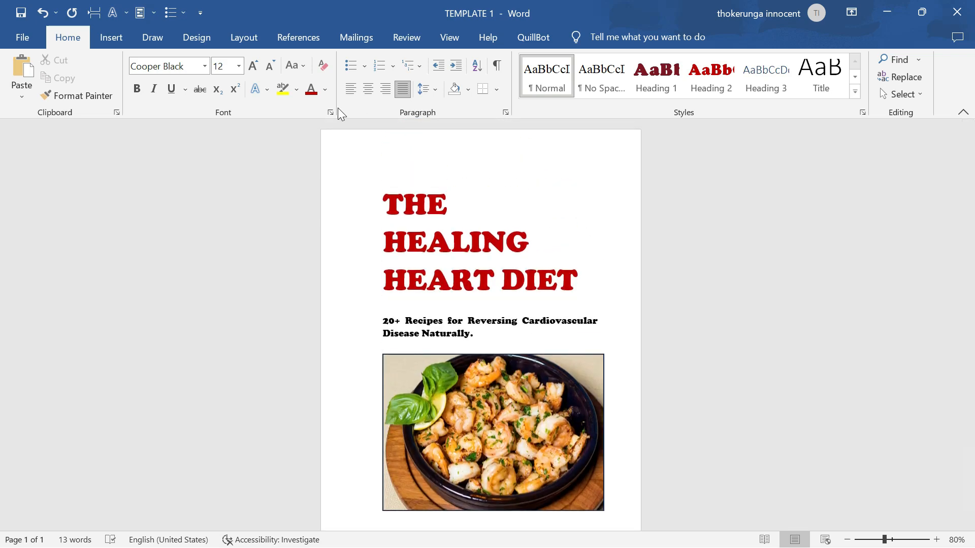
pyautogui.click(238, 39)
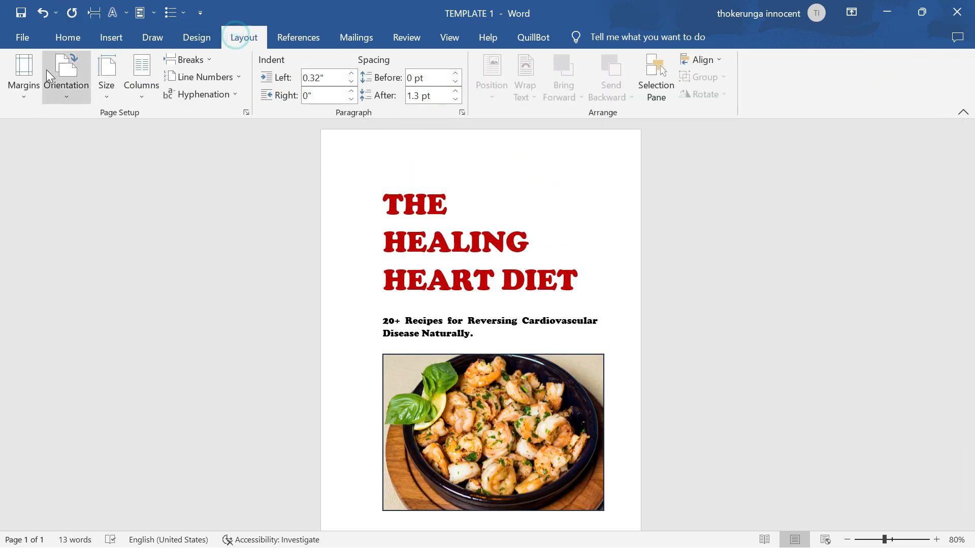
pyautogui.click(23, 89)
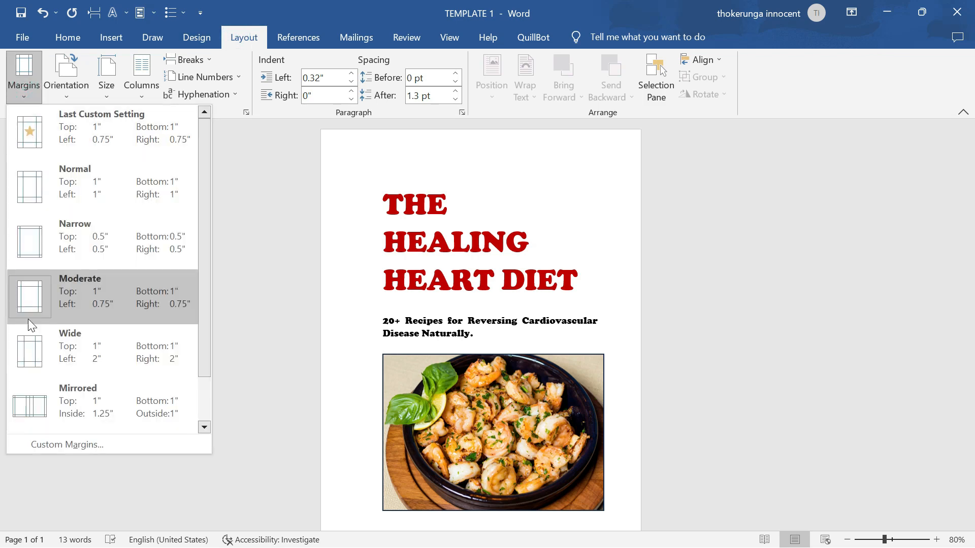
pyautogui.click(57, 447)
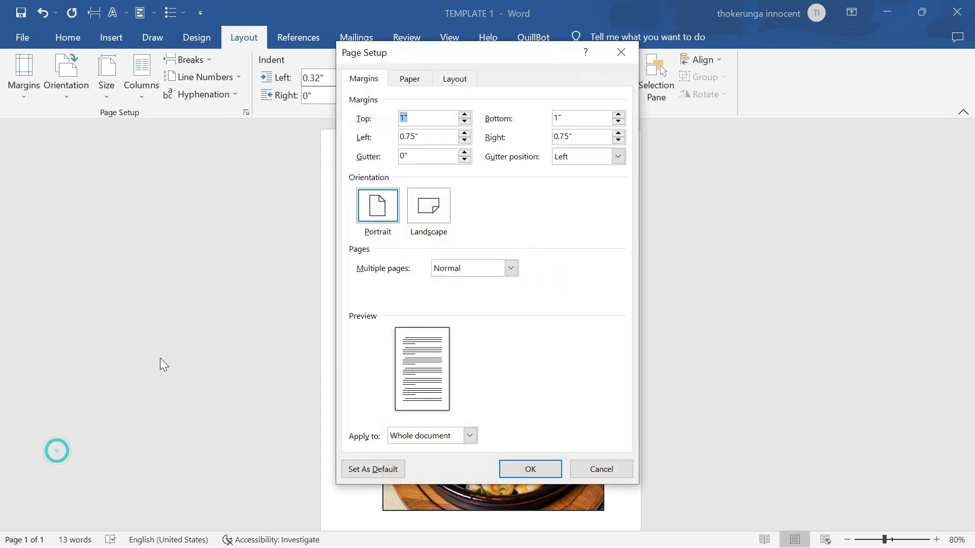
pyautogui.click(453, 79)
pyautogui.click(592, 438)
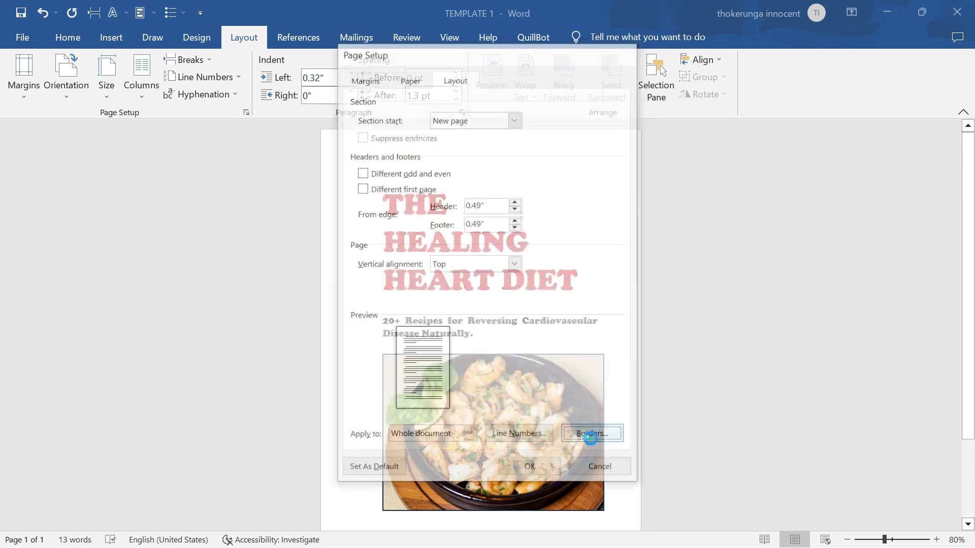
pyautogui.moveTo(471, 184); pyautogui.dragTo(475, 201)
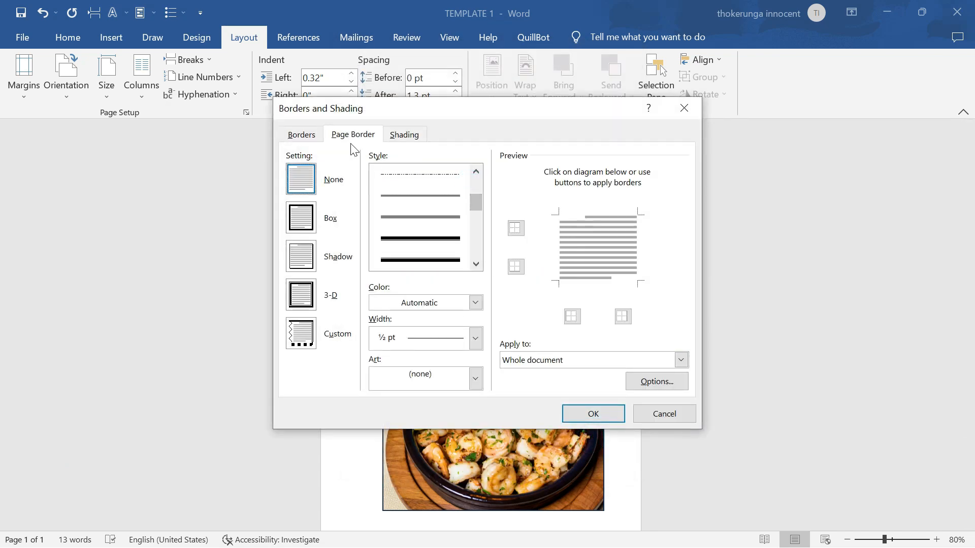
pyautogui.click(410, 243)
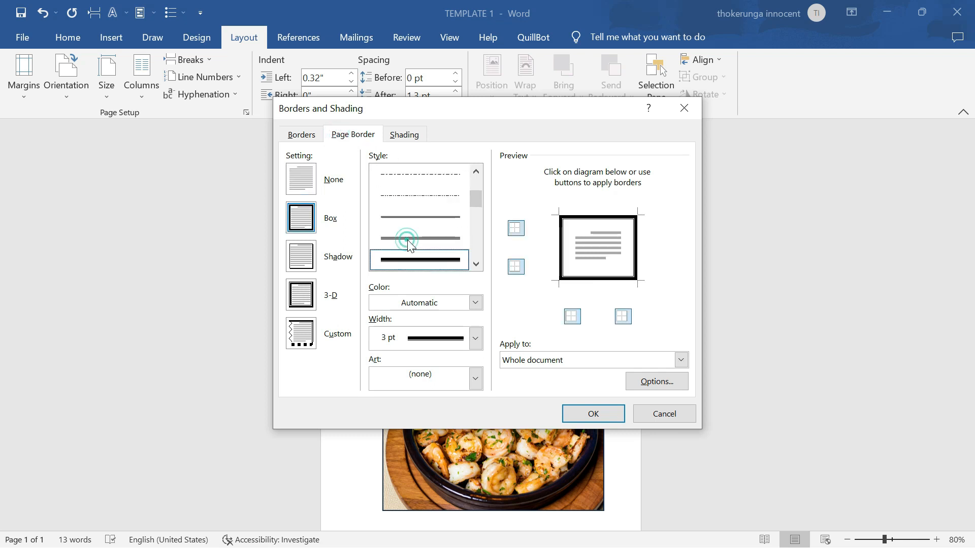
pyautogui.scroll(-2, 447, 251)
pyautogui.click(418, 179)
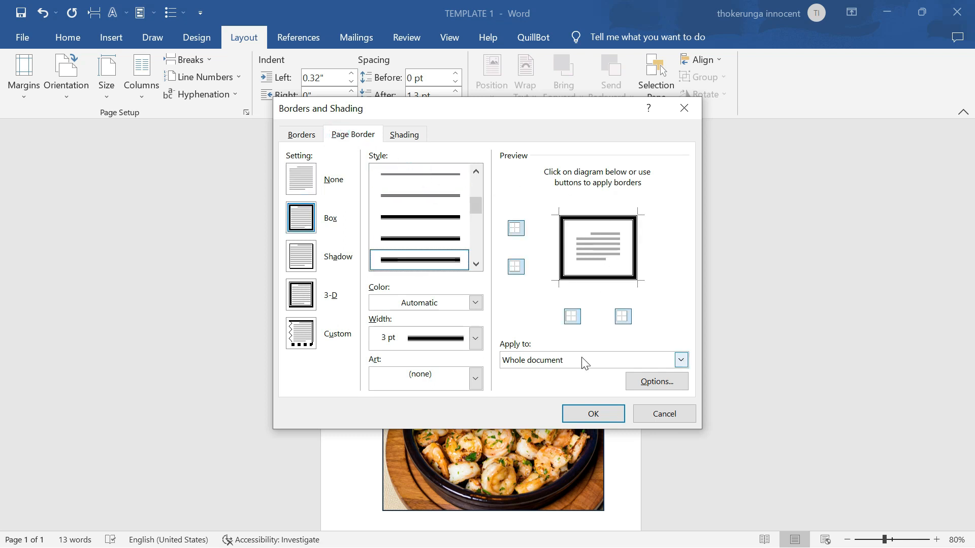
# Step: Limit the page border to "This section - First page only" and apply it
pyautogui.click(681, 359)
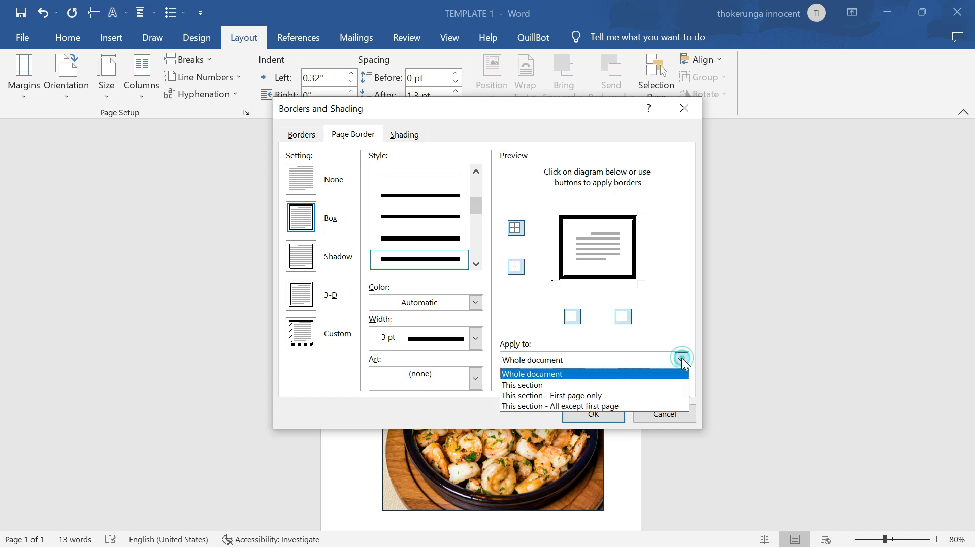
pyautogui.click(579, 395)
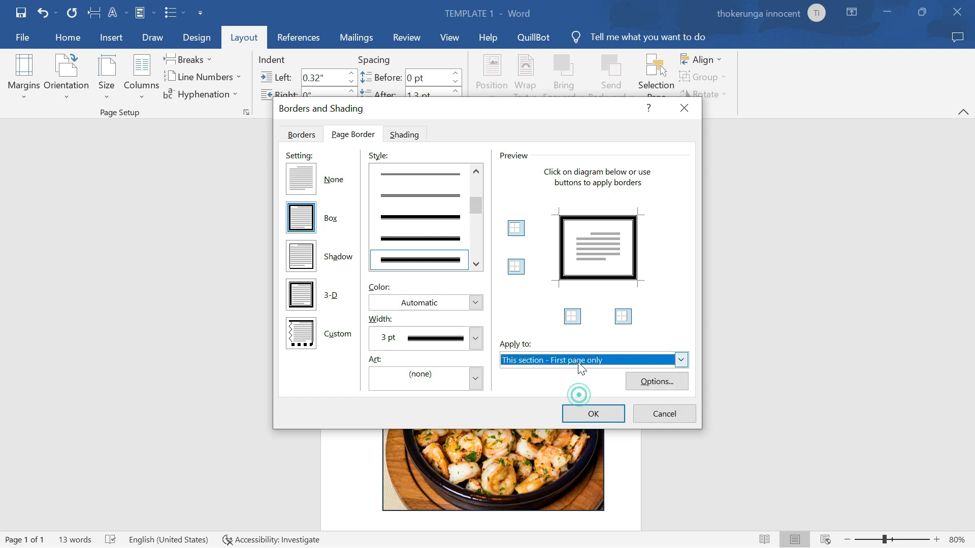
pyautogui.click(593, 414)
pyautogui.scroll(-3, 573, 276)
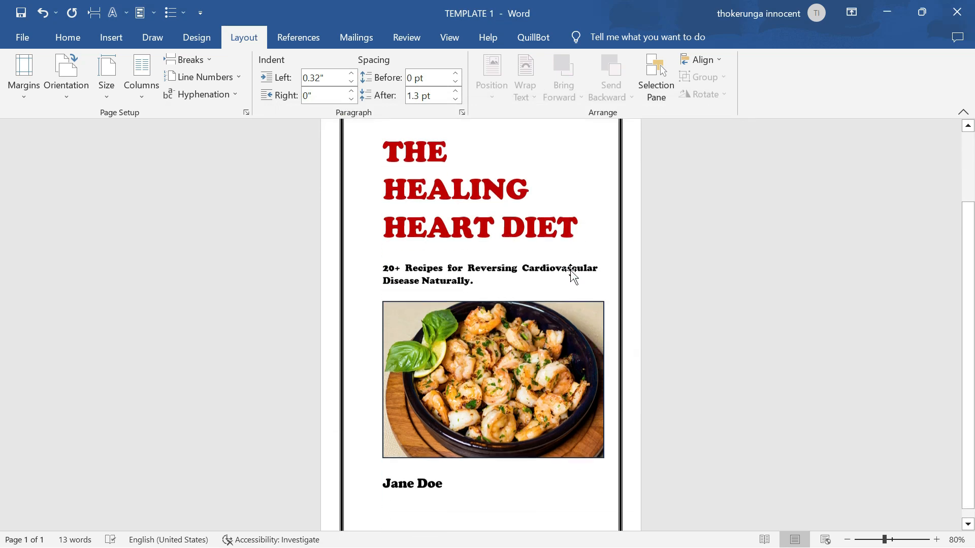
pyautogui.scroll(2, 454, 390)
pyautogui.scroll(-1, 454, 391)
pyautogui.scroll(1, 454, 390)
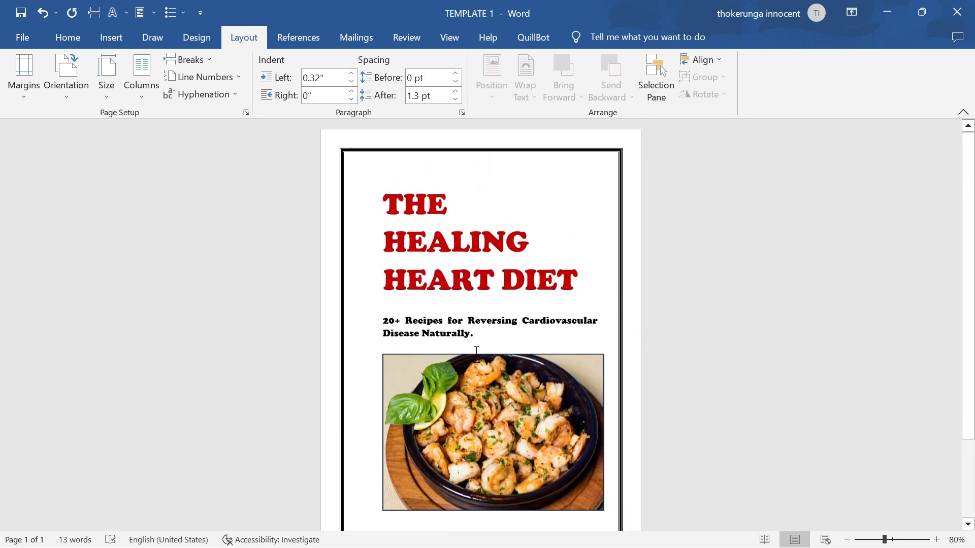
# Step: Move the shrimp picture slightly to the left so it sits centred within the page border
pyautogui.moveTo(454, 389); pyautogui.dragTo(444, 388)
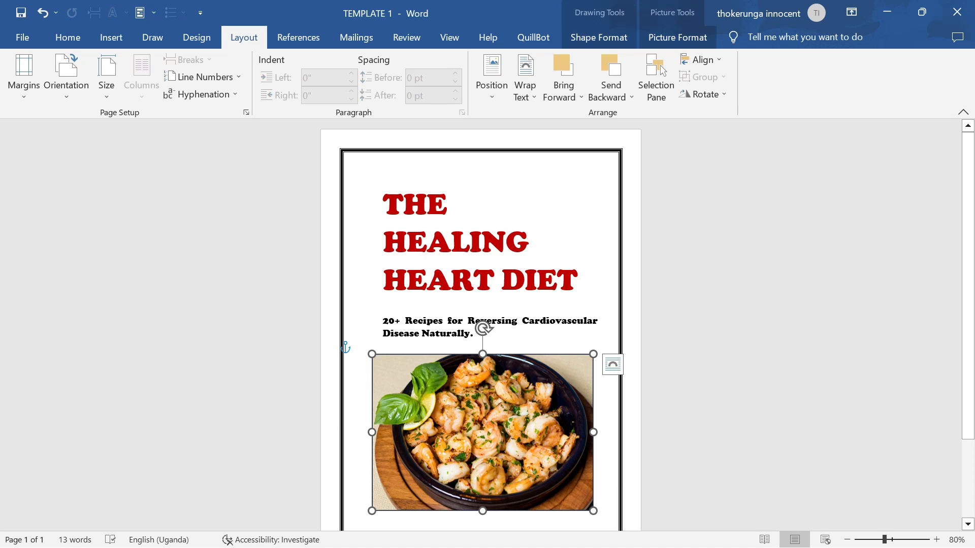
pyautogui.click(383, 204)
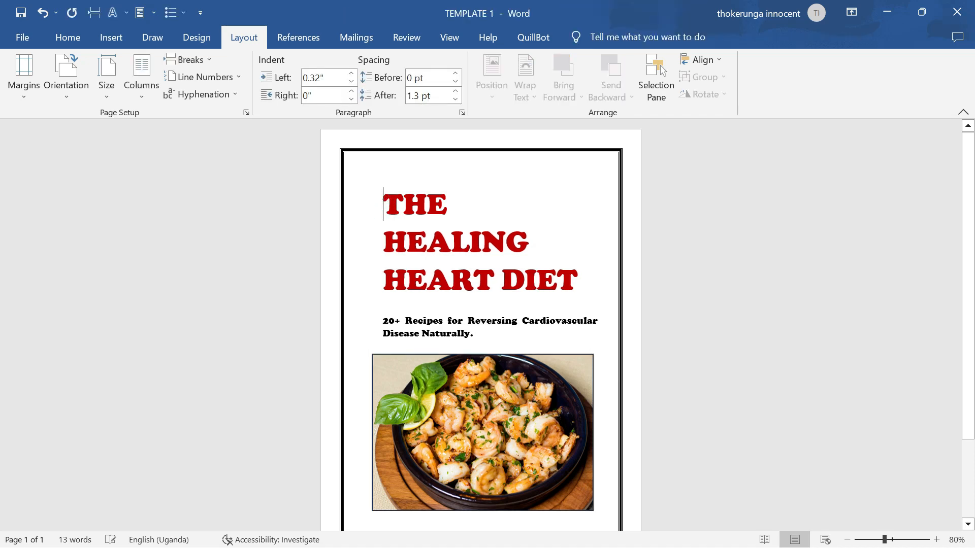
pyautogui.scroll(-3, 481, 325)
pyautogui.scroll(2, 481, 325)
pyautogui.scroll(1, 480, 325)
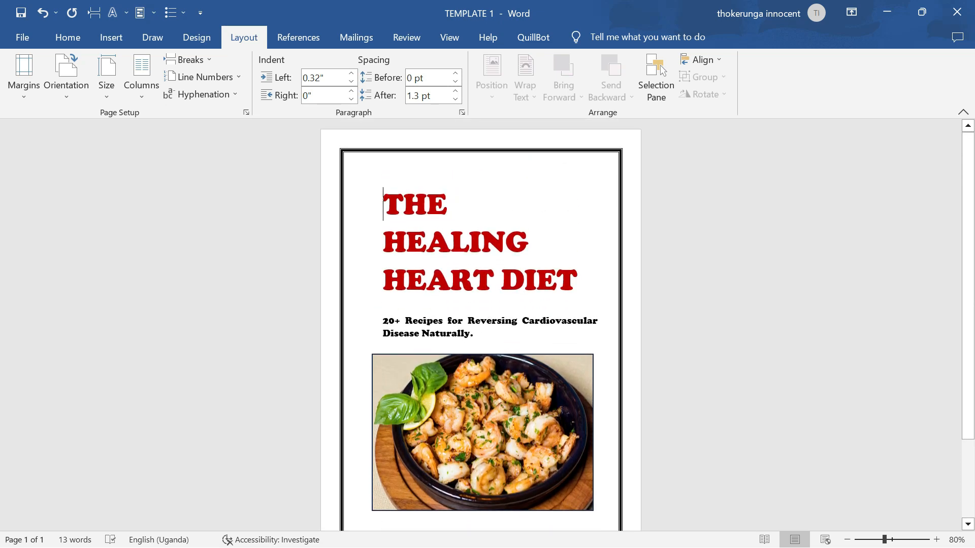
pyautogui.scroll(-3, 414, 279)
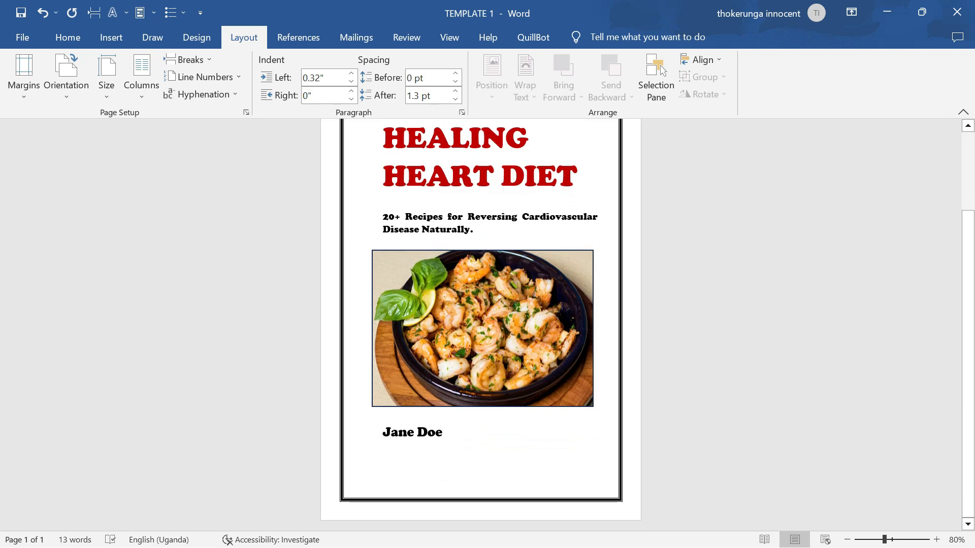
pyautogui.scroll(2, 413, 279)
pyautogui.scroll(-1, 413, 279)
pyautogui.scroll(1, 413, 279)
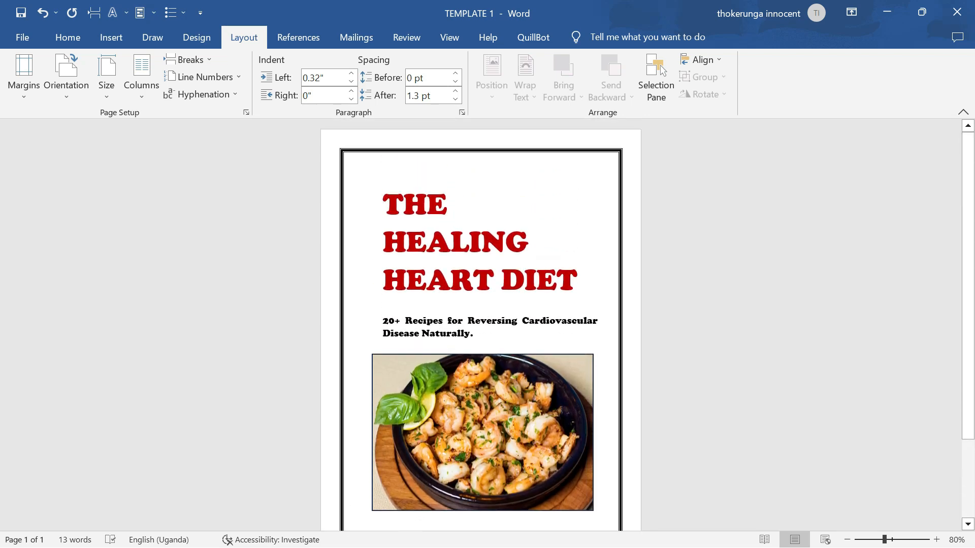
pyautogui.scroll(-1, 413, 279)
pyautogui.scroll(1, 413, 279)
# Step: Add a blank line after the author name and insert a page break to start a second page
pyautogui.scroll(-3, 481, 325)
pyautogui.click(452, 429)
pyautogui.press('Return')
pyautogui.hotkey('ctrl', 'Return')
pyautogui.scroll(2, 614, 345)
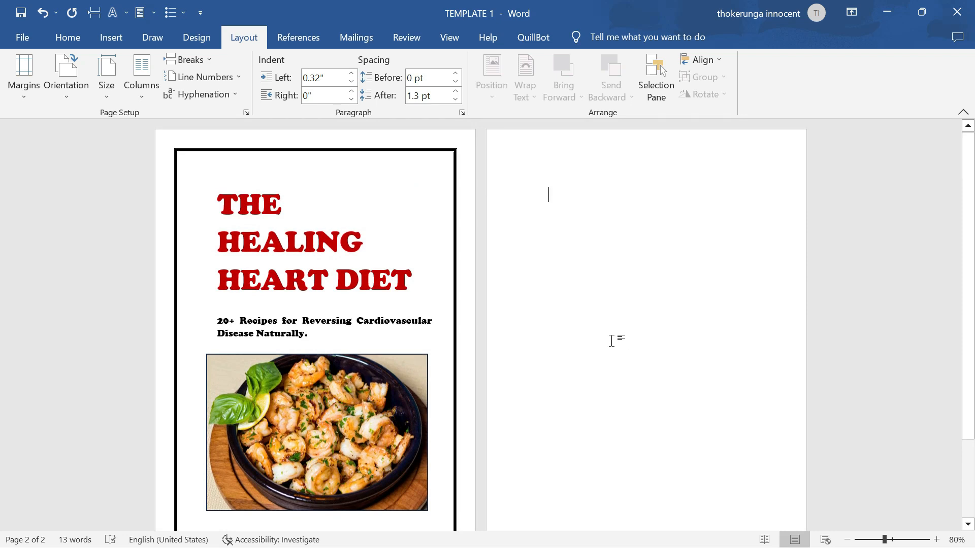
# Step: Switch to the desktop and open the BRAIN BOOSTING DIET paperback document from the DIET BOOKS folder
pyautogui.click(885, 9)
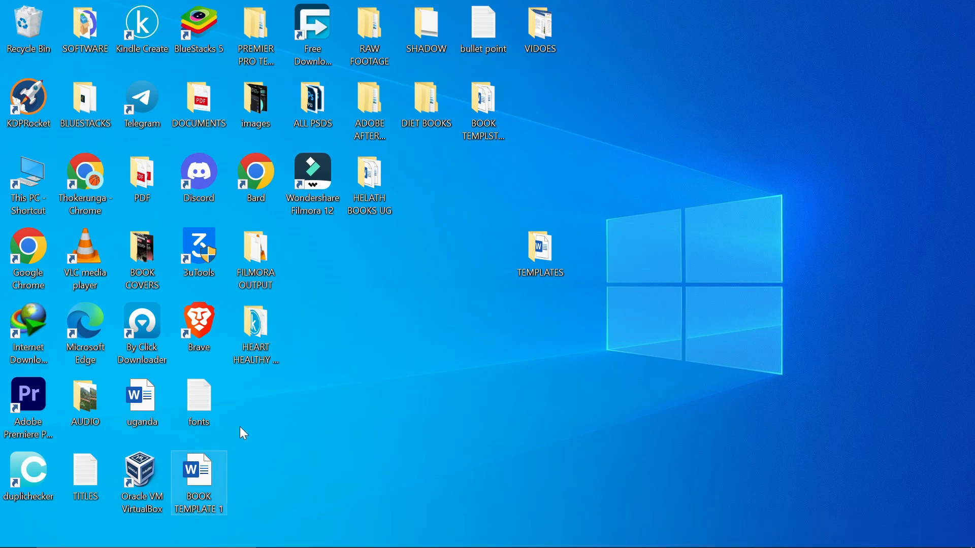
pyautogui.doubleClick(448, 111)
pyautogui.click(232, 136)
pyautogui.doubleClick(233, 135)
pyautogui.click(245, 106)
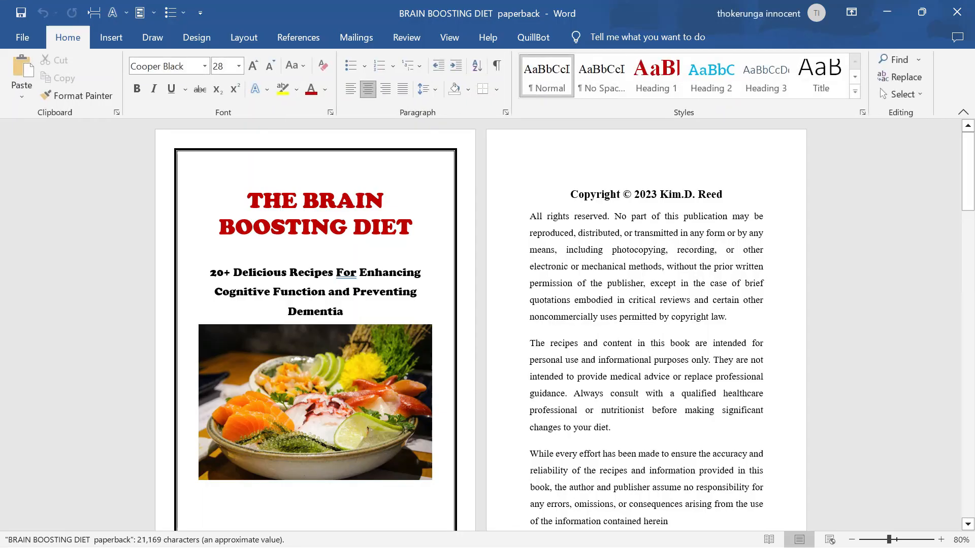
# Step: Copy the whole copyright notice on page 2, from the heading to "information contained herein"
pyautogui.click(569, 194)
pyautogui.moveTo(569, 194); pyautogui.dragTo(668, 435)
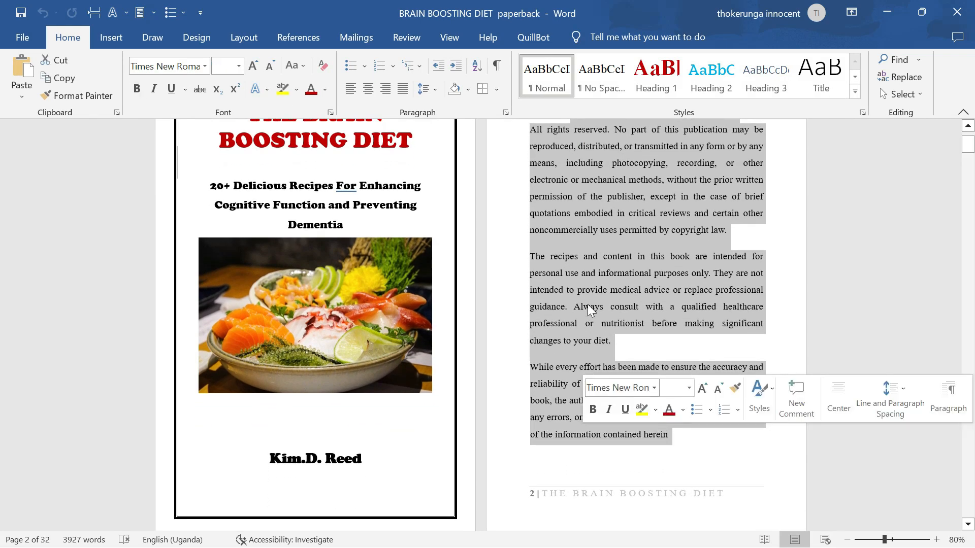
pyautogui.rightClick(589, 310)
pyautogui.click(616, 76)
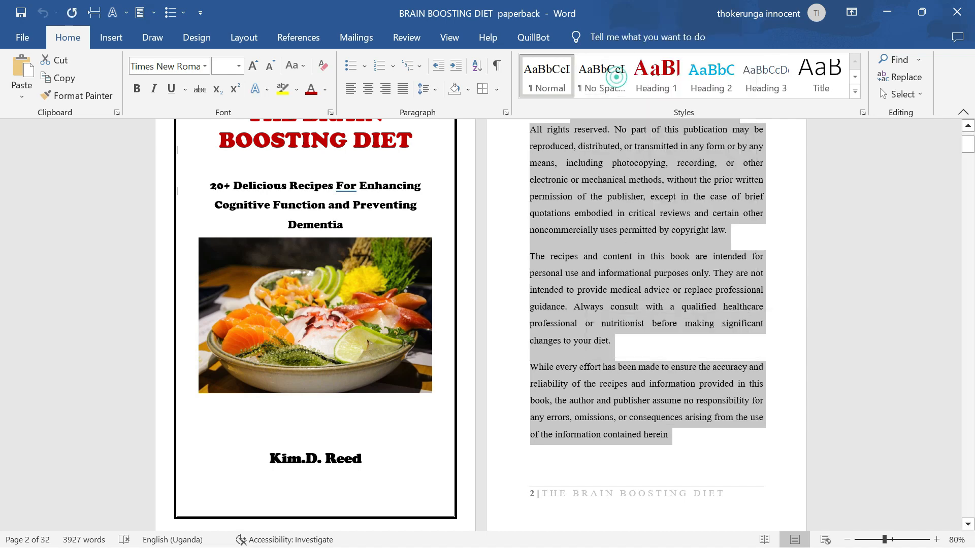
# Step: Return to the TEMPLATE 1 document and paste the copyright notice on the blank second page, keeping its source formatting
pyautogui.click(898, 7)
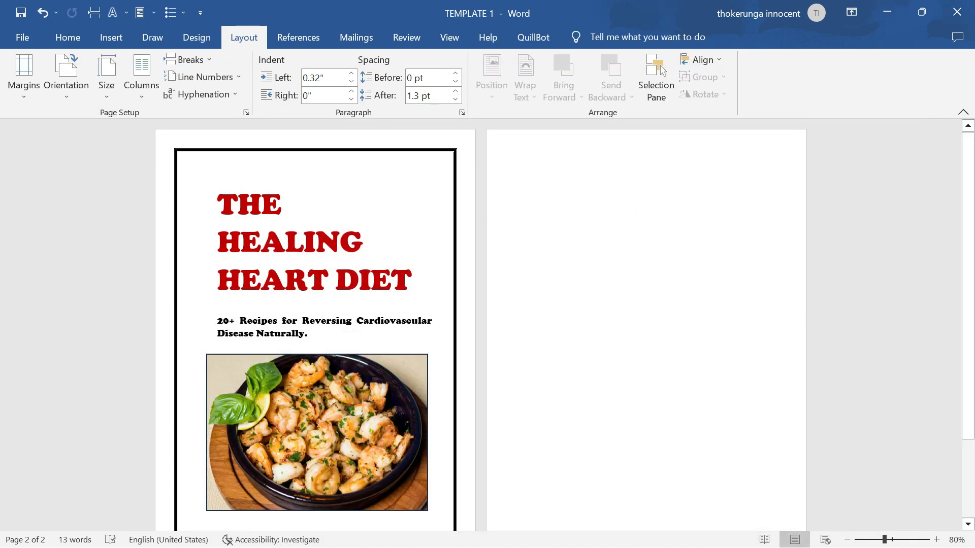
pyautogui.rightClick(562, 190)
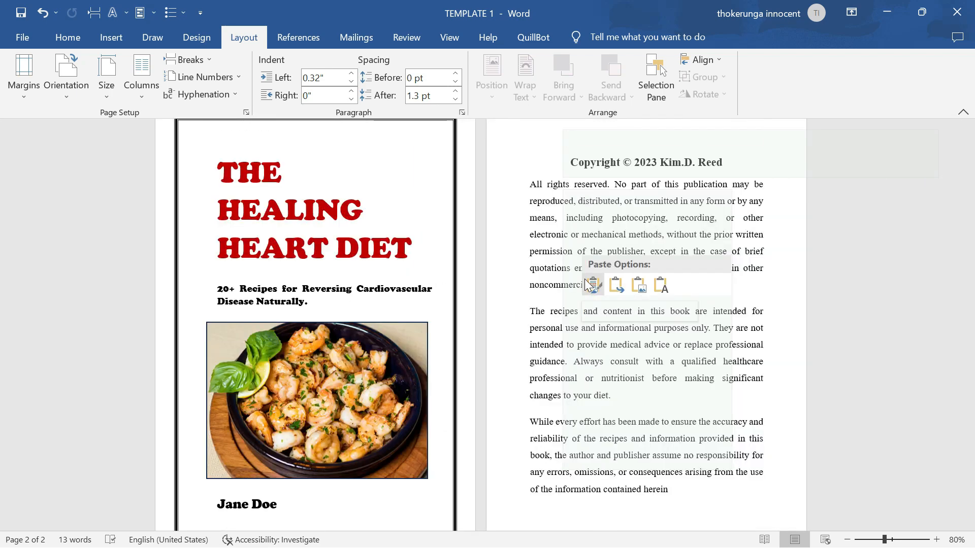
pyautogui.click(584, 278)
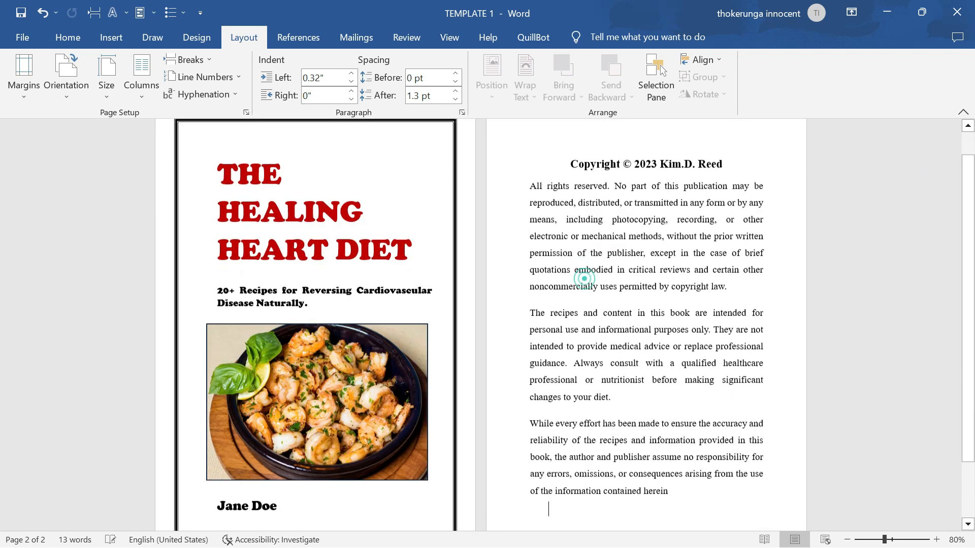
pyautogui.scroll(1, 584, 278)
pyautogui.scroll(-2, 584, 279)
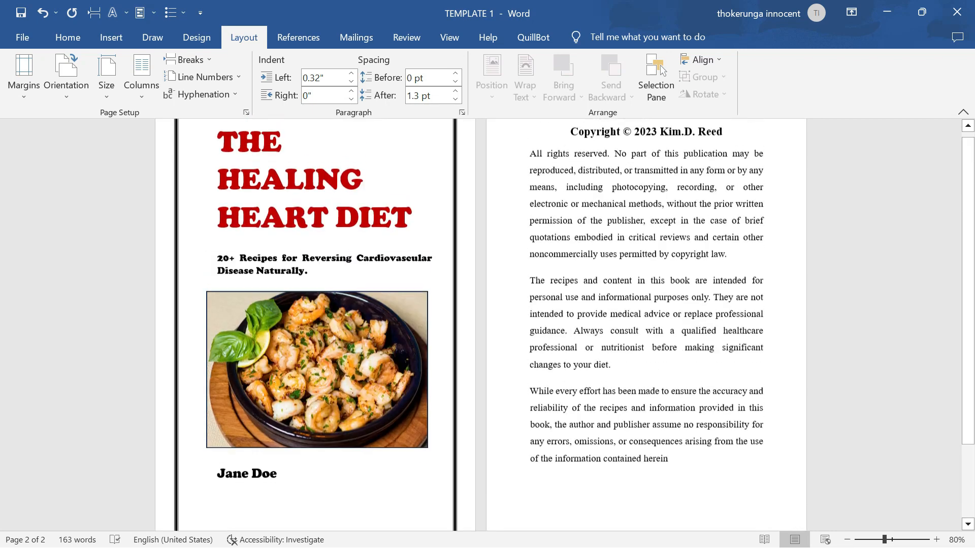
pyautogui.scroll(2, 563, 325)
# Step: Replace the author name in the "Copyright © 2023" heading with the author name from the title page
pyautogui.moveTo(723, 194); pyautogui.dragTo(660, 195)
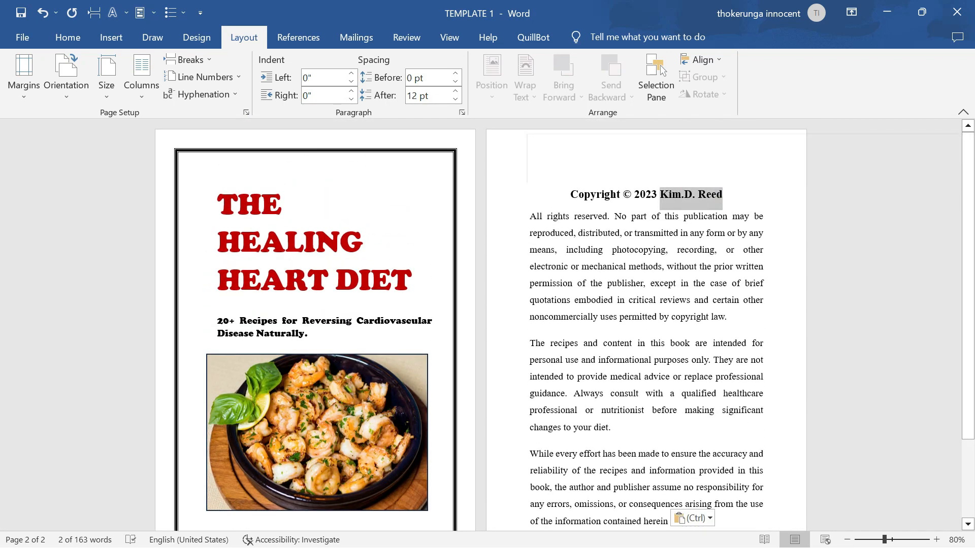
pyautogui.press('Delete')
pyautogui.press('capslock')
pyautogui.write('J')
pyautogui.press('capslock')
pyautogui.write('ane')
pyautogui.press('capslock')
pyautogui.write('D')
pyautogui.press('capslock')
pyautogui.write('oe')
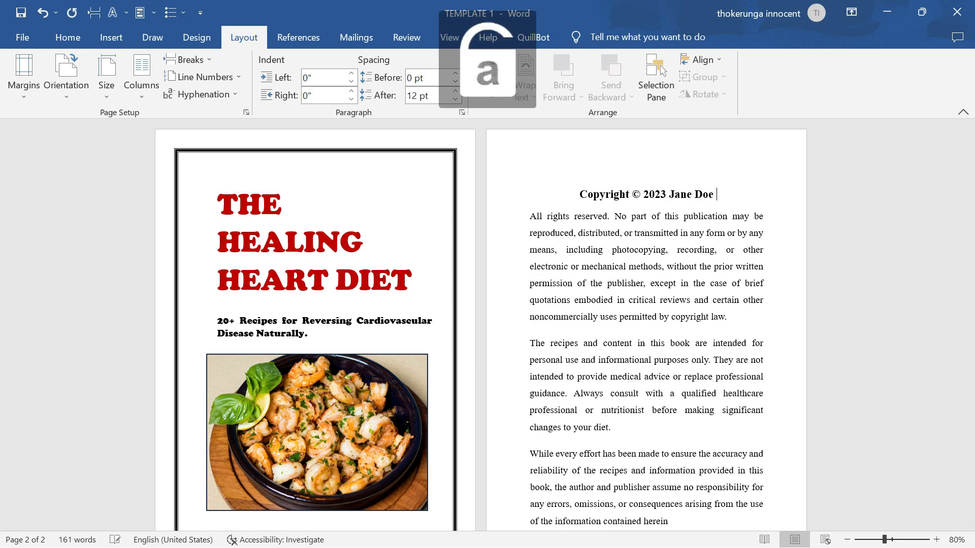
# Step: Review the title page and the copyright page from top to bottom
pyautogui.scroll(-3, 487, 324)
pyautogui.scroll(3, 487, 325)
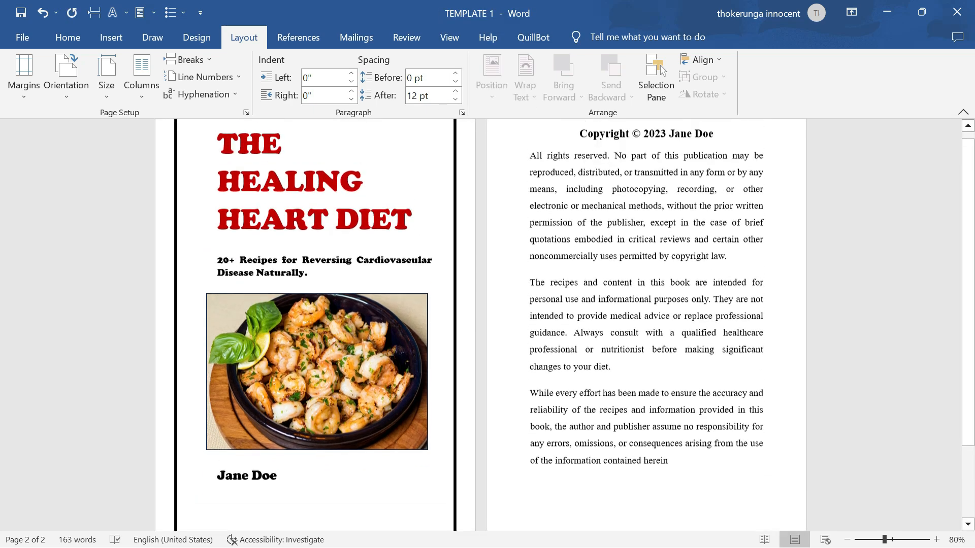
pyautogui.scroll(-3, 487, 325)
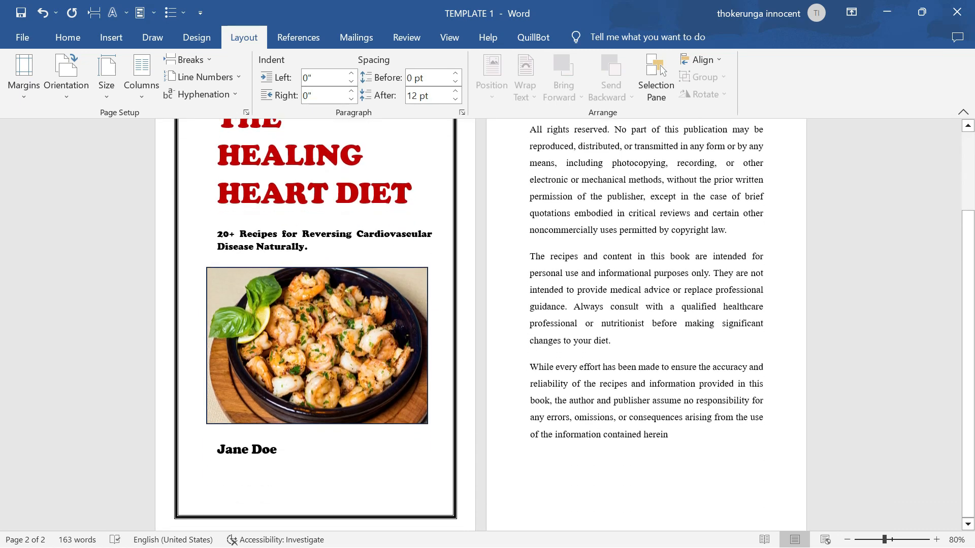
pyautogui.scroll(2, 487, 325)
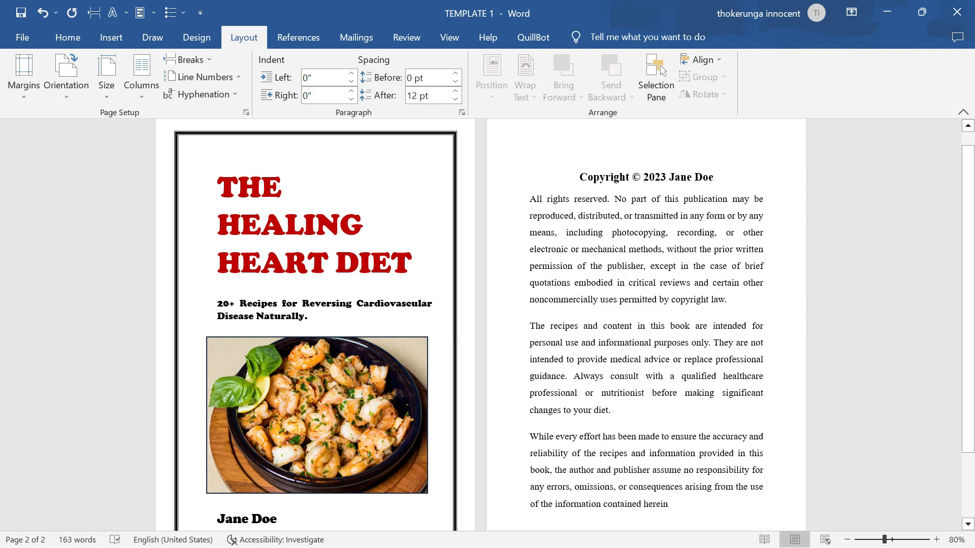
pyautogui.scroll(-3, 264, 485)
pyautogui.scroll(4, 264, 485)
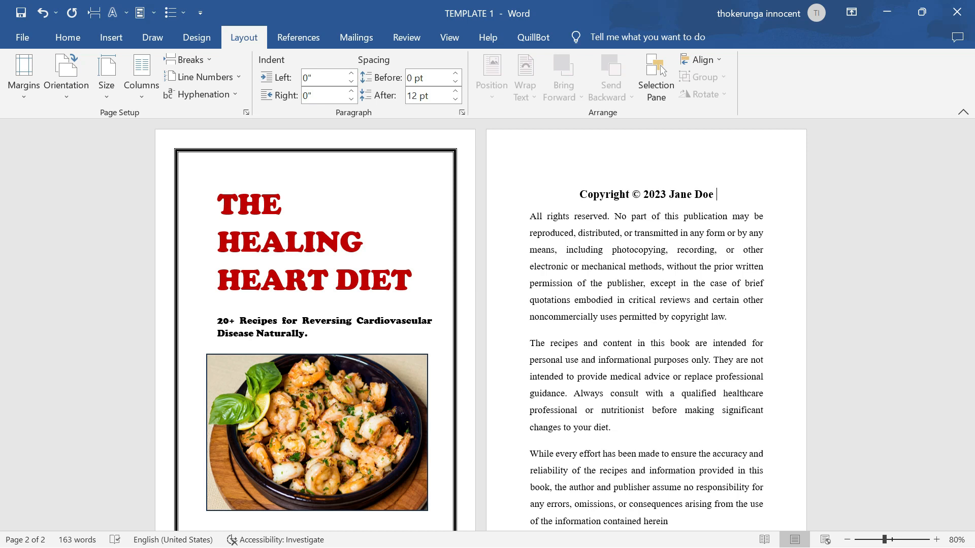
pyautogui.scroll(-3, 237, 291)
pyautogui.scroll(2, 237, 292)
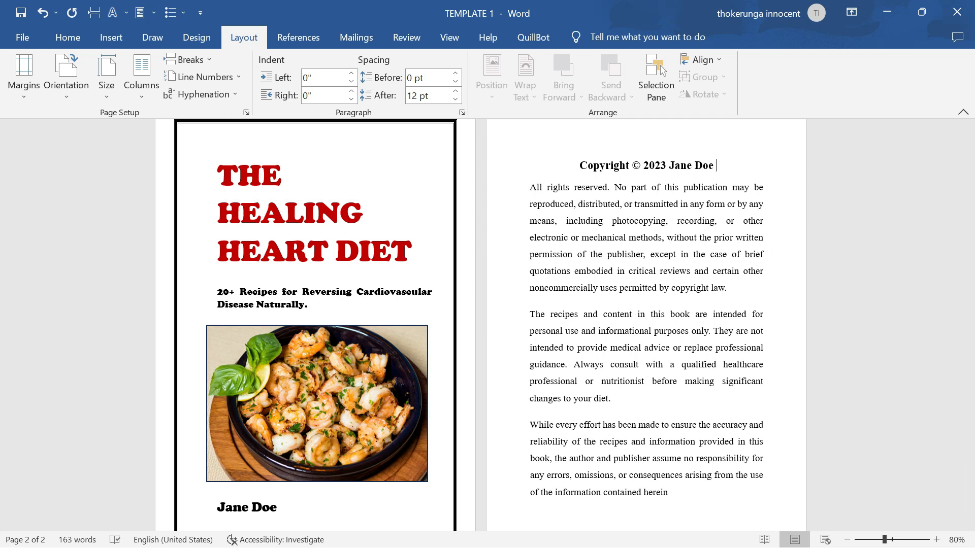
pyautogui.scroll(-1, 345, 299)
pyautogui.scroll(1, 345, 300)
pyautogui.scroll(-3, 345, 299)
pyautogui.scroll(4, 345, 299)
pyautogui.scroll(-4, 563, 325)
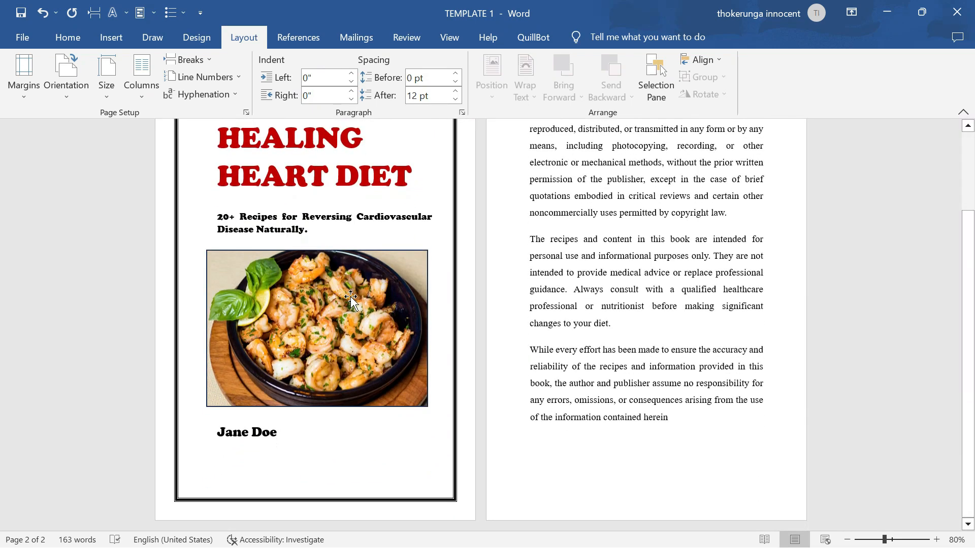
# Step: Start a new third page after the last paragraph of the copyright notice
pyautogui.click(682, 425)
pyautogui.press('Return')
pyautogui.hotkey('ctrl', 'Return')
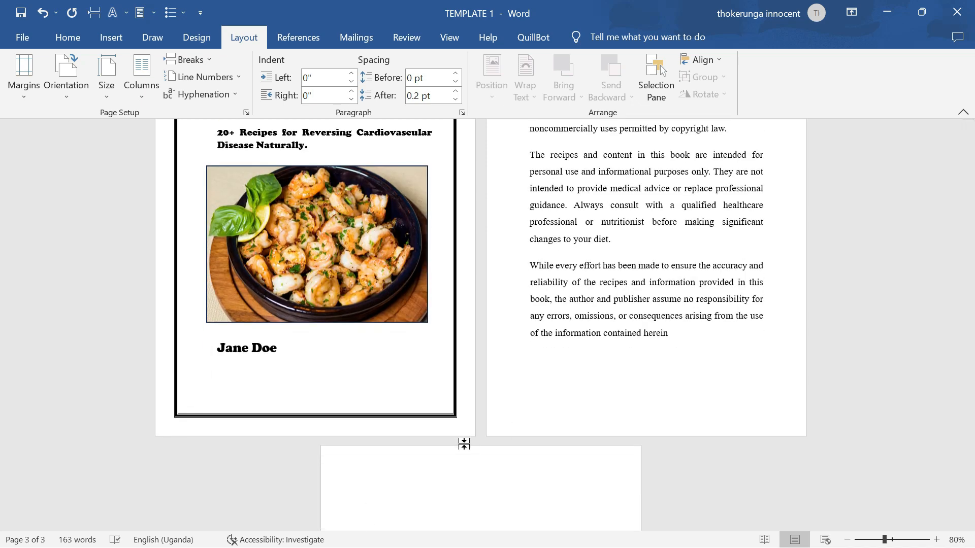
# Step: Enter the heading TABLE OF CONTENTS in capitals at the top of the third page
pyautogui.press('capslock')
pyautogui.write('T')
pyautogui.press('capslock')
pyautogui.write('able of co')
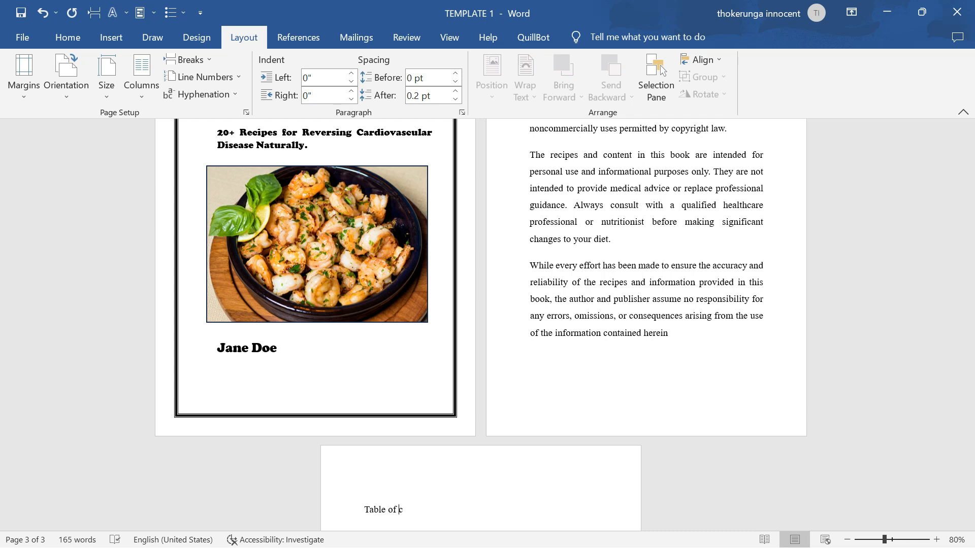
pyautogui.press('BackSpace')
pyautogui.press('BackSpace')
pyautogui.press('BackSpace')
pyautogui.press('BackSpace')
pyautogui.press('BackSpace')
pyautogui.press('BackSpace')
pyautogui.press('BackSpace')
pyautogui.press('BackSpace')
pyautogui.press('BackSpace')
pyautogui.press('BackSpace')
pyautogui.press('capslock')
pyautogui.write('ABLE OF CONTENTS')
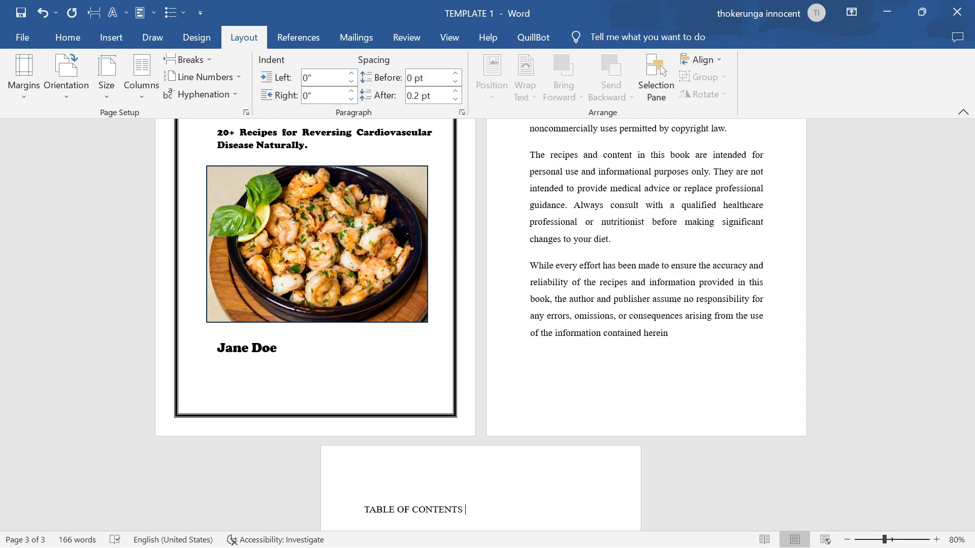
# Step: Centre the TABLE OF CONTENTS heading on the page
pyautogui.scroll(-3, 480, 279)
pyautogui.moveTo(475, 360); pyautogui.dragTo(382, 373)
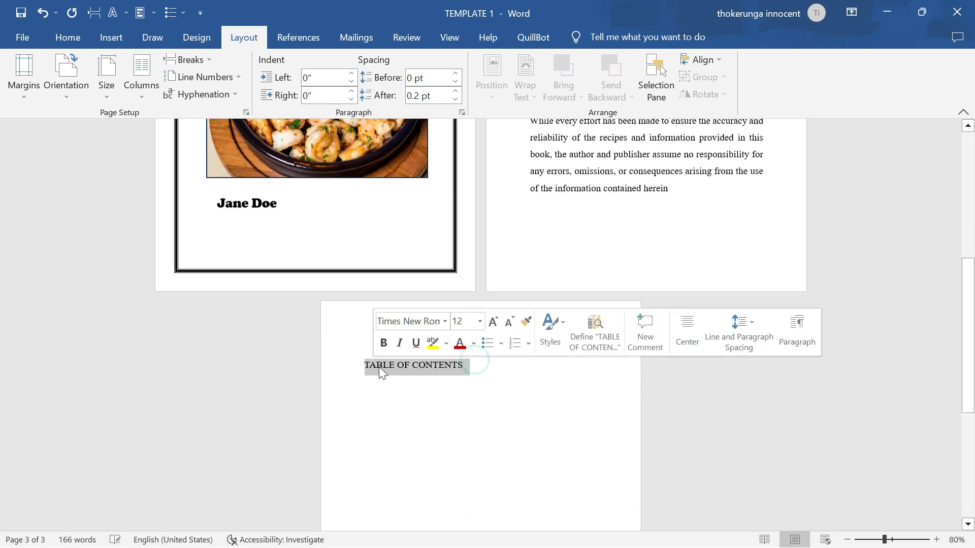
pyautogui.click(78, 37)
pyautogui.click(384, 89)
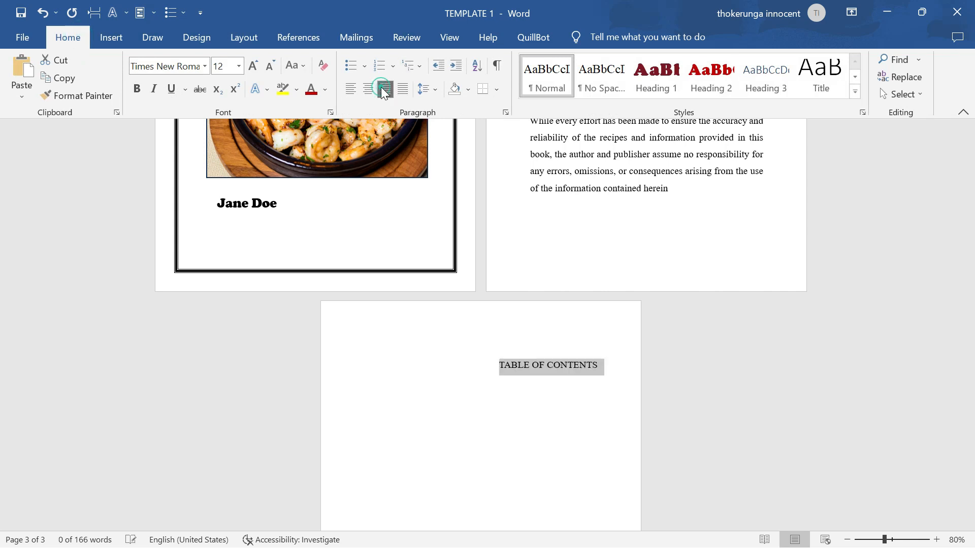
pyautogui.click(362, 87)
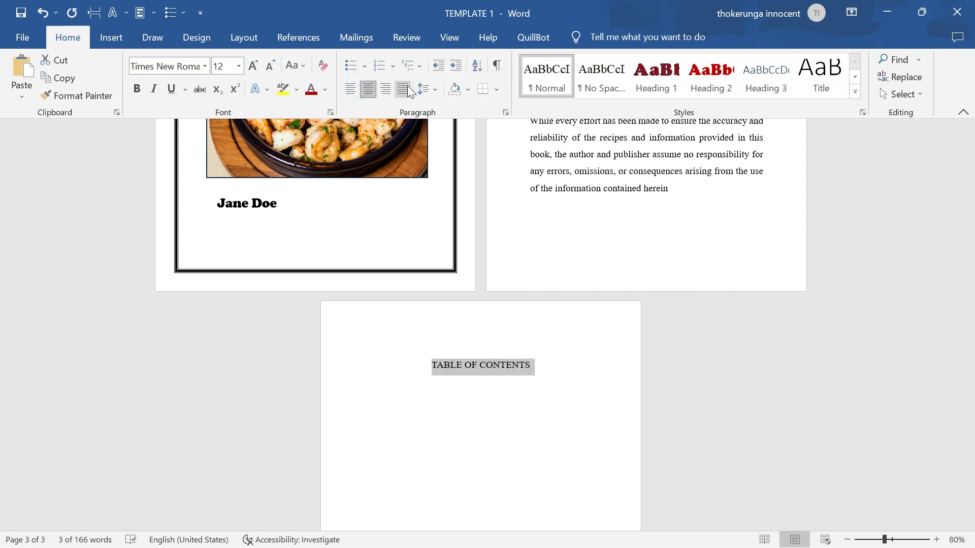
# Step: Format the TABLE OF CONTENTS heading in 16 pt Cooper Black with dark red font colour
pyautogui.click(253, 65)
pyautogui.click(253, 66)
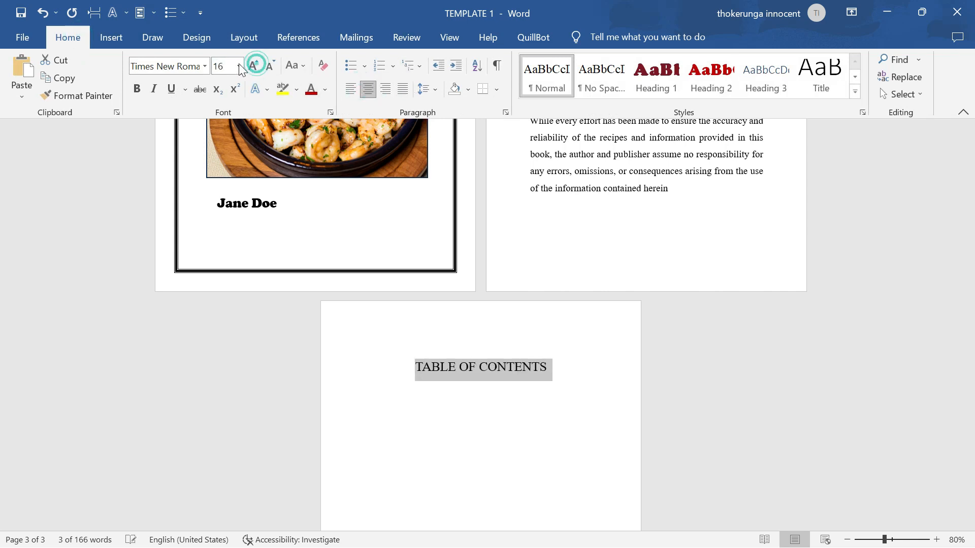
pyautogui.click(205, 66)
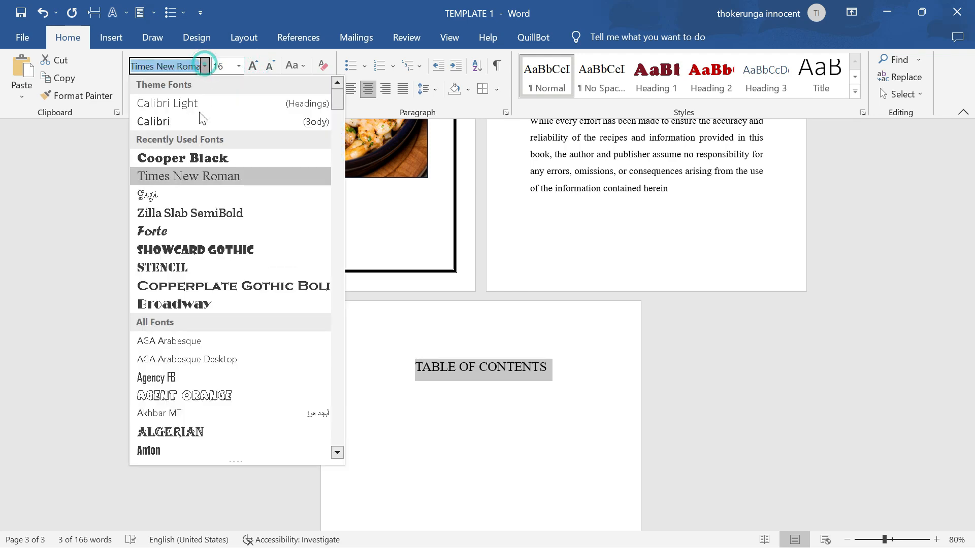
pyautogui.click(203, 155)
pyautogui.click(311, 89)
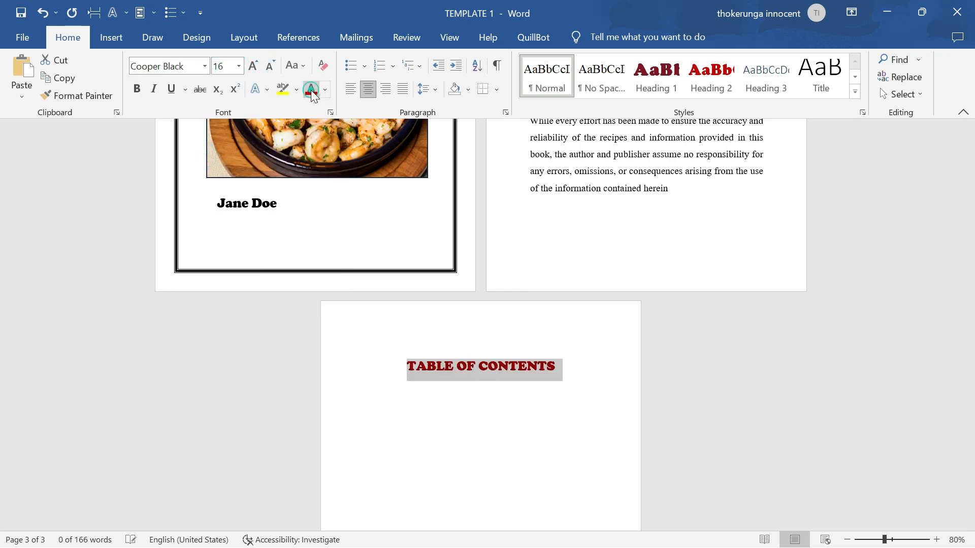
pyautogui.click(568, 359)
pyautogui.scroll(6, 565, 355)
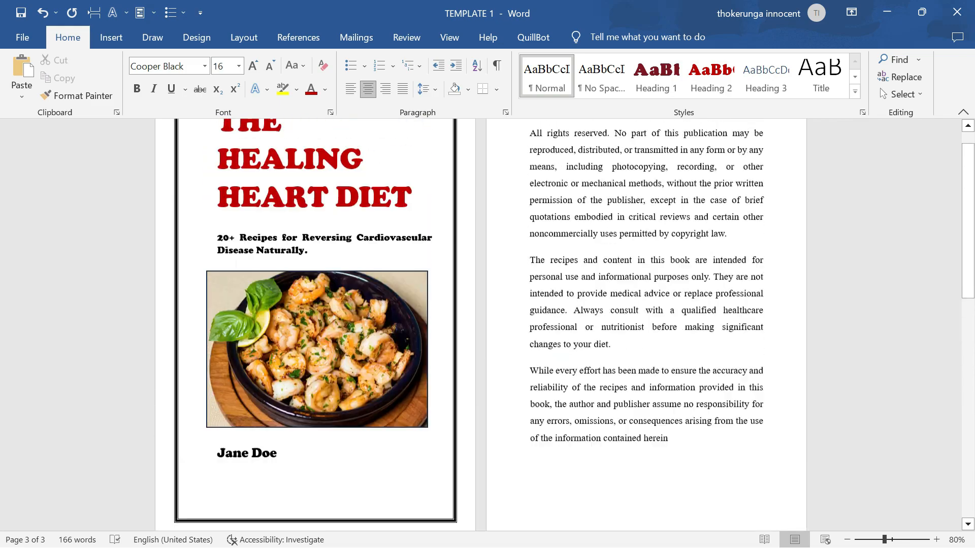
pyautogui.scroll(-5, 566, 356)
pyautogui.scroll(-1, 488, 391)
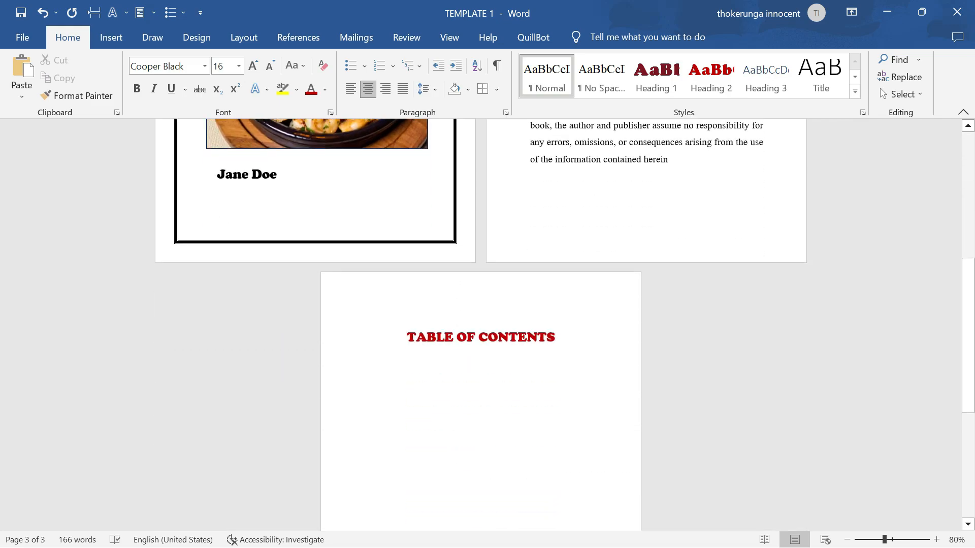
pyautogui.scroll(5, 489, 392)
pyautogui.scroll(1, 488, 392)
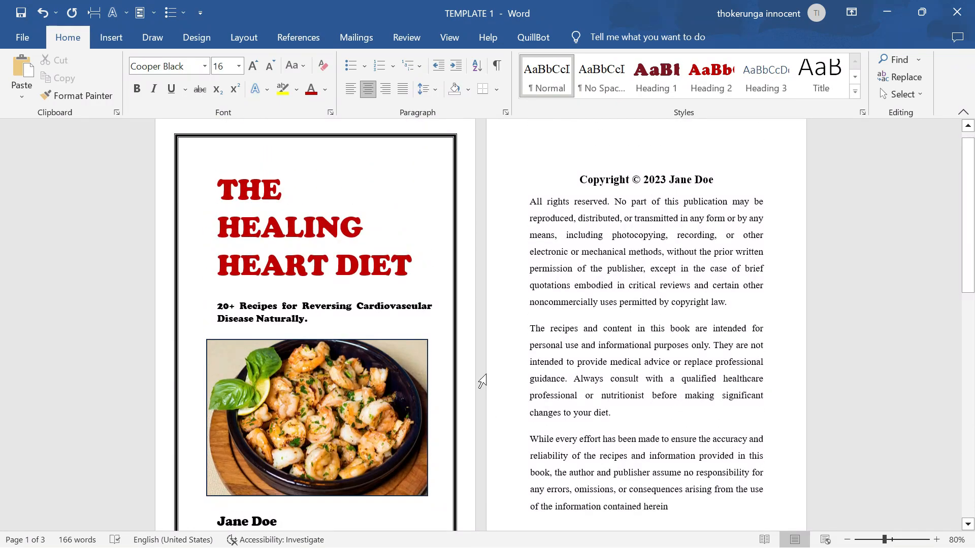
pyautogui.scroll(-8, 488, 355)
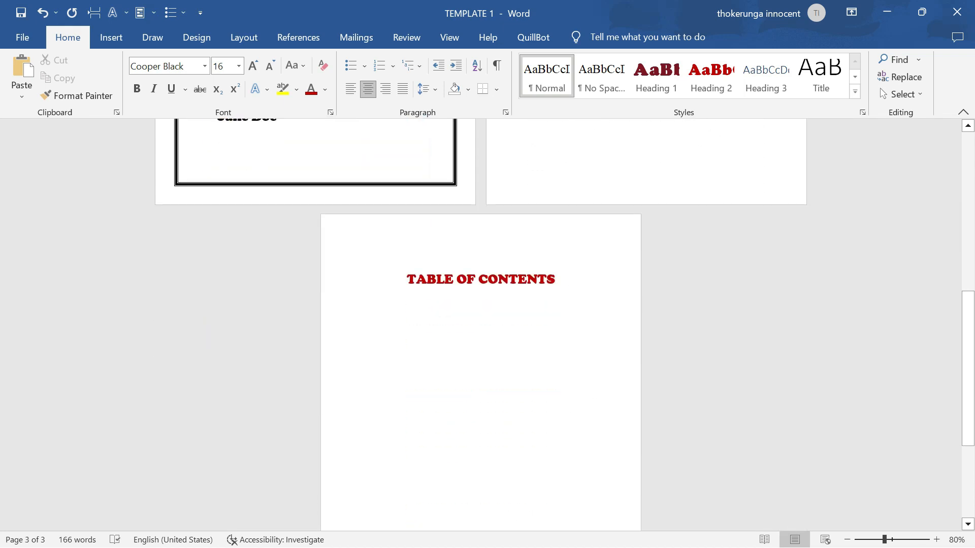
# Step: Add blank lines below TABLE OF CONTENTS, then break to a new fourth page with justified text
pyautogui.scroll(-3, 481, 324)
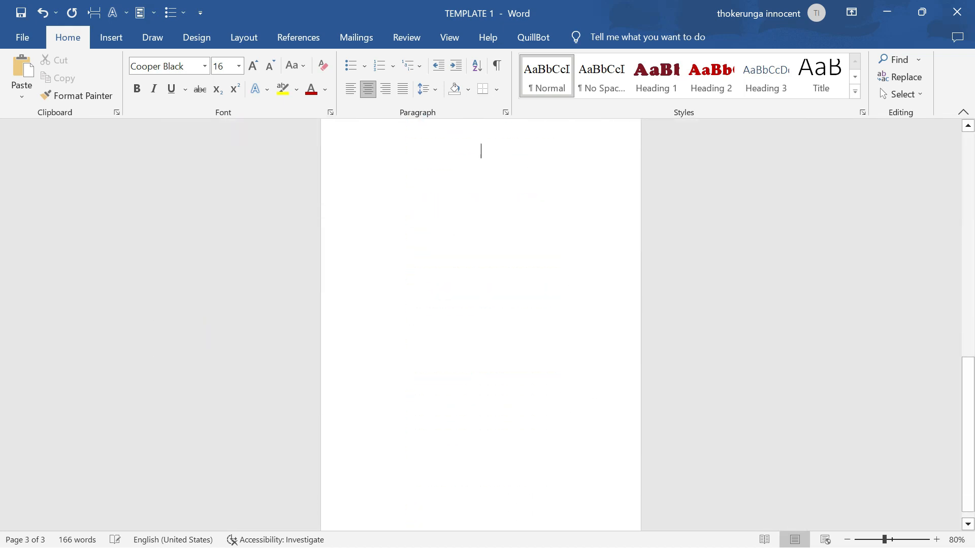
pyautogui.press('Return')
pyautogui.press('Return')
pyautogui.press('Return')
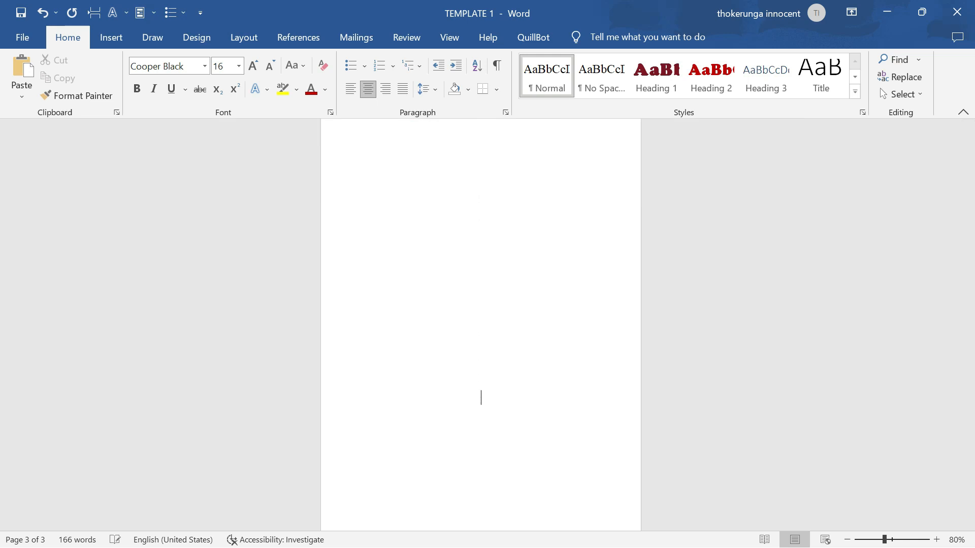
pyautogui.hotkey('ctrl', 'Return')
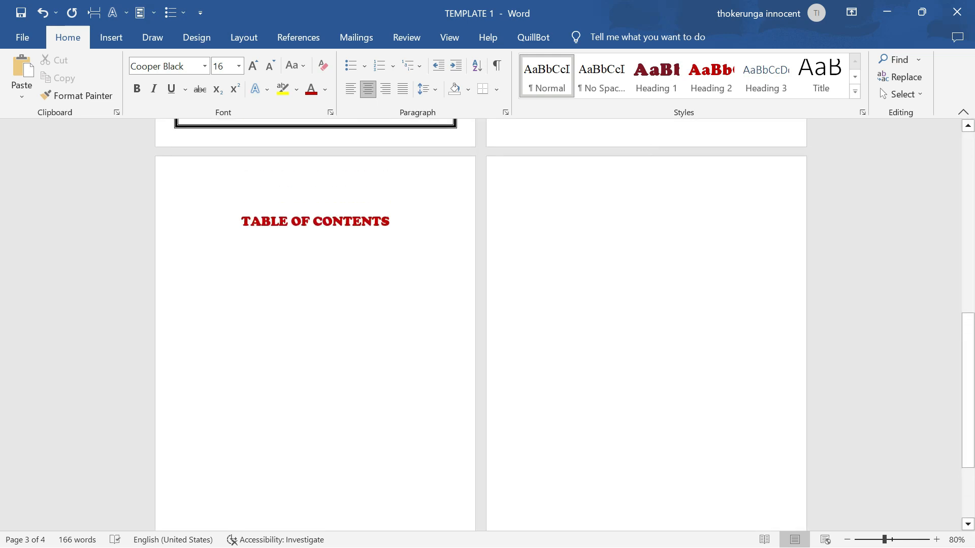
pyautogui.hotkey('ctrl', 'j')
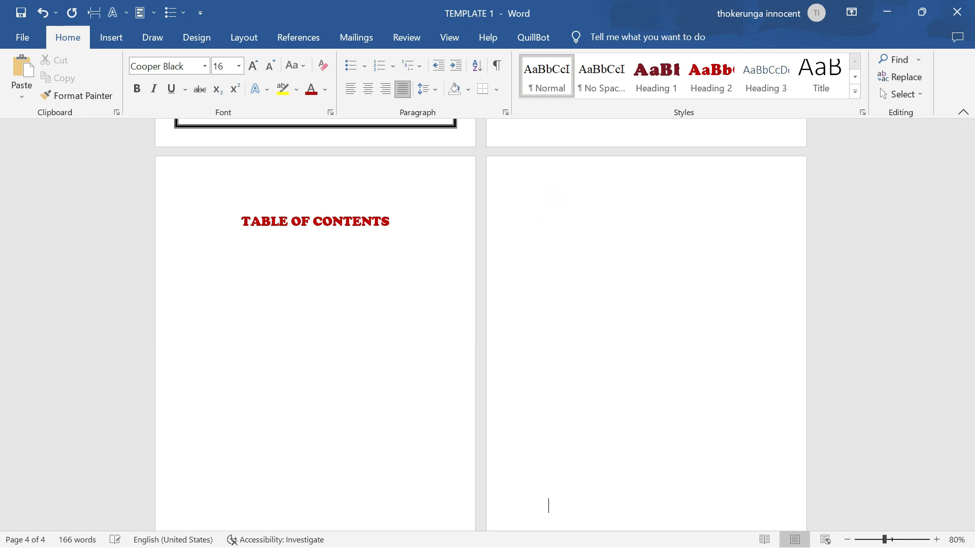
# Step: Enter the heading INTRODUCTION at the top of page 4 and apply the Heading 1 style to it
pyautogui.click(553, 190)
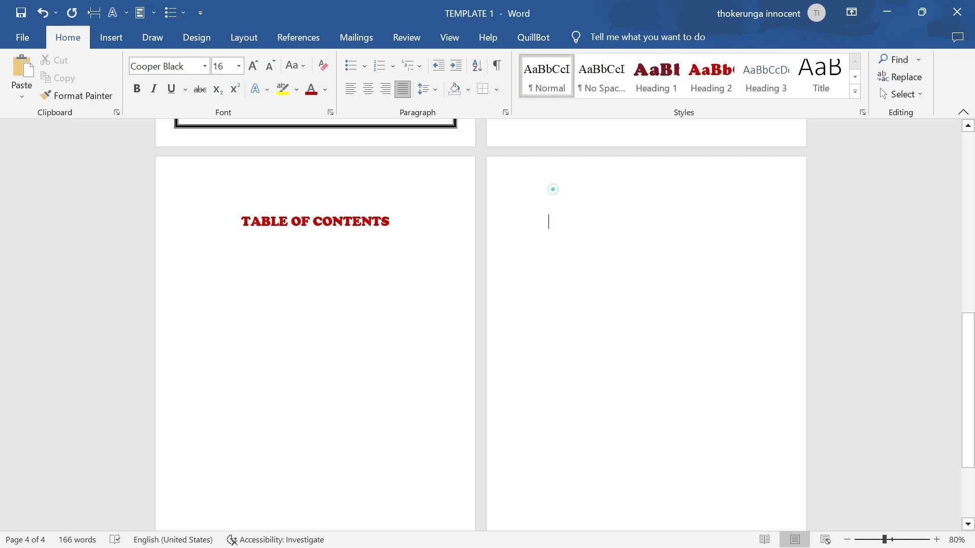
pyautogui.write('INTR')
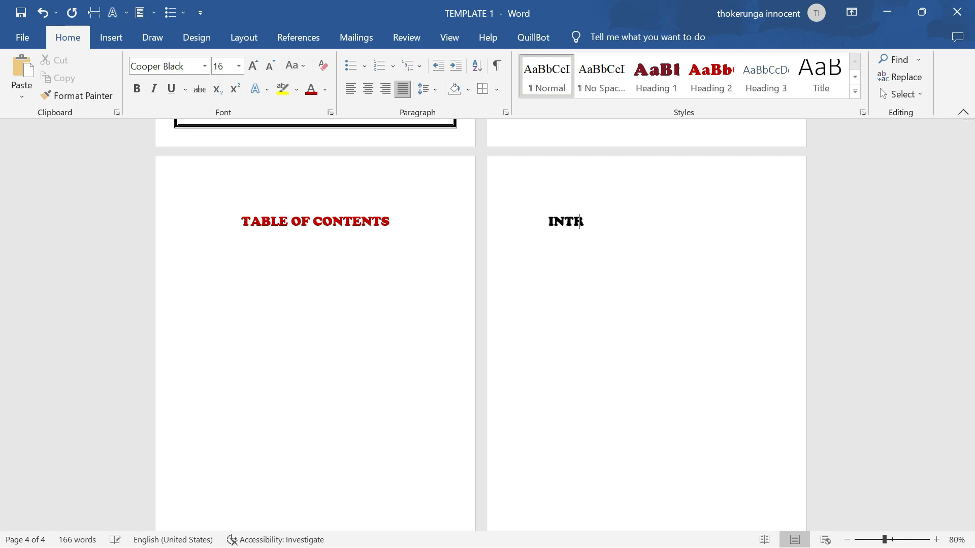
pyautogui.write('ODUCTION')
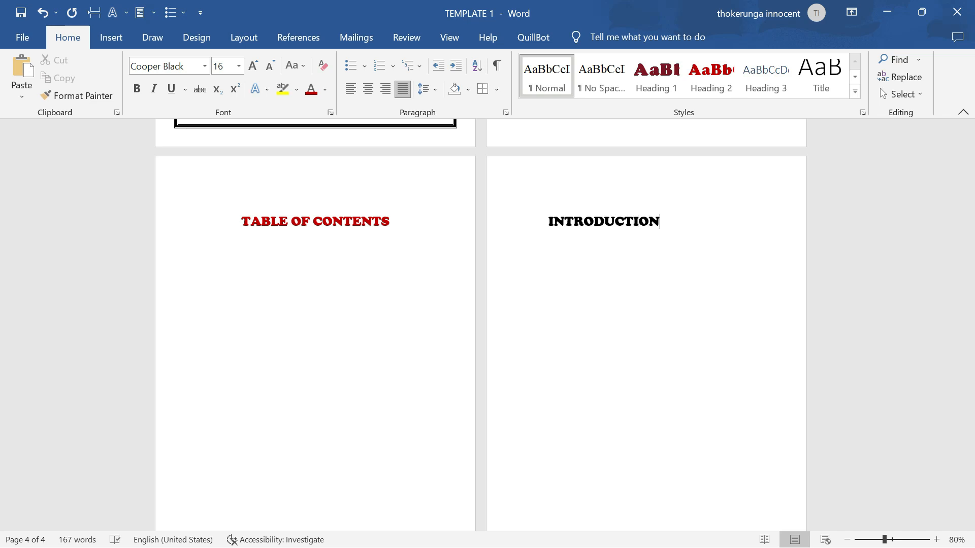
pyautogui.moveTo(676, 219); pyautogui.dragTo(547, 223)
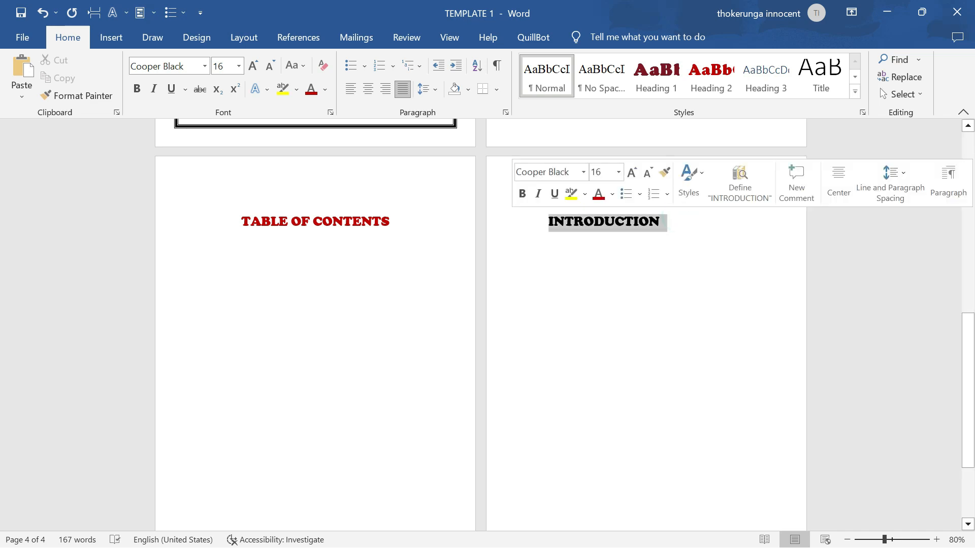
pyautogui.click(649, 83)
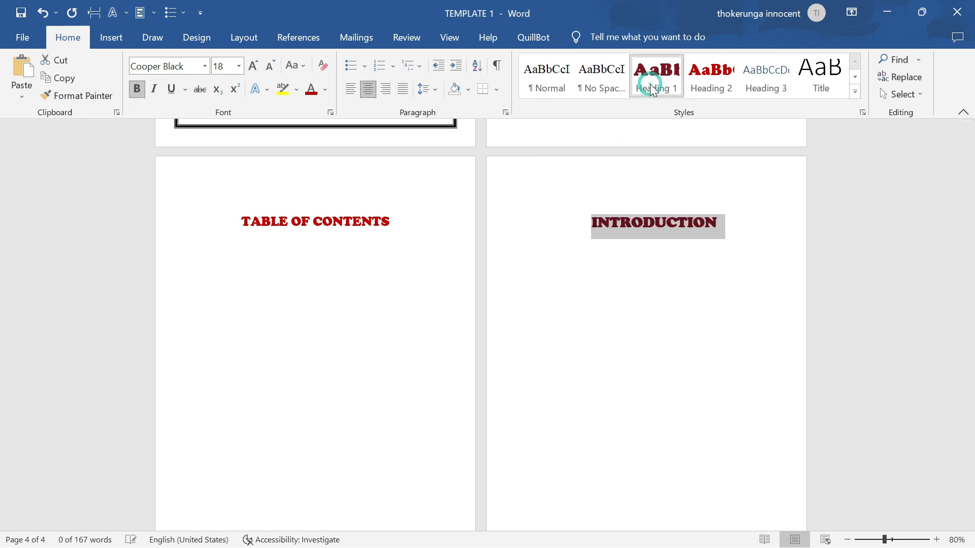
pyautogui.click(717, 222)
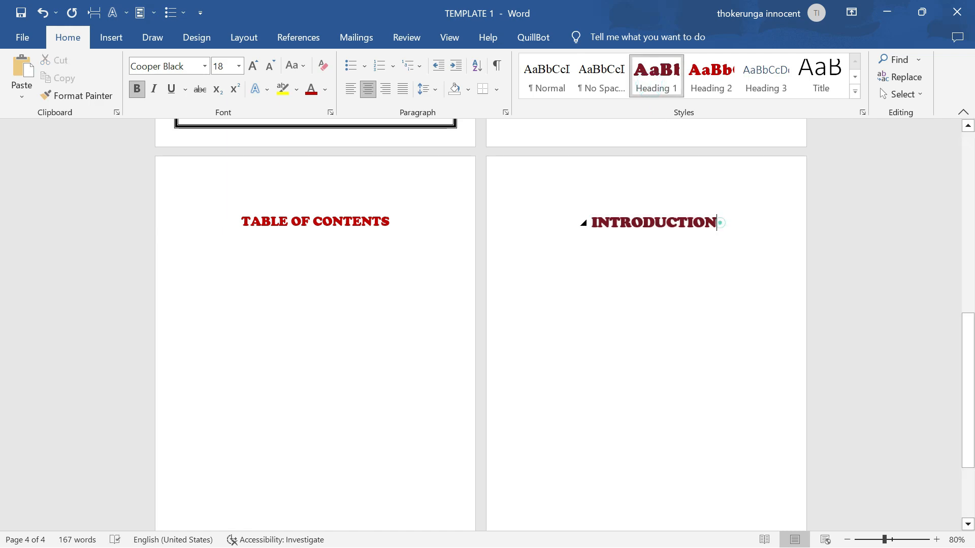
# Step: Modify the Heading 1 style to use the standard dark red font colour and apply to new documents based on this template
pyautogui.rightClick(658, 80)
pyautogui.click(697, 115)
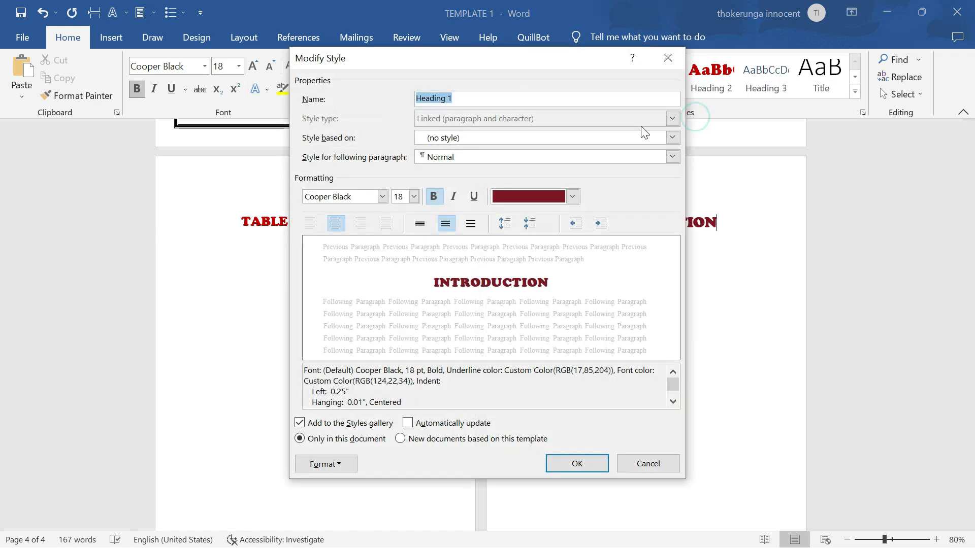
pyautogui.click(573, 196)
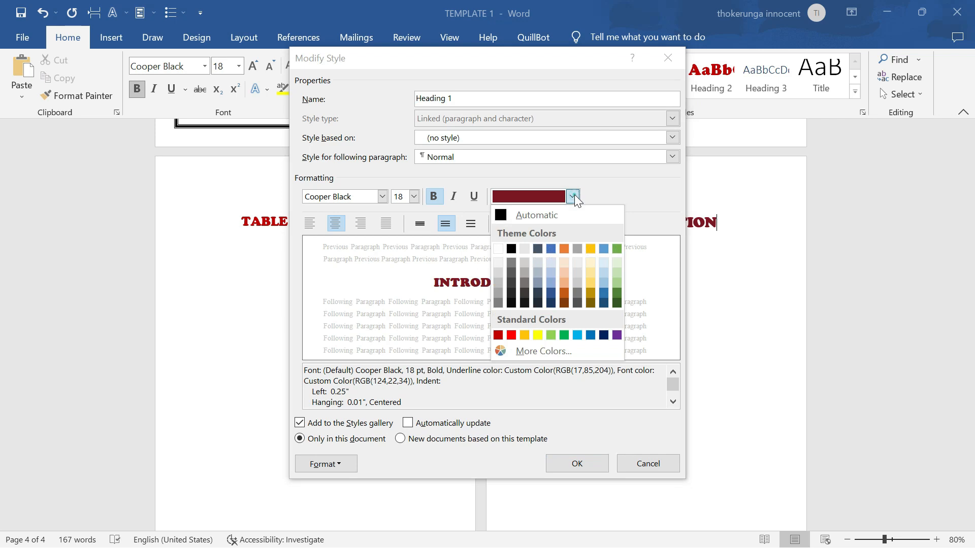
pyautogui.click(498, 335)
pyautogui.click(400, 438)
pyautogui.click(583, 467)
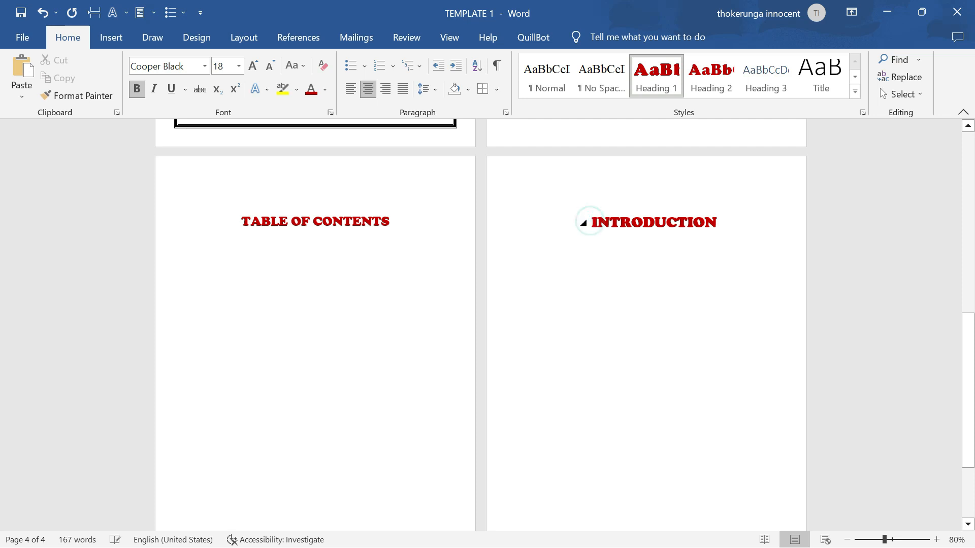
# Step: Justify the INTRODUCTION heading, then reapply the Heading 1 style to it
pyautogui.hotkey('ctrl', 'j')
pyautogui.moveTo(704, 215); pyautogui.dragTo(544, 223)
pyautogui.click(651, 81)
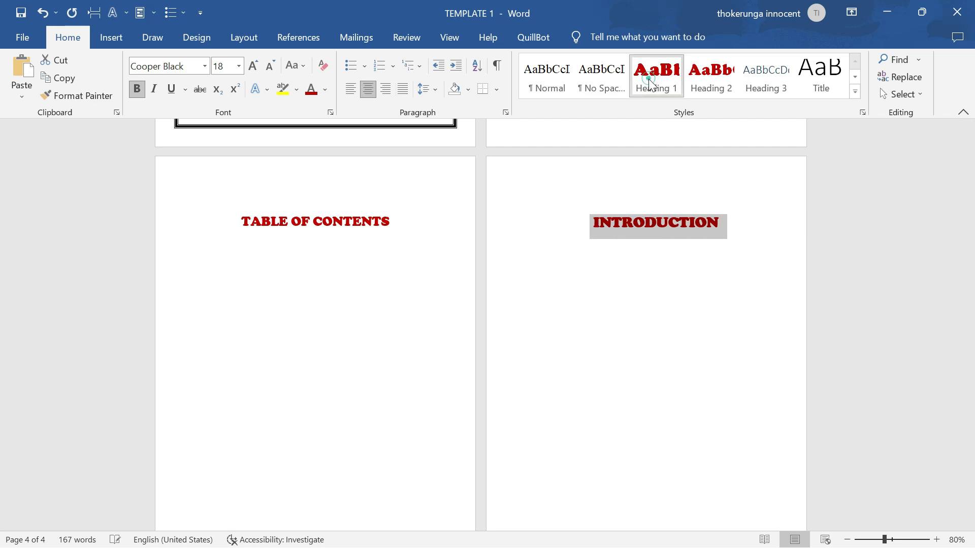
pyautogui.click(619, 190)
# Step: Add empty paragraphs below the INTRODUCTION heading to extend the document with blank pages
pyautogui.scroll(-3, 619, 190)
pyautogui.click(286, 186)
pyautogui.scroll(3, 285, 186)
pyautogui.click(642, 264)
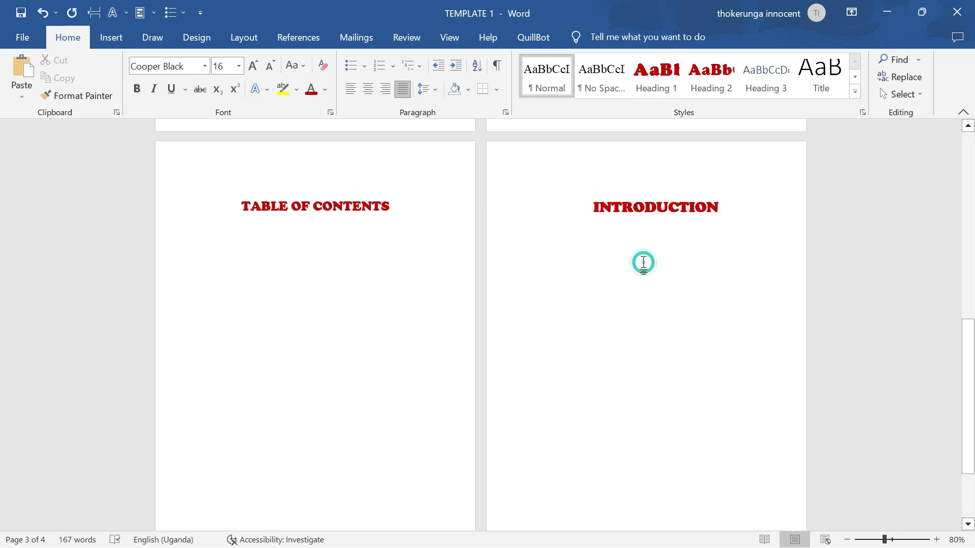
pyautogui.press('Return')
pyautogui.press('Return')
pyautogui.press('Return')
pyautogui.press('Return')
pyautogui.press('Return')
pyautogui.press('Return')
pyautogui.press('Return')
pyautogui.press('Return')
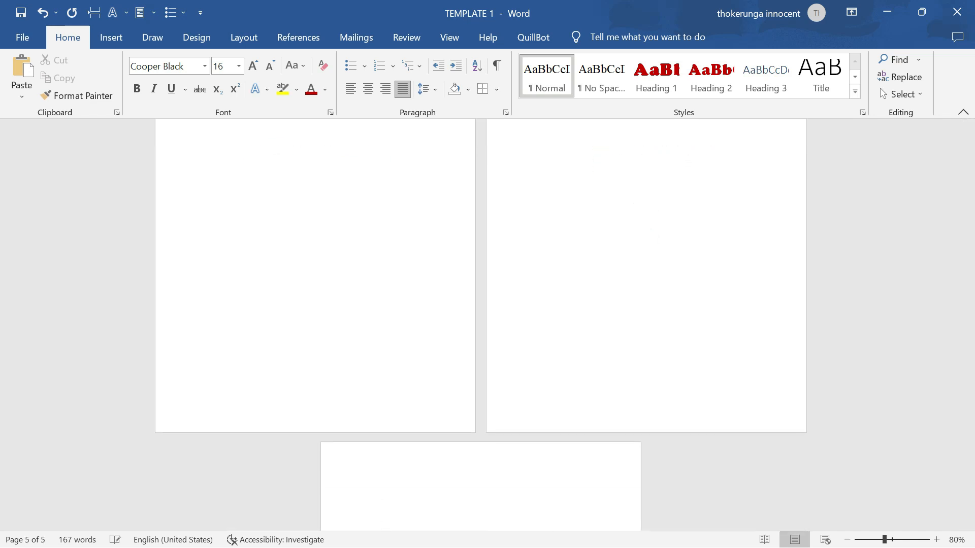
# Step: Enter the heading CONCLUSION at the top of page 6 and apply the Heading 1 style to it
pyautogui.scroll(-2, 216, 507)
pyautogui.scroll(6, 215, 506)
pyautogui.scroll(-10, 506, 309)
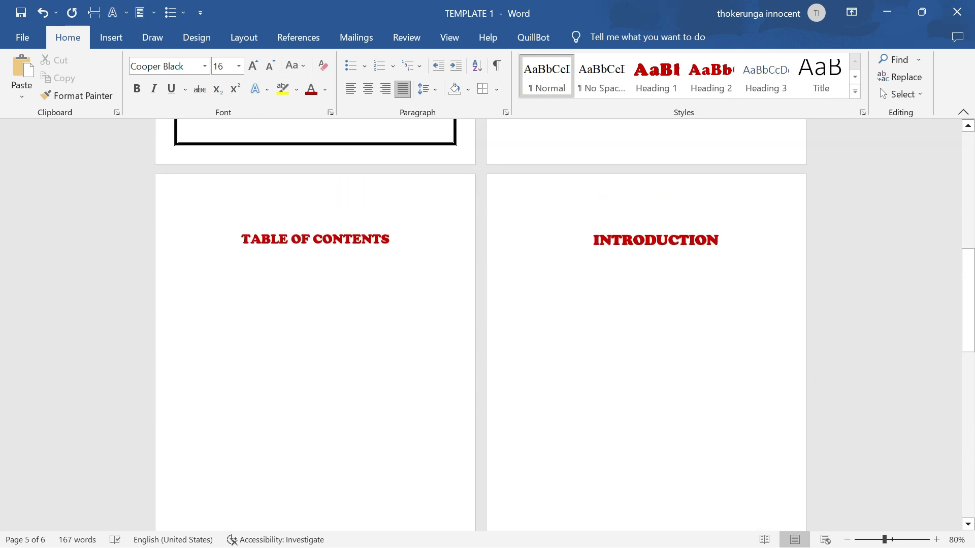
pyautogui.scroll(-2, 506, 310)
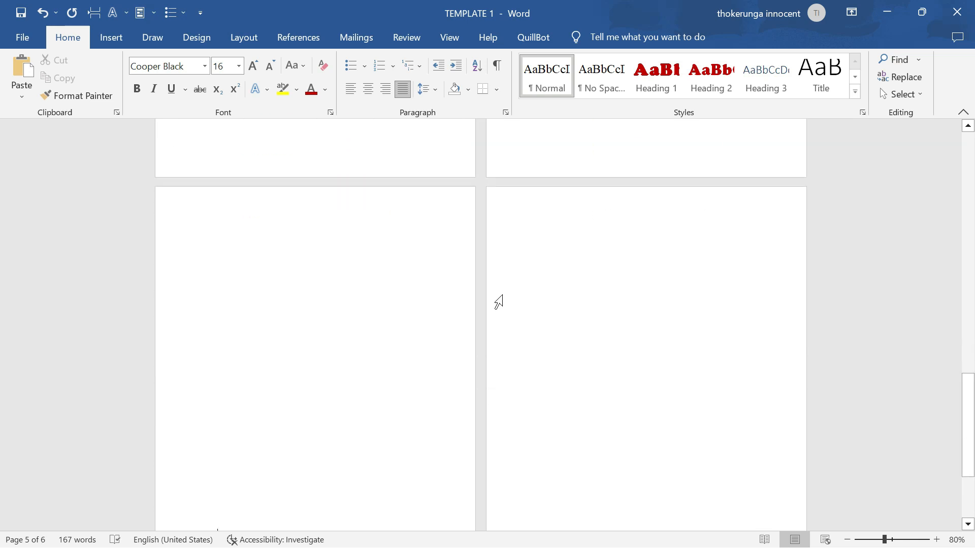
pyautogui.click(533, 236)
pyautogui.write('CON')
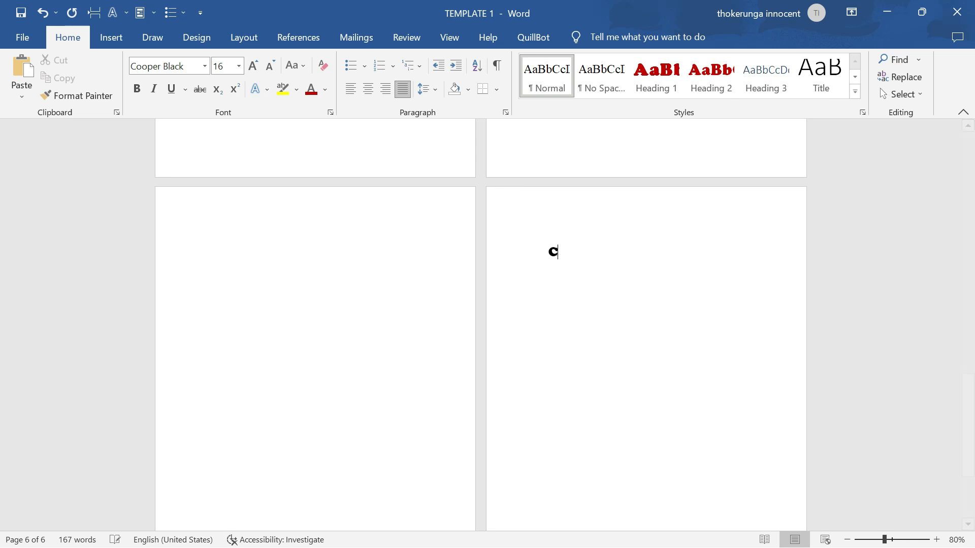
pyautogui.write('CLUSION')
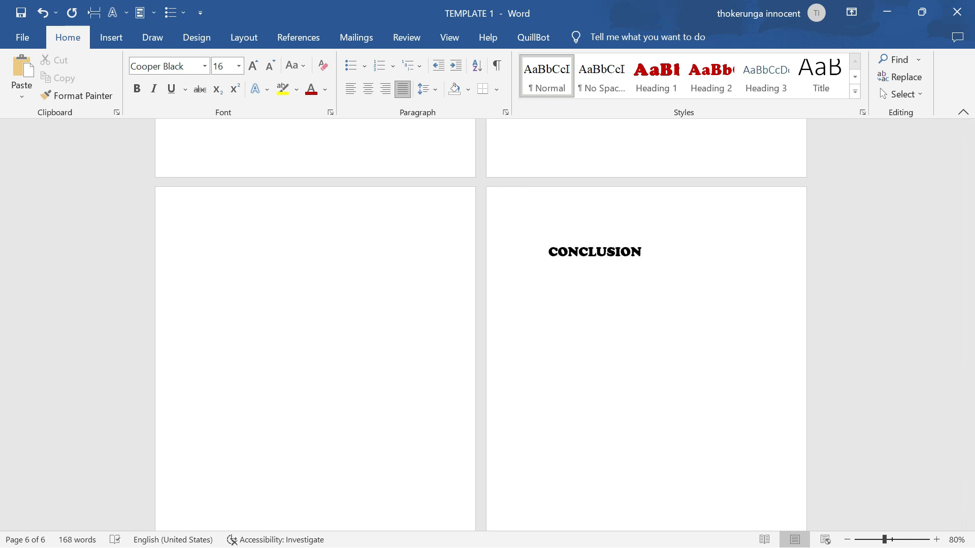
pyautogui.moveTo(661, 248); pyautogui.dragTo(551, 250)
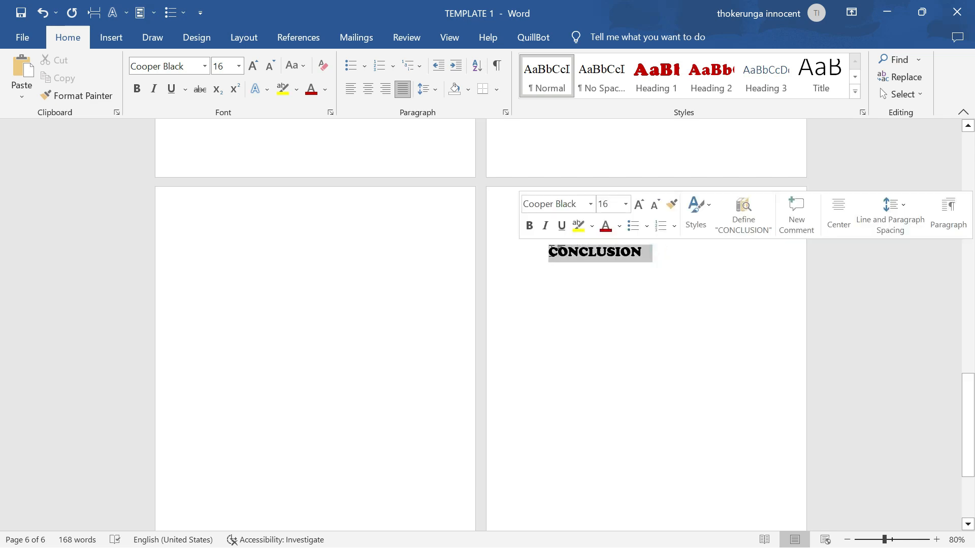
pyautogui.click(656, 75)
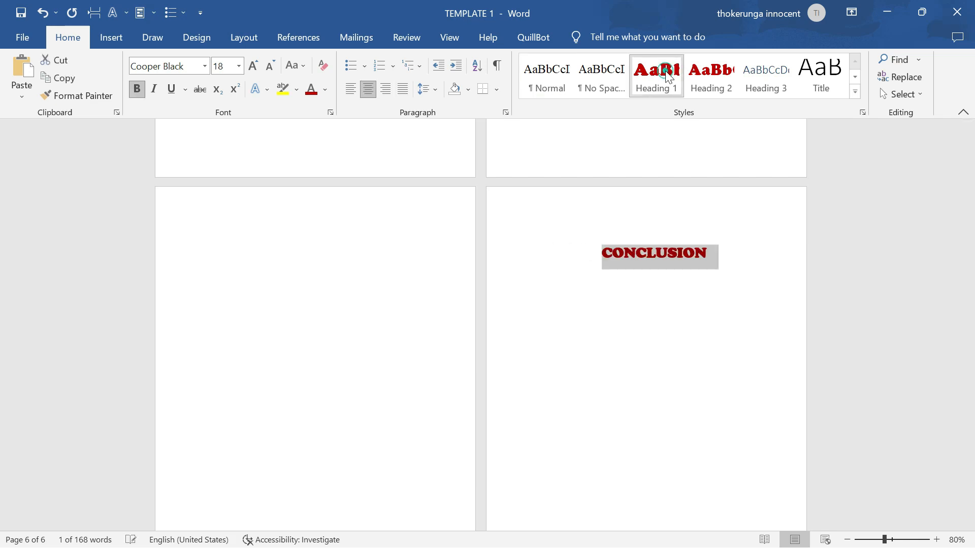
# Step: Look over the finished template pages, save TEMPLATE 1 and close the document
pyautogui.click(721, 249)
pyautogui.scroll(5, 721, 249)
pyautogui.moveTo(968, 370); pyautogui.dragTo(966, 174)
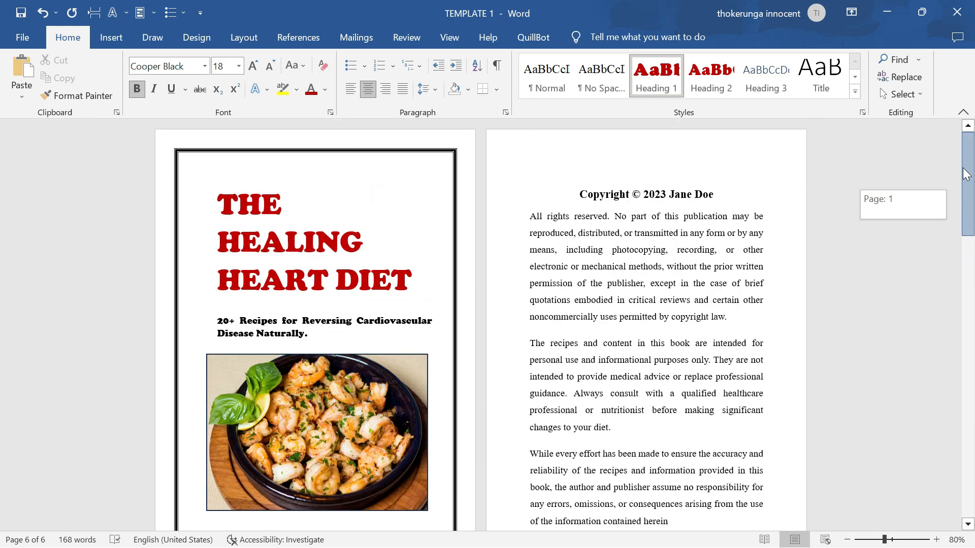
pyautogui.moveTo(966, 174); pyautogui.dragTo(849, 213)
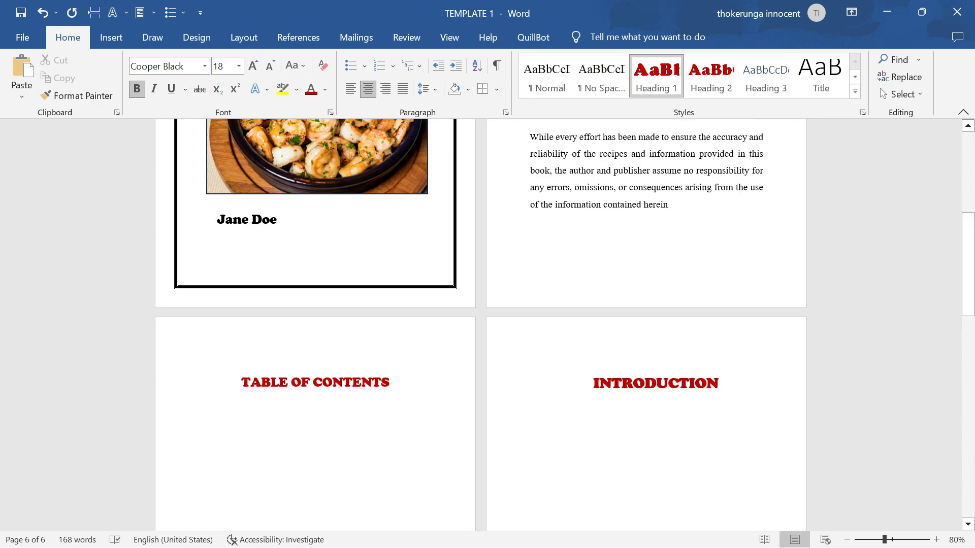
pyautogui.click(20, 15)
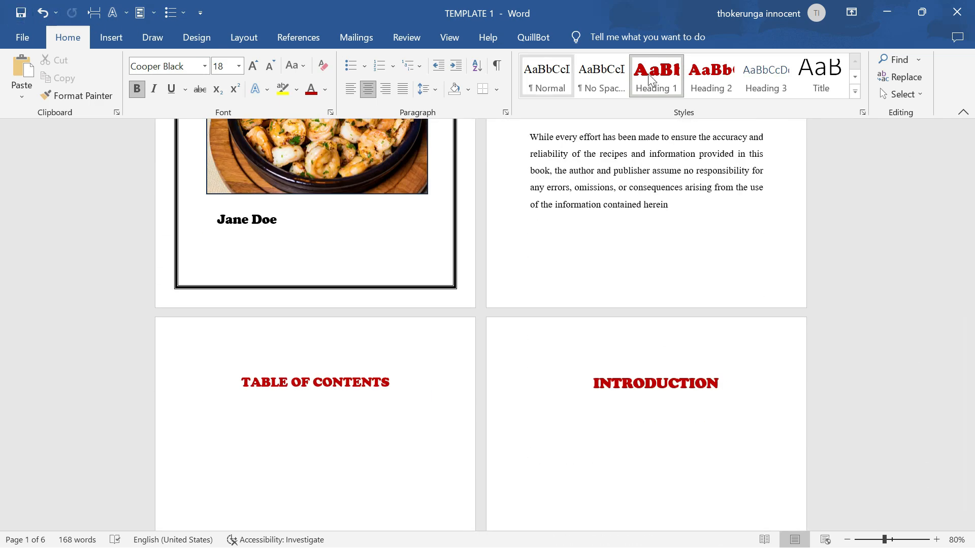
pyautogui.click(955, 10)
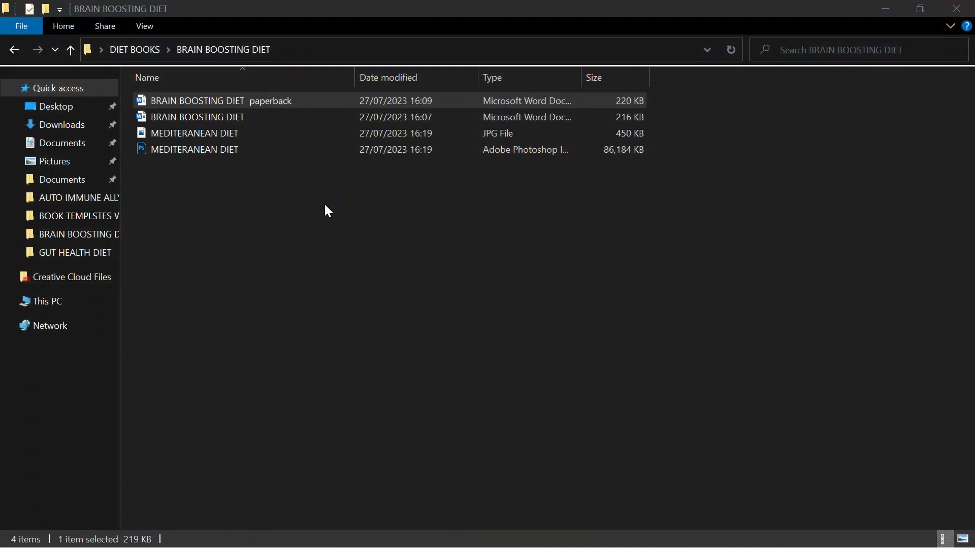
# Step: Close the BRAIN BOOSTING DIET folder window and the BRAIN BOOSTING DIET paperback document
pyautogui.click(956, 9)
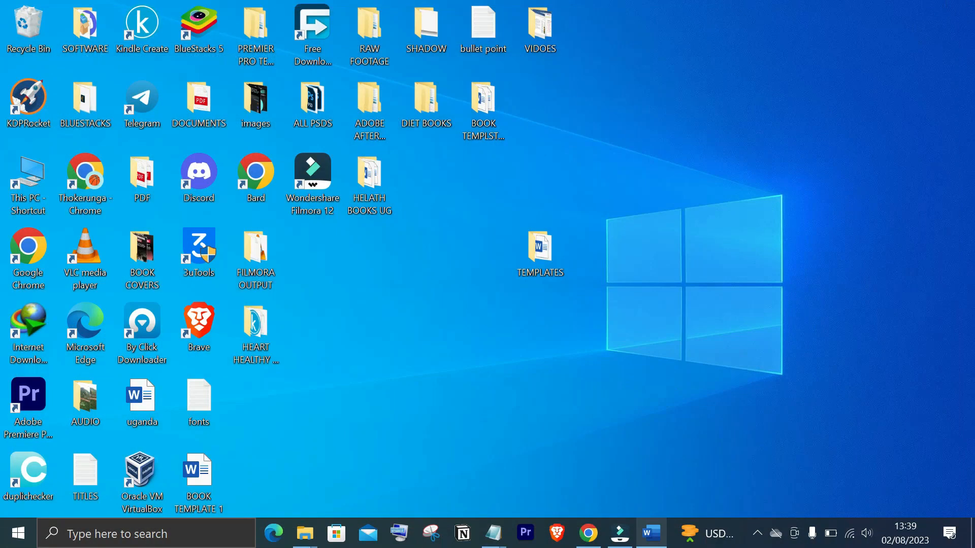
pyautogui.click(648, 540)
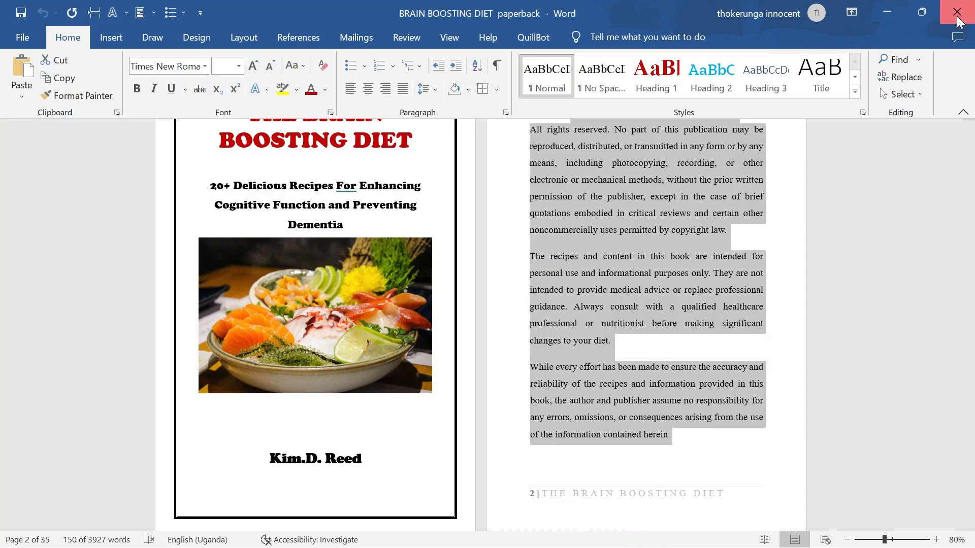
pyautogui.click(956, 14)
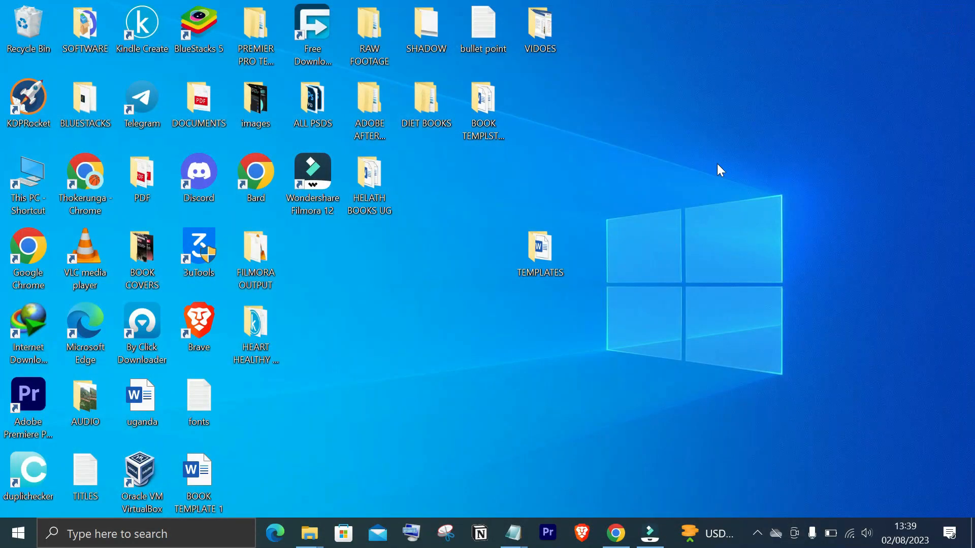
pyautogui.rightClick(650, 115)
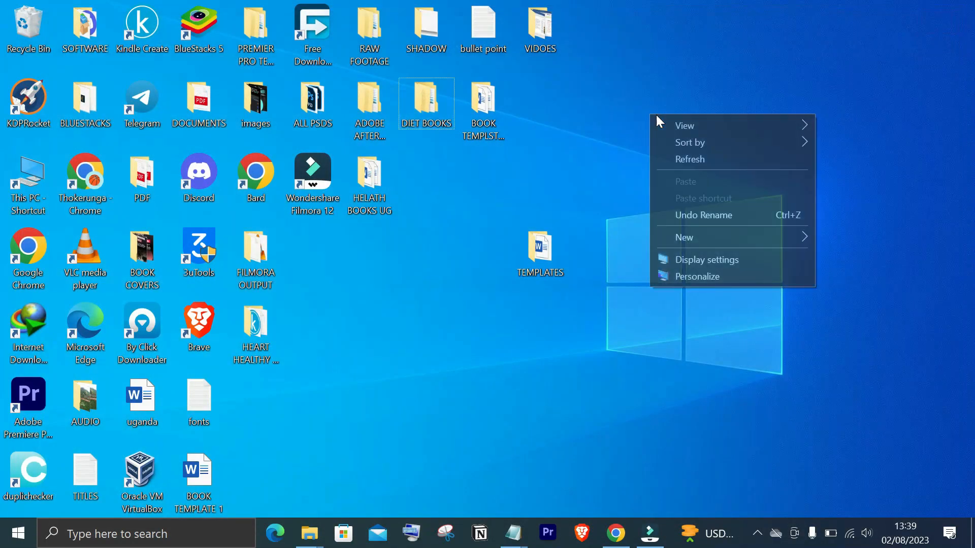
pyautogui.click(683, 158)
pyautogui.rightClick(644, 122)
pyautogui.click(671, 167)
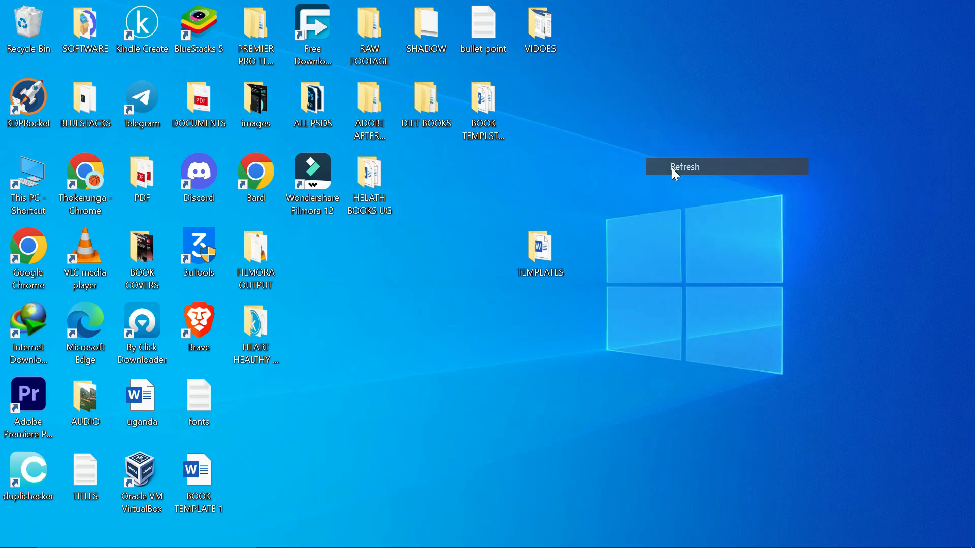
# Step: Open TEMPLATE 1 from the TEMPLATES folder on the desktop, review all its pages, and close the document and folder
pyautogui.doubleClick(539, 254)
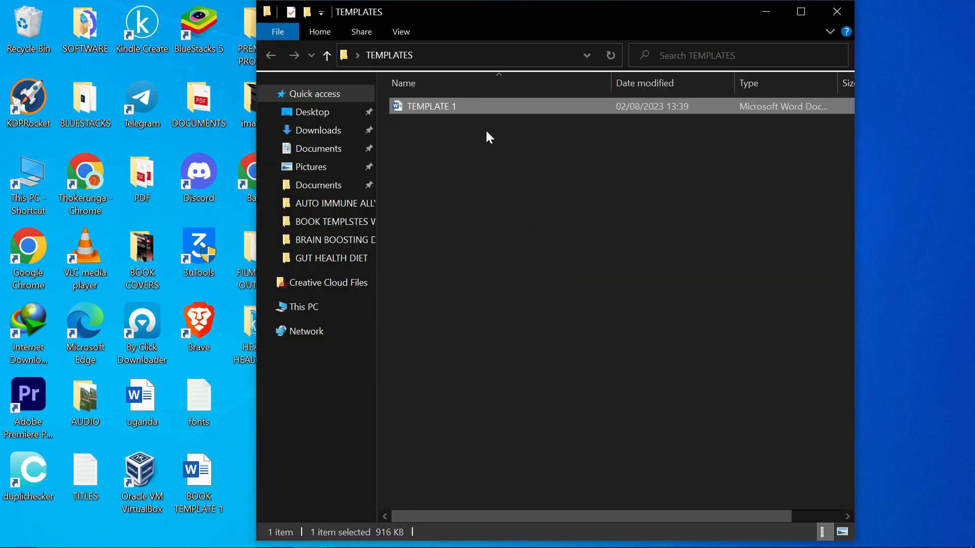
pyautogui.doubleClick(481, 106)
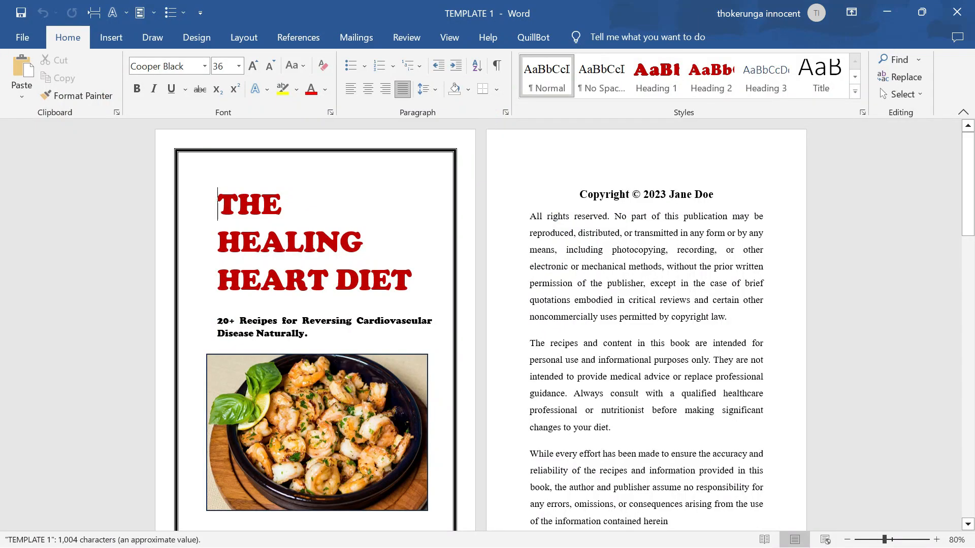
pyautogui.scroll(-20, 428, 271)
pyautogui.scroll(-13, 480, 325)
pyautogui.scroll(12, 480, 324)
pyautogui.scroll(20, 426, 267)
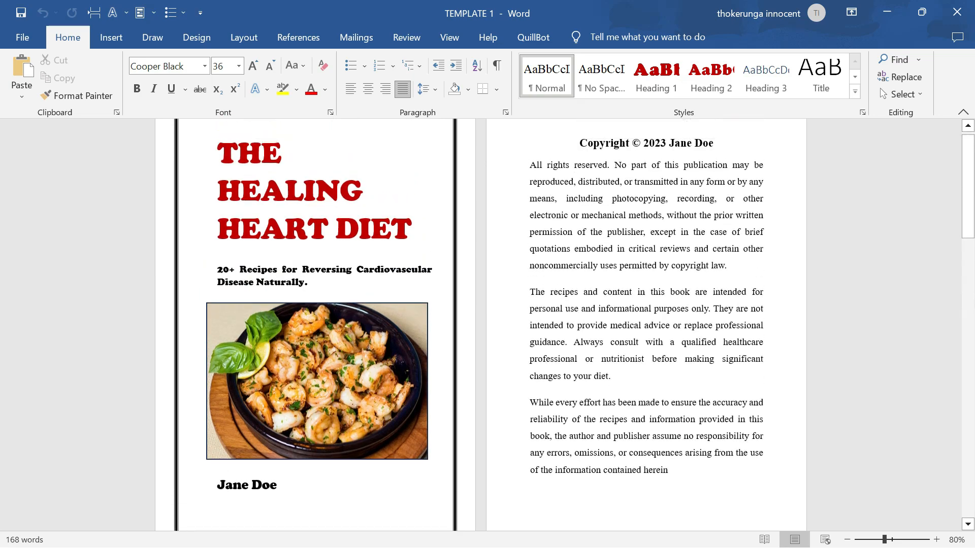
pyautogui.scroll(2, 480, 325)
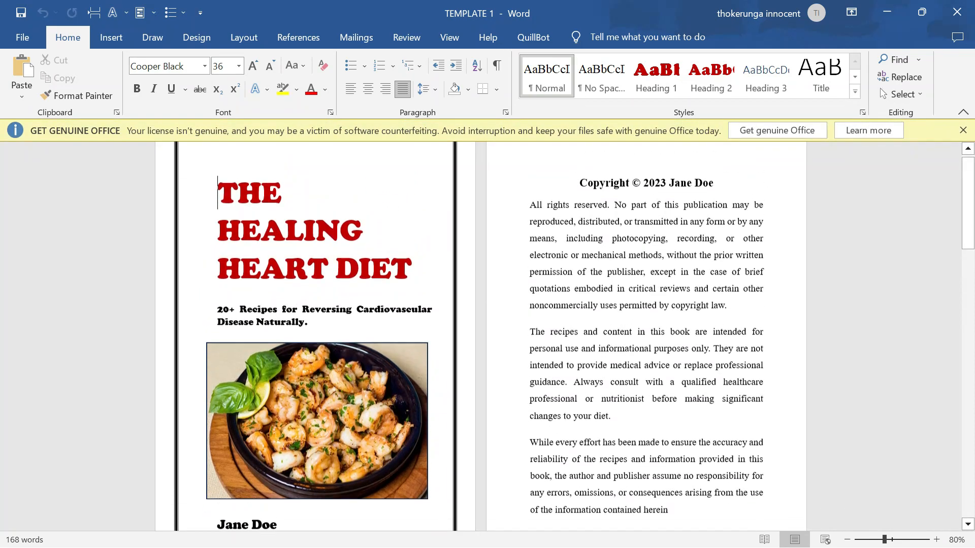
pyautogui.click(971, 11)
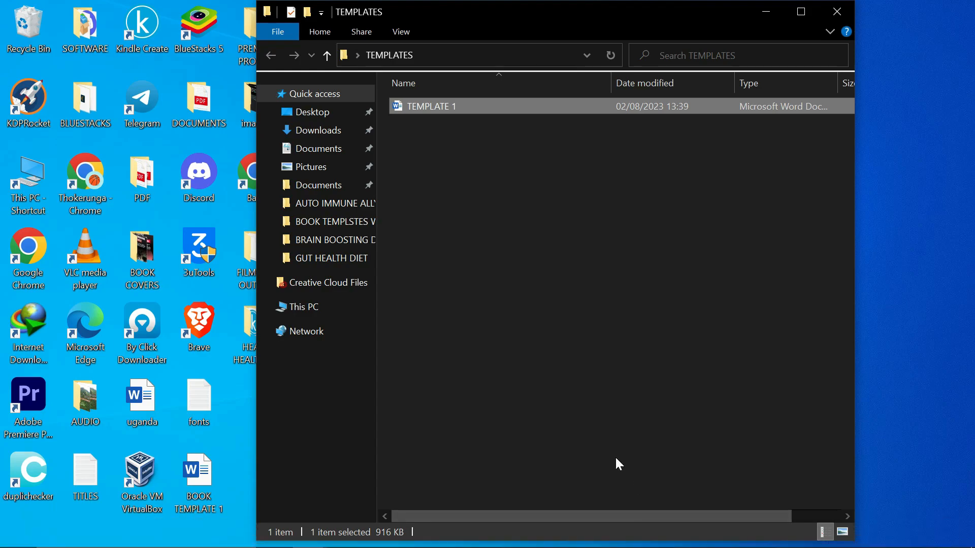
pyautogui.click(836, 11)
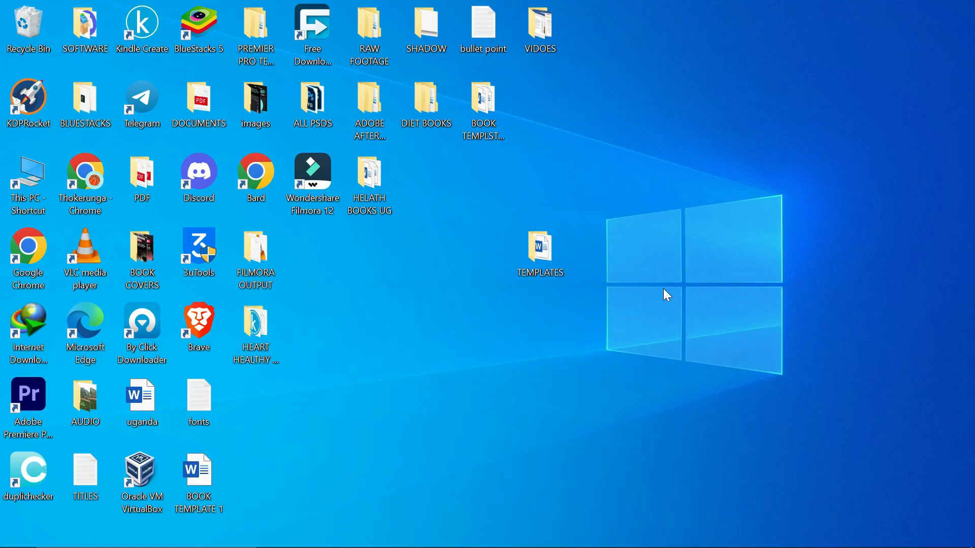
# Step: Create a text document named titles in the TEMPLATES folder and minimize the folder window
pyautogui.doubleClick(557, 263)
pyautogui.rightClick(455, 147)
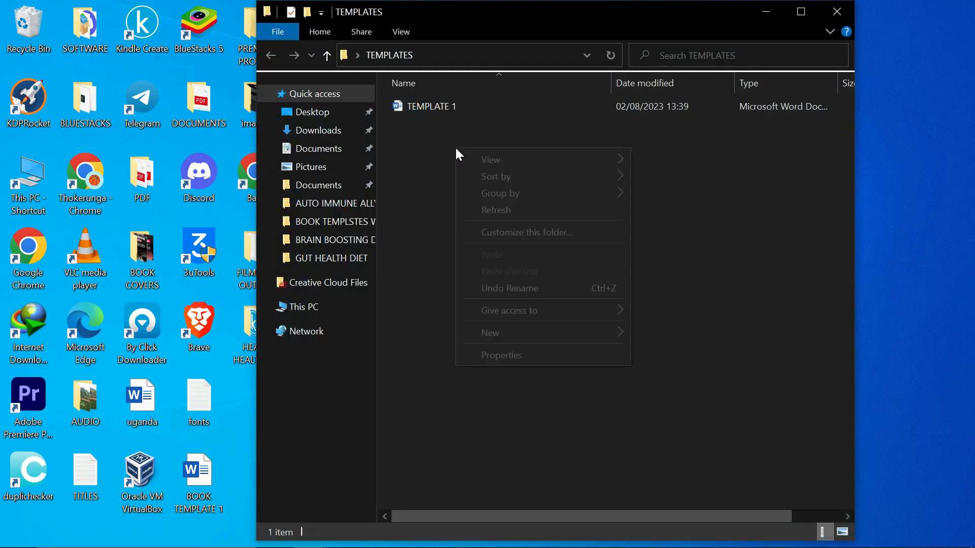
pyautogui.click(536, 332)
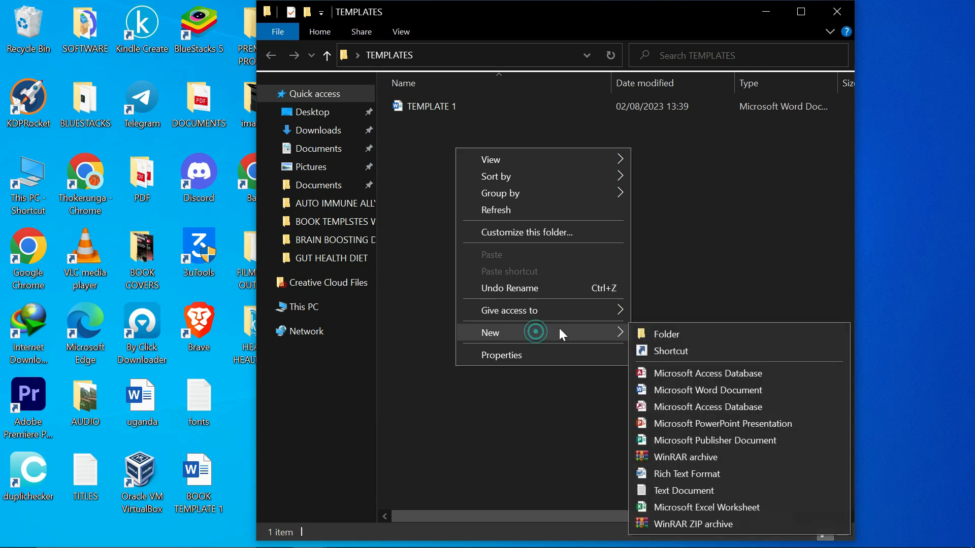
pyautogui.click(692, 491)
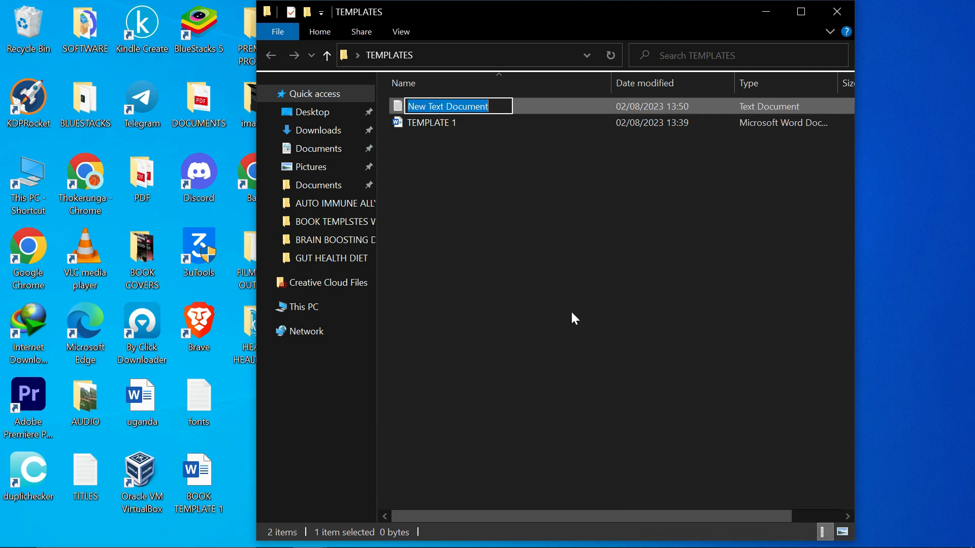
pyautogui.write('titles')
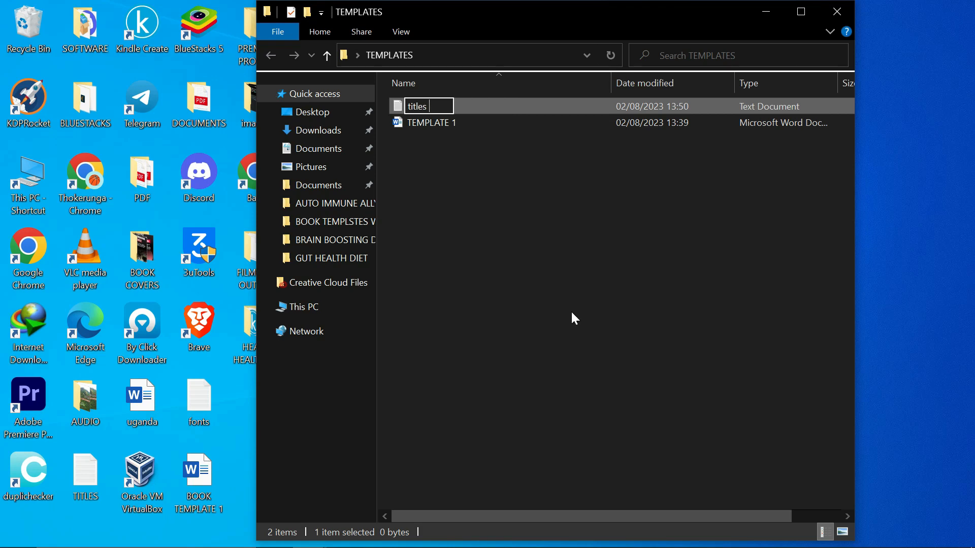
pyautogui.click(571, 314)
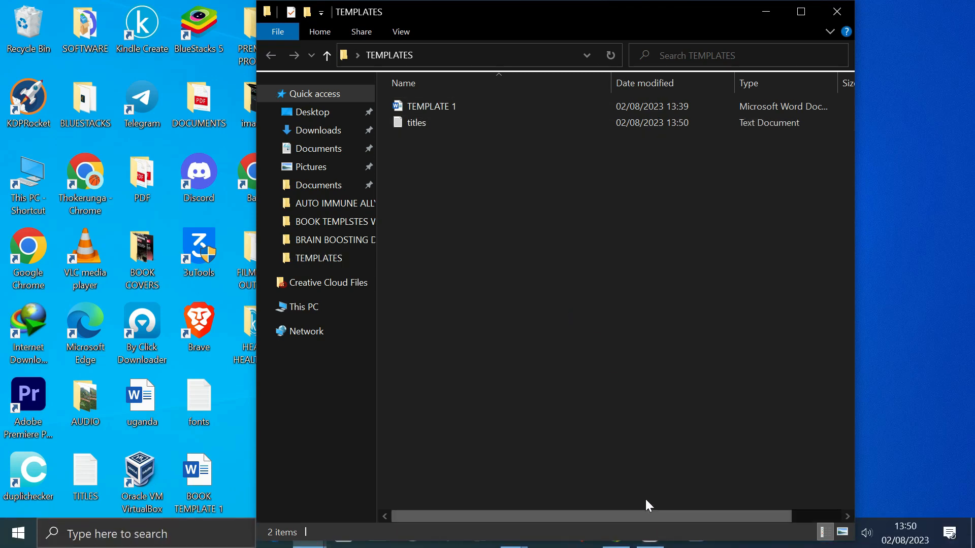
pyautogui.click(767, 15)
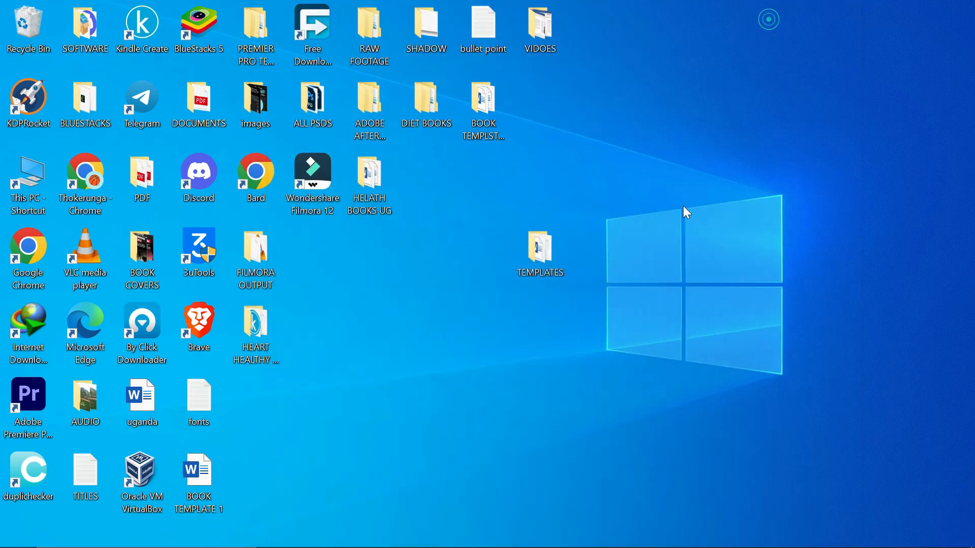
# Step: Switch to the ChatGPT page in Chrome and start a new chat
pyautogui.click(617, 541)
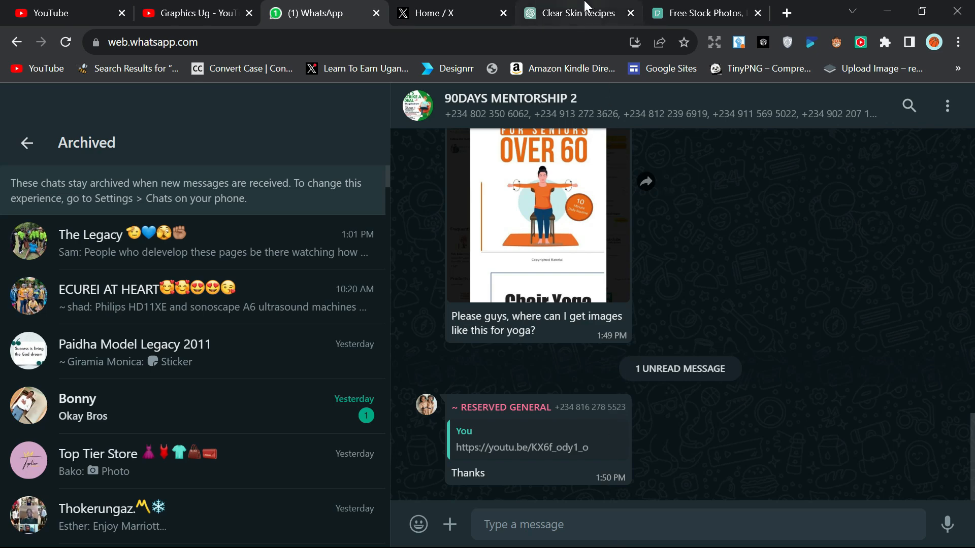
pyautogui.moveTo(585, 7)
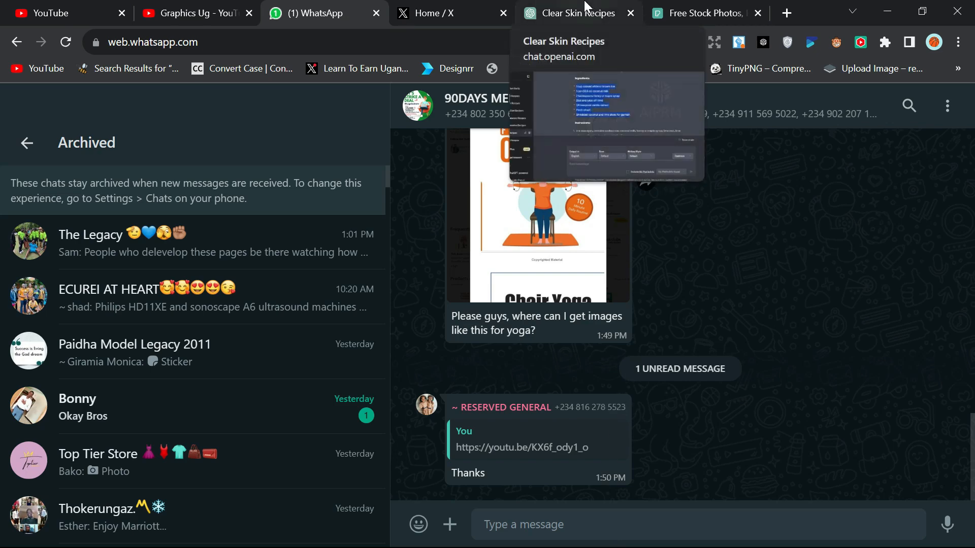
pyautogui.click(585, 7)
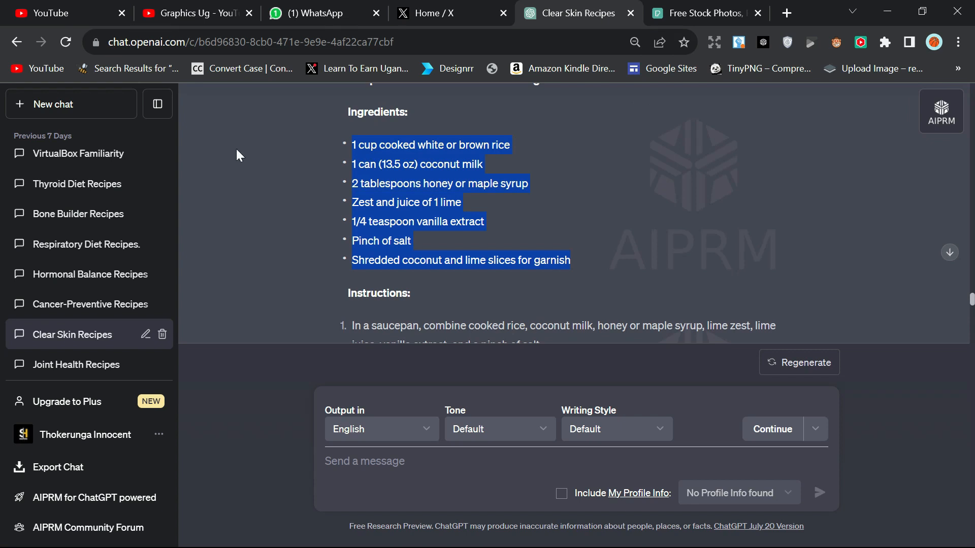
pyautogui.click(50, 107)
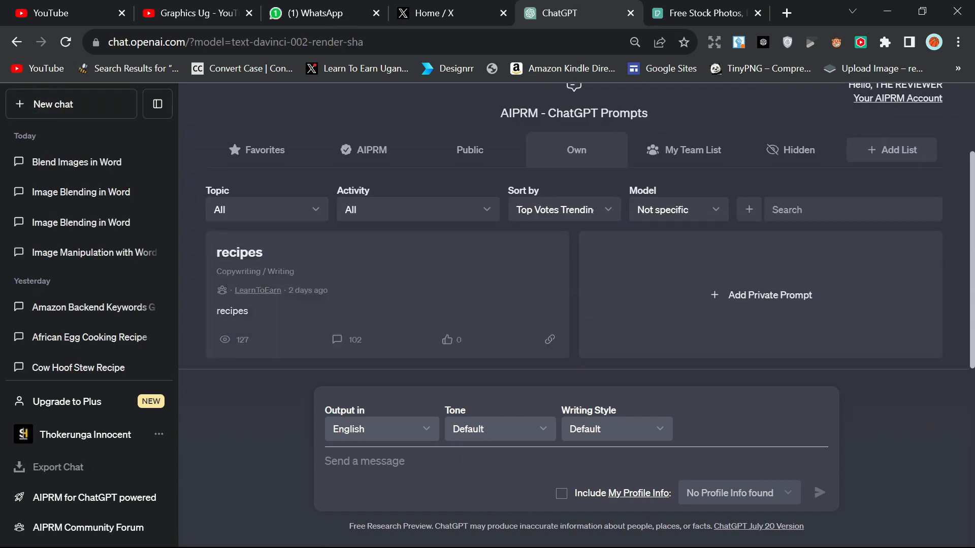
# Step: Send the prompt "i want you to create 16 diet cookbook titles which offer solutions to diseases"
pyautogui.click(450, 457)
pyautogui.write('i want')
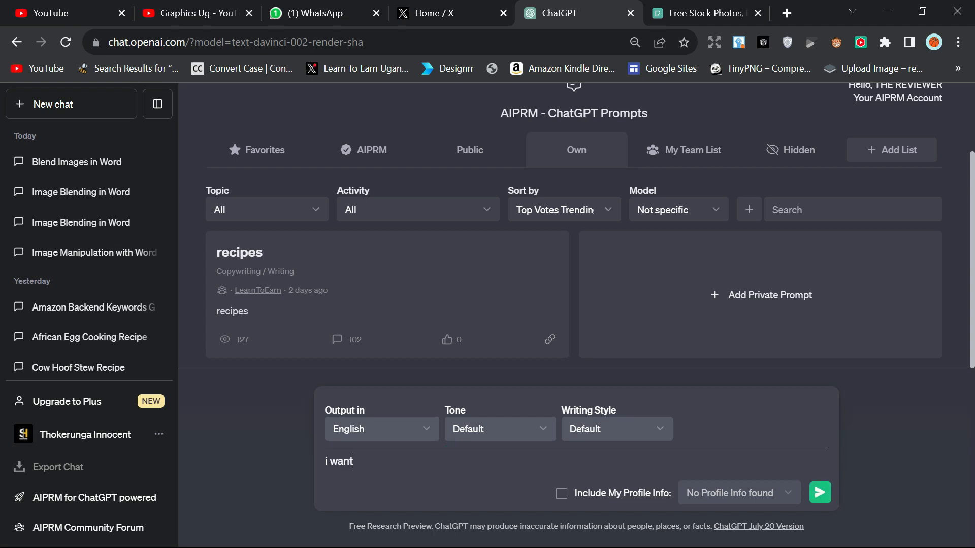
pyautogui.write(' you to create')
pyautogui.write('16 diet cookbook titles wh')
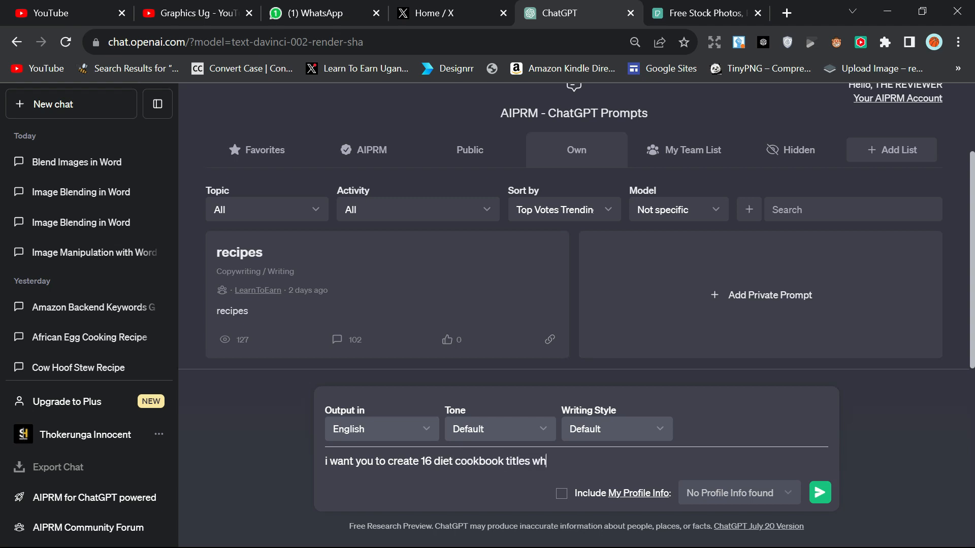
pyautogui.write('ich offer solutions to')
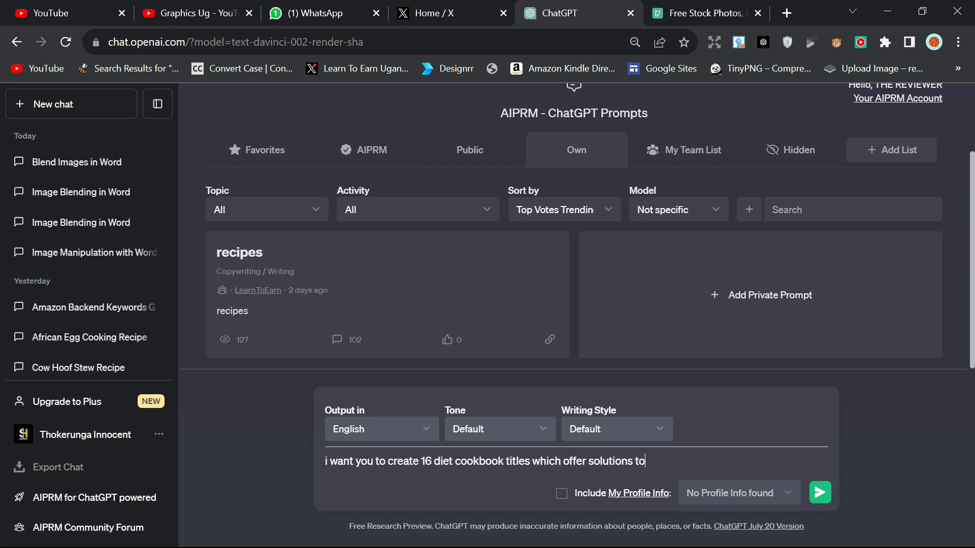
pyautogui.write(' diseases')
pyautogui.press('Return')
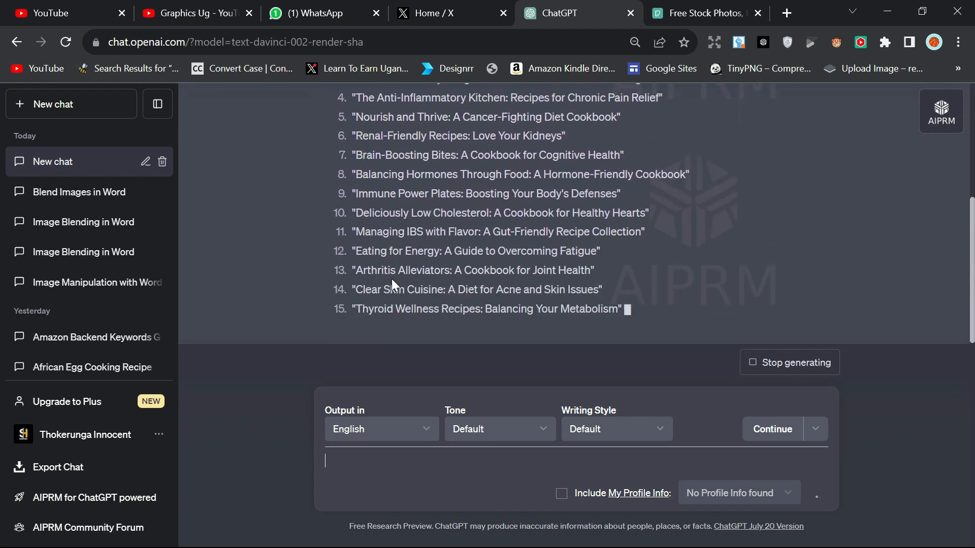
# Step: Copy the generated list of 16 diet cookbook titles from the ChatGPT reply
pyautogui.moveTo(352, 233); pyautogui.dragTo(584, 265)
pyautogui.rightClick(513, 202)
pyautogui.click(549, 213)
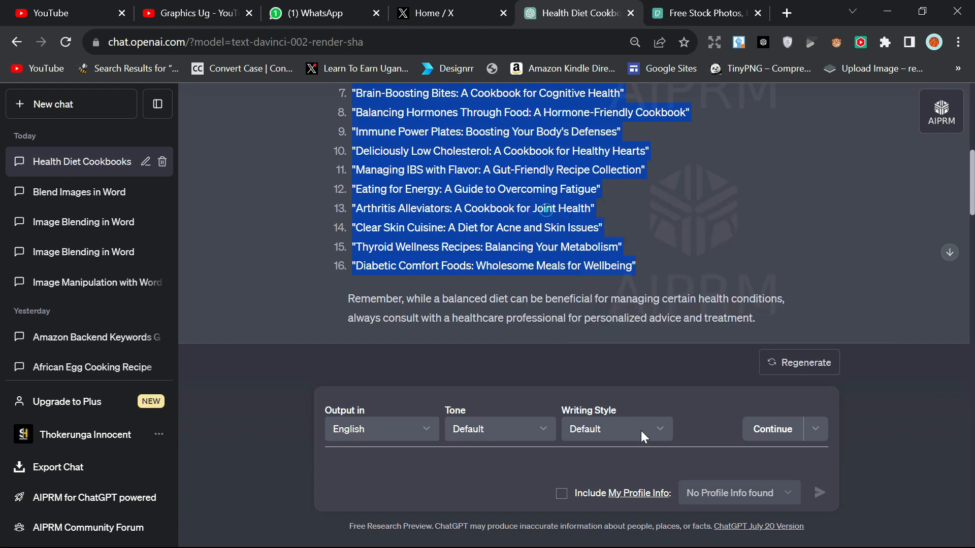
# Step: Minimize the browser, check the TEMPLATES folder, and preview the open fonts and TITLES Notepad windows
pyautogui.click(885, 12)
pyautogui.doubleClick(539, 249)
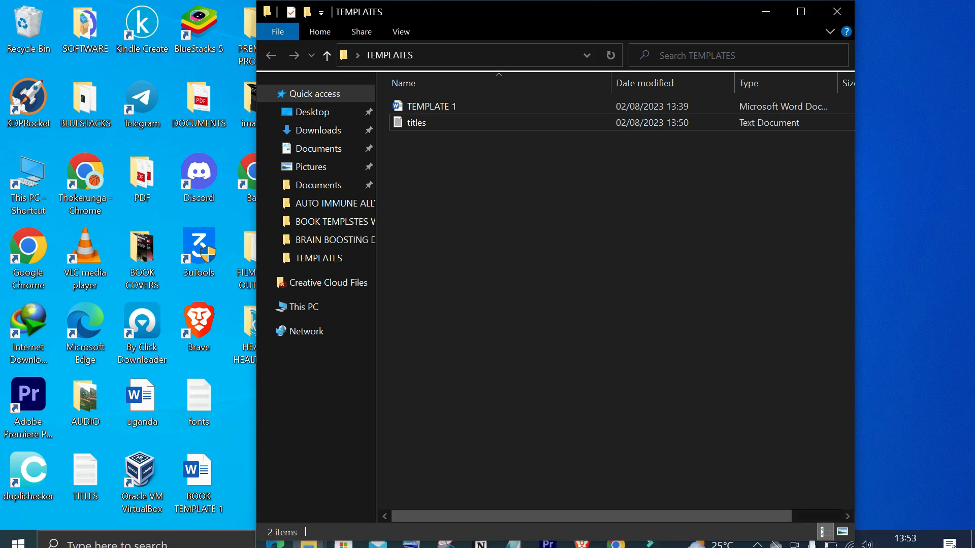
pyautogui.click(765, 11)
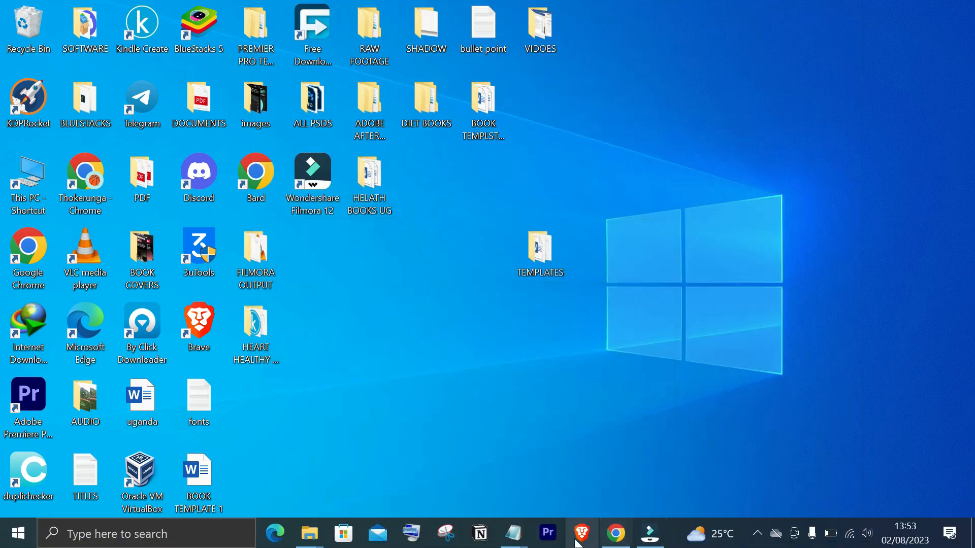
pyautogui.moveTo(521, 541)
pyautogui.moveTo(315, 468)
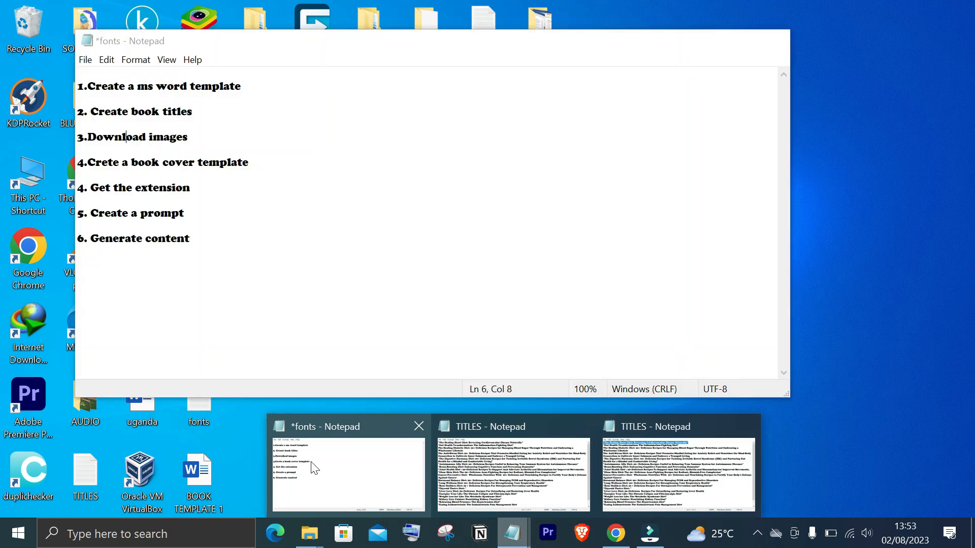
pyautogui.moveTo(626, 462)
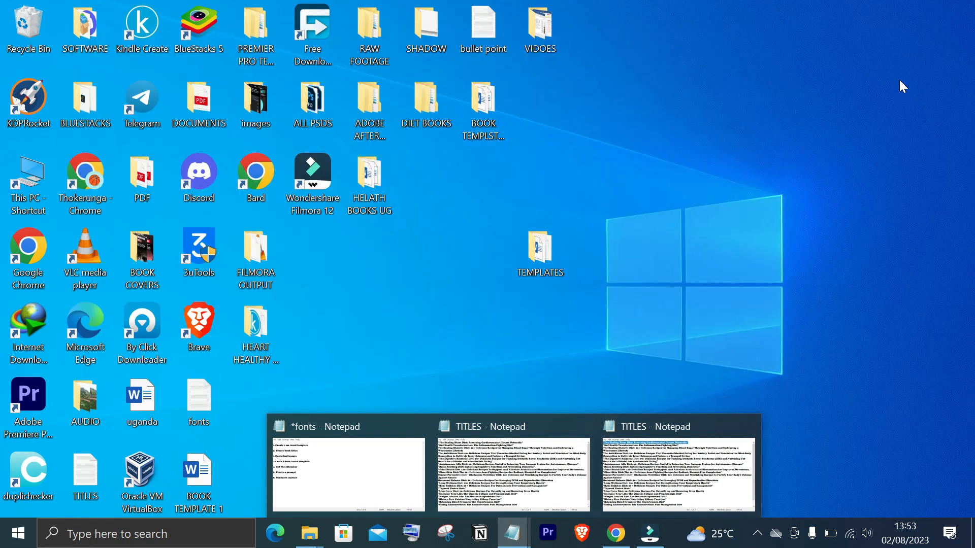
pyautogui.click(900, 80)
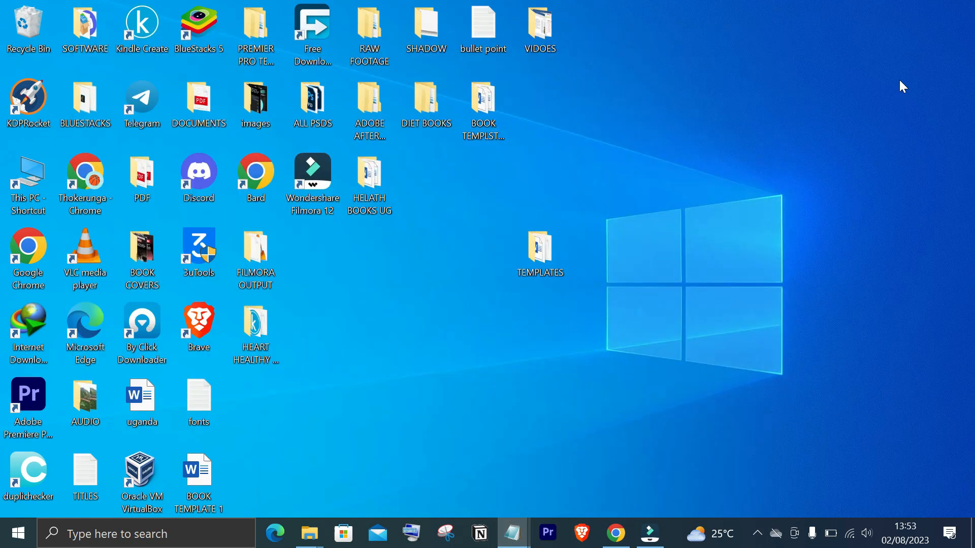
# Step: Paste the copied list of 16 cookbook titles into the titles text file in the TEMPLATES folder, leaving it open in the background
pyautogui.doubleClick(542, 252)
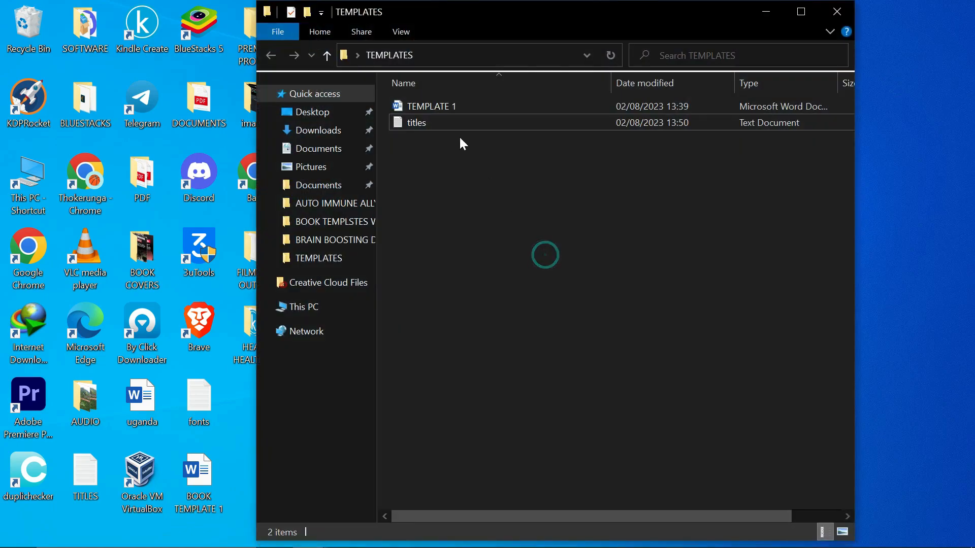
pyautogui.click(444, 125)
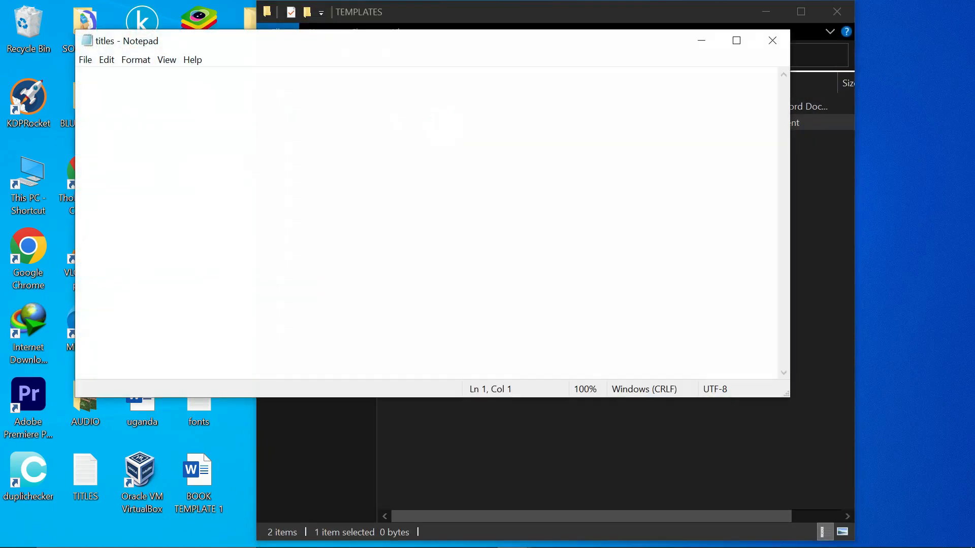
pyautogui.rightClick(198, 101)
pyautogui.click(238, 159)
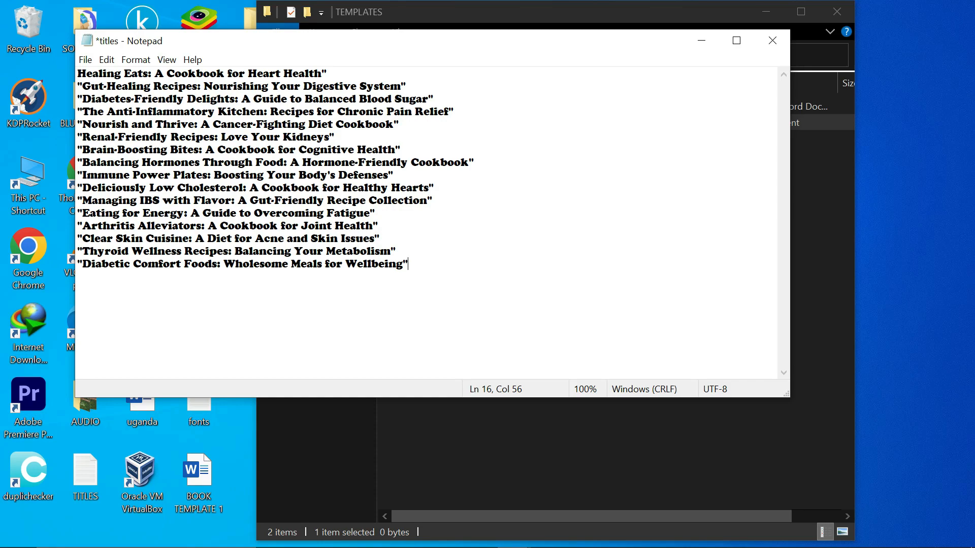
pyautogui.click(696, 41)
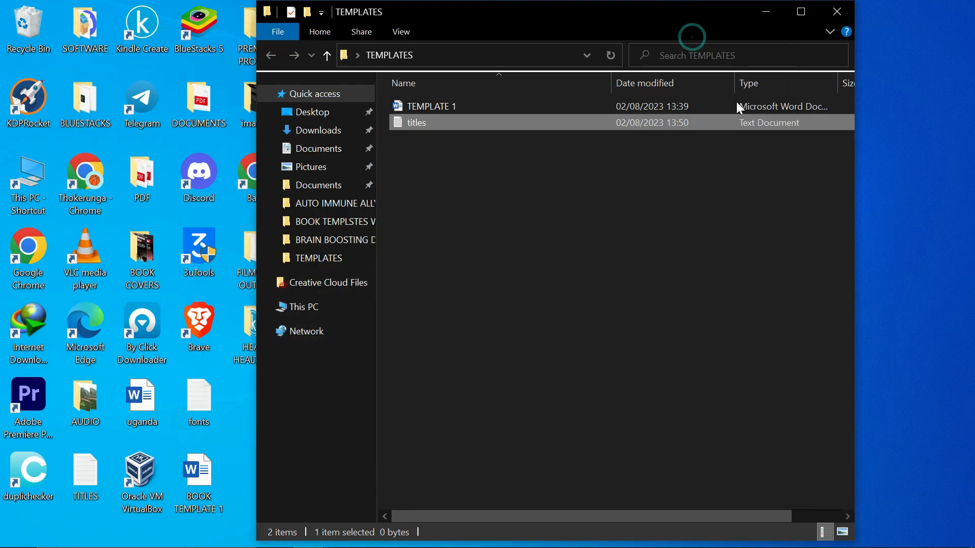
pyautogui.click(766, 14)
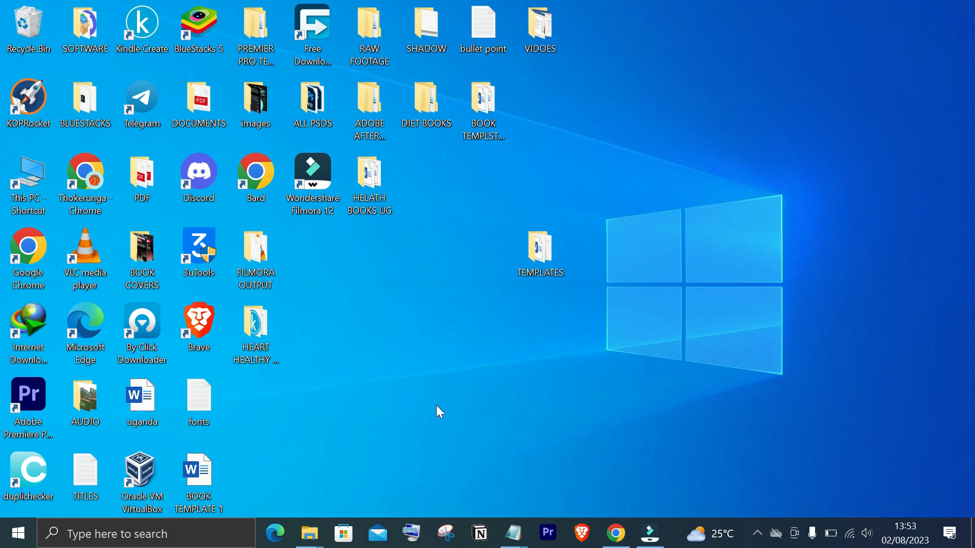
# Step: Close both older TITLES Notepad windows, keeping the fonts notes and the new titles file open, and clear the desktop
pyautogui.moveTo(513, 533)
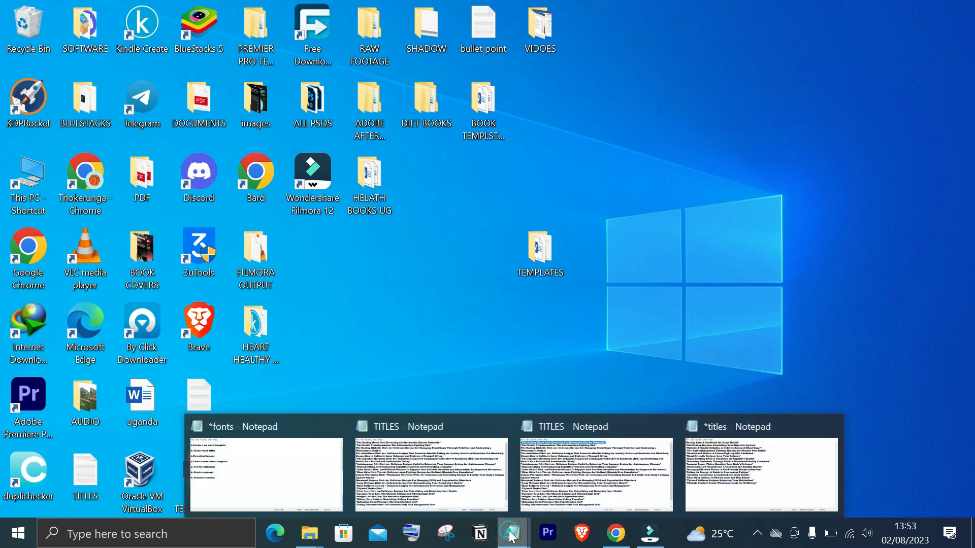
pyautogui.moveTo(296, 493)
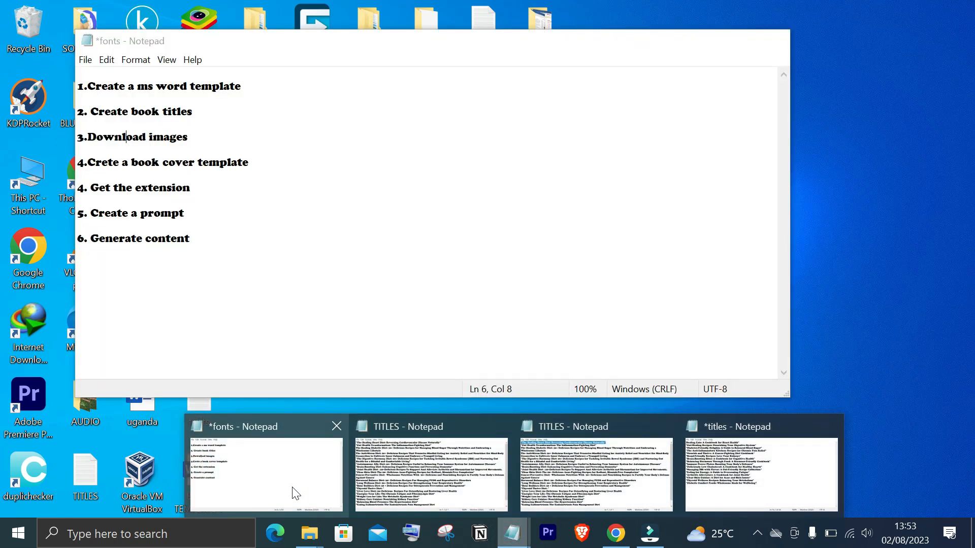
pyautogui.moveTo(641, 480)
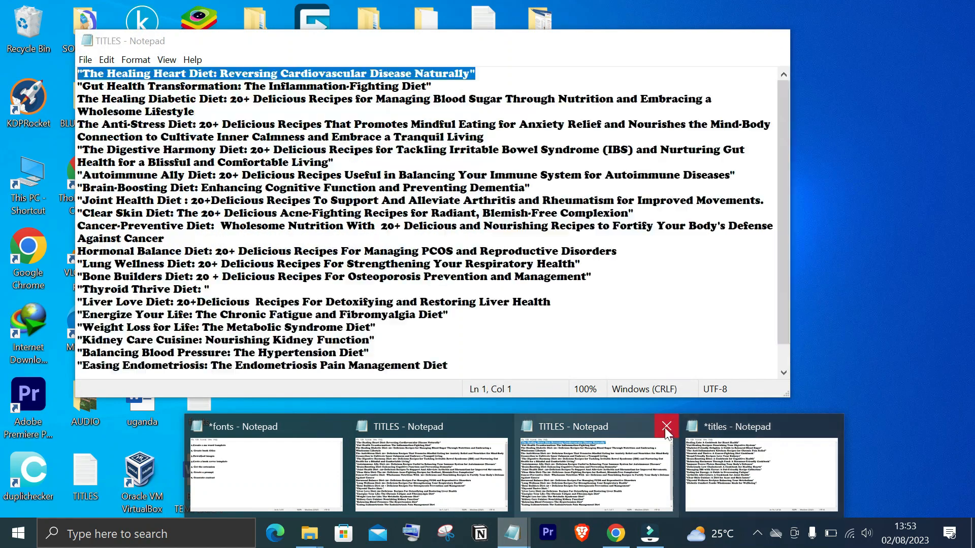
pyautogui.click(667, 426)
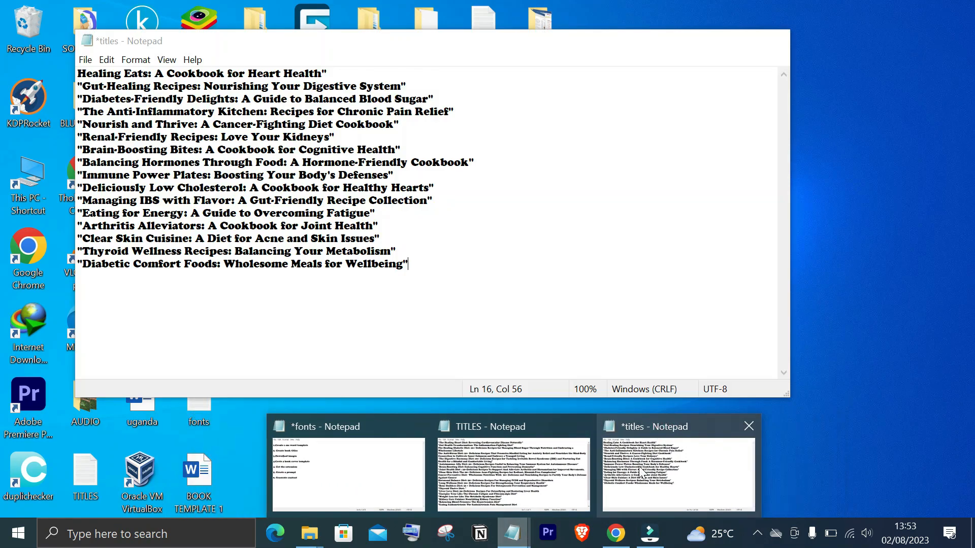
pyautogui.moveTo(510, 464)
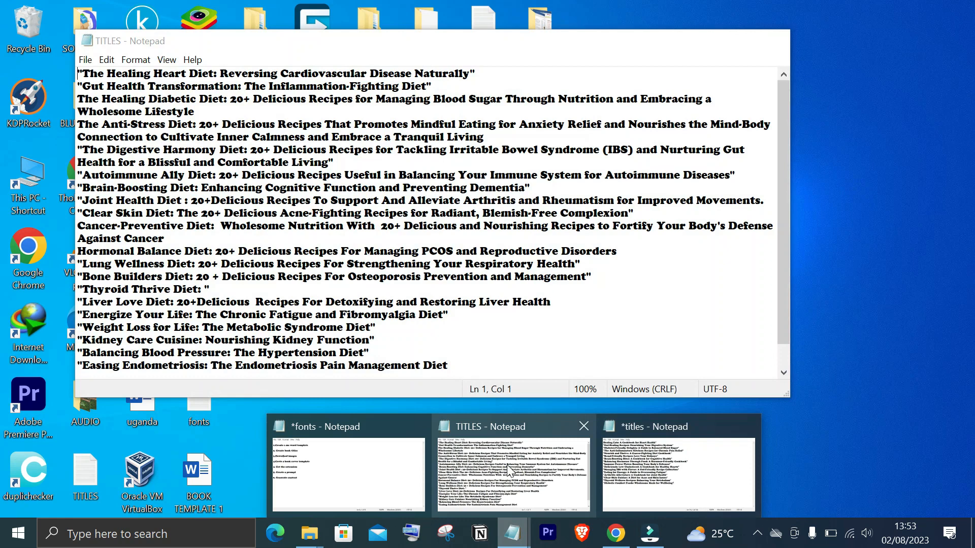
pyautogui.click(576, 431)
pyautogui.click(588, 463)
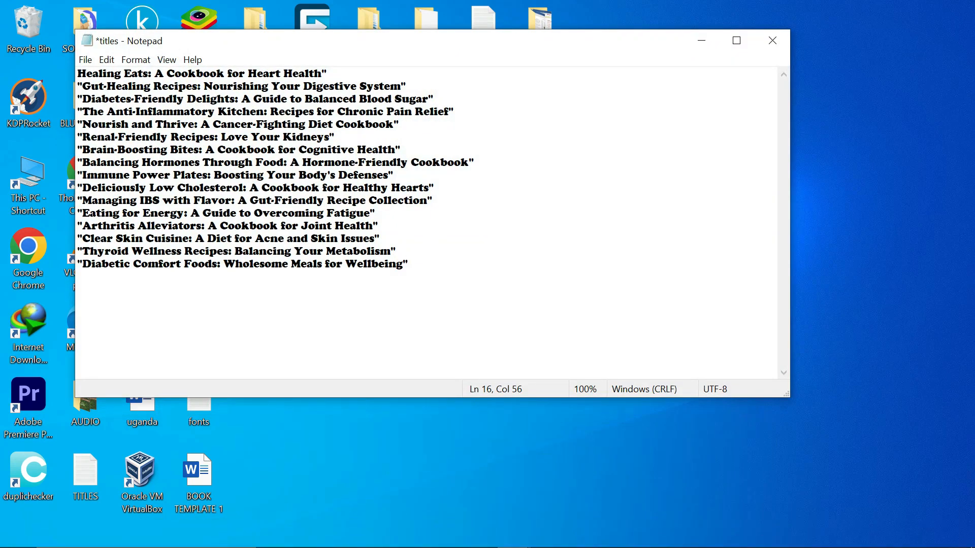
pyautogui.click(701, 46)
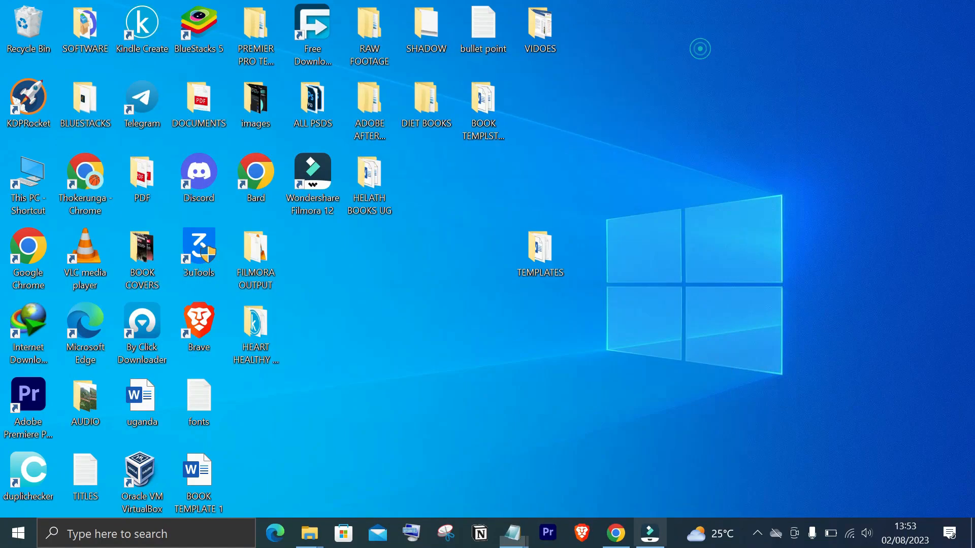
# Step: Switch to the Pexels page in Chrome and search its free photos for "diets"
pyautogui.click(617, 538)
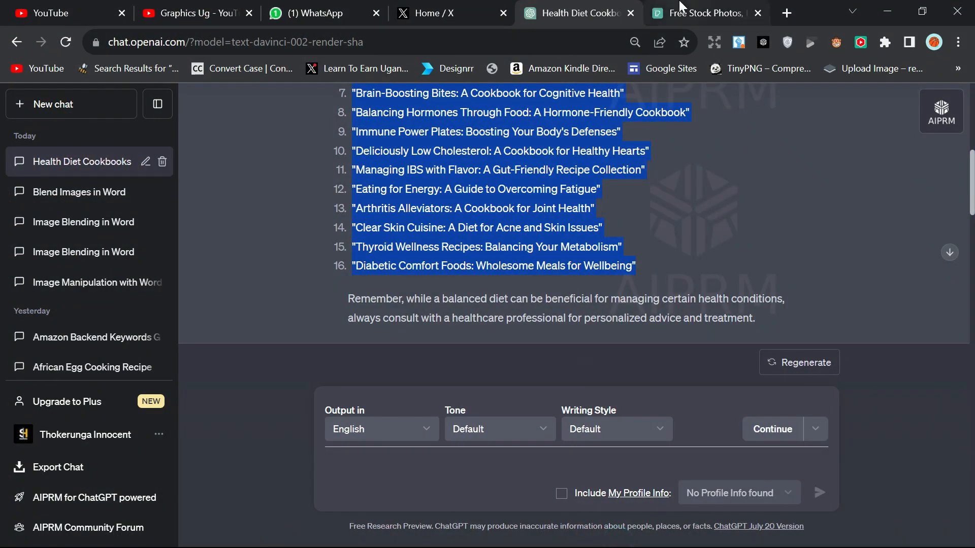
pyautogui.click(680, 7)
pyautogui.click(381, 317)
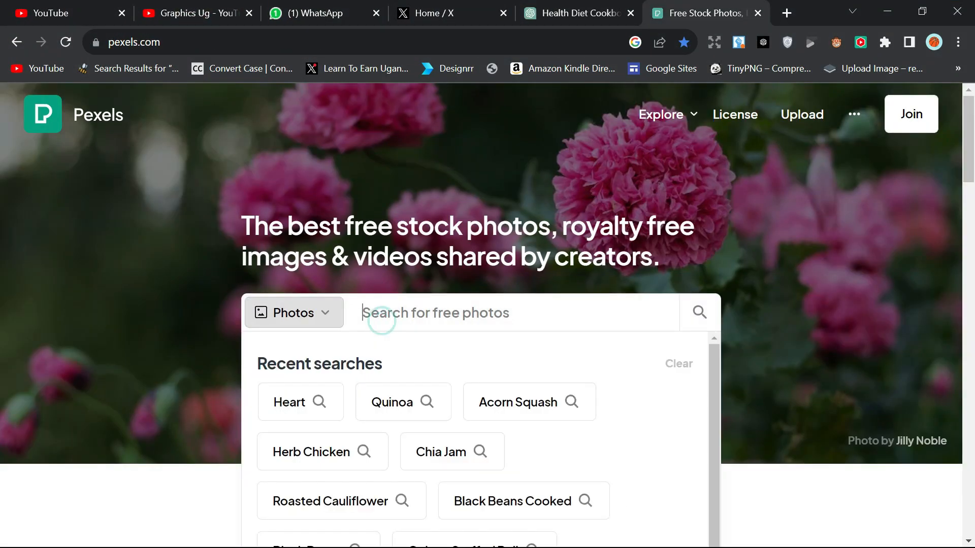
pyautogui.write('diets')
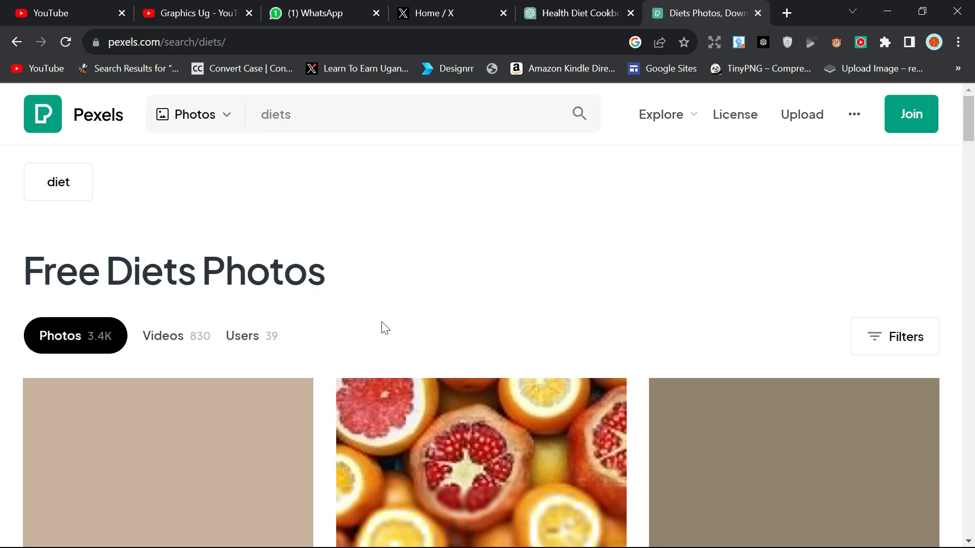
# Step: Browse the diet photo results and open the photo of vegetable salad in bowls
pyautogui.scroll(-3, 364, 336)
pyautogui.scroll(-8, 363, 333)
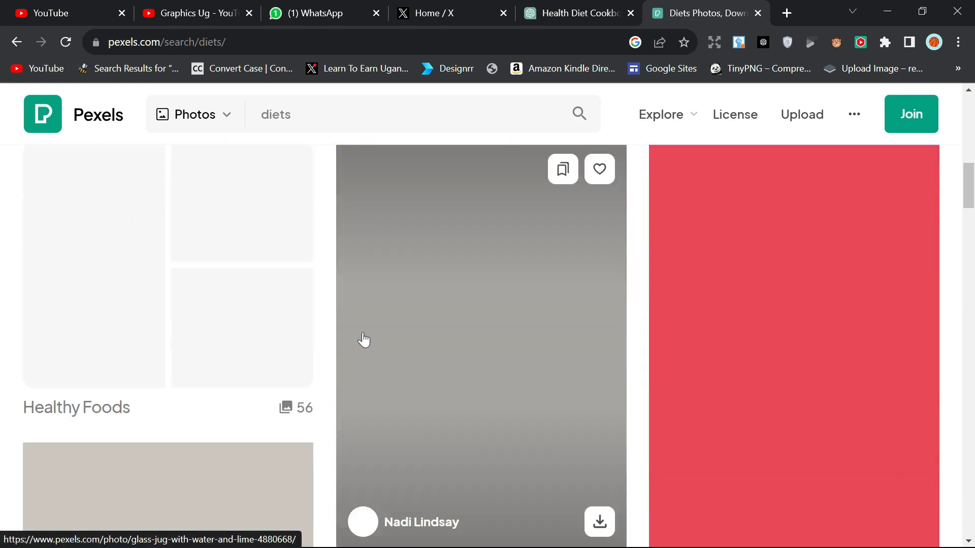
pyautogui.scroll(-10, 364, 340)
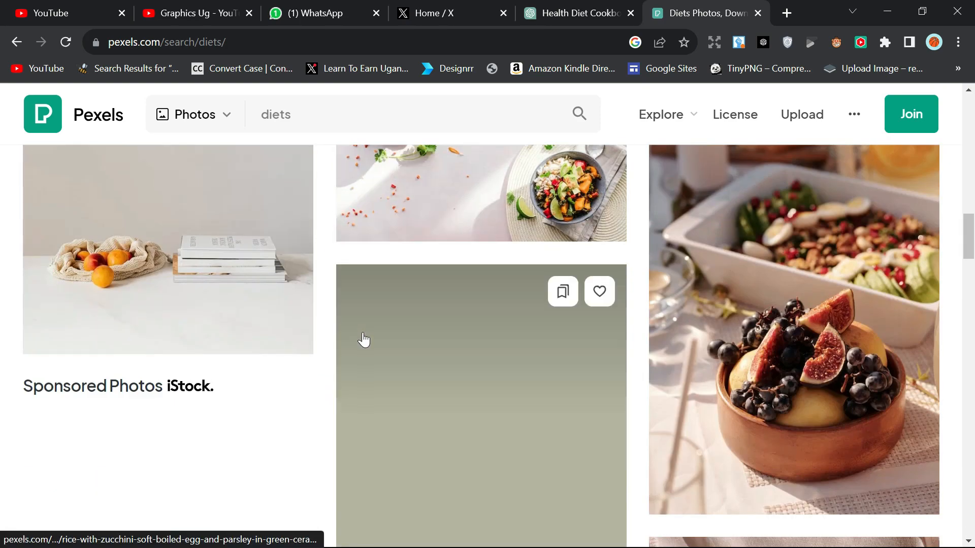
pyautogui.scroll(3, 363, 342)
pyautogui.scroll(3, 494, 296)
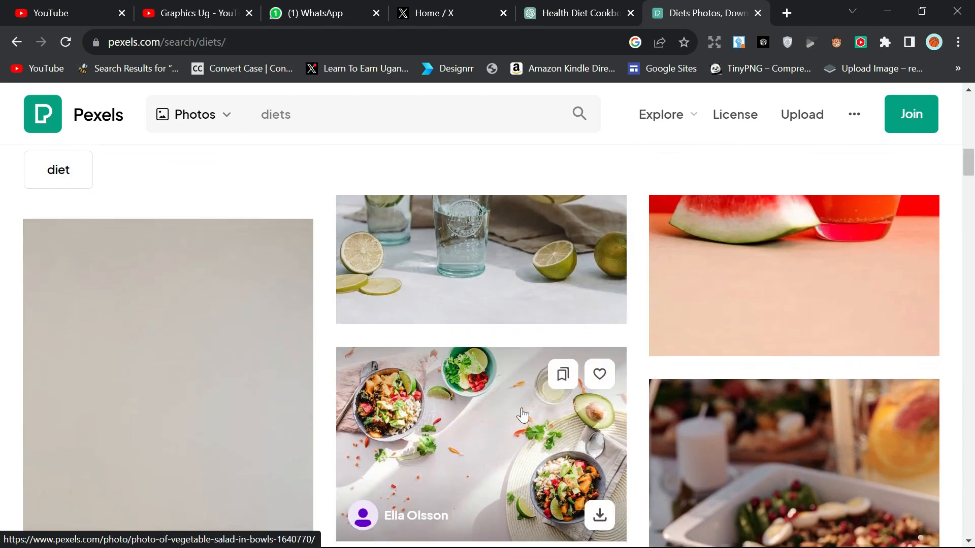
pyautogui.scroll(-3, 487, 277)
pyautogui.click(486, 280)
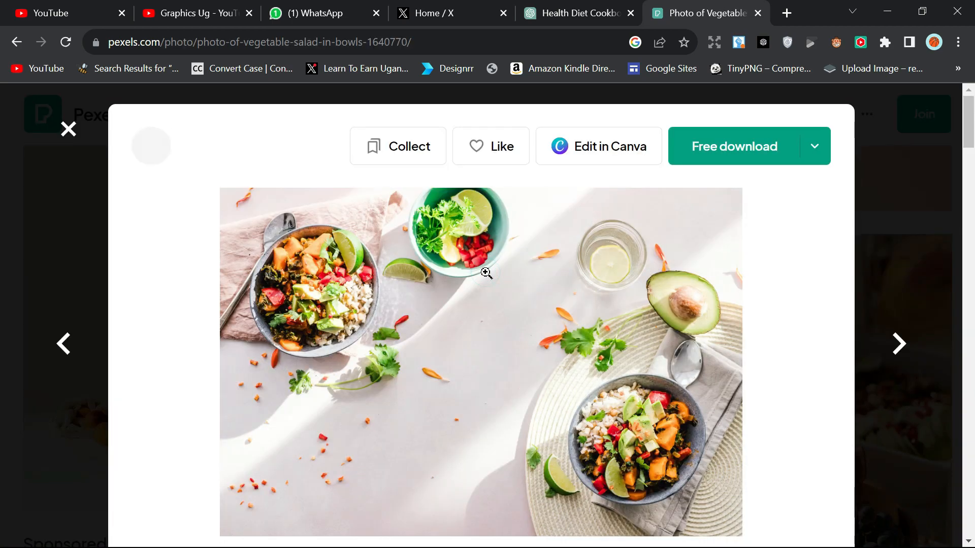
# Step: Look through the similar photos, then download the vegetable salad in bowls photo in Medium size (1280×853) and dismiss the donation dialog
pyautogui.scroll(-1, 467, 295)
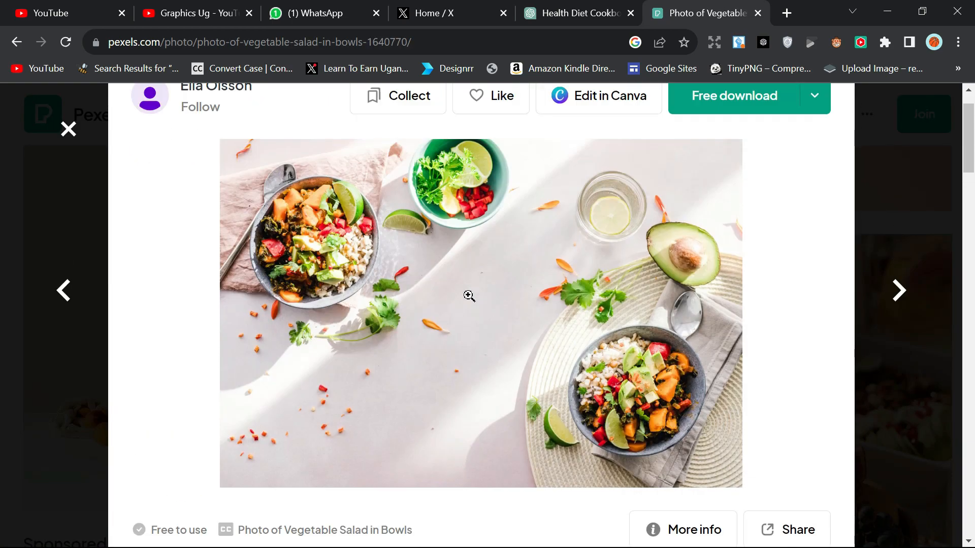
pyautogui.scroll(1, 464, 294)
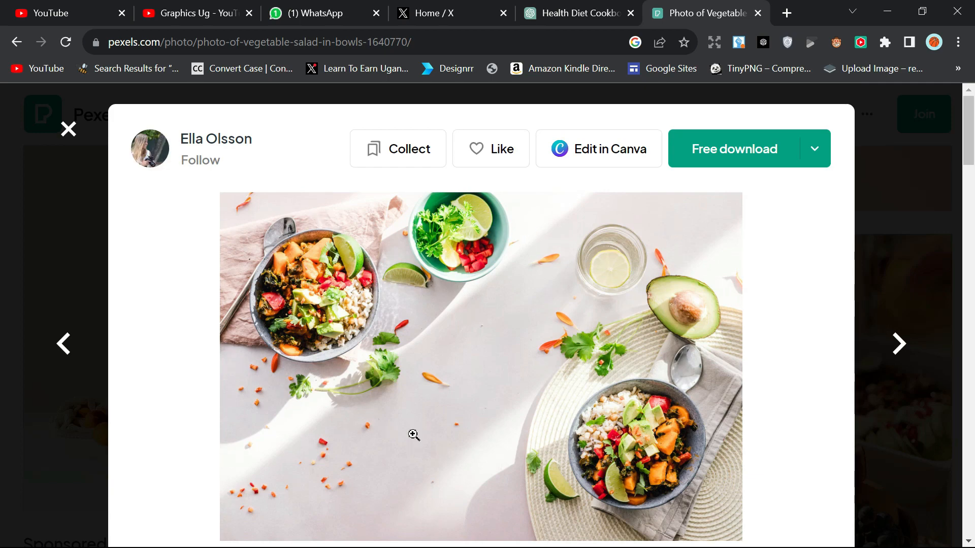
pyautogui.scroll(-10, 469, 276)
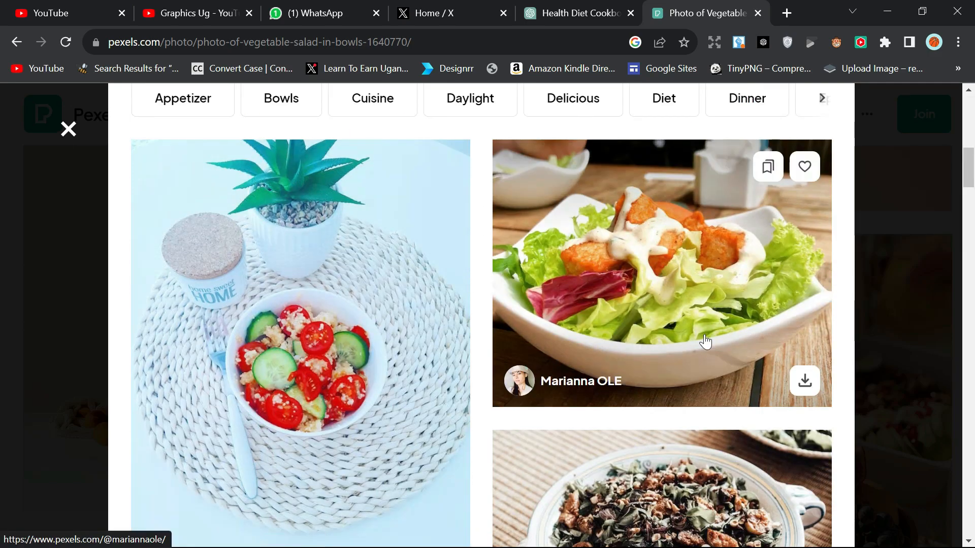
pyautogui.scroll(-6, 648, 377)
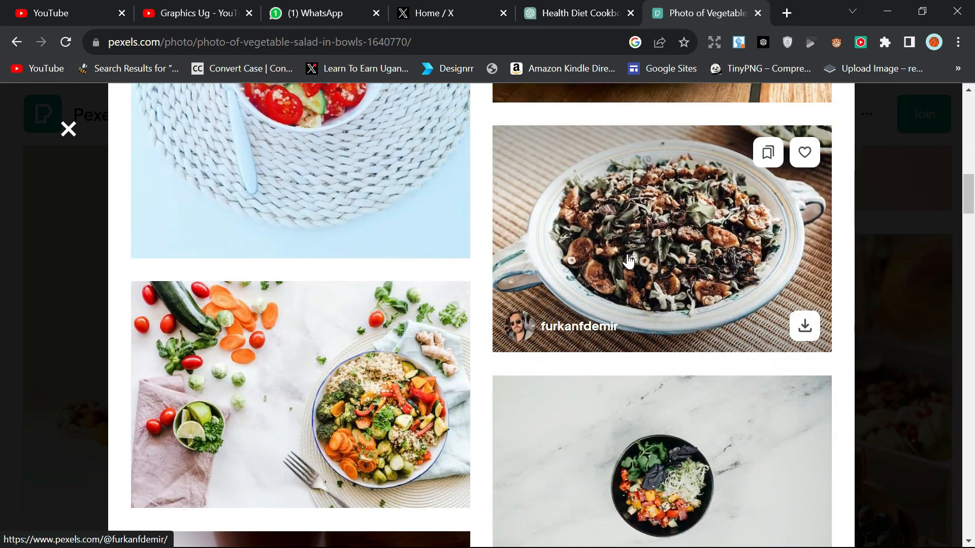
pyautogui.scroll(-6, 726, 337)
pyautogui.scroll(8, 290, 398)
pyautogui.click(290, 399)
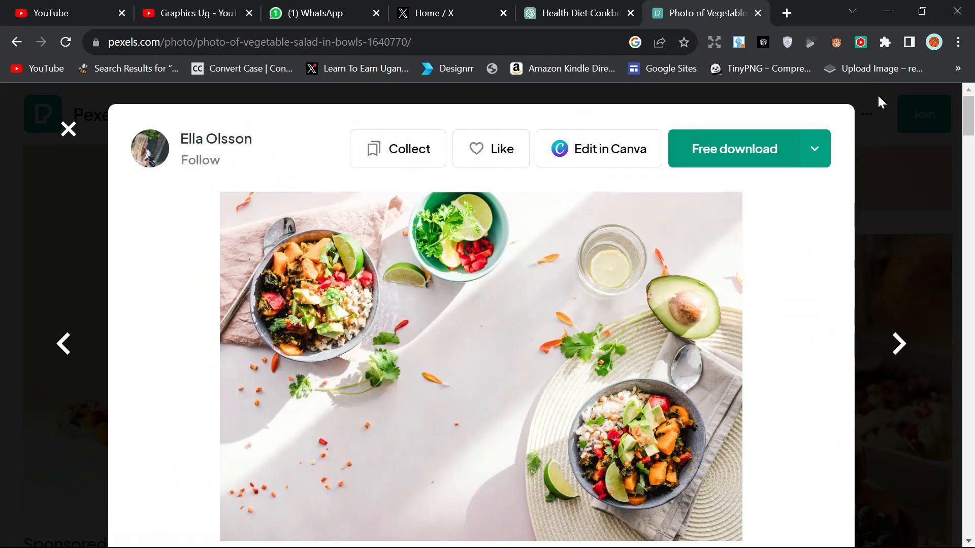
pyautogui.click(814, 150)
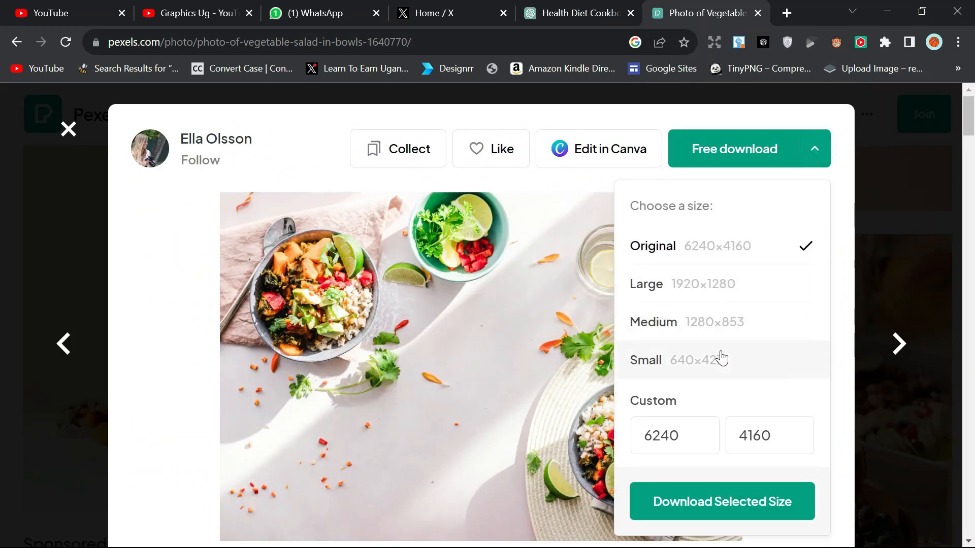
pyautogui.click(715, 329)
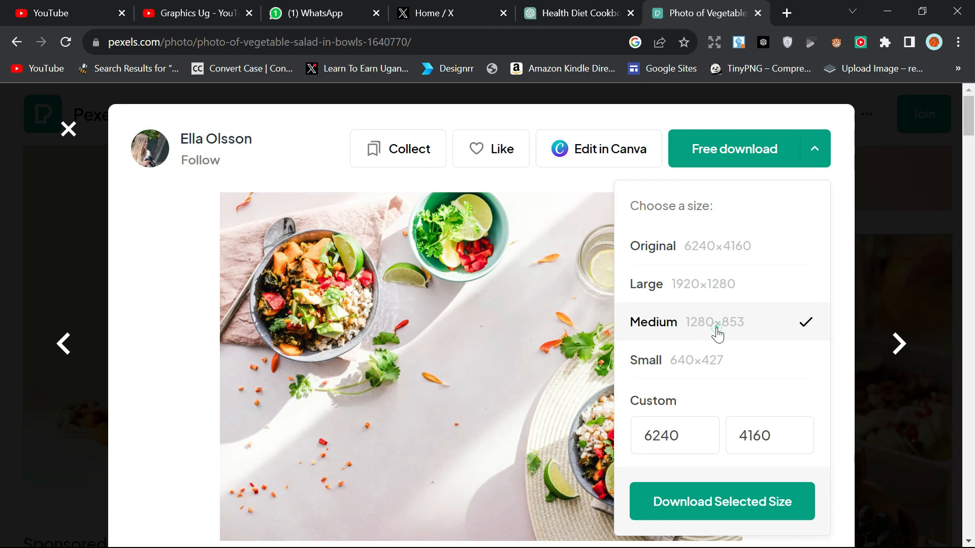
pyautogui.click(716, 508)
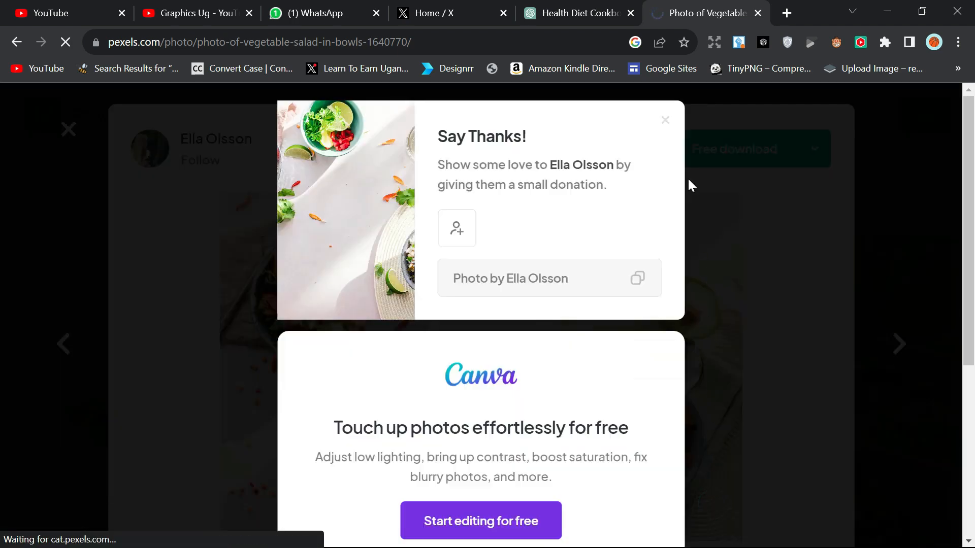
pyautogui.click(665, 123)
# Step: Open the similar photo of vegetable salad in a white ceramic bowl and download it in Medium size (1280×1009)
pyautogui.scroll(-10, 599, 234)
pyautogui.scroll(-3, 585, 260)
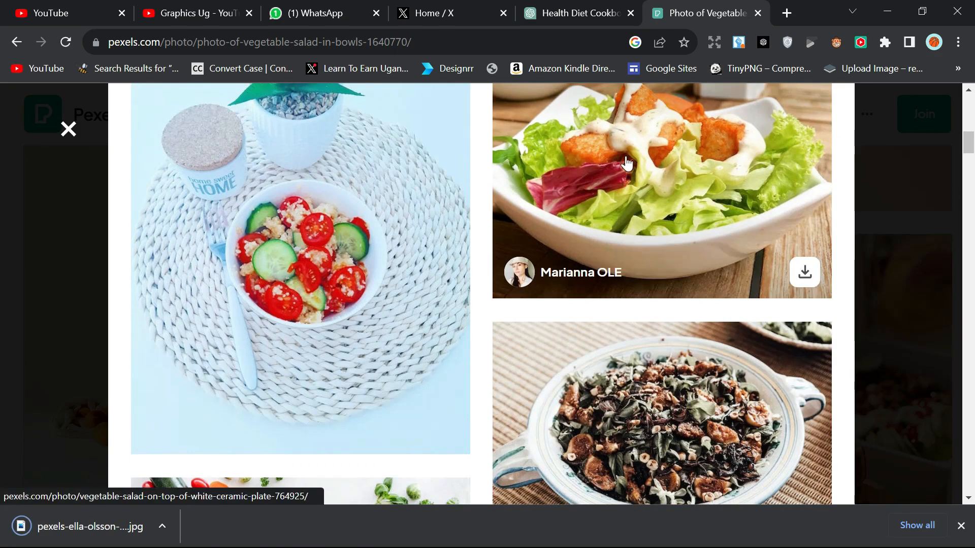
pyautogui.click(647, 169)
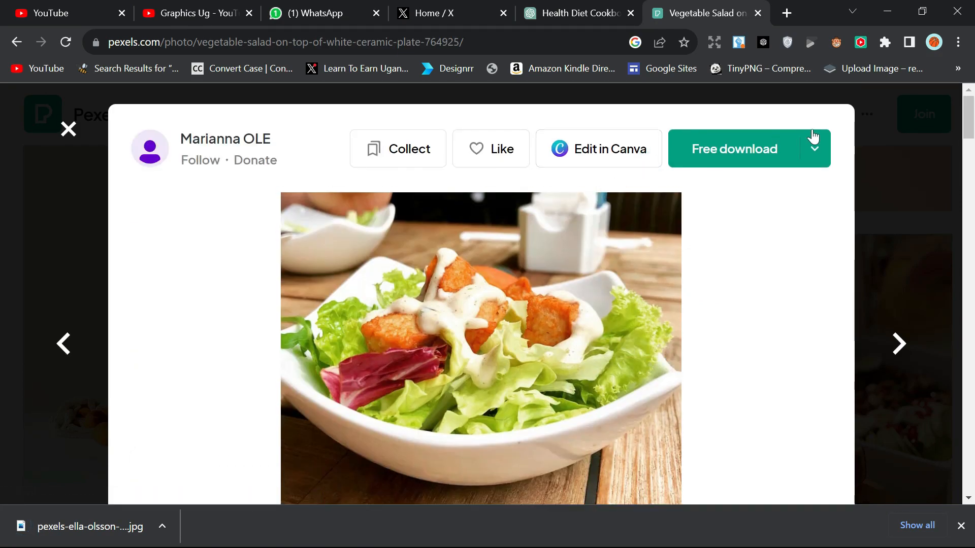
pyautogui.click(811, 139)
pyautogui.click(688, 289)
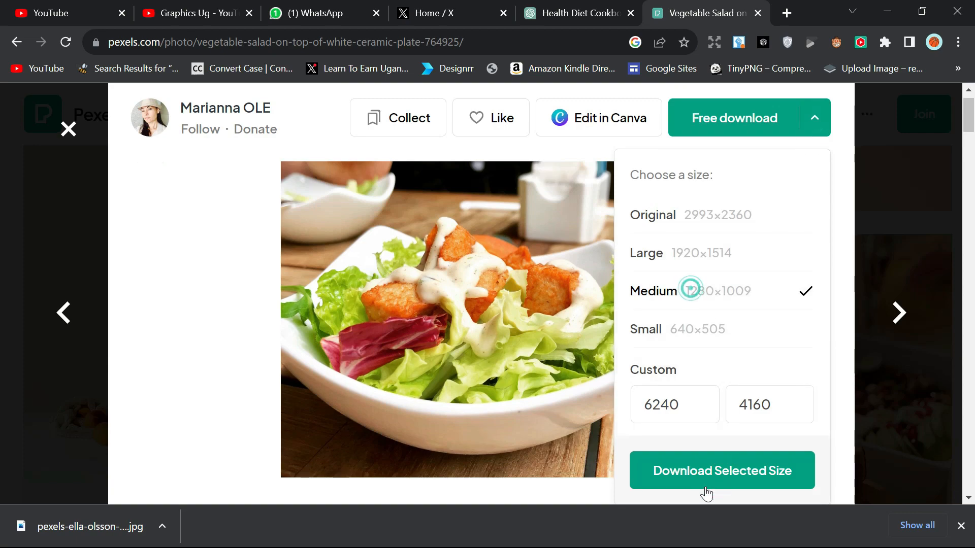
pyautogui.click(691, 471)
pyautogui.click(665, 120)
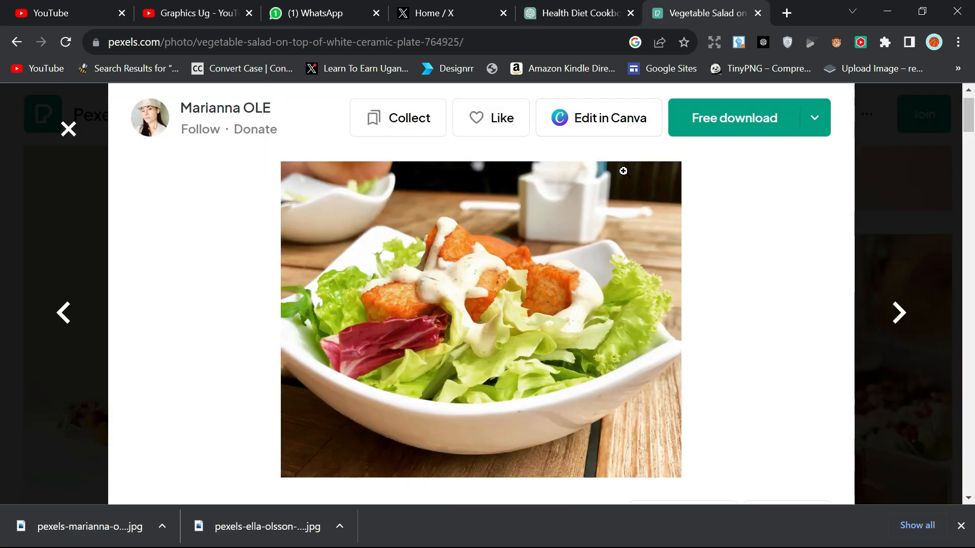
# Step: Open the similar photo of a shrimp and avocado salad dish and download it in Medium size (1280×854)
pyautogui.scroll(-10, 620, 225)
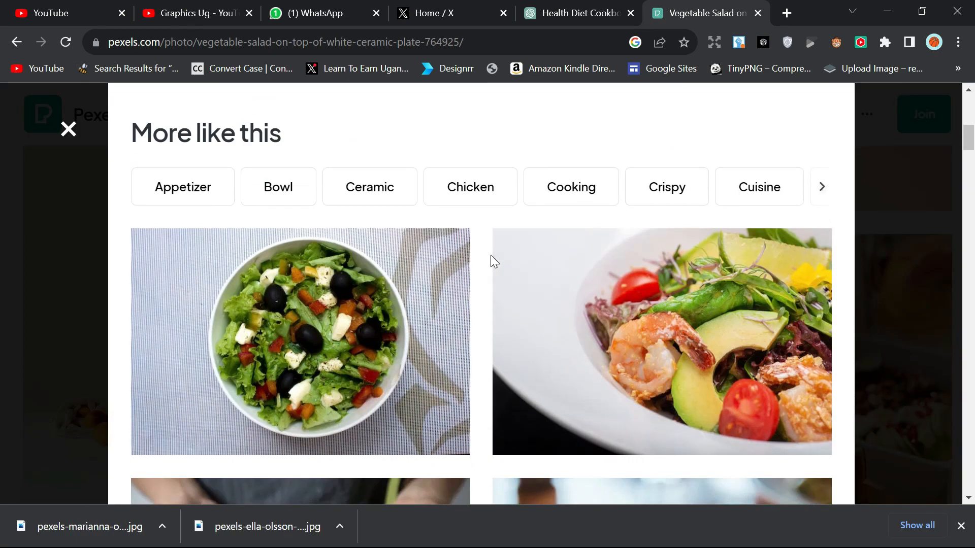
pyautogui.scroll(-2, 490, 255)
pyautogui.scroll(3, 490, 259)
pyautogui.scroll(-3, 491, 259)
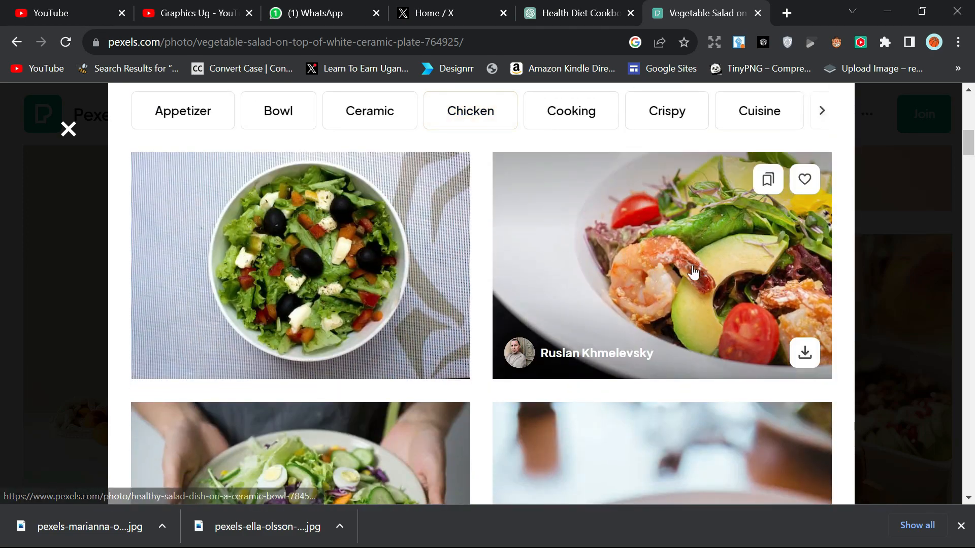
pyautogui.click(651, 247)
pyautogui.click(814, 148)
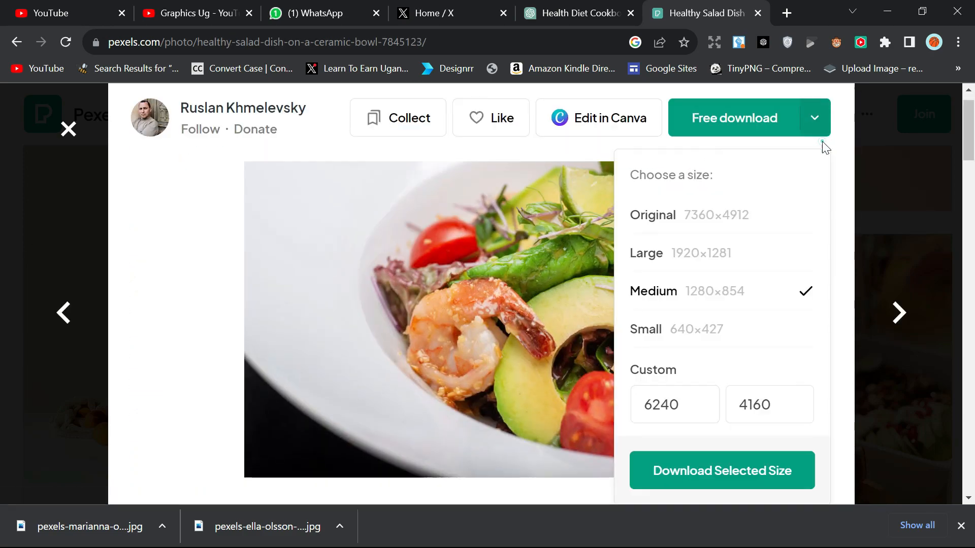
pyautogui.click(710, 471)
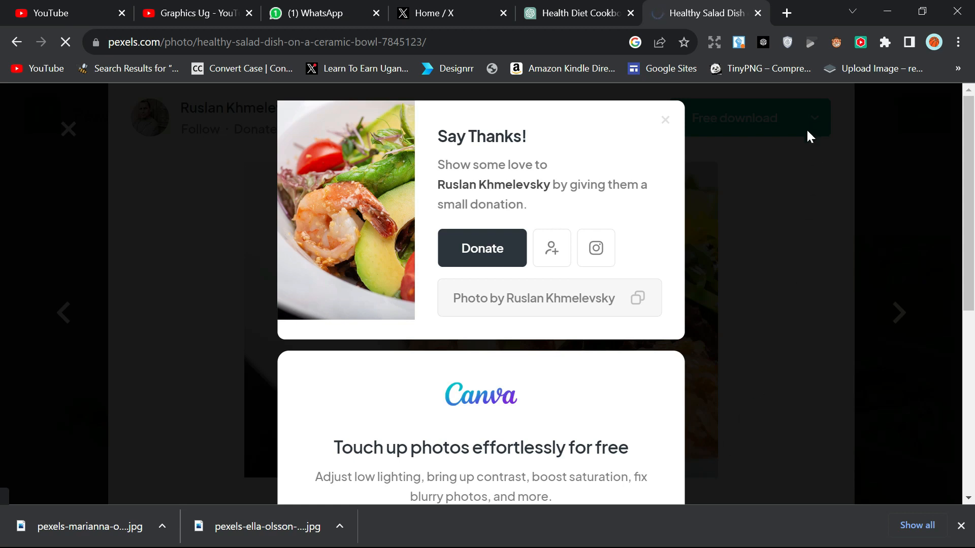
# Step: Minimize the browser and create a new folder named "images" inside the TEMPLATES folder
pyautogui.click(877, 9)
pyautogui.doubleClick(540, 251)
pyautogui.click(473, 184)
pyautogui.rightClick(473, 184)
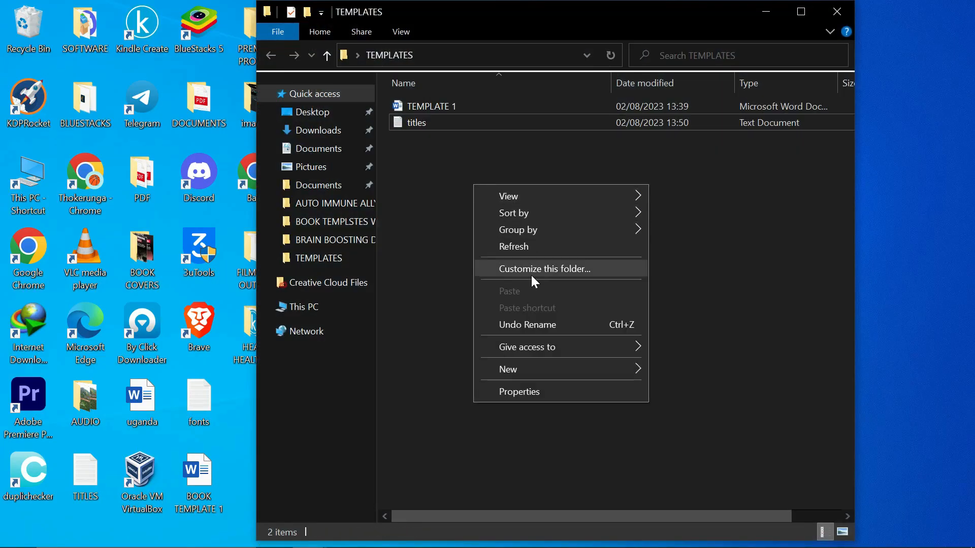
pyautogui.moveTo(631, 358)
pyautogui.click(675, 179)
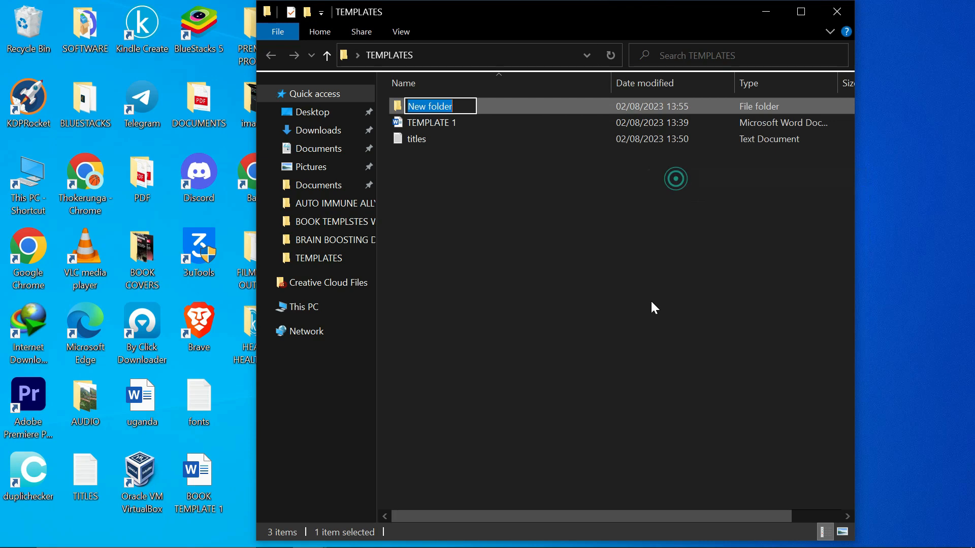
pyautogui.write('images')
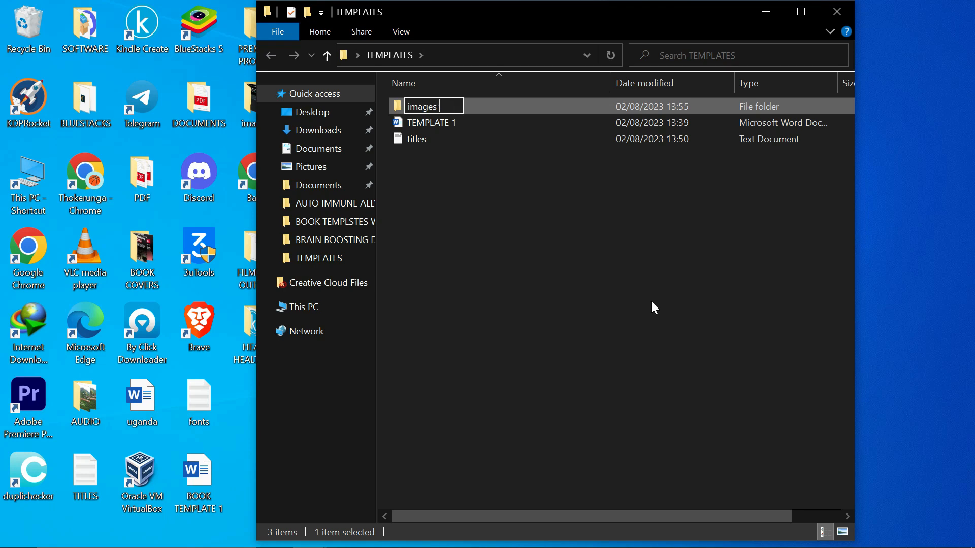
# Step: Finish naming the new folder "images" and cut the three most recent photos in the Downloads folder
pyautogui.click(642, 301)
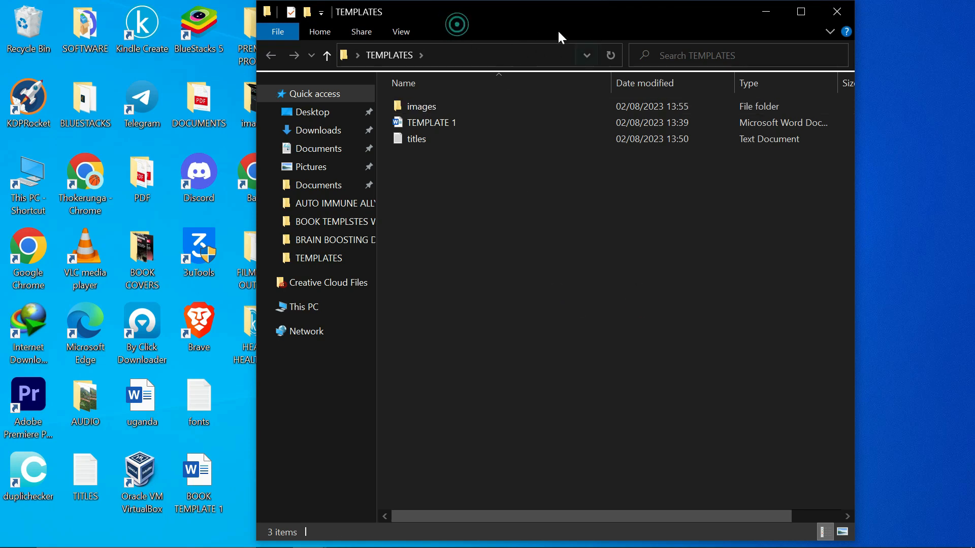
pyautogui.click(38, 197)
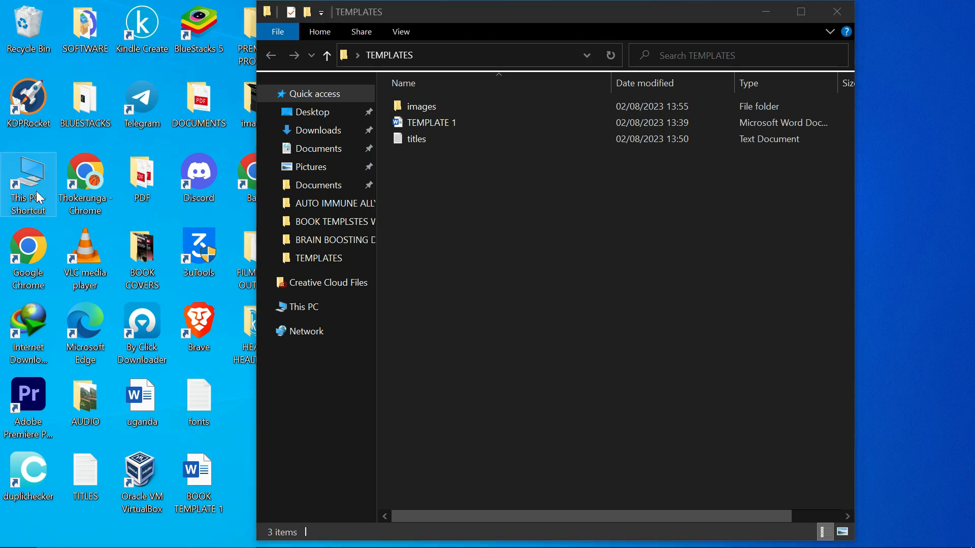
pyautogui.doubleClick(38, 197)
pyautogui.moveTo(571, 10); pyautogui.dragTo(815, 11)
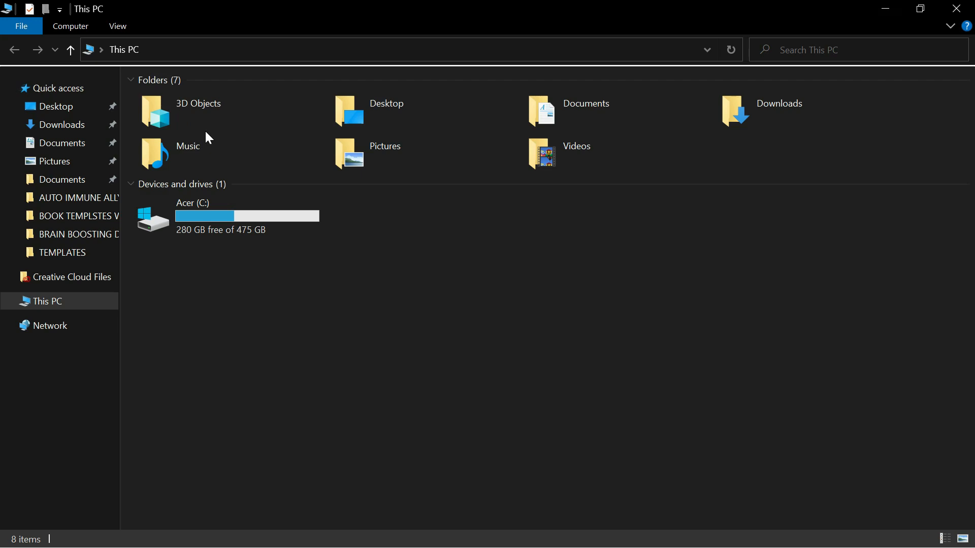
pyautogui.click(71, 125)
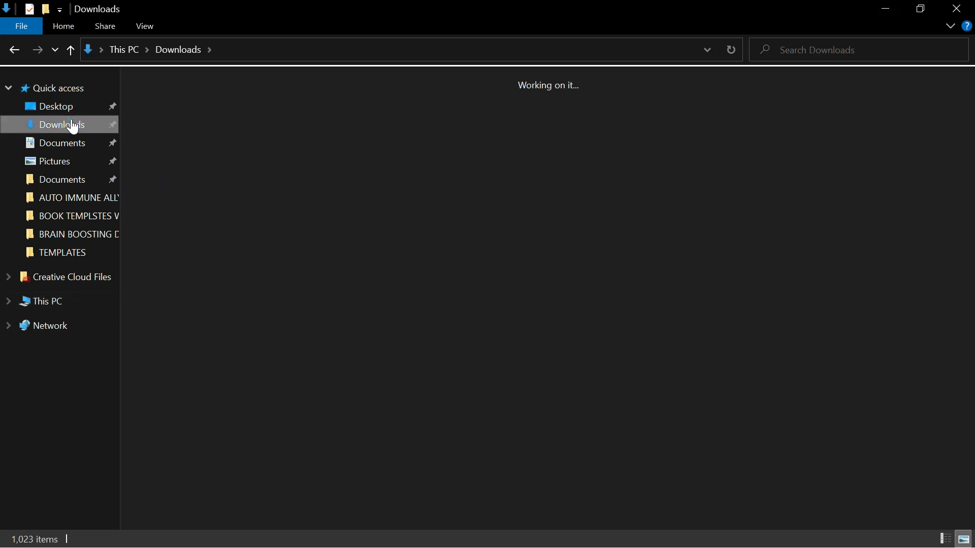
pyautogui.moveTo(348, 209); pyautogui.dragTo(156, 143)
pyautogui.rightClick(175, 143)
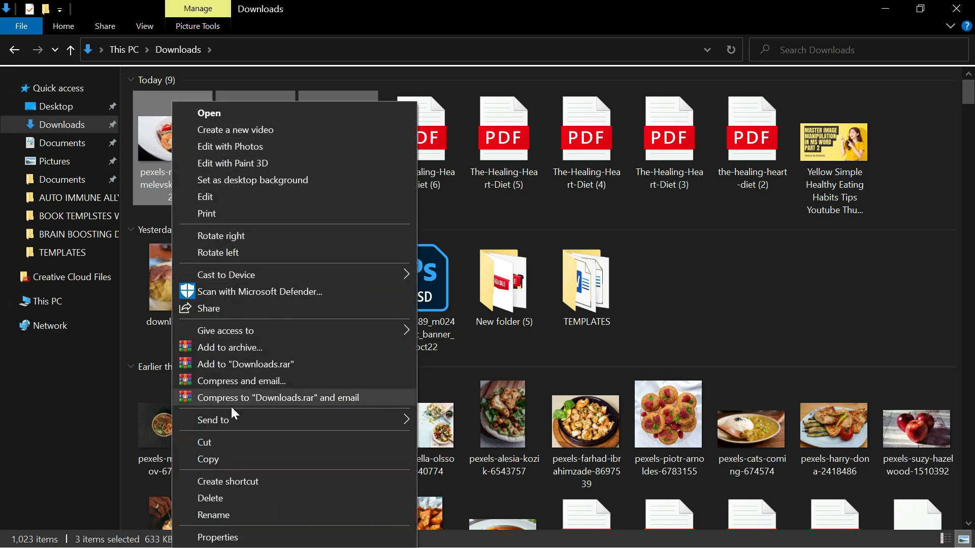
pyautogui.click(221, 442)
pyautogui.click(897, 7)
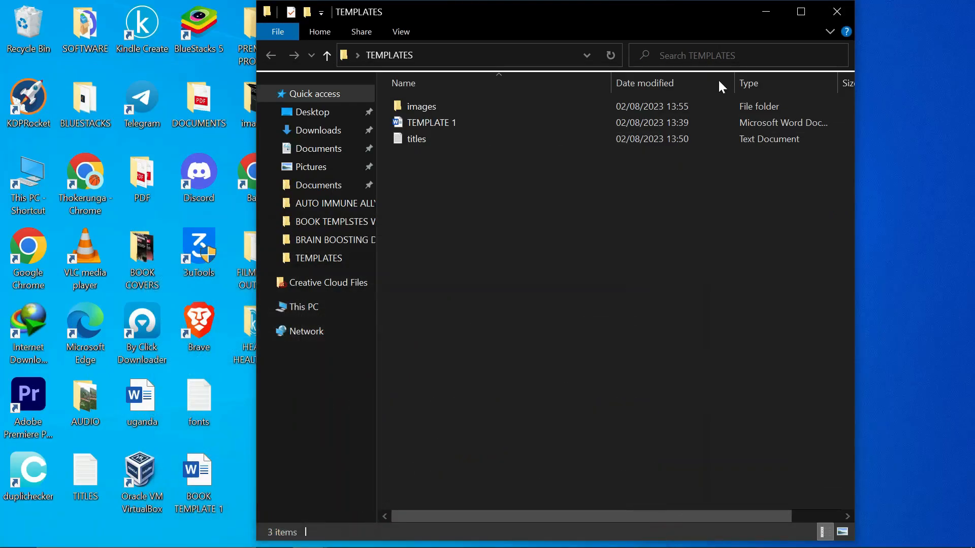
# Step: Move the cut photos into the images folder inside TEMPLATES and close that folder window
pyautogui.doubleClick(507, 107)
pyautogui.rightClick(467, 136)
pyautogui.click(523, 241)
pyautogui.click(525, 246)
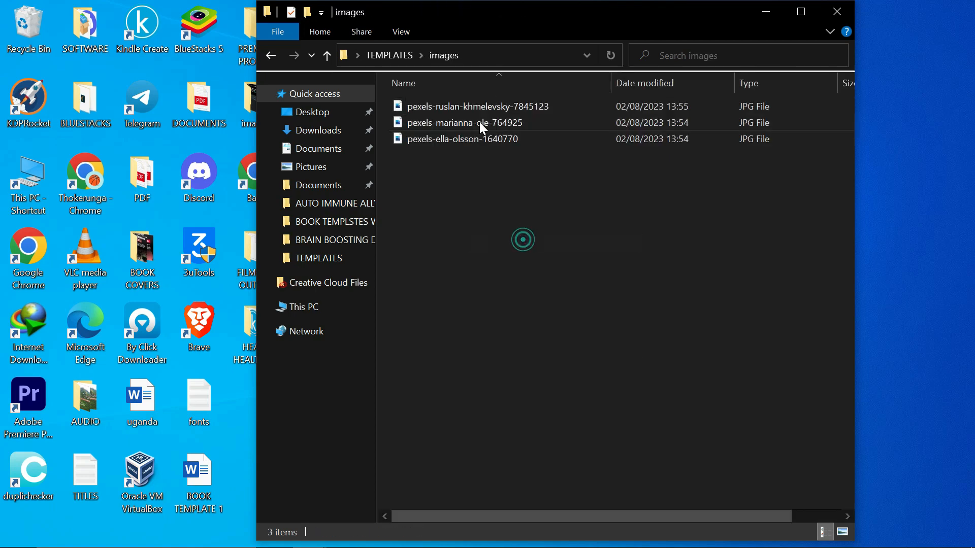
pyautogui.click(836, 11)
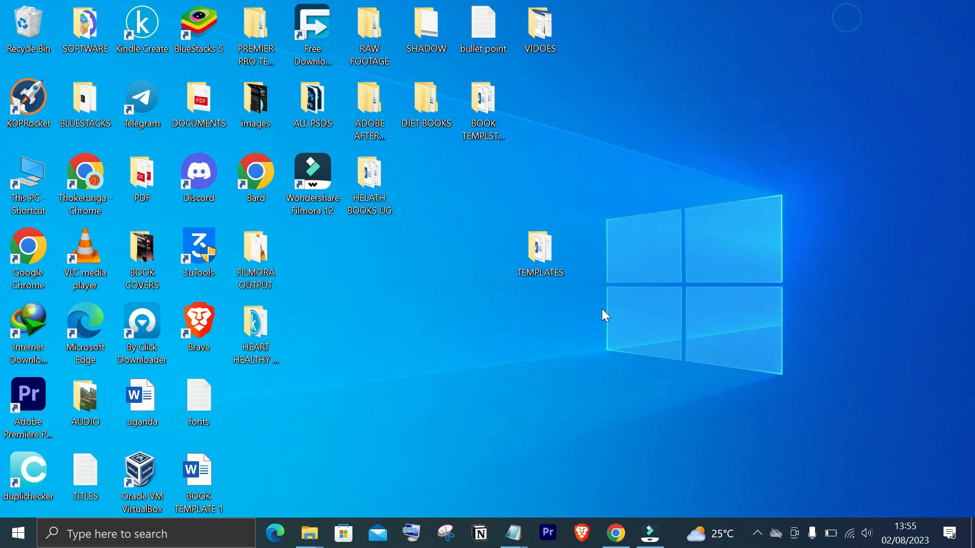
# Step: Launch Adobe Photoshop 2023 and open the recent MEDITERANEAN DIET.psd showing the Clear Skin Diet cover
pyautogui.moveTo(513, 533)
pyautogui.moveTo(385, 463)
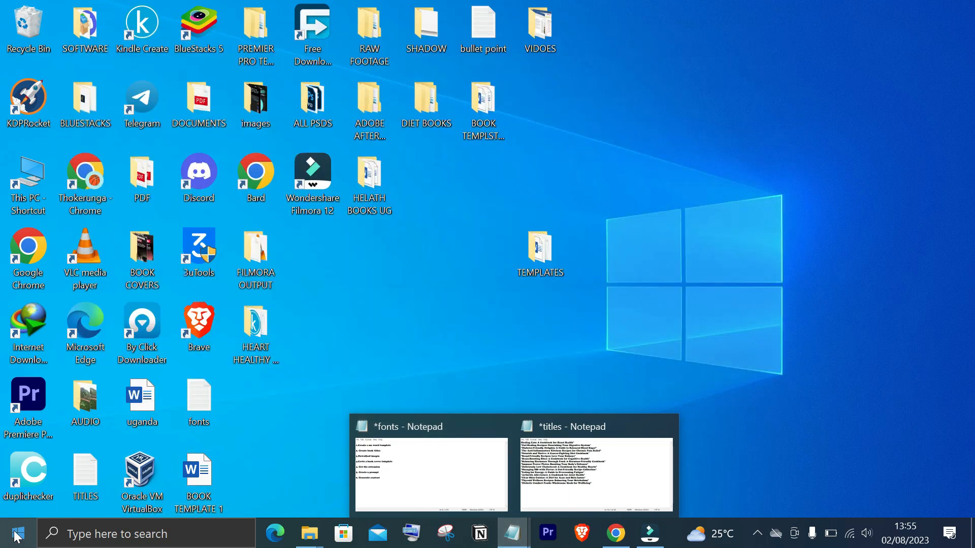
pyautogui.click(14, 531)
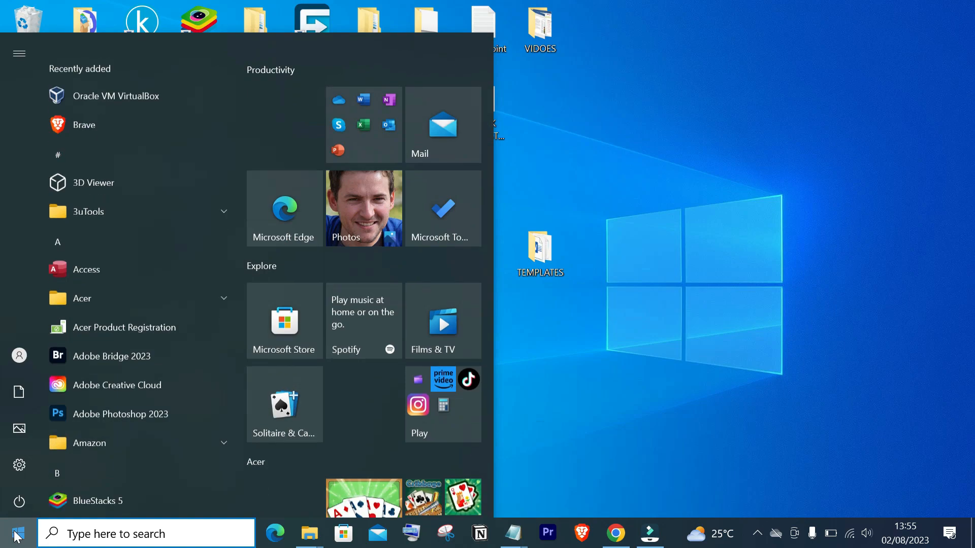
pyautogui.click(102, 379)
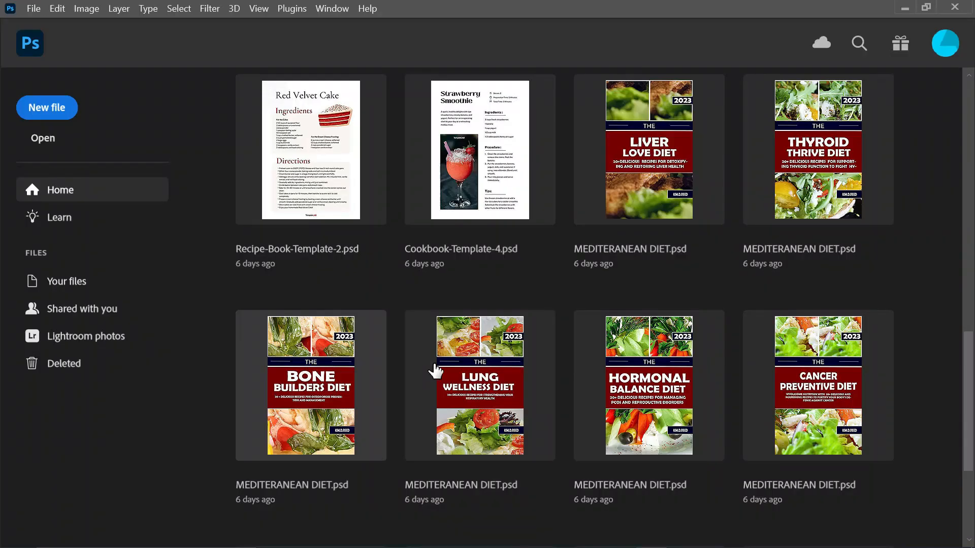
pyautogui.scroll(-5, 434, 370)
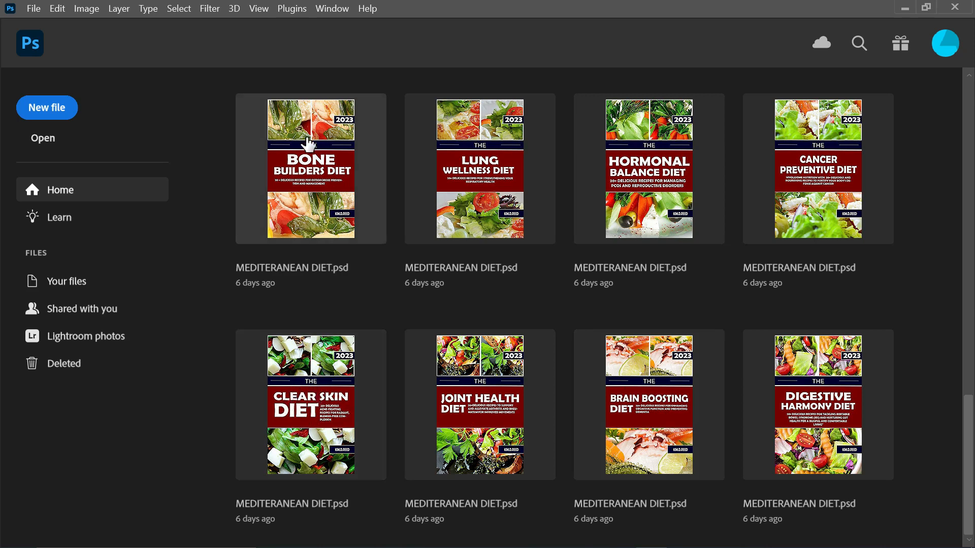
pyautogui.click(297, 418)
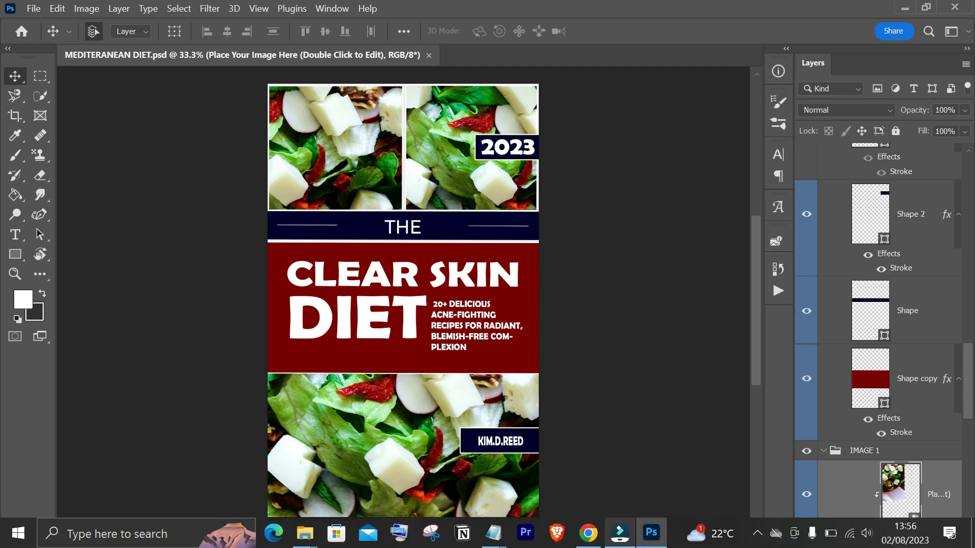
# Step: Recolor the large red band behind the Clear Skin Diet title to green 006633
pyautogui.moveTo(619, 533)
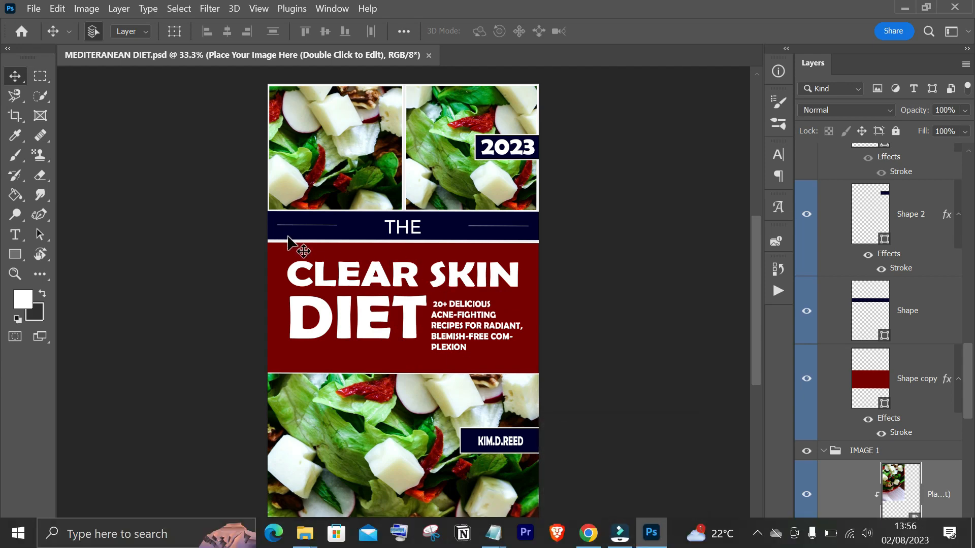
pyautogui.click(285, 254)
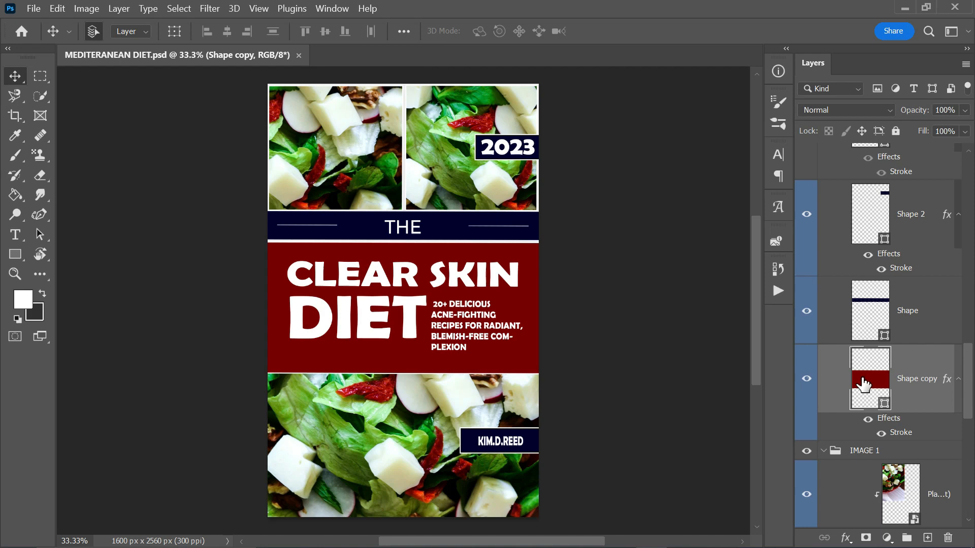
pyautogui.doubleClick(861, 381)
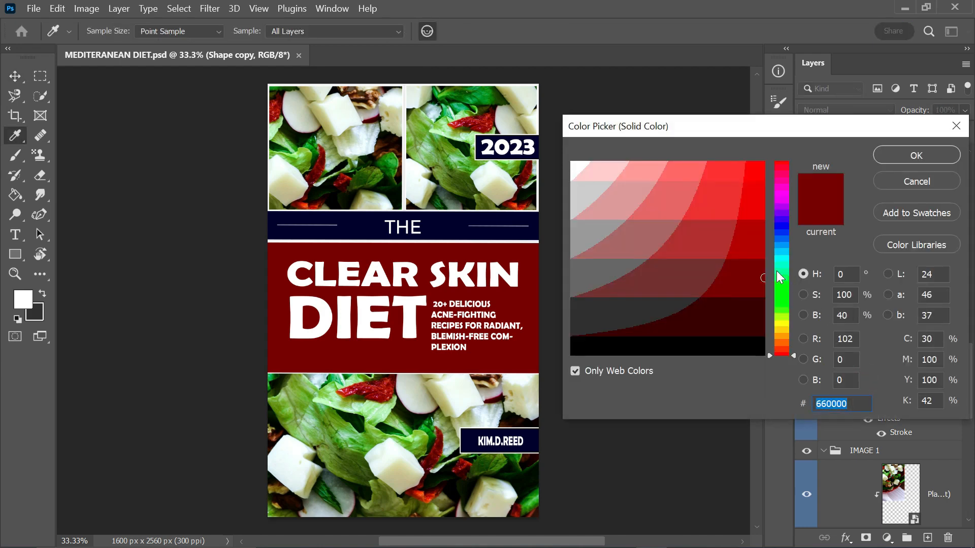
pyautogui.click(777, 272)
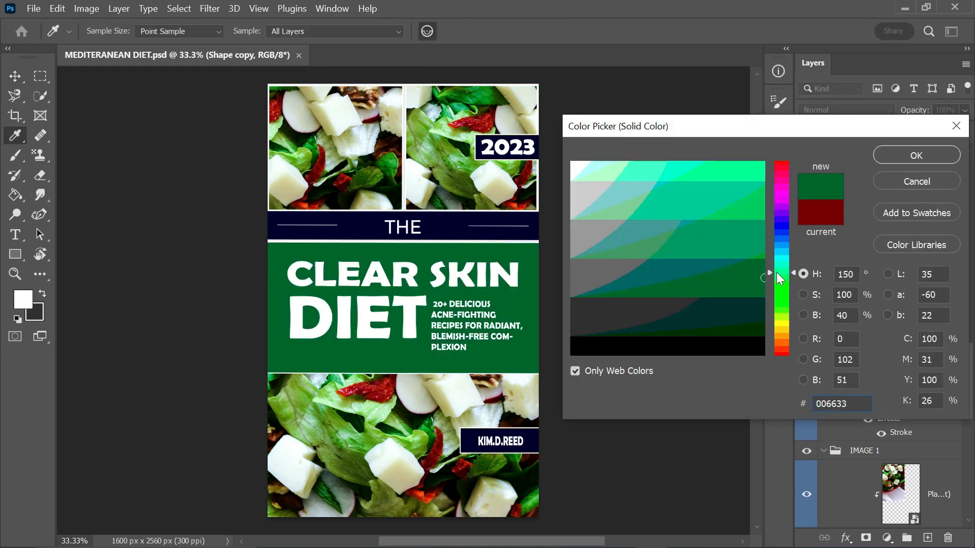
pyautogui.click(903, 153)
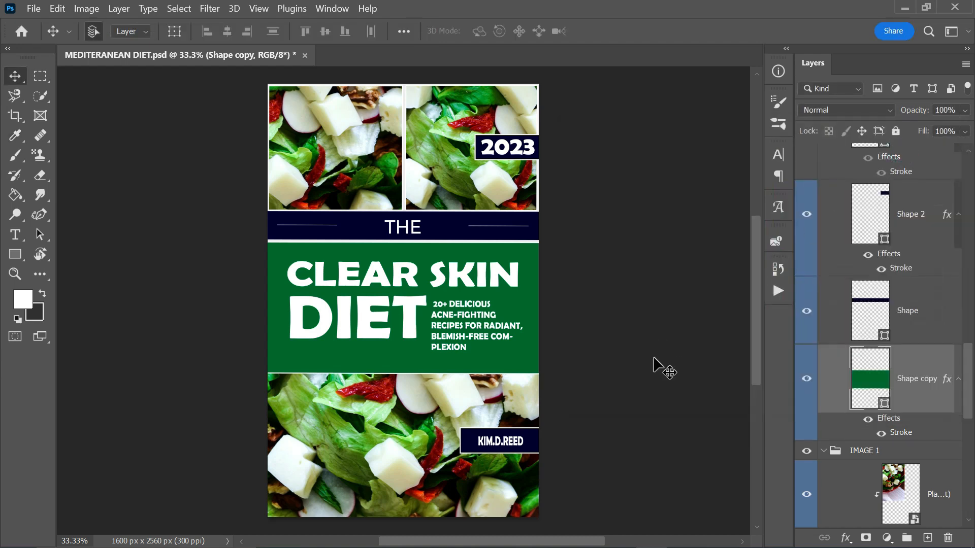
# Step: Try several fill colors on the navy strip behind "THE" and set it to dark maroon 330000
pyautogui.click(365, 230)
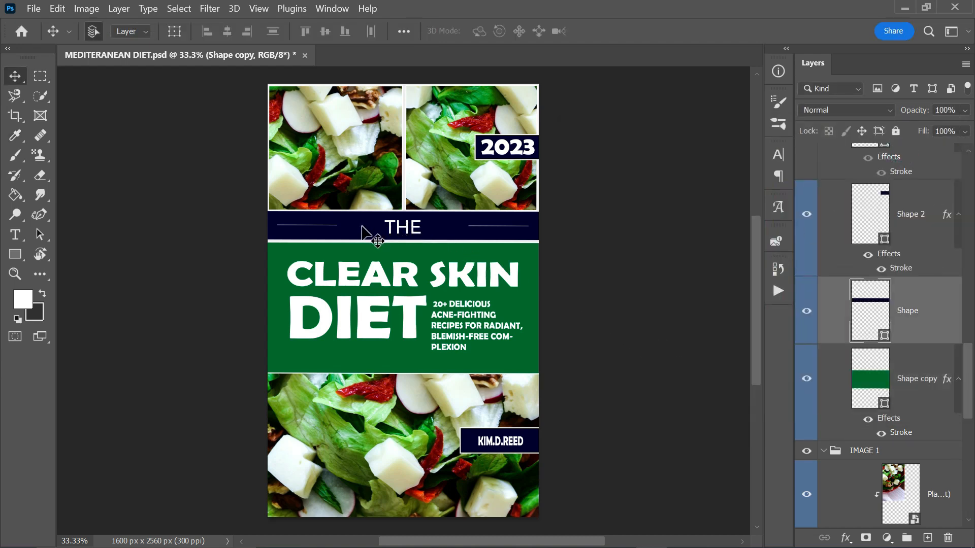
pyautogui.doubleClick(869, 306)
pyautogui.moveTo(718, 259)
pyautogui.mouseDown()
pyautogui.moveTo(726, 277)
pyautogui.moveTo(733, 264)
pyautogui.moveTo(737, 305)
pyautogui.moveTo(720, 352)
pyautogui.mouseUp()
pyautogui.click(688, 269)
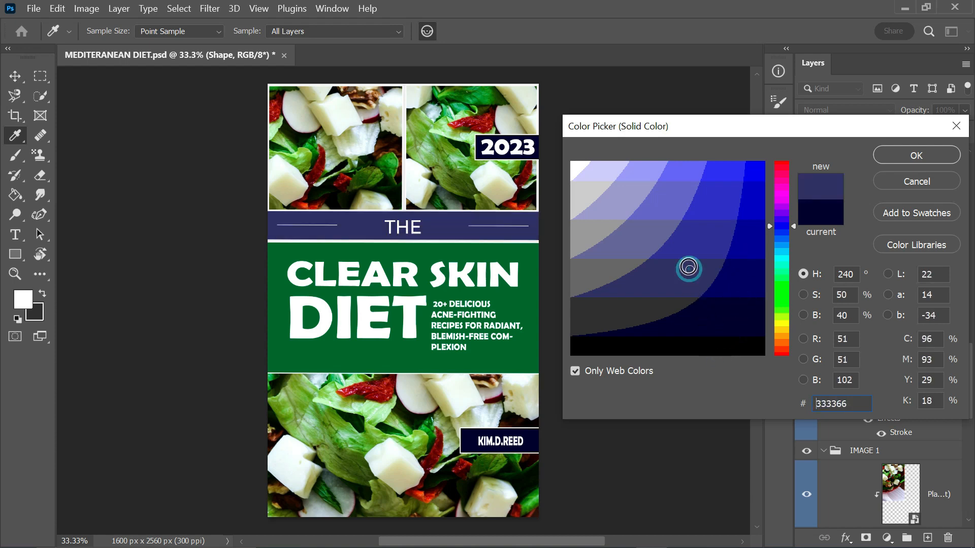
pyautogui.click(747, 243)
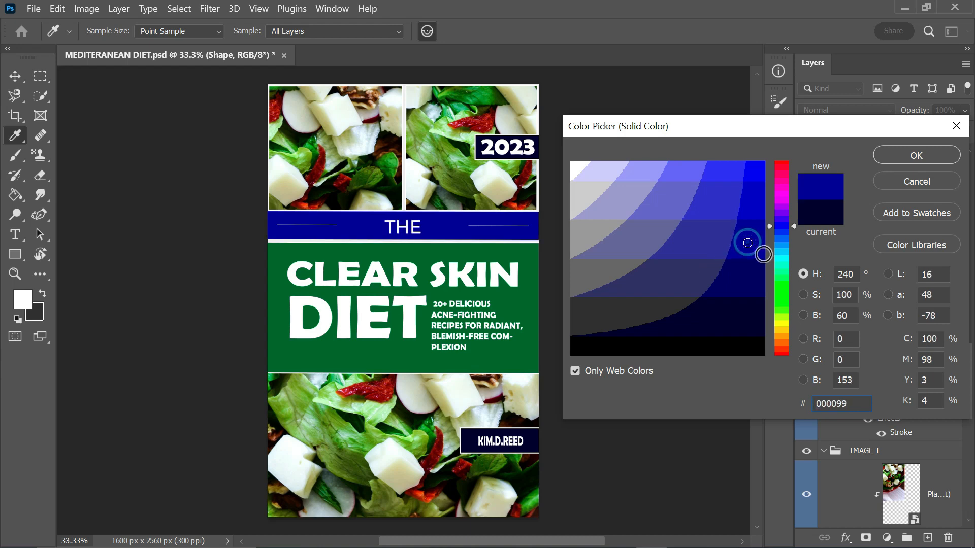
pyautogui.click(785, 224)
pyautogui.moveTo(785, 216); pyautogui.dragTo(784, 168)
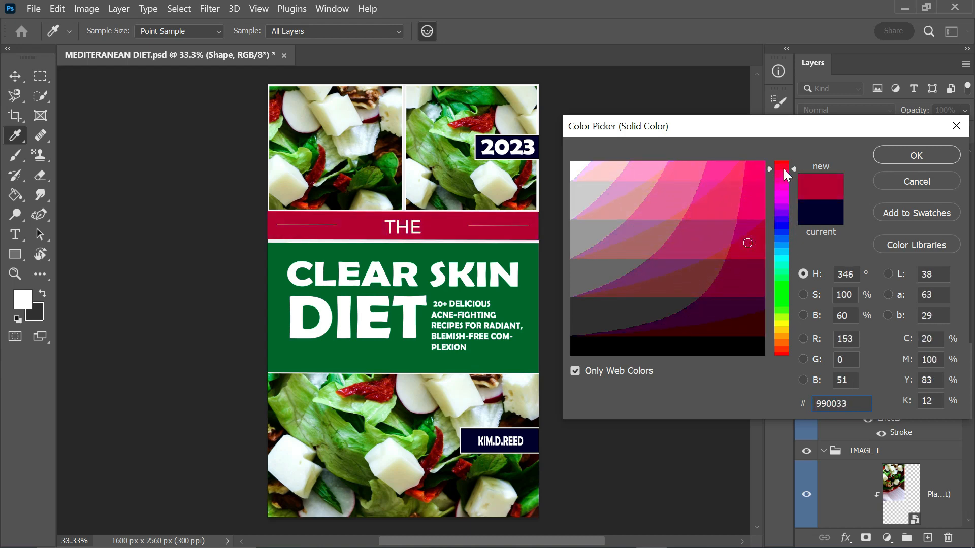
pyautogui.click(763, 299)
pyautogui.moveTo(761, 299); pyautogui.dragTo(746, 329)
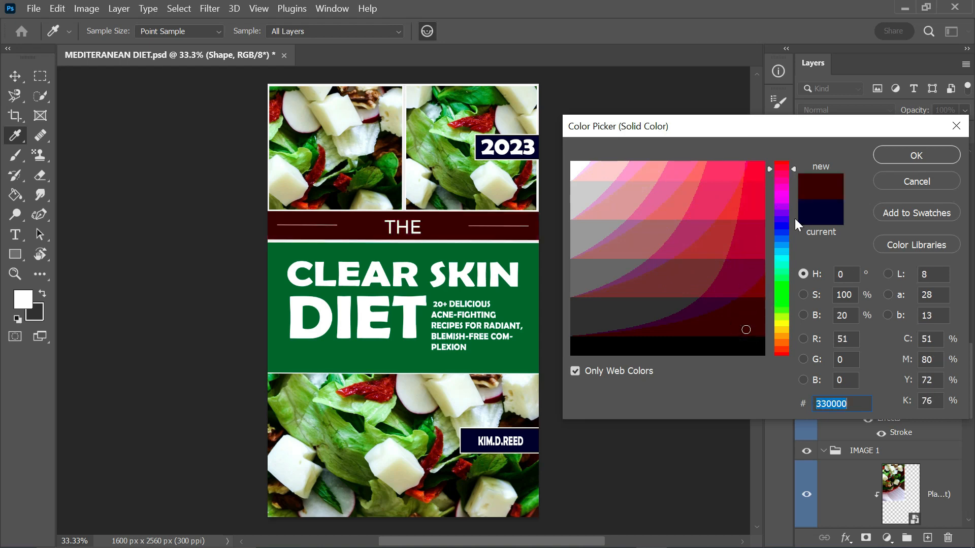
pyautogui.click(904, 158)
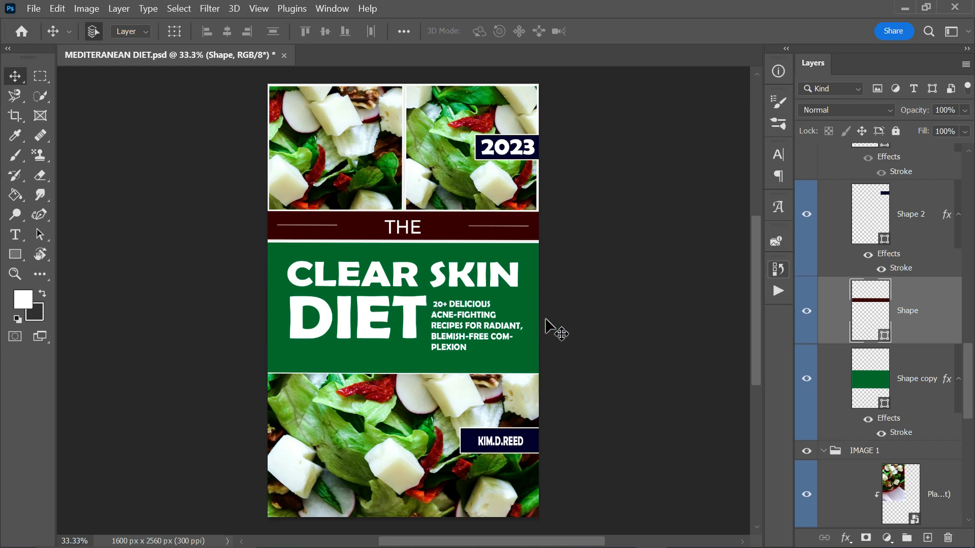
# Step: Minimize Photoshop, switch to the ChatGPT page in Chrome and reload it
pyautogui.click(904, 8)
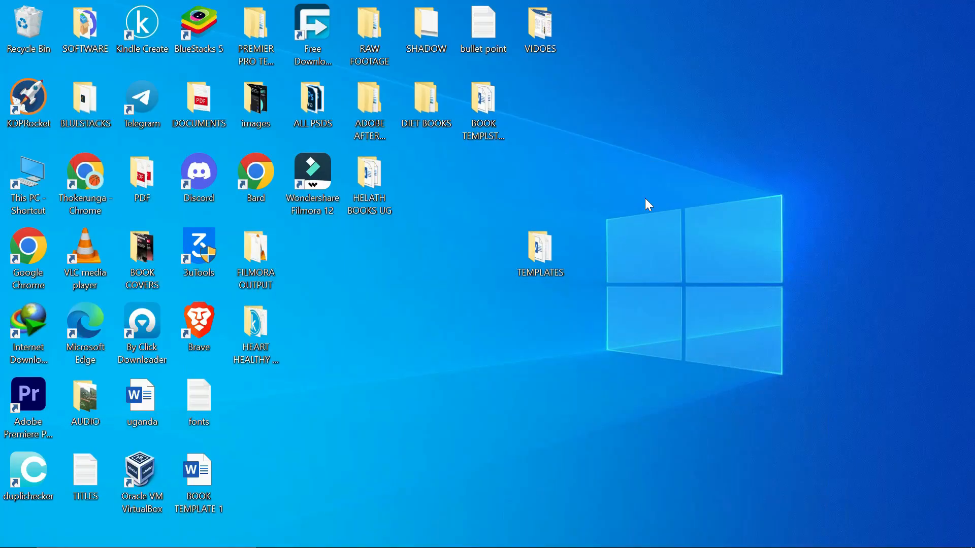
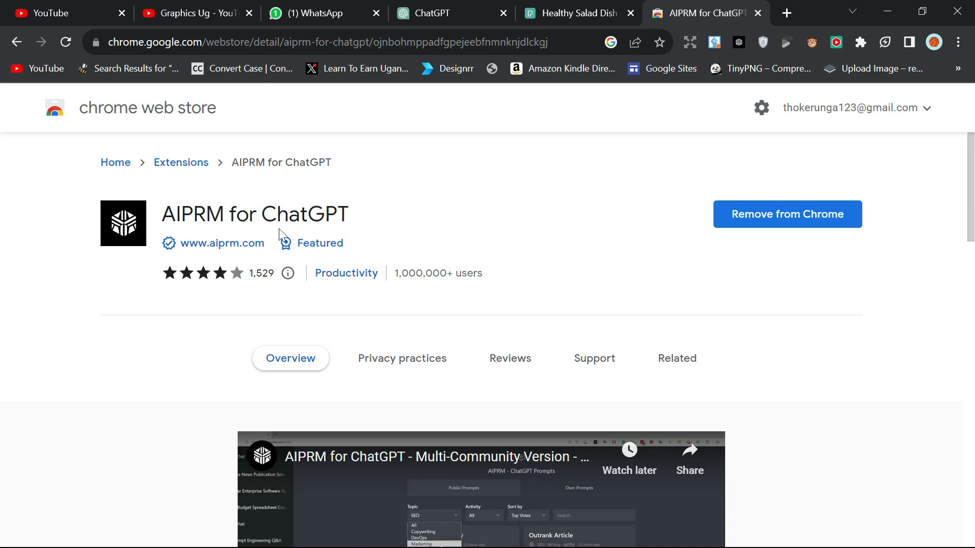
pyautogui.click(435, 12)
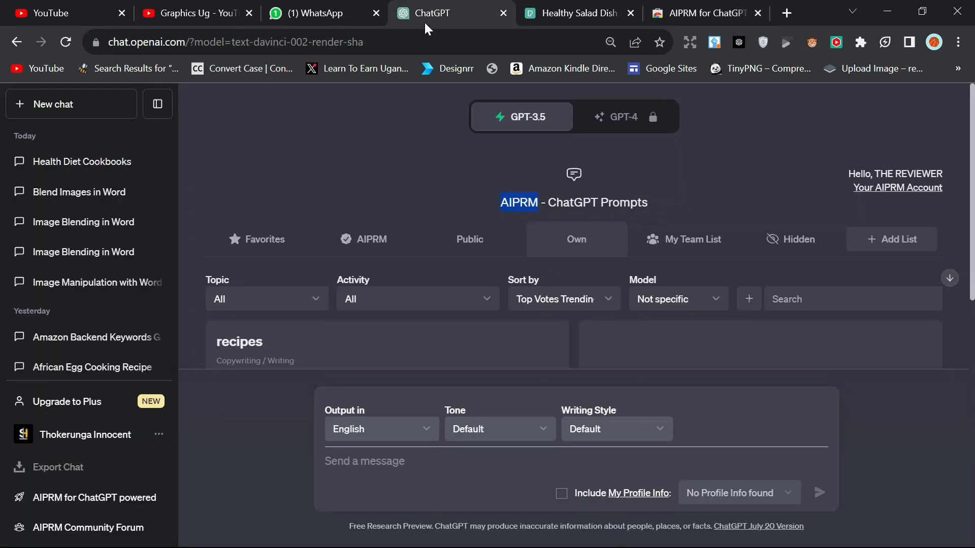
pyautogui.click(66, 41)
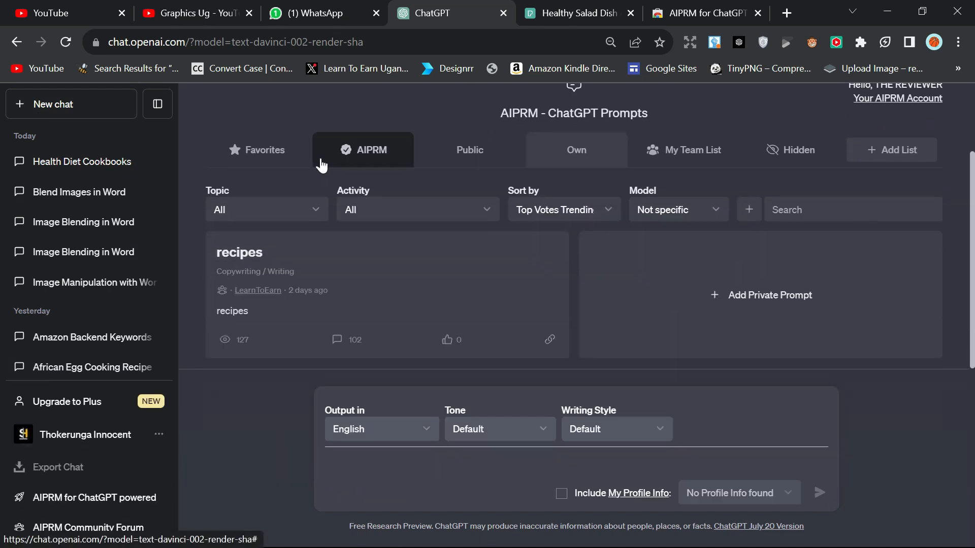
# Step: Examine the public AIPRM prompts available for ChatGPT
pyautogui.click(482, 161)
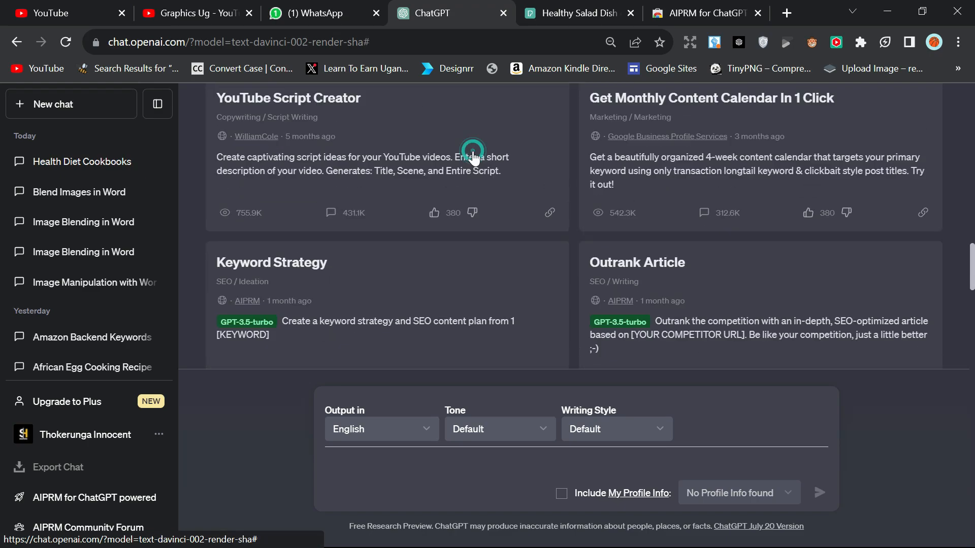
pyautogui.scroll(-10, 470, 244)
pyautogui.scroll(7, 468, 248)
pyautogui.scroll(10, 467, 244)
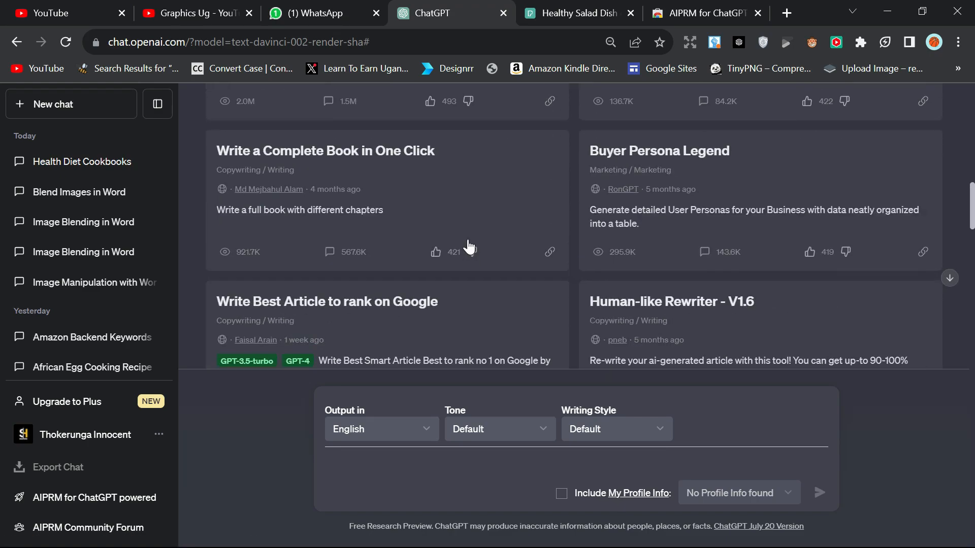
pyautogui.scroll(3, 312, 222)
pyautogui.scroll(-3, 330, 211)
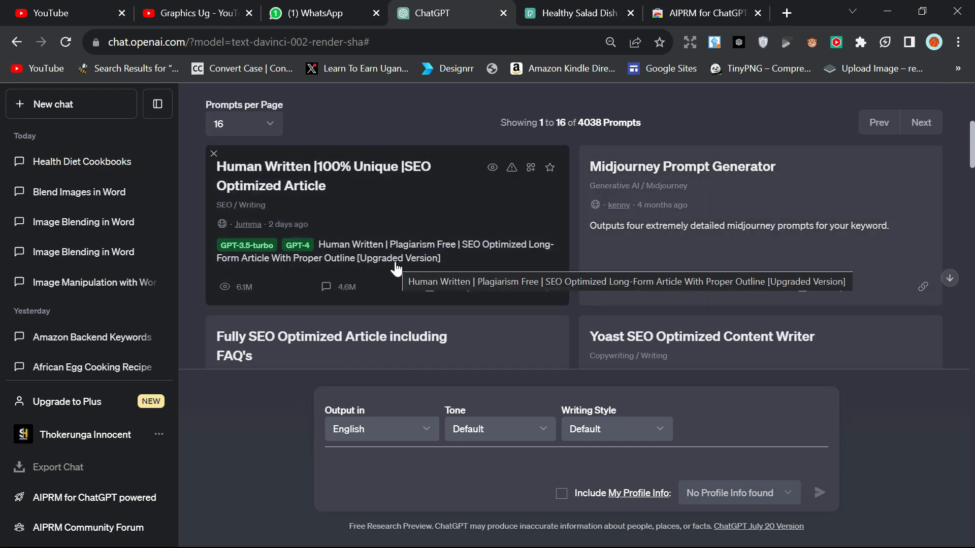
pyautogui.scroll(-4, 394, 268)
pyautogui.scroll(8, 394, 269)
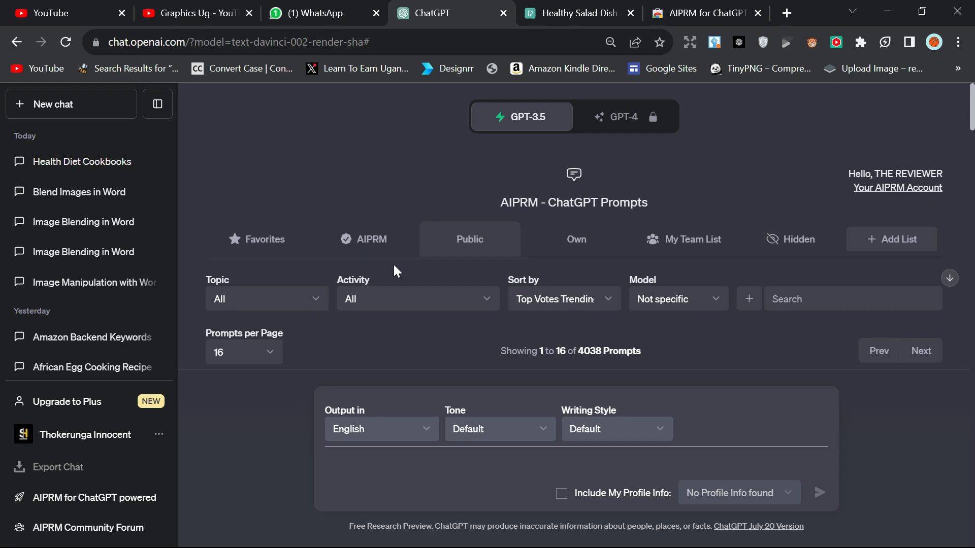
pyautogui.scroll(-5, 403, 258)
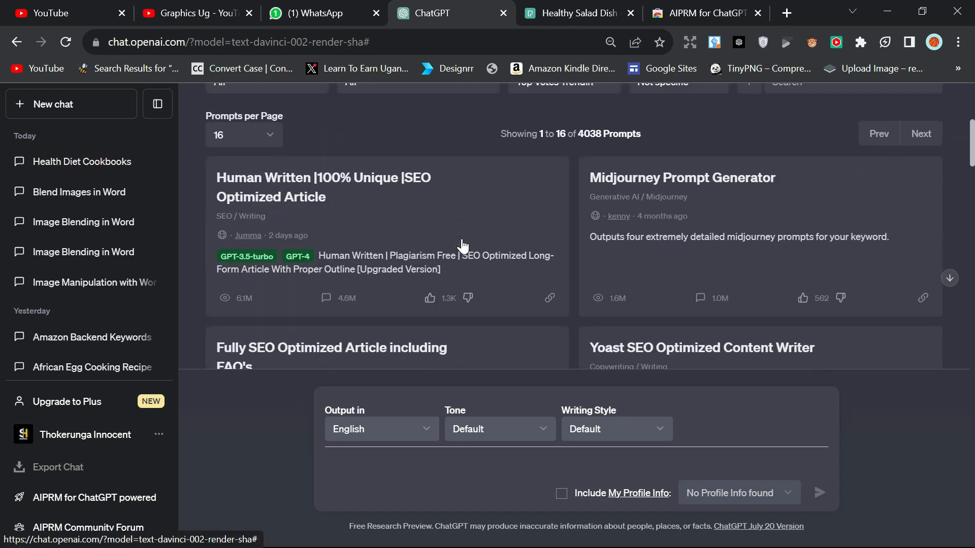
pyautogui.scroll(3, 462, 245)
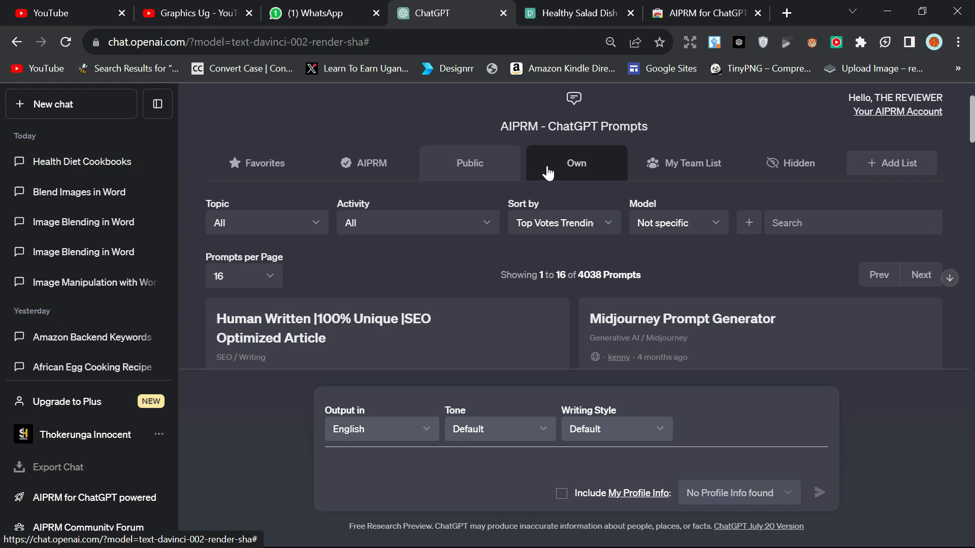
# Step: Start a new private prompt among your own AIPRM prompts and paste the copied recipe-writing instructions as its prompt template
pyautogui.click(578, 169)
pyautogui.scroll(-1, 576, 168)
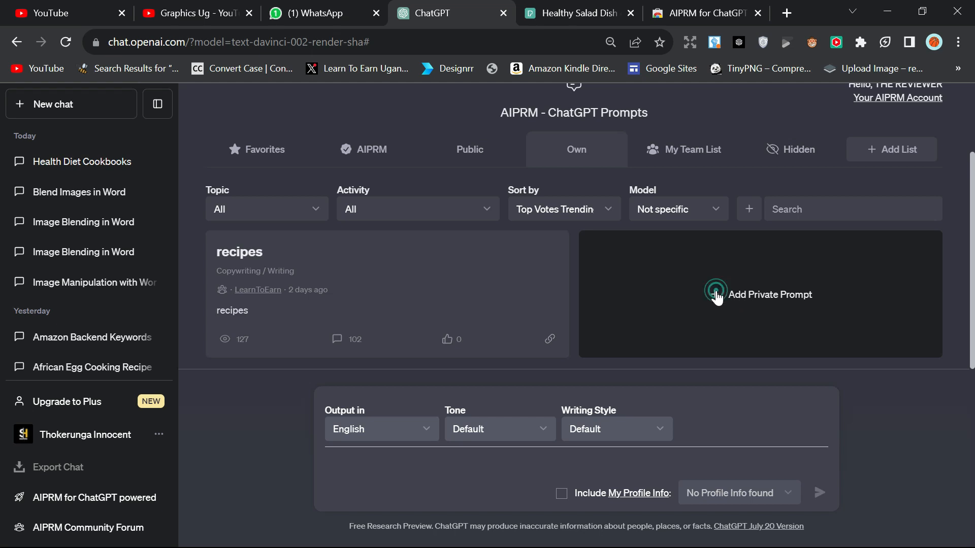
pyautogui.click(716, 297)
pyautogui.rightClick(327, 155)
pyautogui.click(388, 269)
pyautogui.scroll(3, 399, 203)
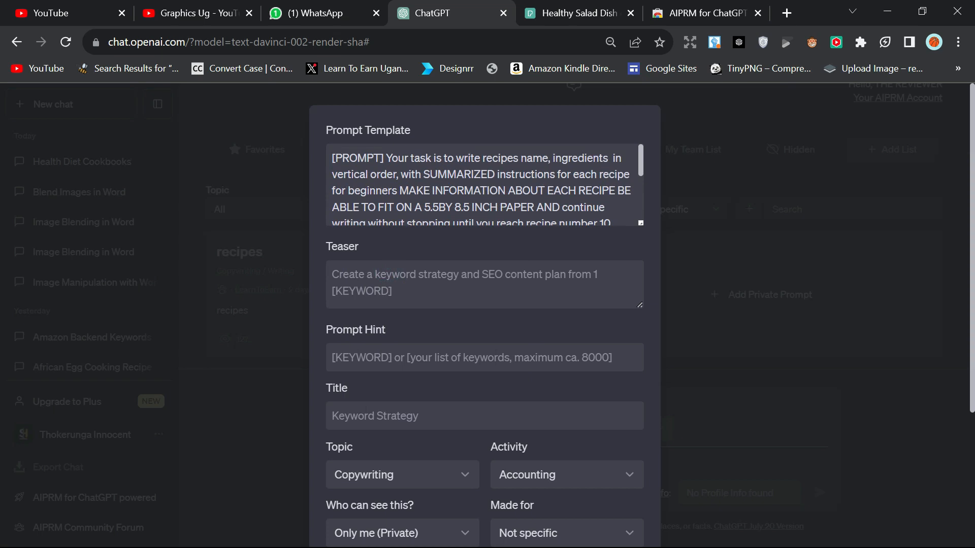
# Step: Add a full stop after "for beginners" in the prompt template's opening recipe instructions
pyautogui.moveTo(326, 157); pyautogui.dragTo(391, 158)
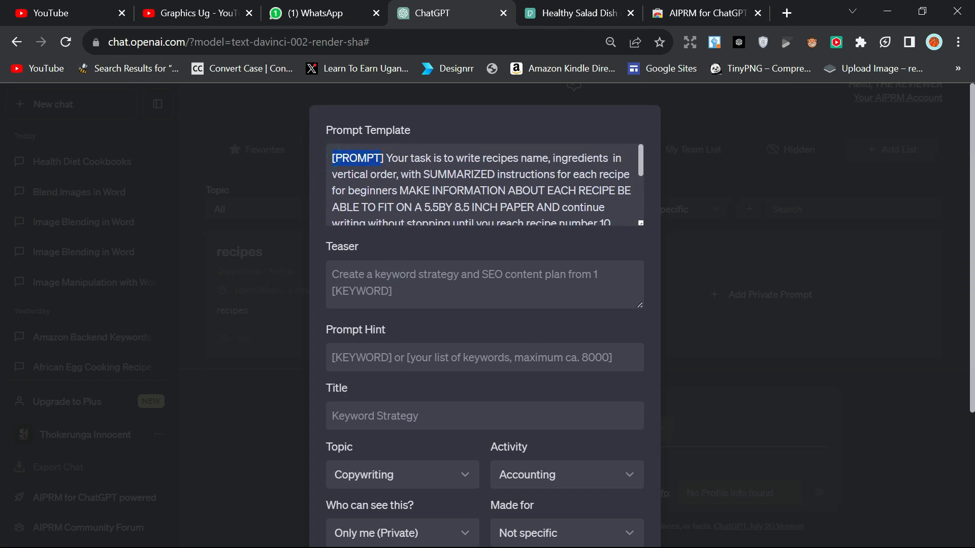
pyautogui.click(386, 158)
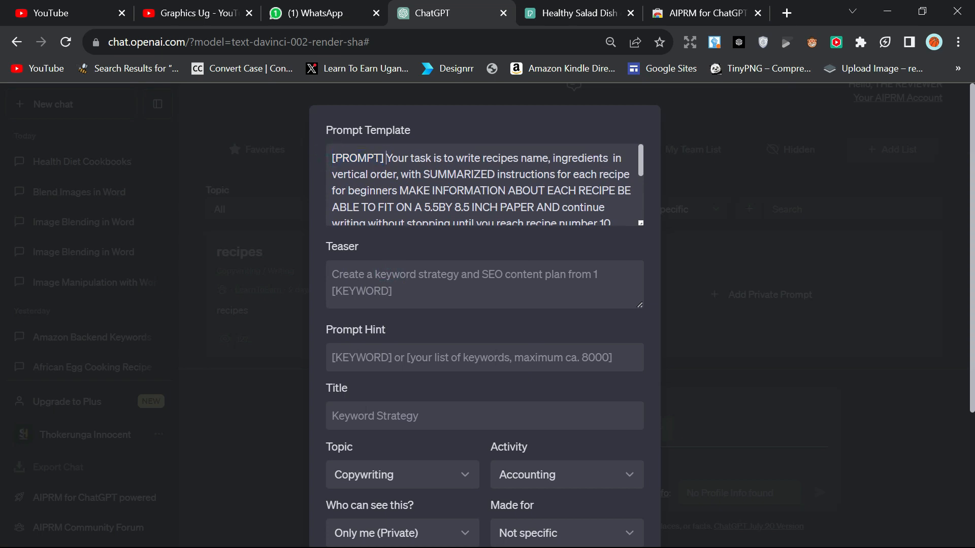
pyautogui.moveTo(386, 158); pyautogui.dragTo(617, 175)
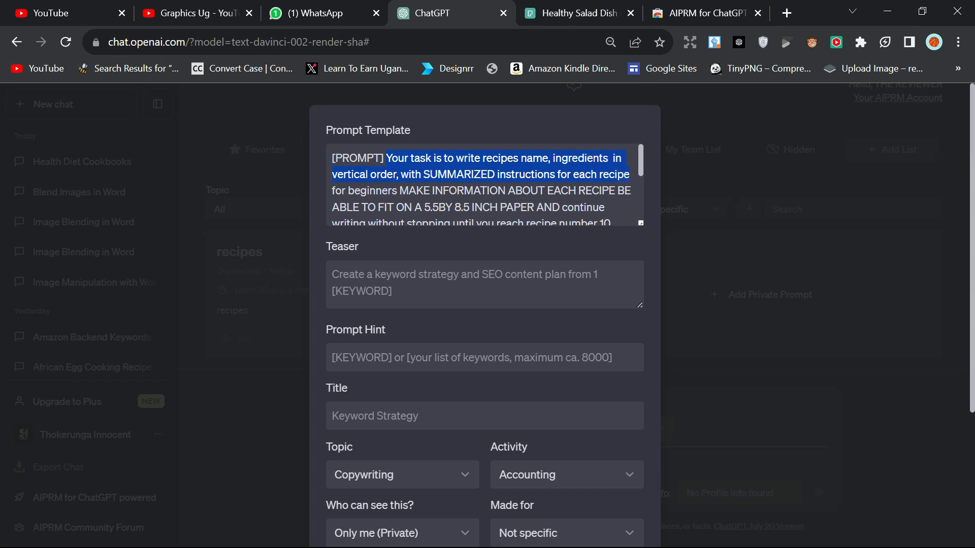
pyautogui.moveTo(630, 175); pyautogui.dragTo(631, 191)
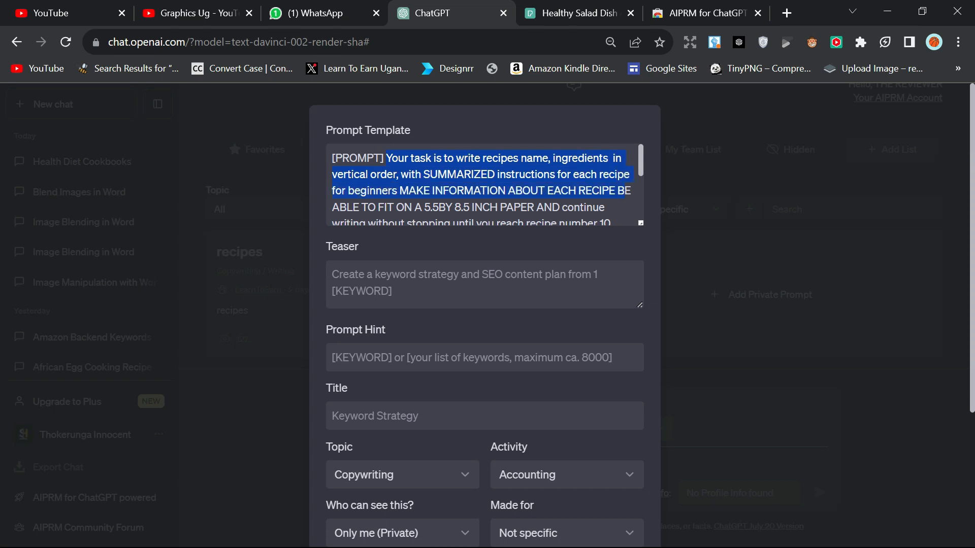
pyautogui.moveTo(631, 191); pyautogui.dragTo(616, 191)
pyautogui.click(397, 191)
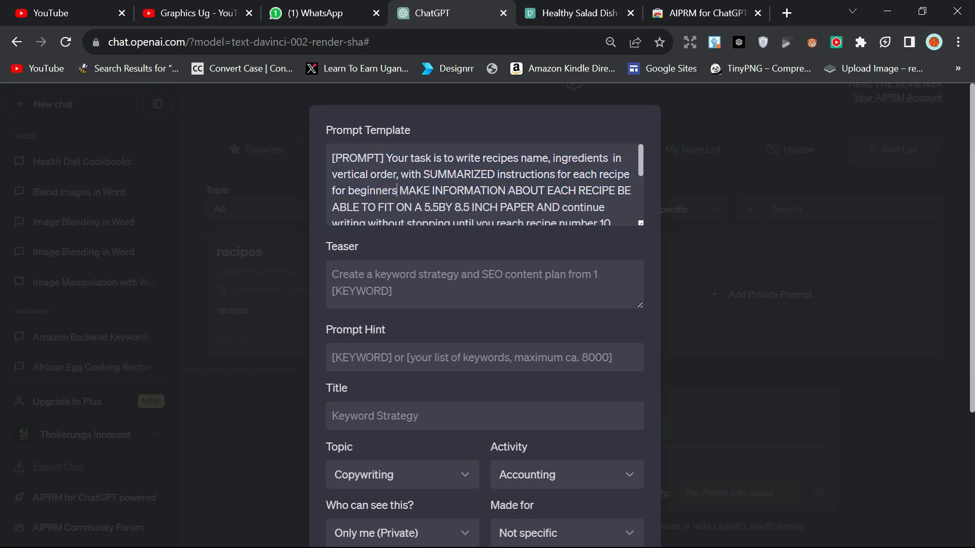
pyautogui.write('.')
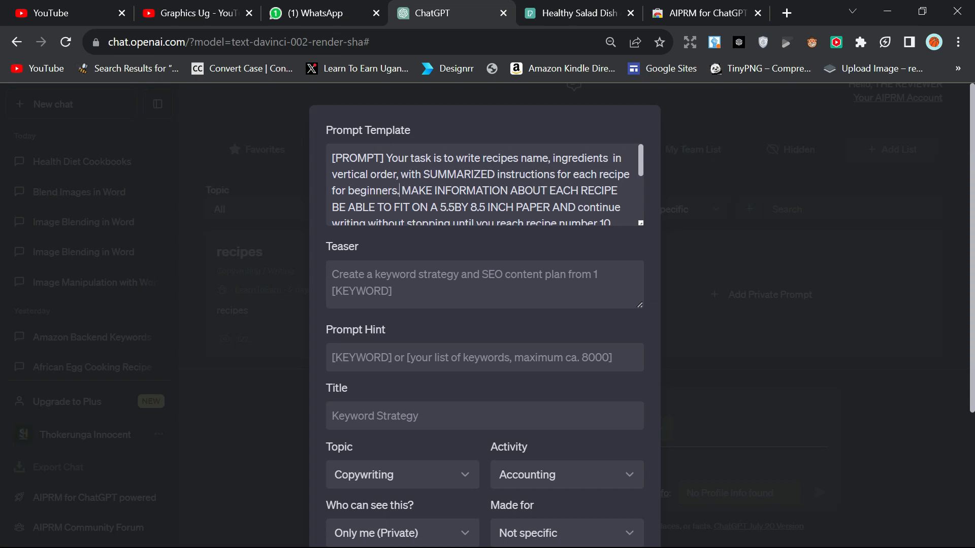
# Step: Read through the rest of the prompt template, including the instructions on continued writing and recipe name formatting
pyautogui.scroll(-2, 400, 190)
pyautogui.scroll(2, 400, 191)
pyautogui.scroll(-2, 399, 190)
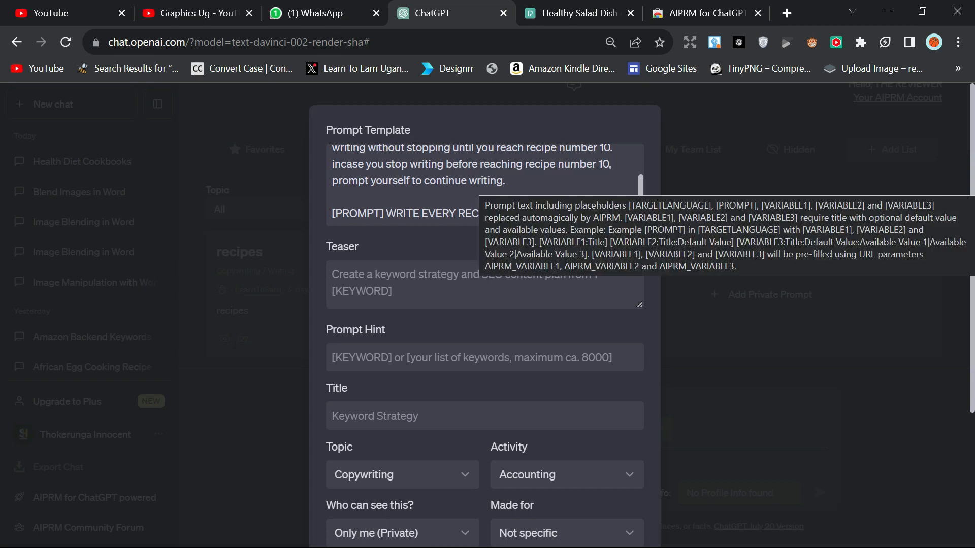
pyautogui.scroll(-3, 485, 184)
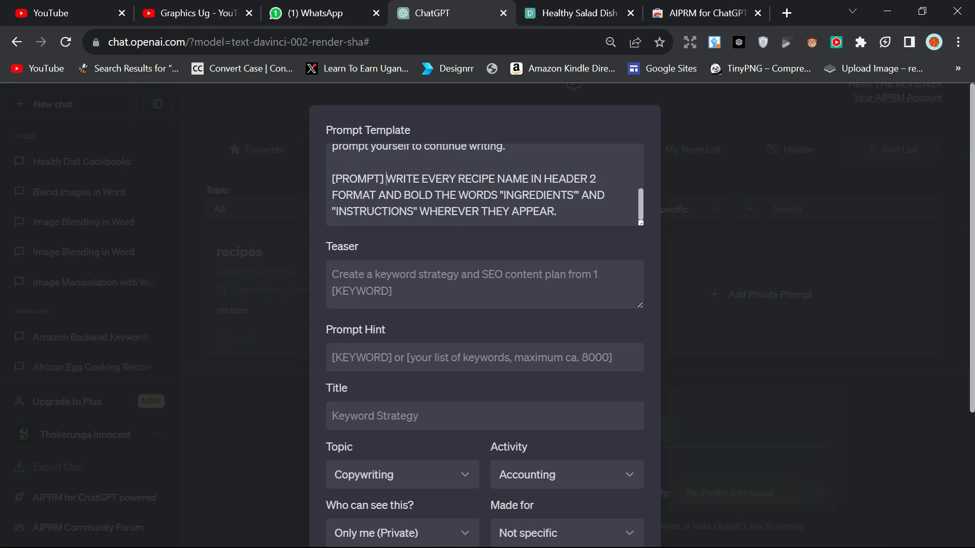
pyautogui.scroll(-2, 484, 315)
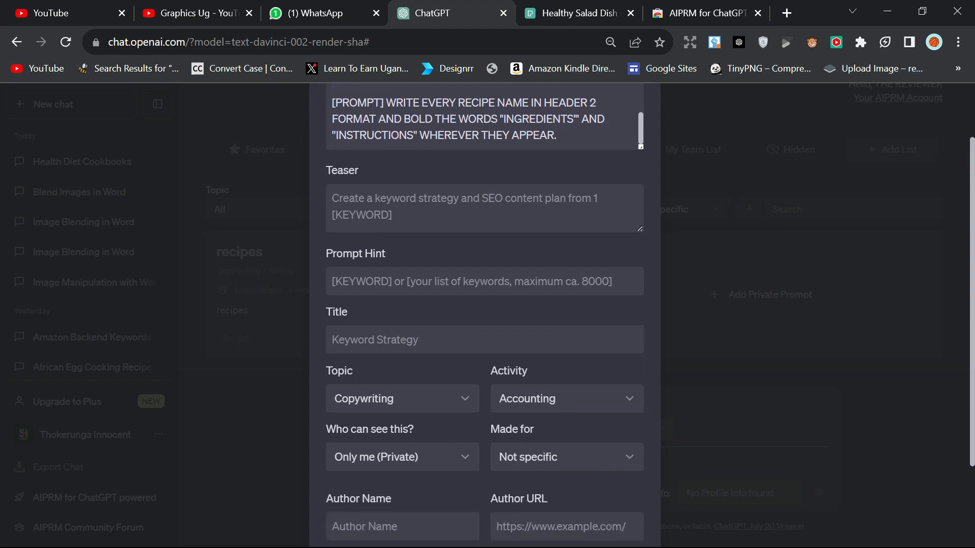
pyautogui.scroll(2, 502, 148)
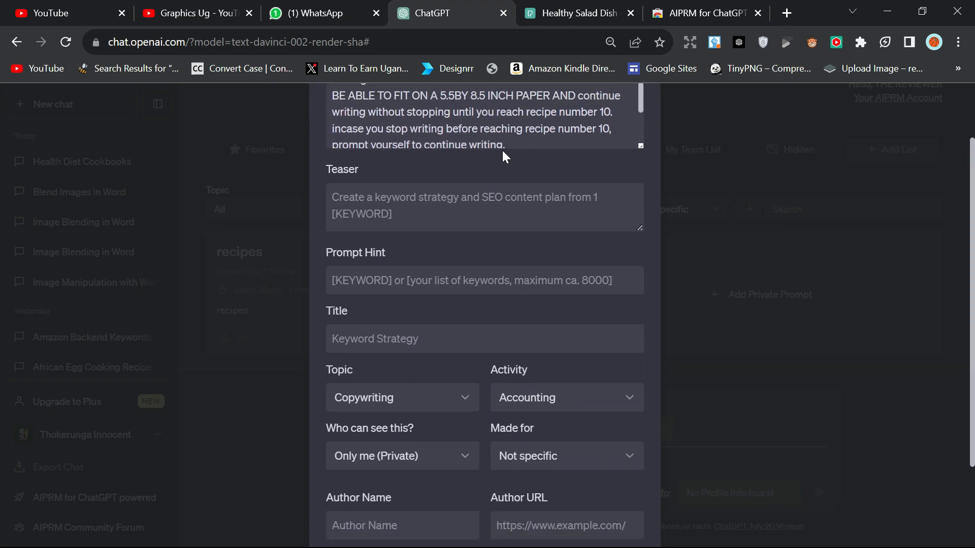
pyautogui.scroll(-2, 501, 149)
pyautogui.scroll(4, 501, 148)
pyautogui.scroll(-3, 502, 150)
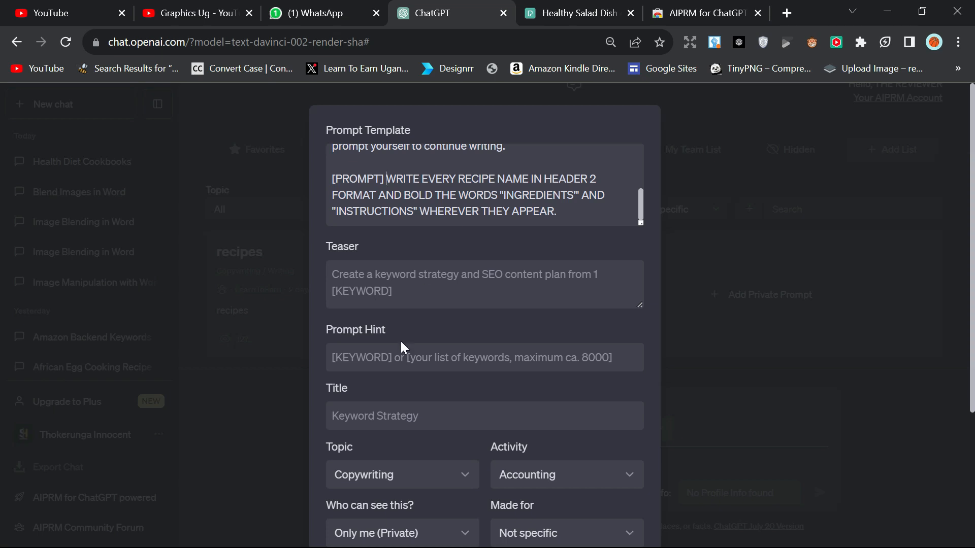
# Step: Enter "recipes" as the prompt's teaser and "recipes 2" as its title
pyautogui.click(390, 281)
pyautogui.write('recipes')
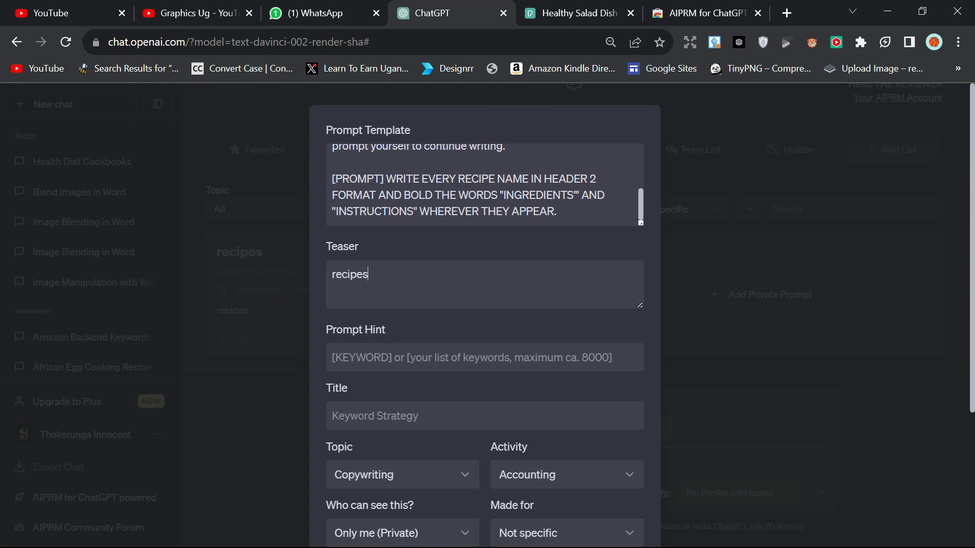
pyautogui.scroll(-2, 395, 364)
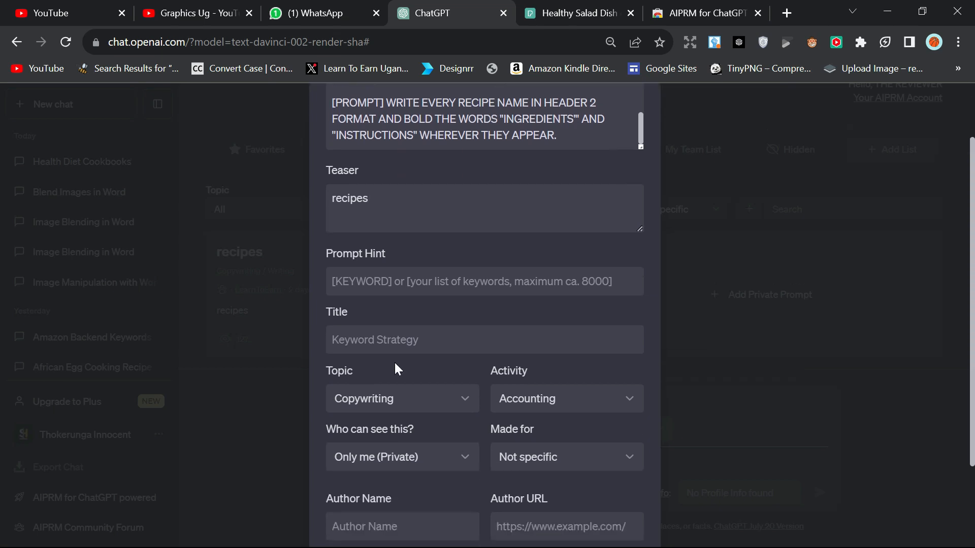
pyautogui.click(361, 335)
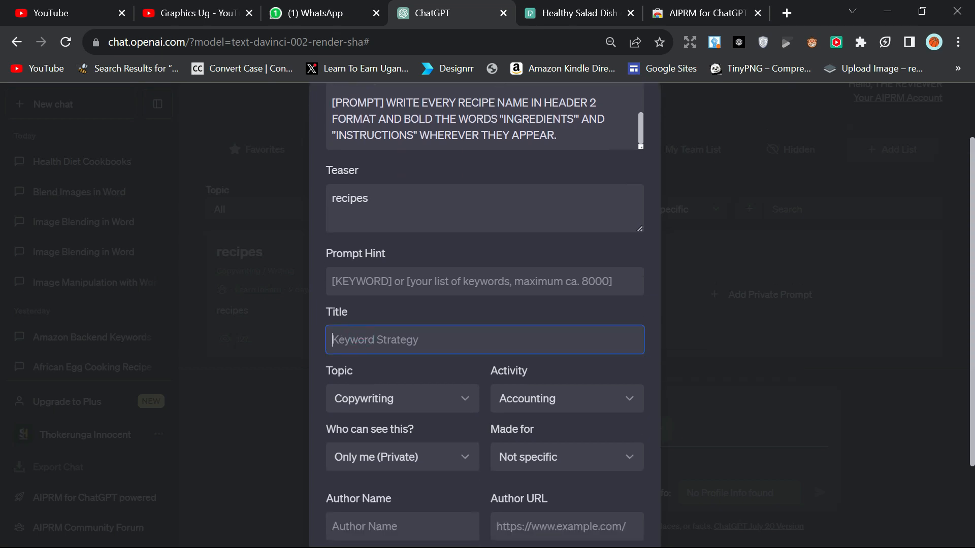
pyautogui.write('recipe')
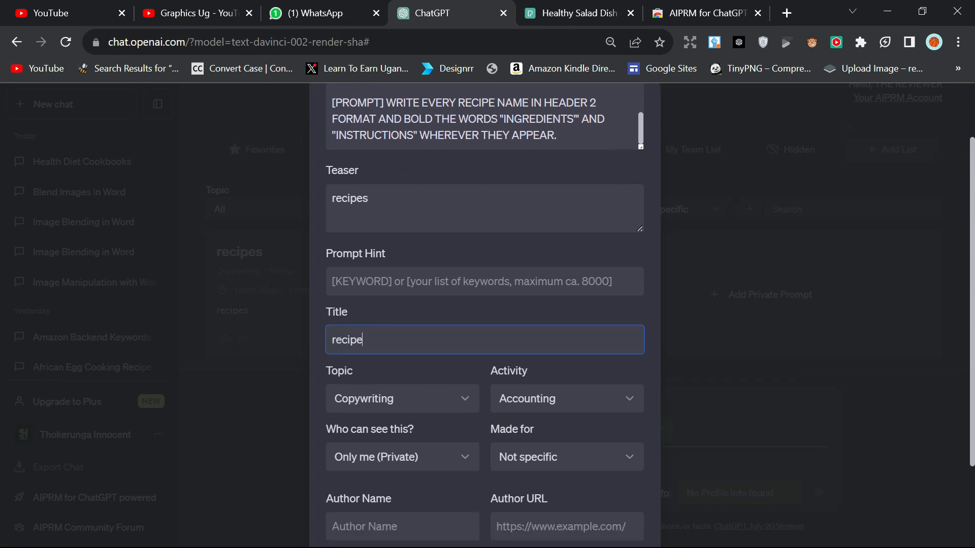
pyautogui.write('s 2')
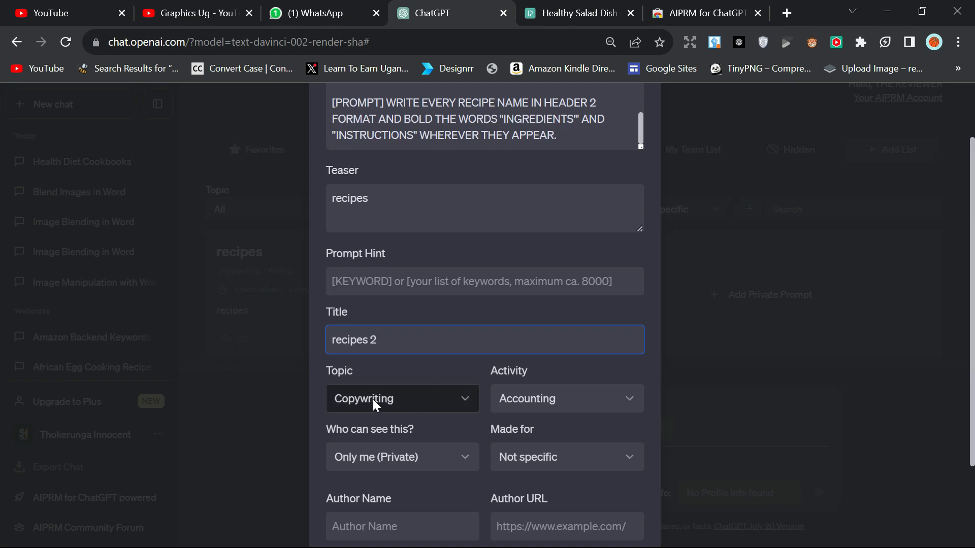
# Step: Set the new prompt's activity to Writing under the Copywriting topic
pyautogui.click(424, 396)
pyautogui.click(425, 396)
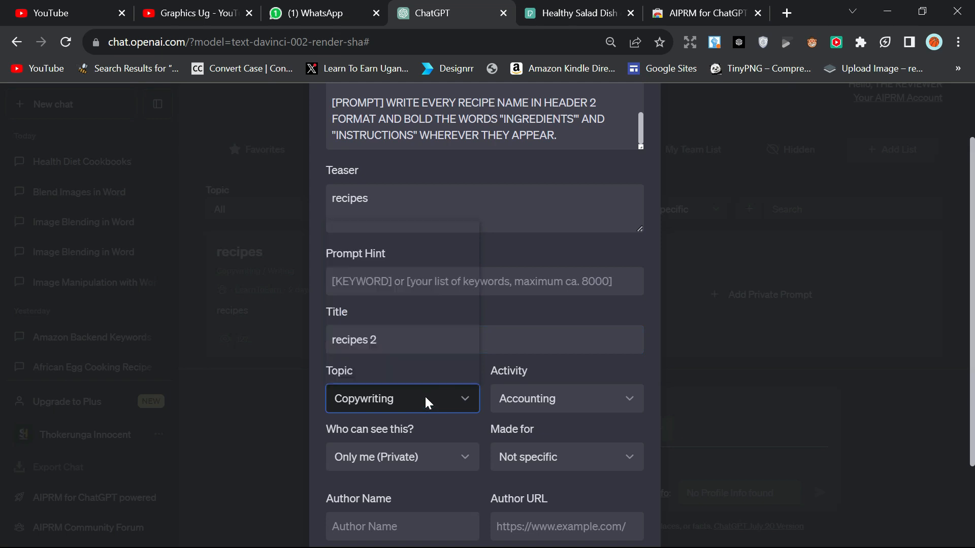
pyautogui.click(546, 399)
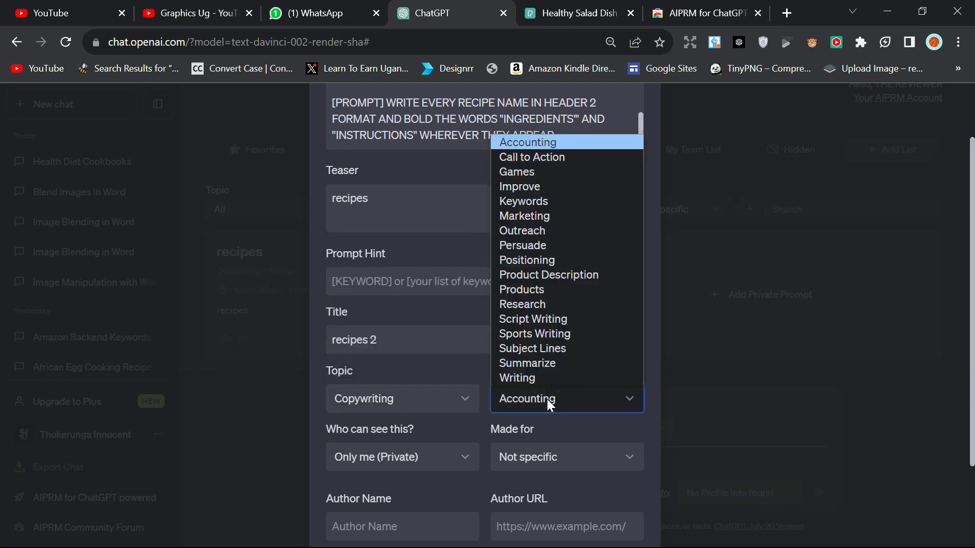
pyautogui.click(528, 380)
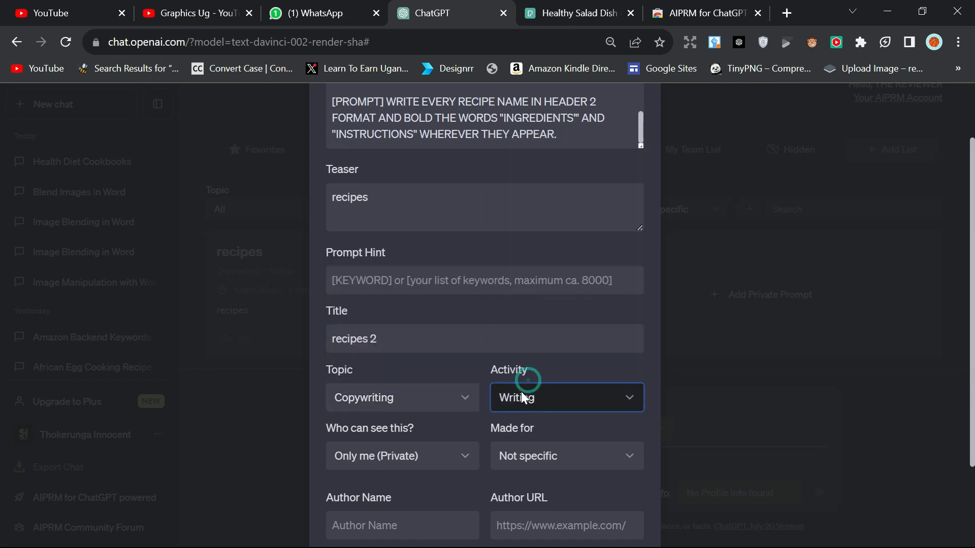
pyautogui.scroll(-2, 477, 386)
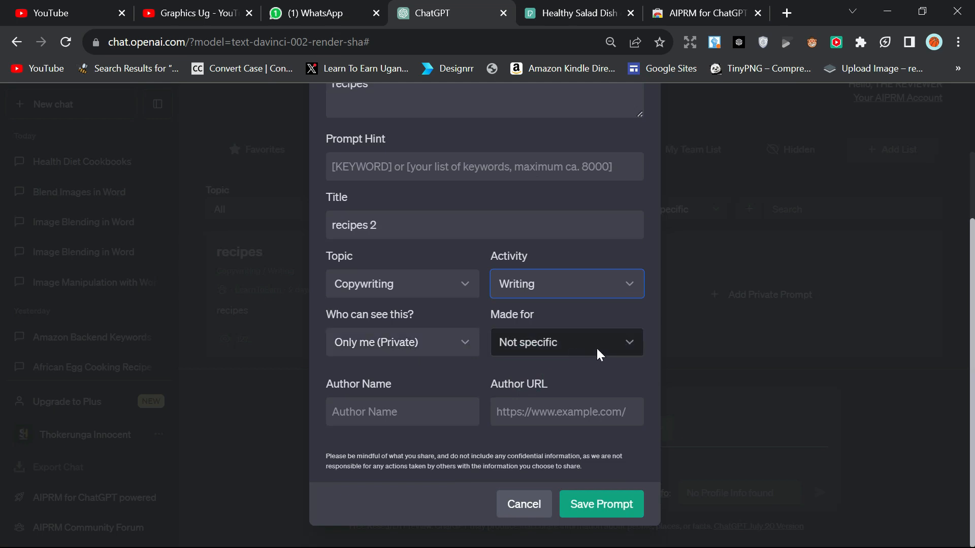
pyautogui.click(572, 346)
pyautogui.click(573, 348)
pyautogui.click(573, 348)
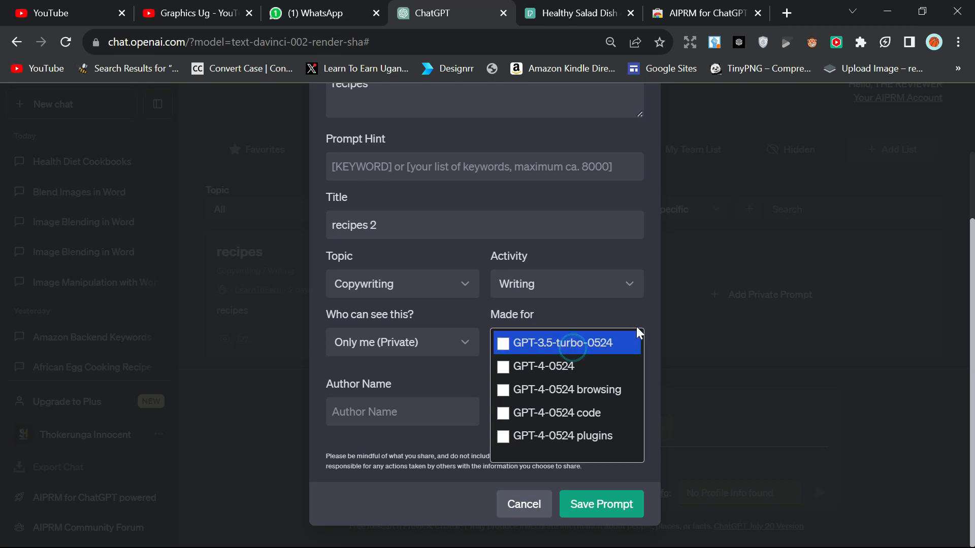
pyautogui.click(650, 314)
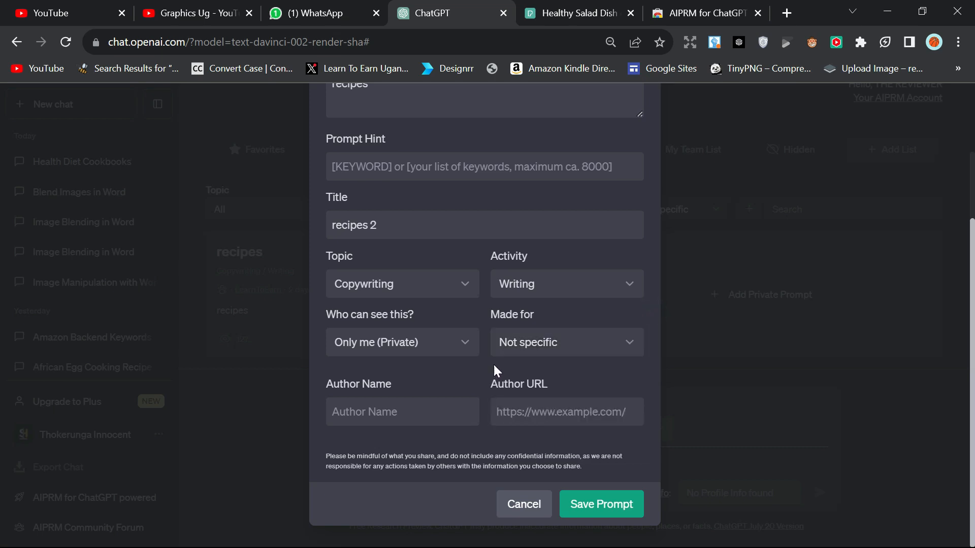
# Step: Fill in the author name as LearnToEarn and the author URL with the suggested YouTube channel address
pyautogui.click(381, 412)
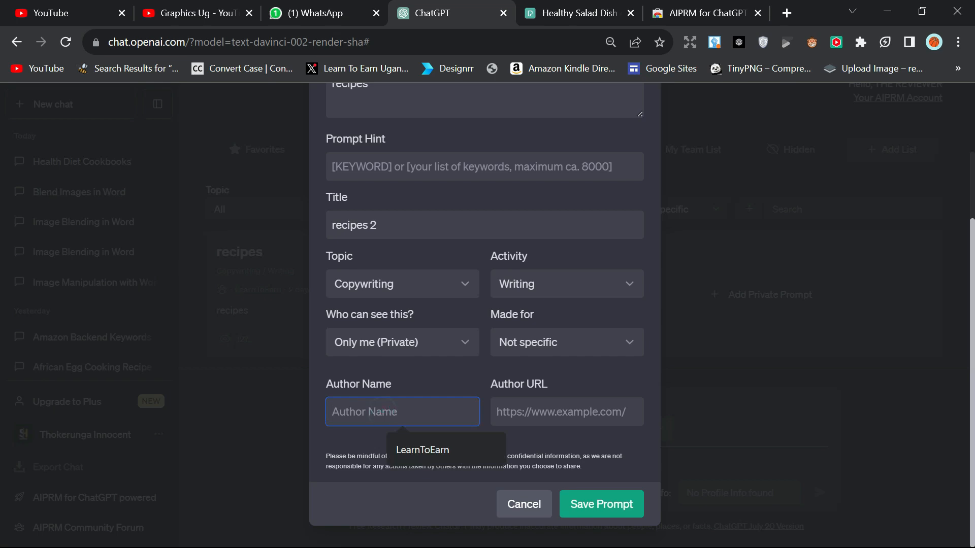
pyautogui.click(421, 450)
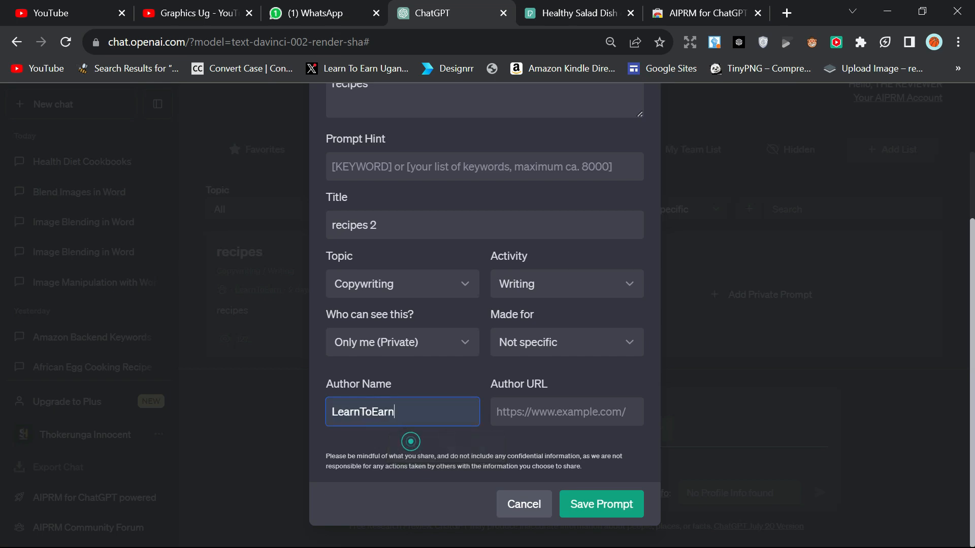
pyautogui.click(540, 401)
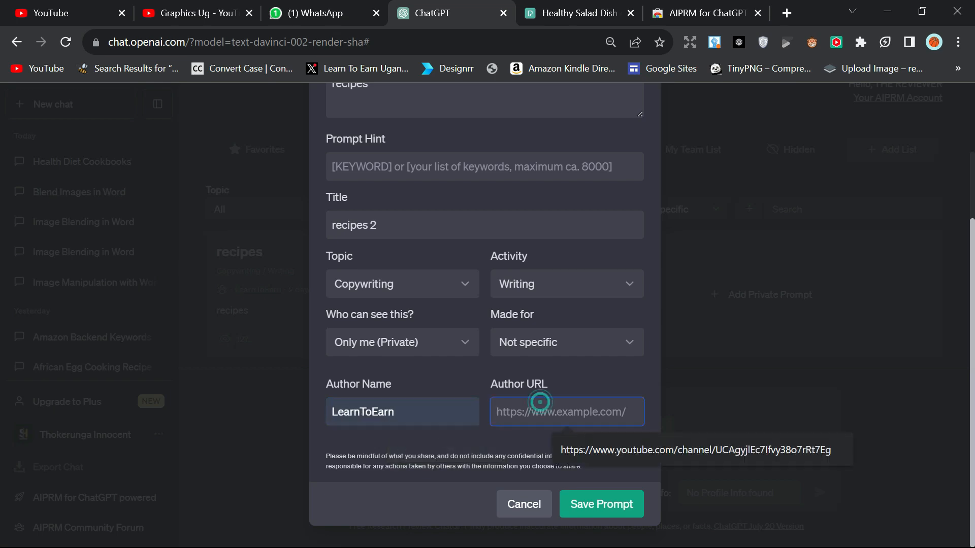
pyautogui.click(612, 451)
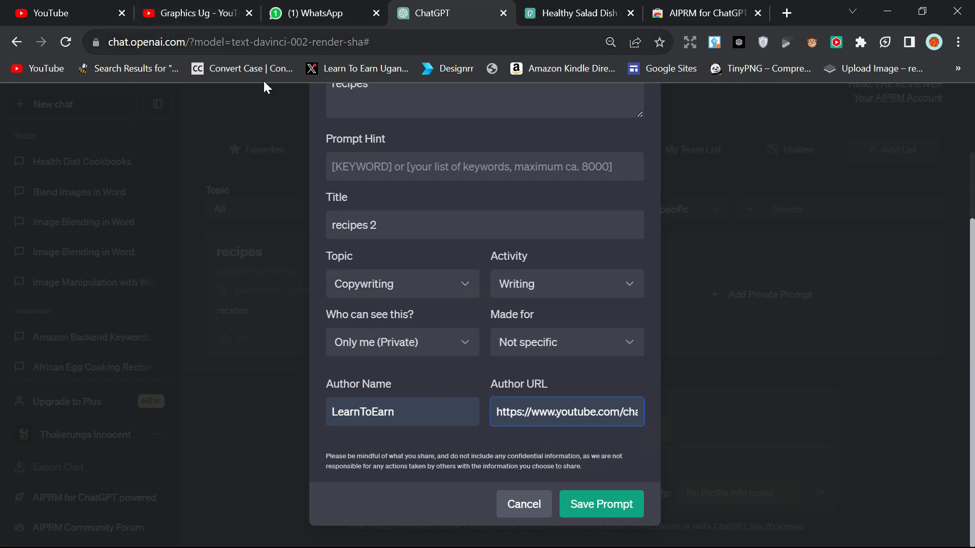
# Step: Set the required prompt hint to "Paste your content here" and save the prompt
pyautogui.click(584, 508)
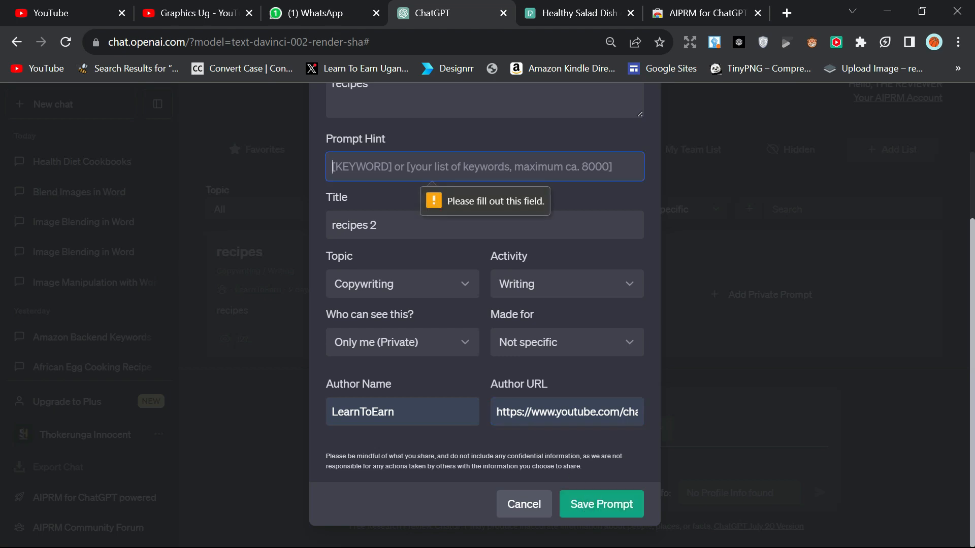
pyautogui.click(399, 162)
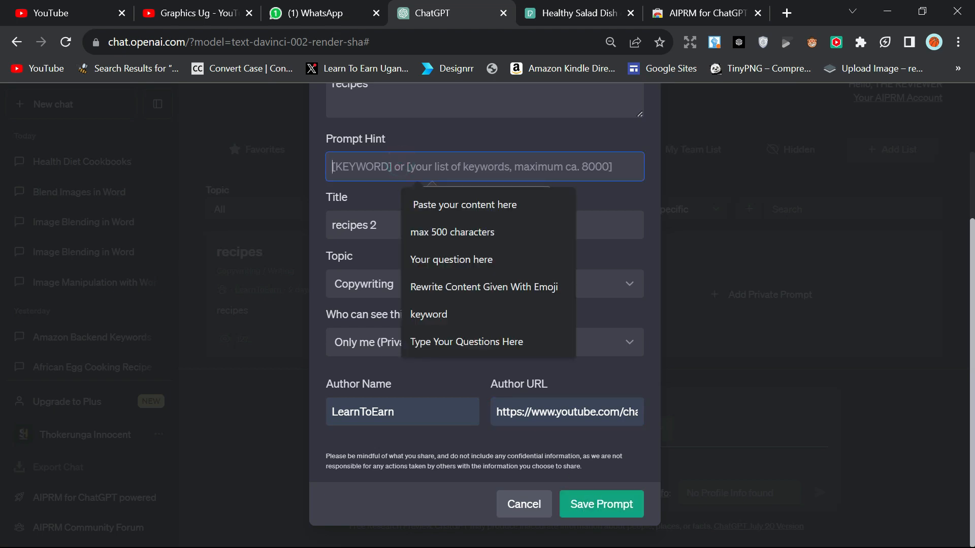
pyautogui.click(432, 205)
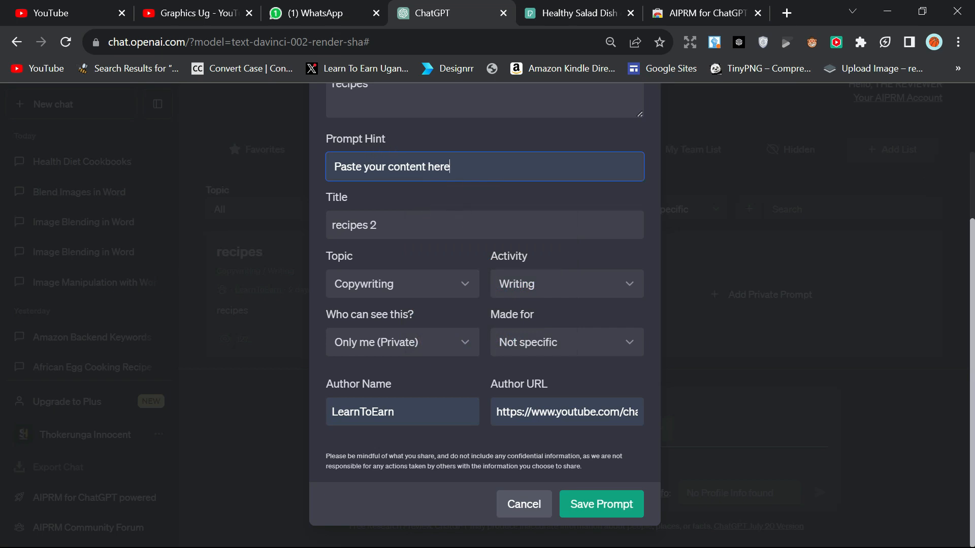
pyautogui.click(589, 505)
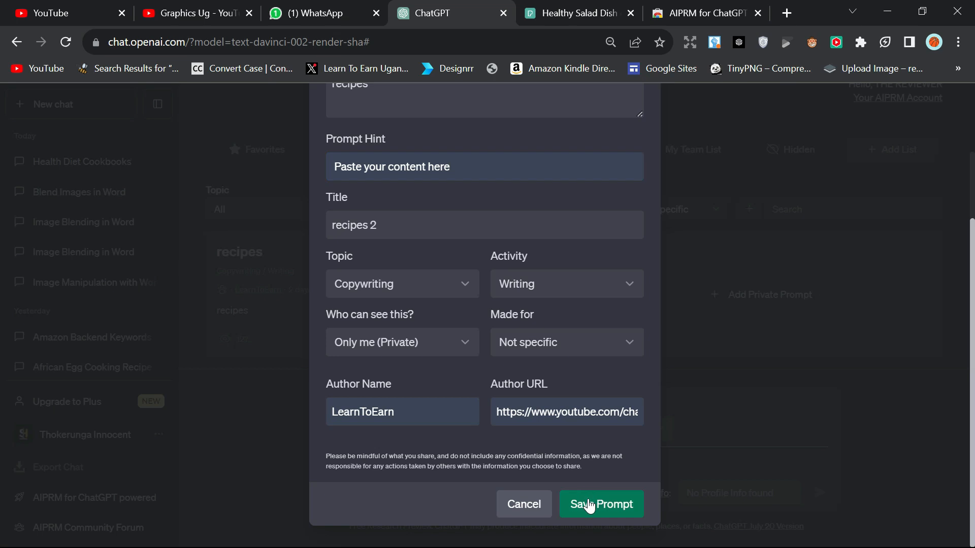
pyautogui.click(589, 505)
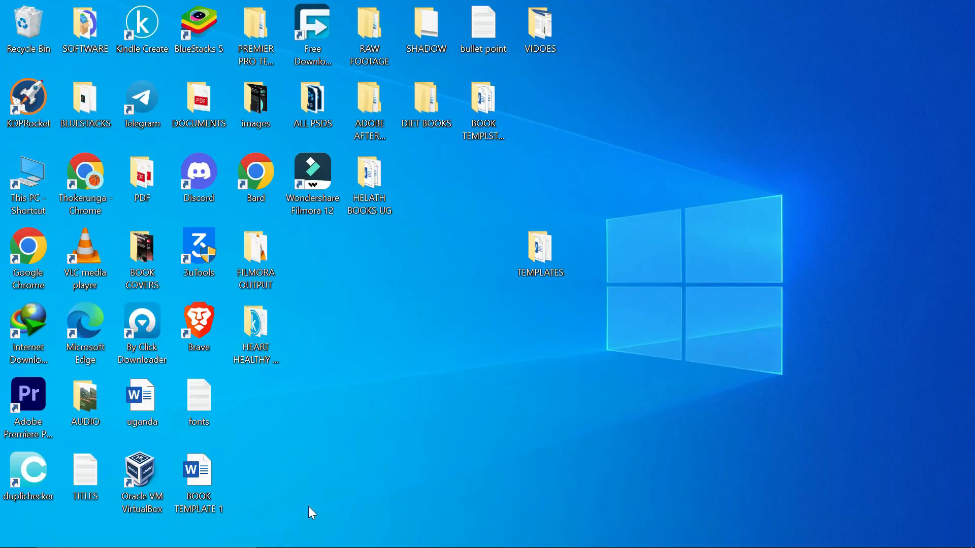
# Step: Open the titles text file from the TEMPLATES folder on the desktop
pyautogui.doubleClick(533, 277)
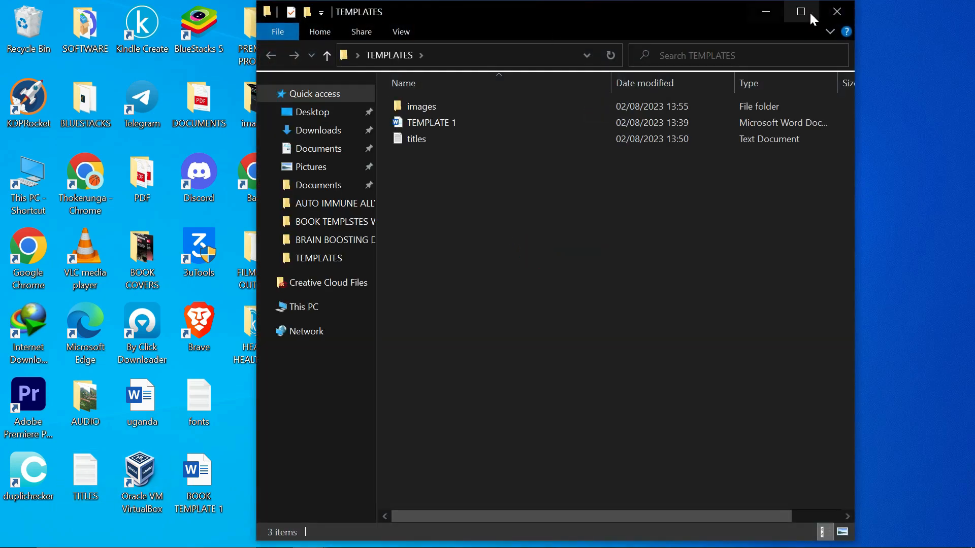
pyautogui.doubleClick(444, 140)
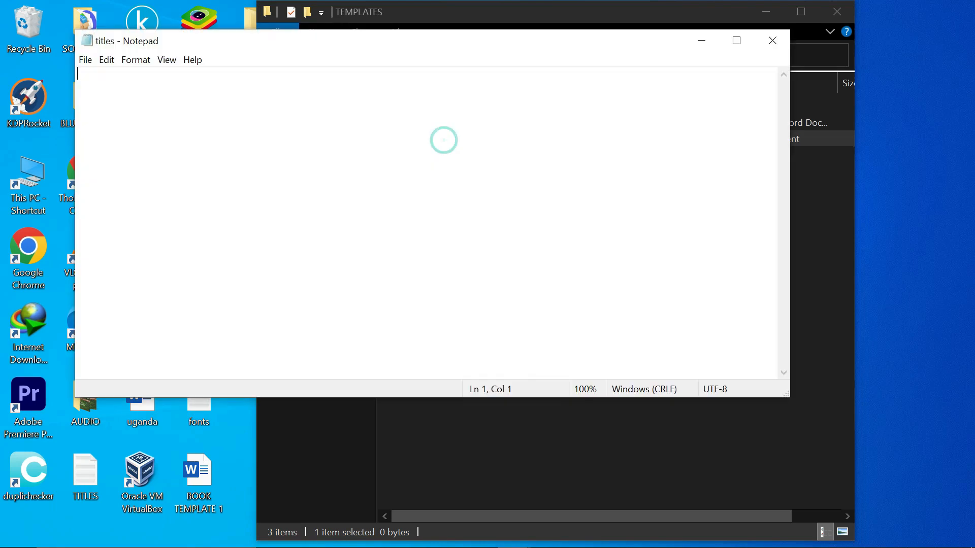
# Step: Close the empty titles file and the TEMPLATES folder window
pyautogui.click(769, 38)
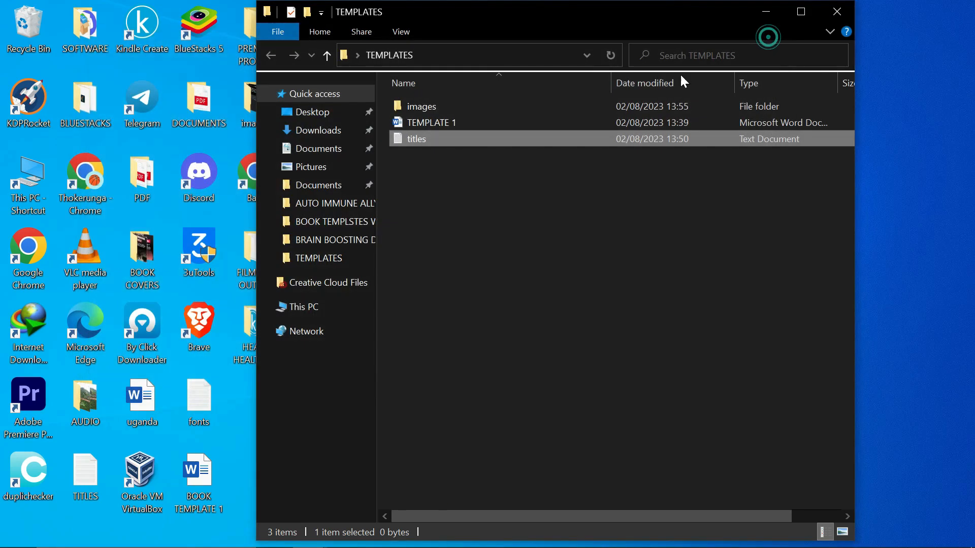
pyautogui.moveTo(531, 547)
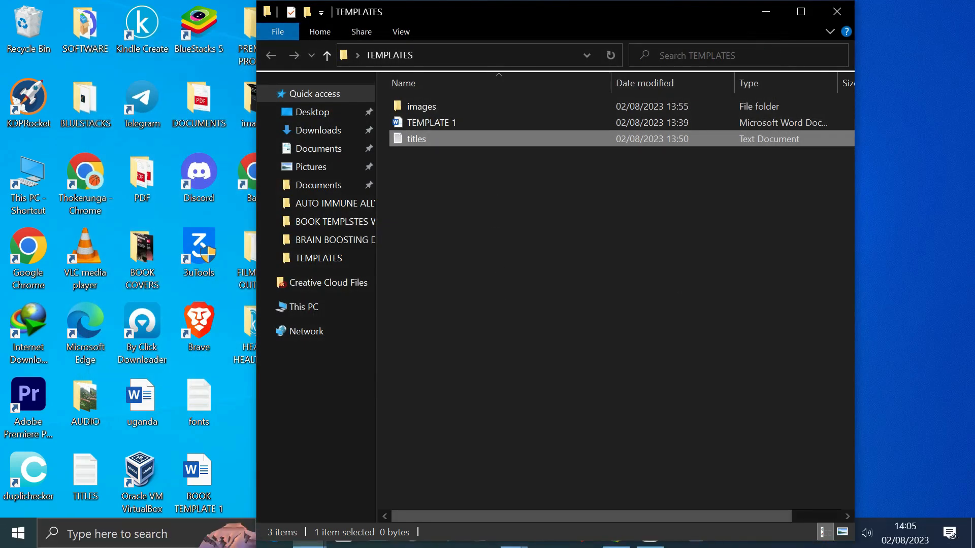
pyautogui.click(836, 11)
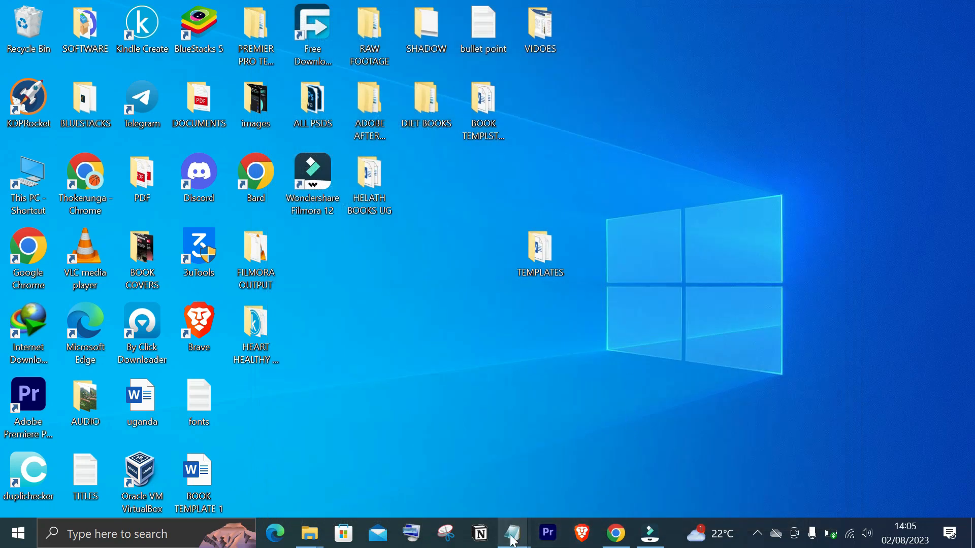
# Step: Bring the unsaved list of cookbook titles forward in Notepad, then narrow and move its window to free up the desktop
pyautogui.moveTo(513, 541)
pyautogui.click(563, 448)
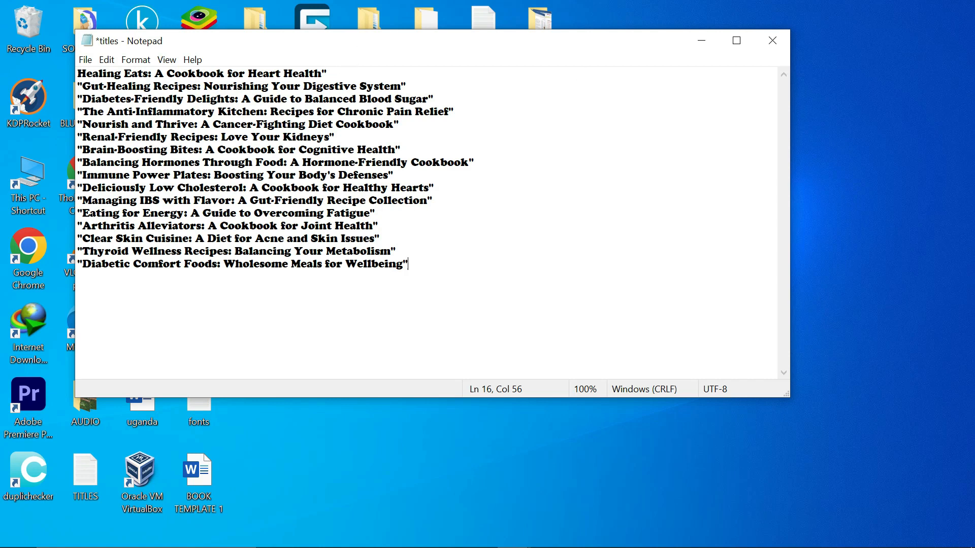
pyautogui.moveTo(791, 215); pyautogui.dragTo(373, 200)
pyautogui.moveTo(226, 50); pyautogui.dragTo(161, 38)
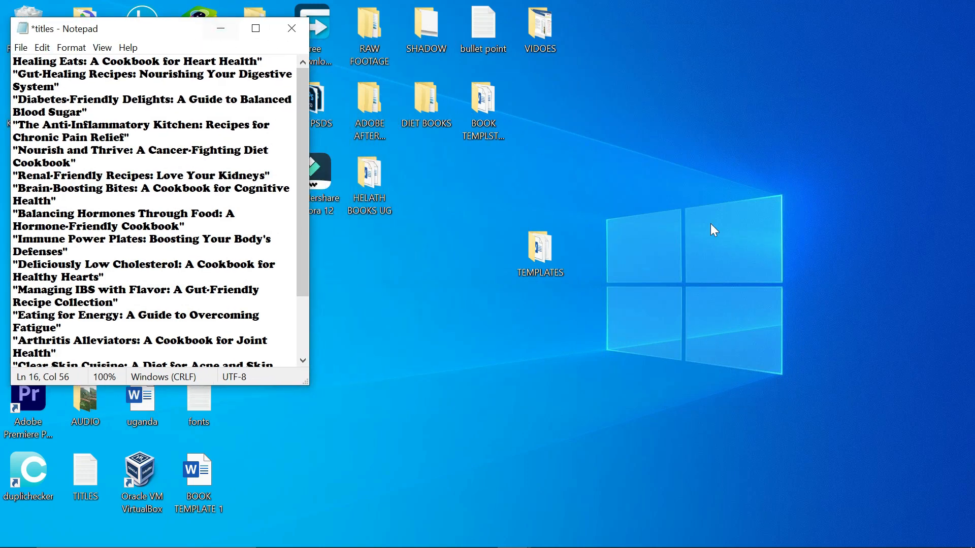
pyautogui.click(740, 296)
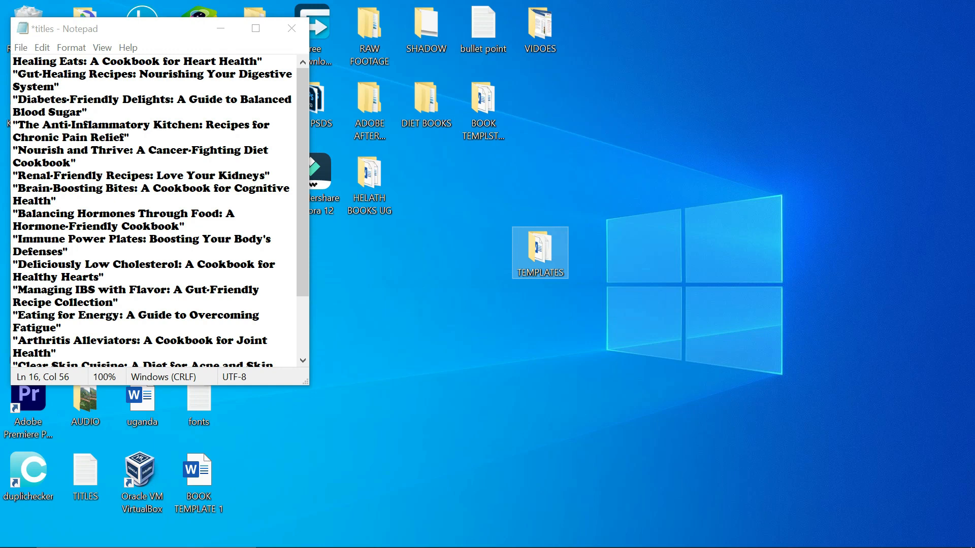
pyautogui.click(172, 31)
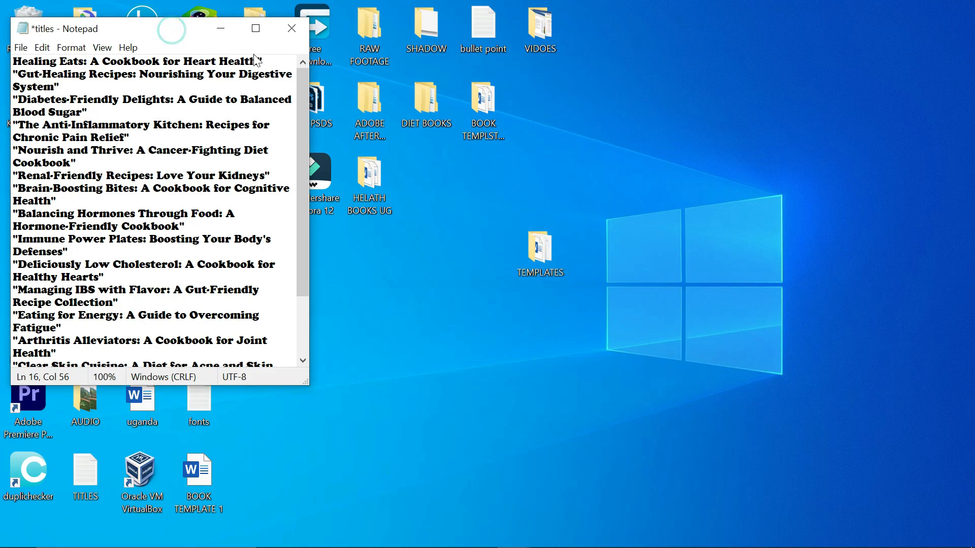
# Step: Copy the TEMPLATE 1 Word document from the TEMPLATES folder and get the folder window out of the way
pyautogui.doubleClick(551, 249)
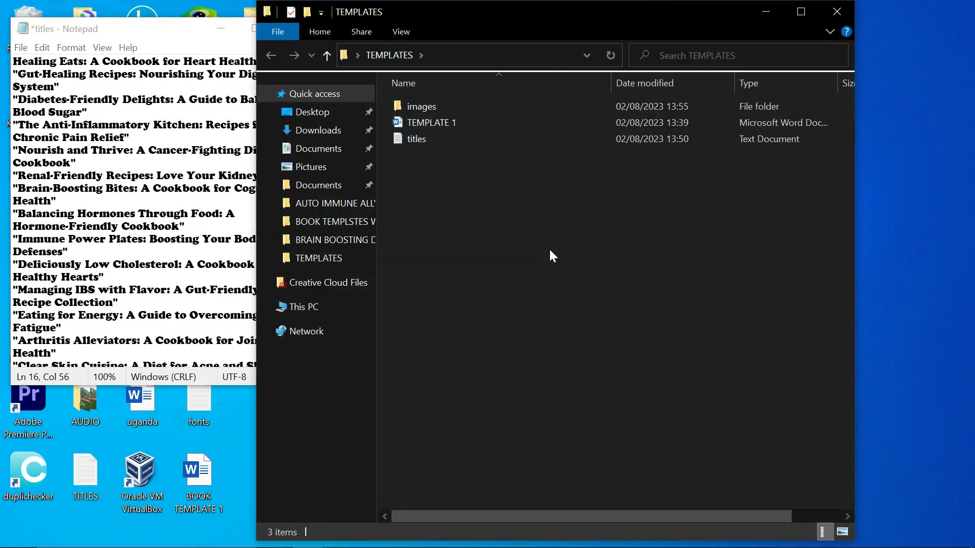
pyautogui.doubleClick(452, 122)
pyautogui.rightClick(453, 122)
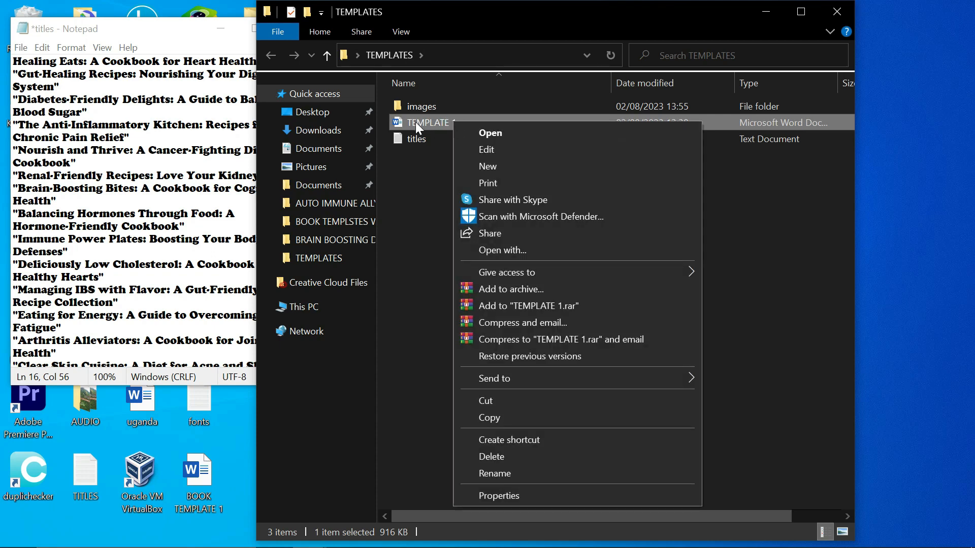
pyautogui.click(525, 418)
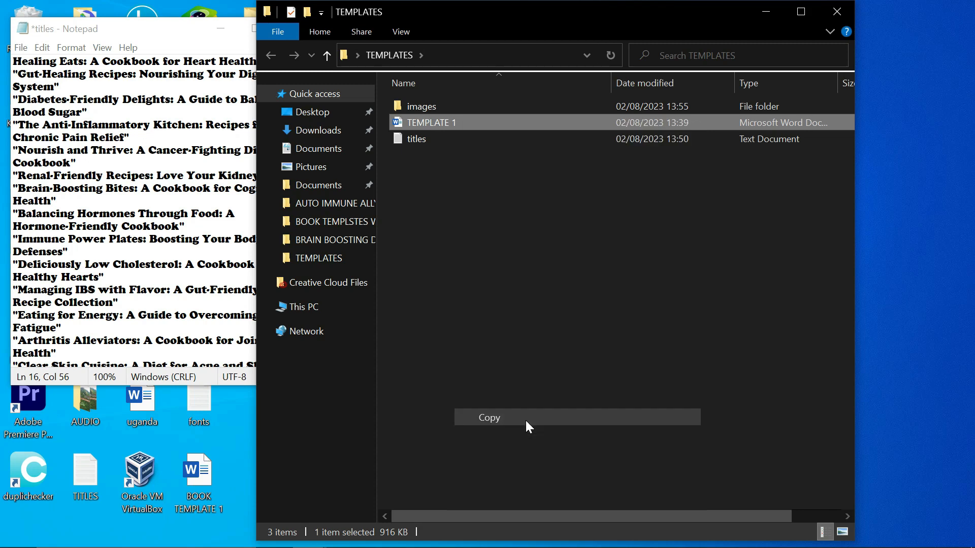
pyautogui.click(767, 13)
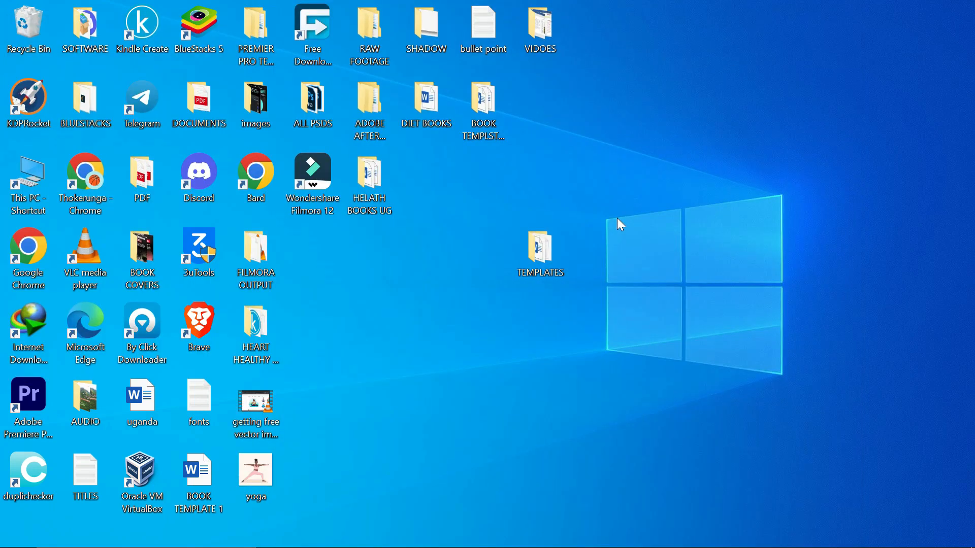
# Step: Create a new desktop folder named MY BOOKS
pyautogui.rightClick(624, 124)
pyautogui.moveTo(709, 247)
pyautogui.click(509, 246)
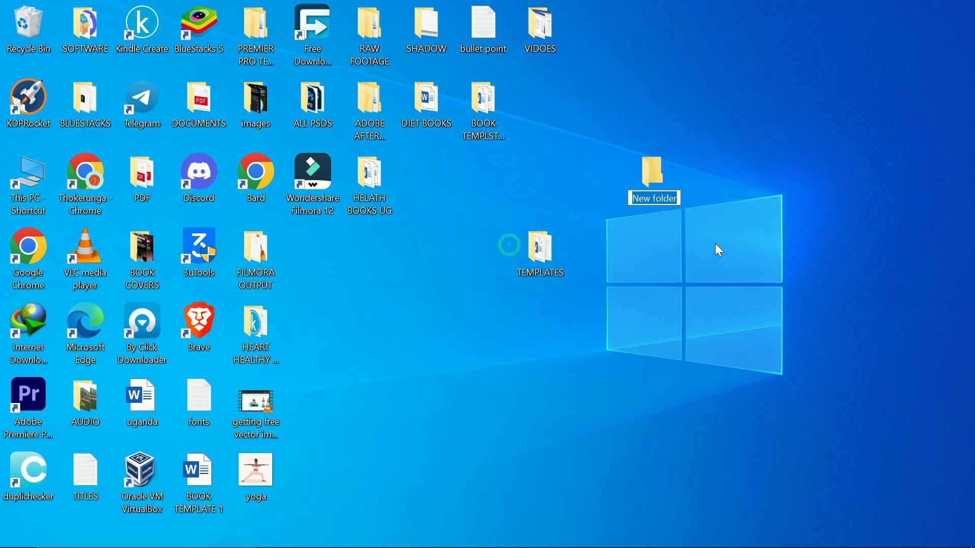
pyautogui.write('MY ')
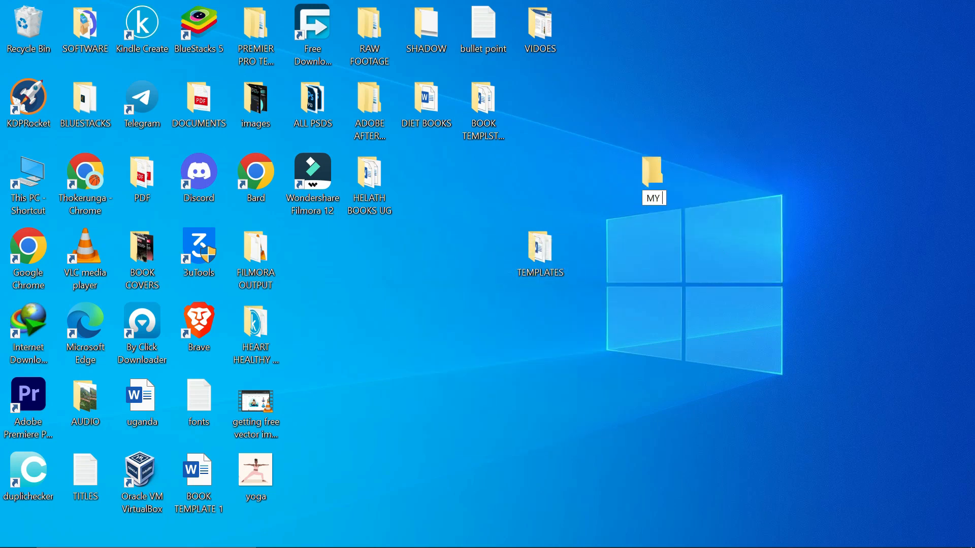
pyautogui.write('BOOKS')
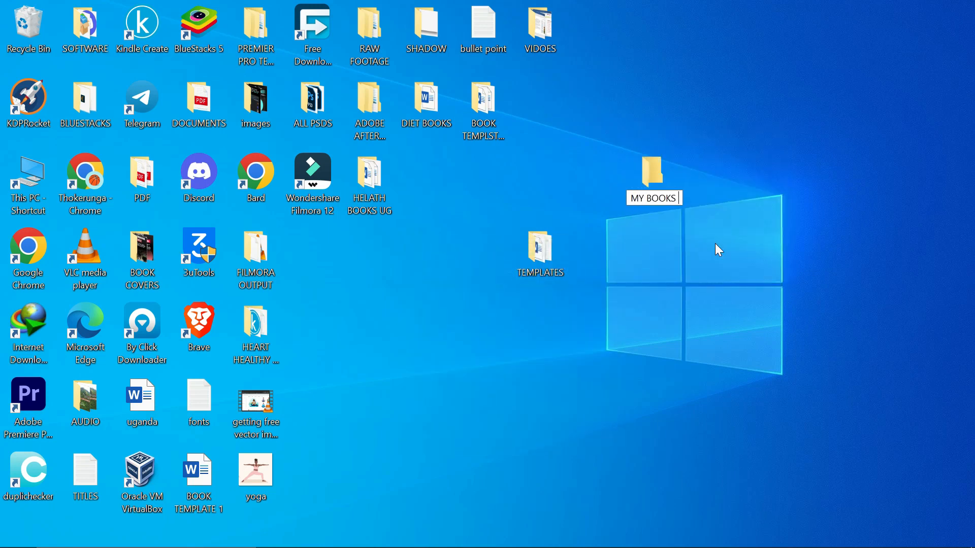
pyautogui.click(715, 244)
# Step: Paste the TEMPLATE 1 document into the MY BOOKS folder and open the desktop's TITLES text file alongside it
pyautogui.doubleClick(654, 175)
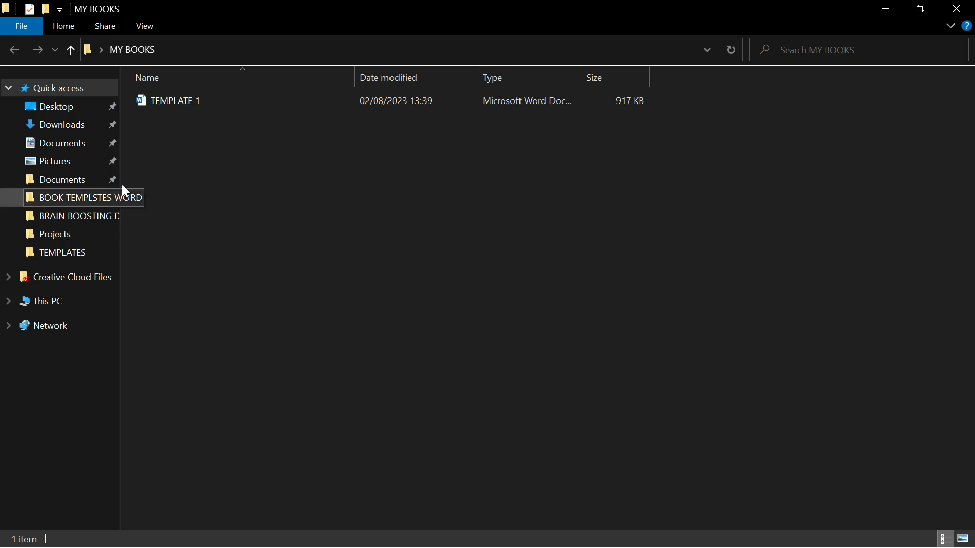
pyautogui.click(919, 9)
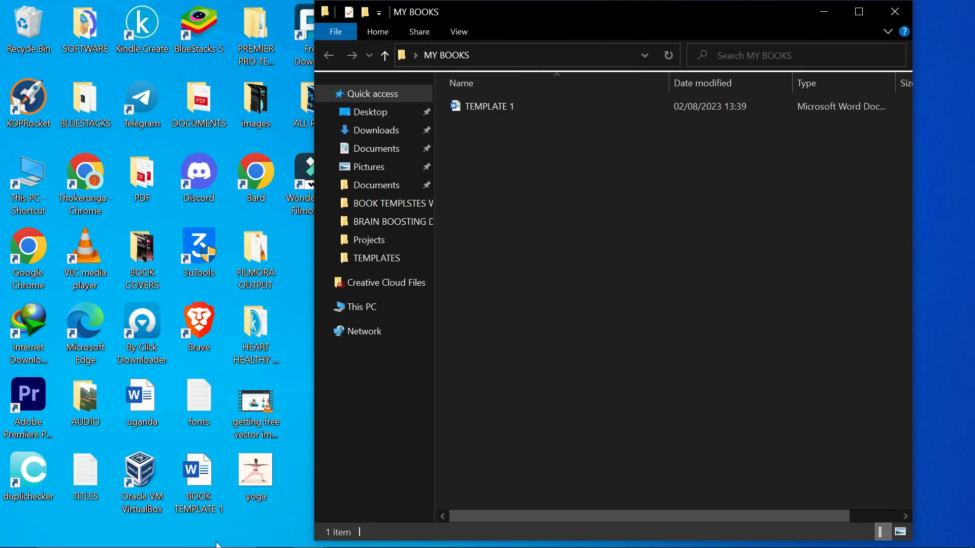
pyautogui.doubleClick(78, 483)
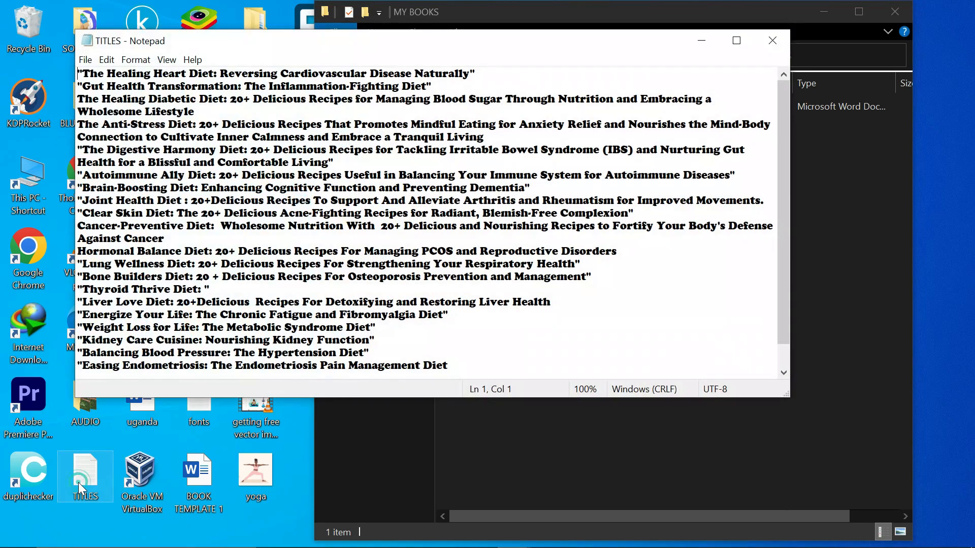
pyautogui.moveTo(641, 49); pyautogui.dragTo(790, 249)
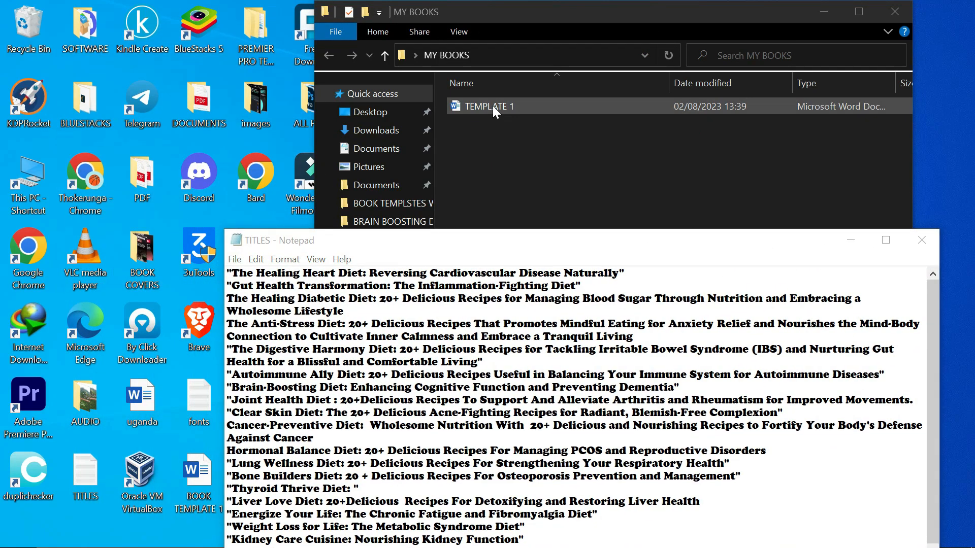
# Step: Rename the TEMPLATE 1 document in the MY BOOKS folder as HEALING HEART
pyautogui.rightClick(493, 106)
pyautogui.click(554, 458)
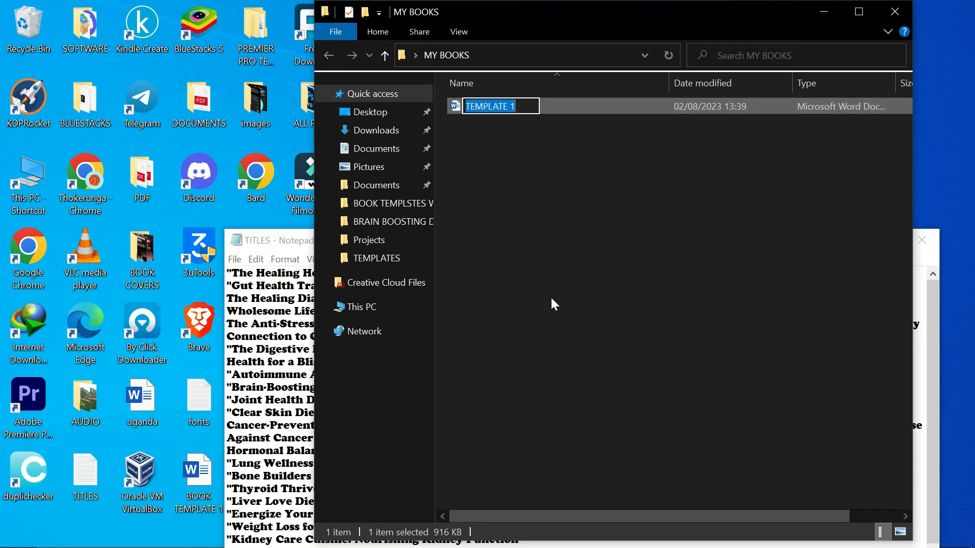
pyautogui.moveTo(520, 23); pyautogui.dragTo(609, 53)
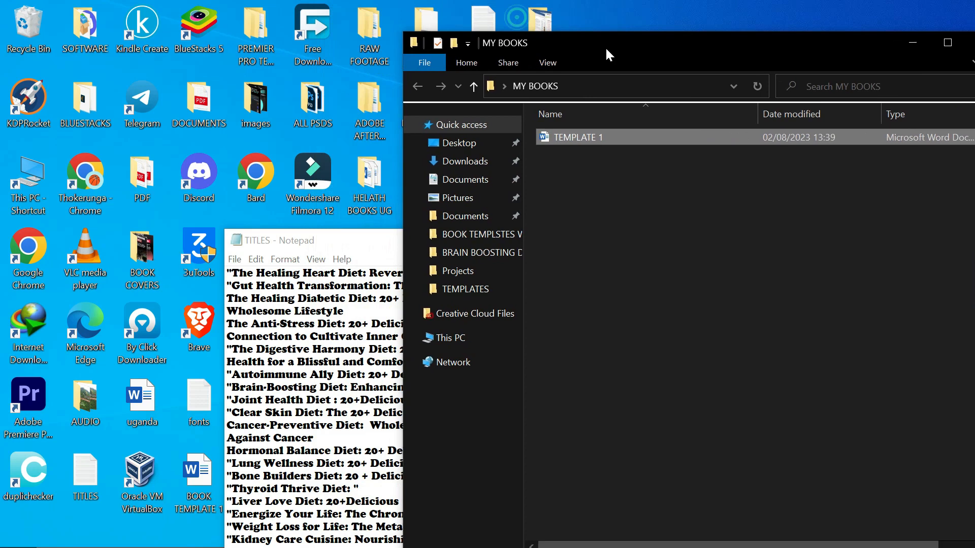
pyautogui.rightClick(597, 136)
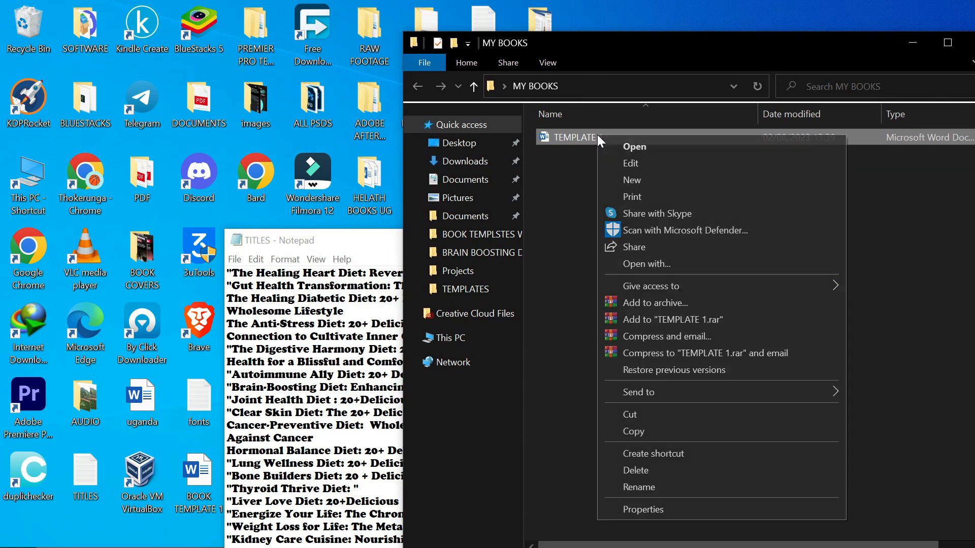
pyautogui.click(640, 486)
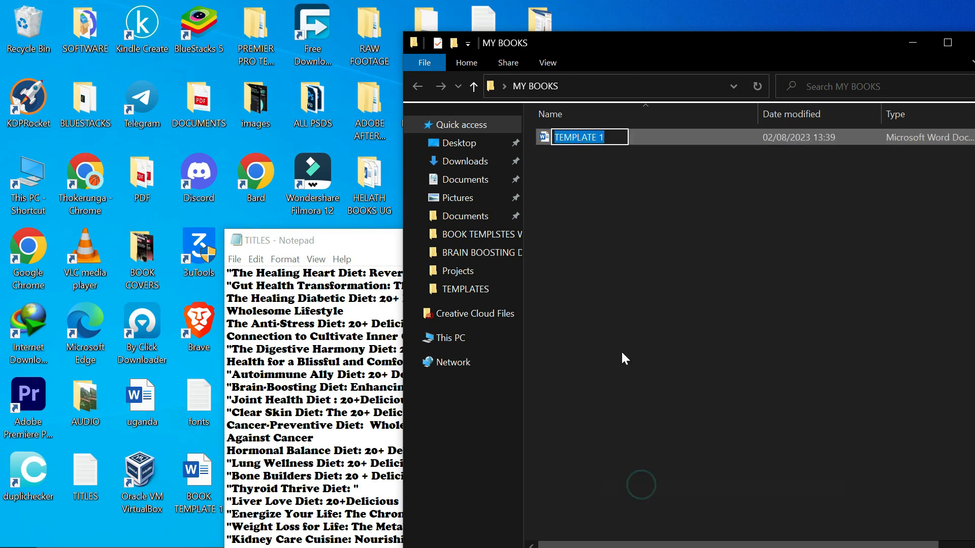
pyautogui.write('HEALING')
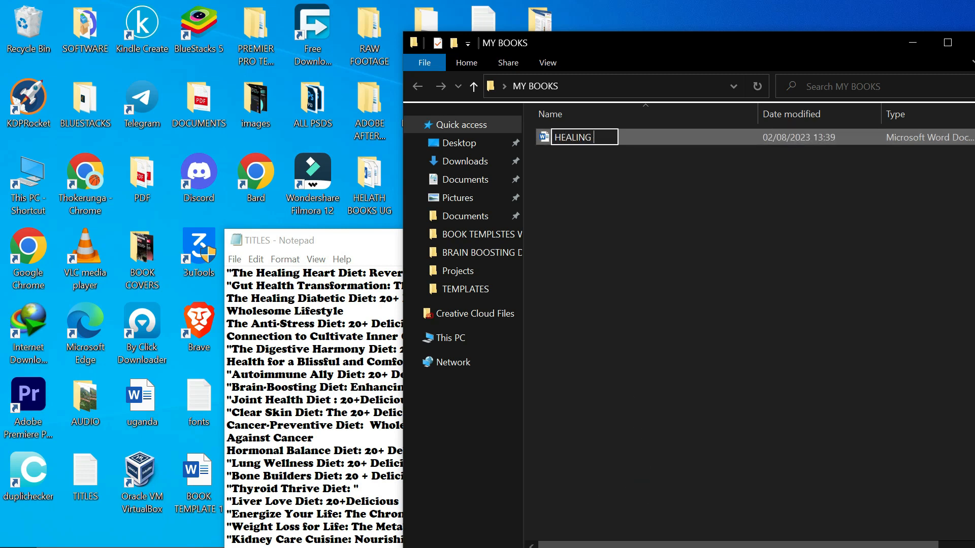
pyautogui.write(' HEART')
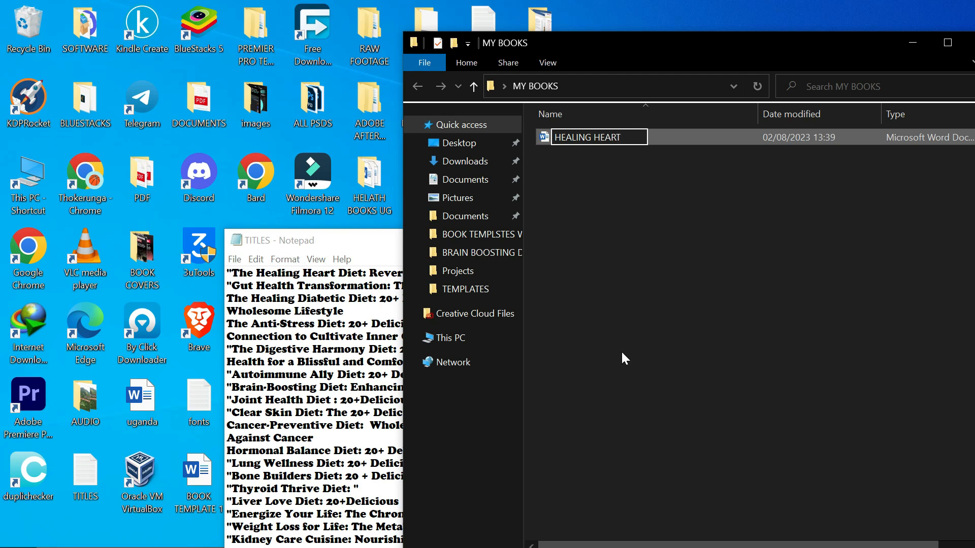
pyautogui.click(623, 352)
# Step: Paste another copy of TEMPLATE 1 into the MY BOOKS folder and rename it GUT HEALTH
pyautogui.rightClick(594, 210)
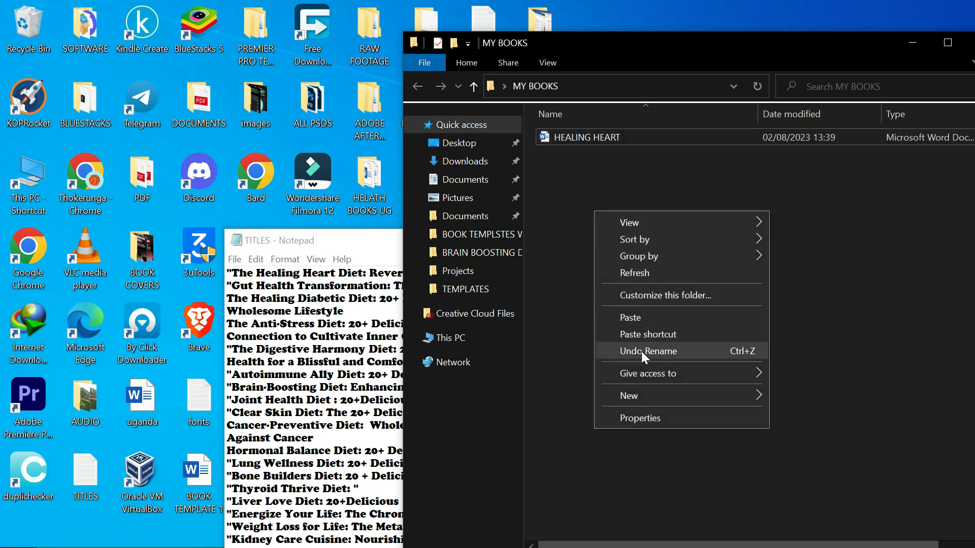
pyautogui.click(642, 317)
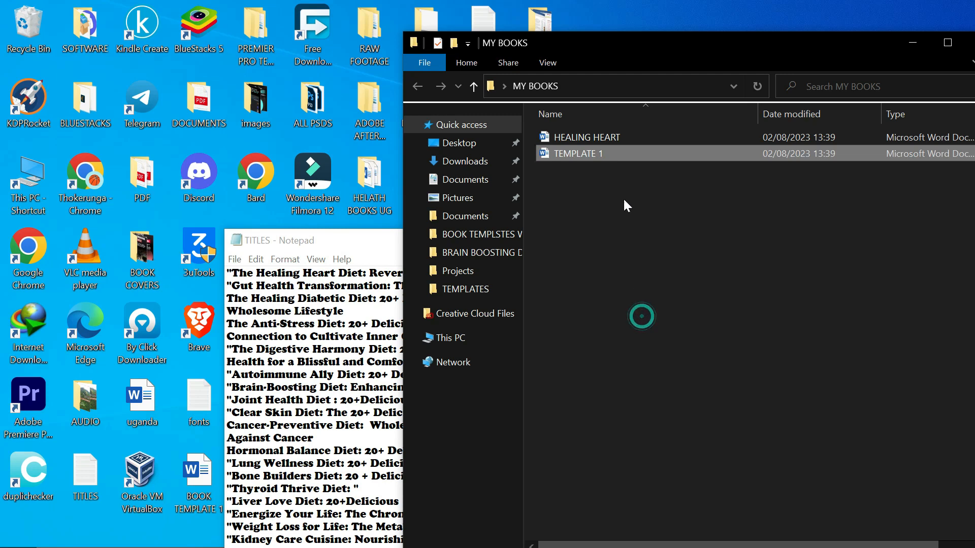
pyautogui.rightClick(608, 154)
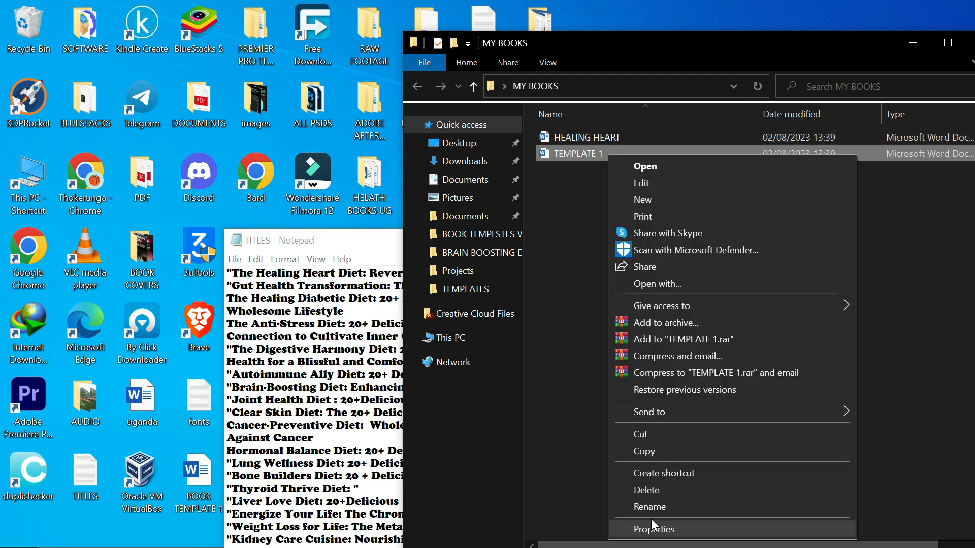
pyautogui.click(650, 506)
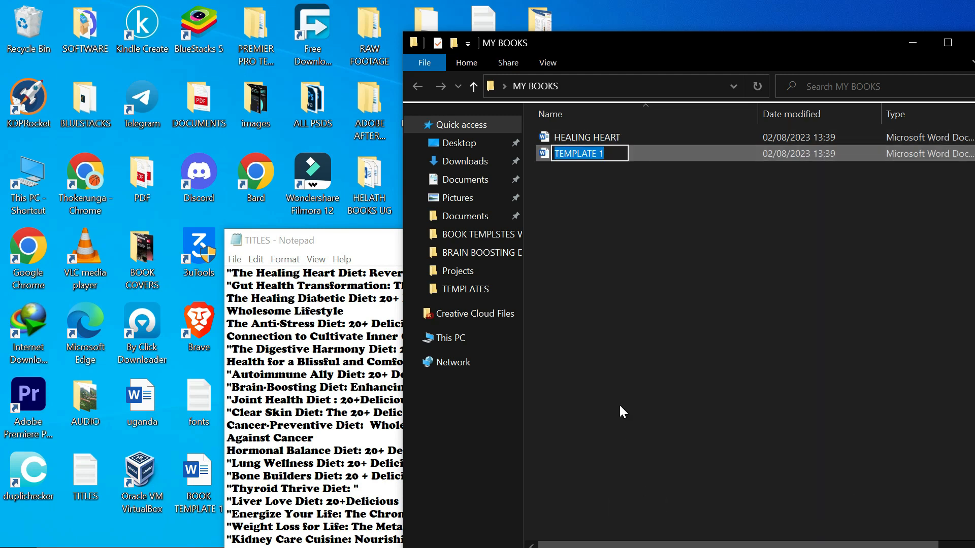
pyautogui.write('GUT HEALTH')
pyautogui.press('Return')
# Step: Paste a third copy of TEMPLATE 1 into the MY BOOKS folder and rename it BRAIN BOOSTING DIET
pyautogui.rightClick(615, 208)
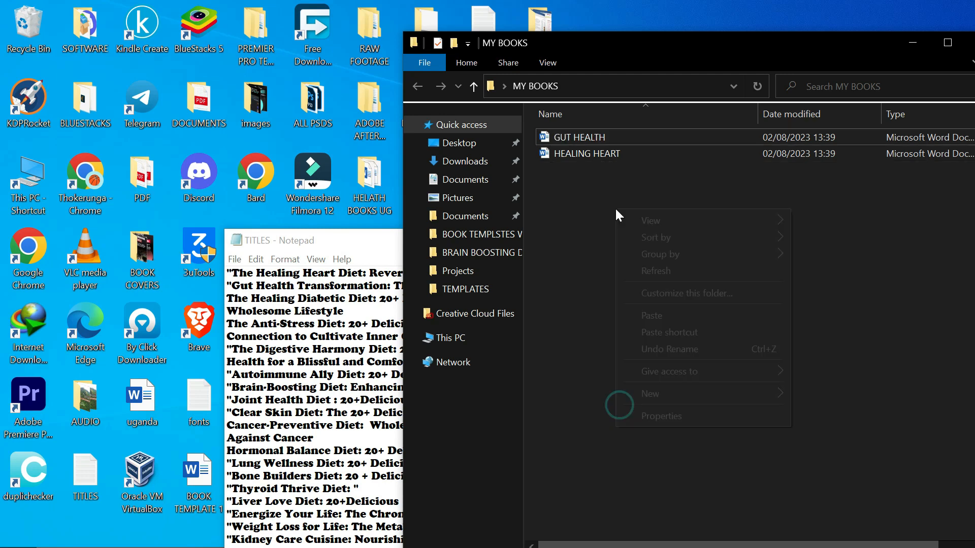
pyautogui.click(665, 315)
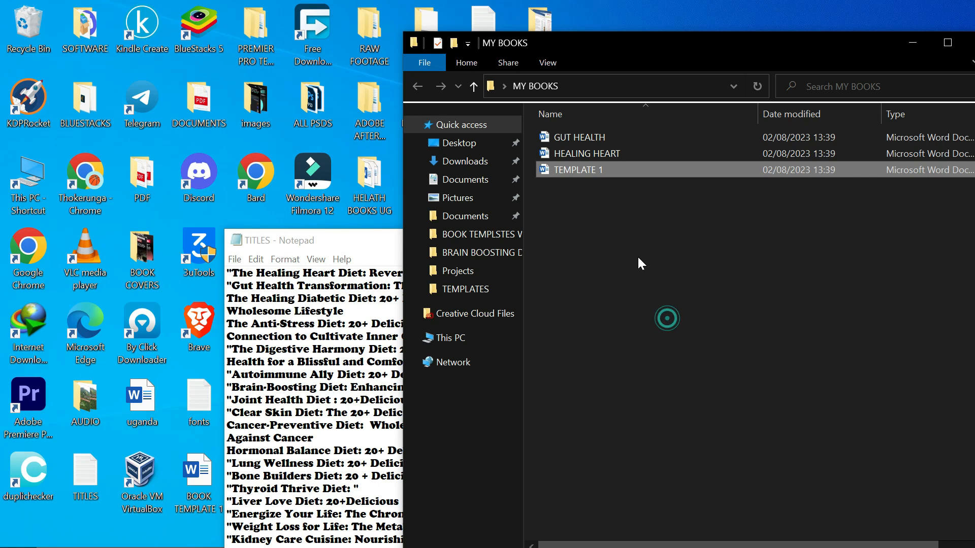
pyautogui.rightClick(610, 170)
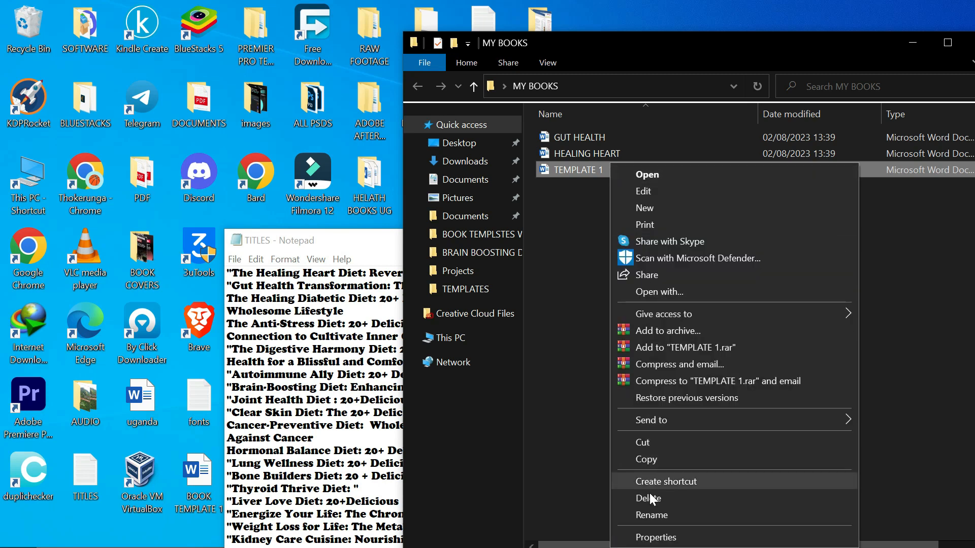
pyautogui.click(650, 512)
pyautogui.write('B')
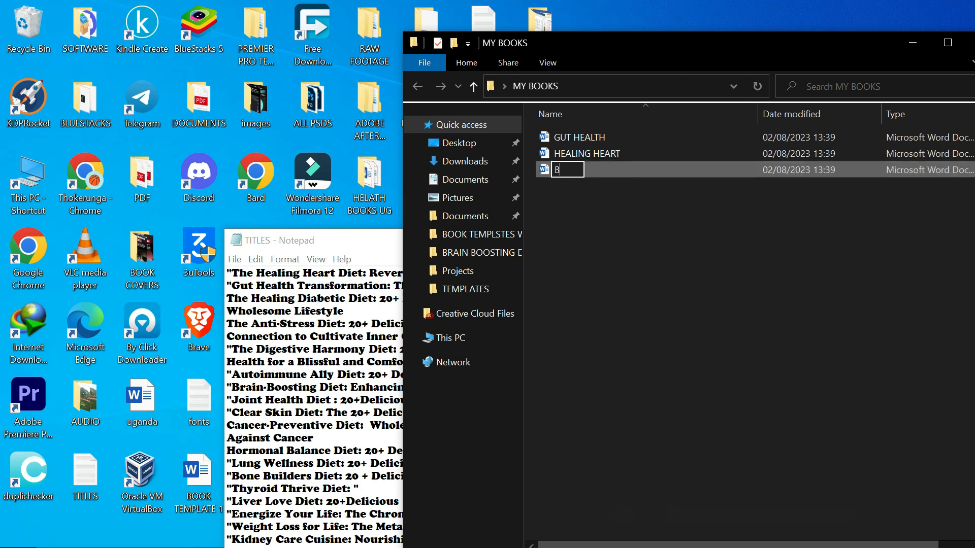
pyautogui.write('RAIN BOOSTING DIET')
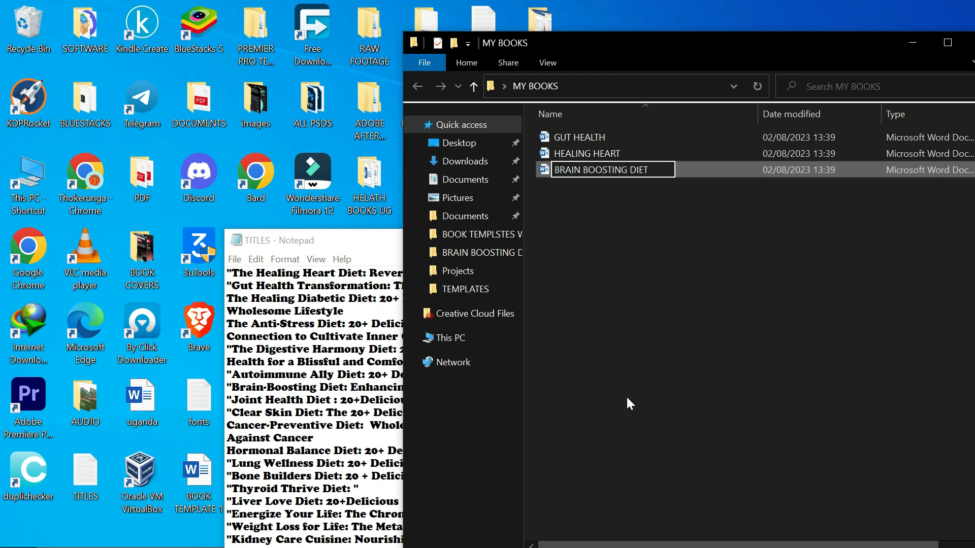
pyautogui.click(627, 397)
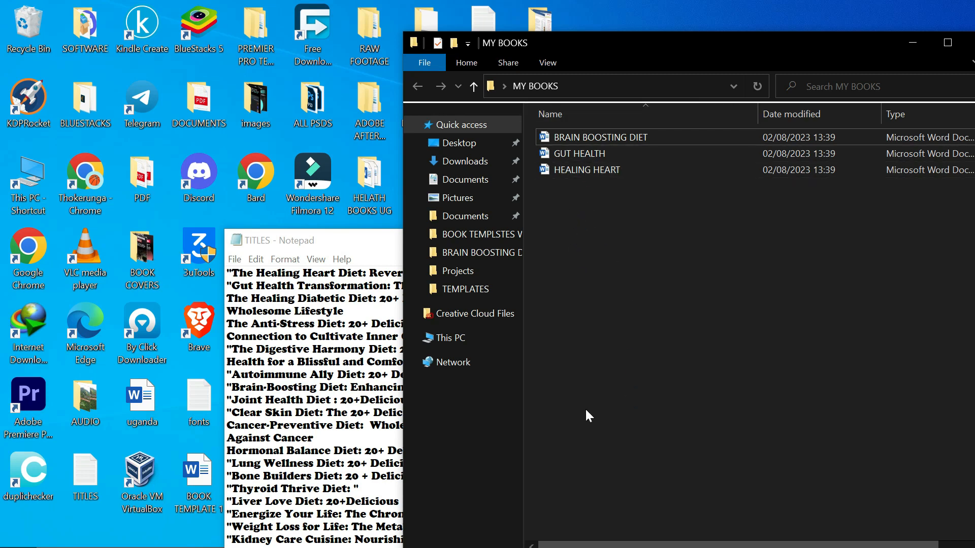
# Step: Rearrange the MY BOOKS and TITLES windows so the full titles list can be read in front of the folder
pyautogui.moveTo(576, 198); pyautogui.dragTo(714, 497)
pyautogui.moveTo(731, 43); pyautogui.dragTo(699, 51)
pyautogui.moveTo(339, 249); pyautogui.dragTo(226, 243)
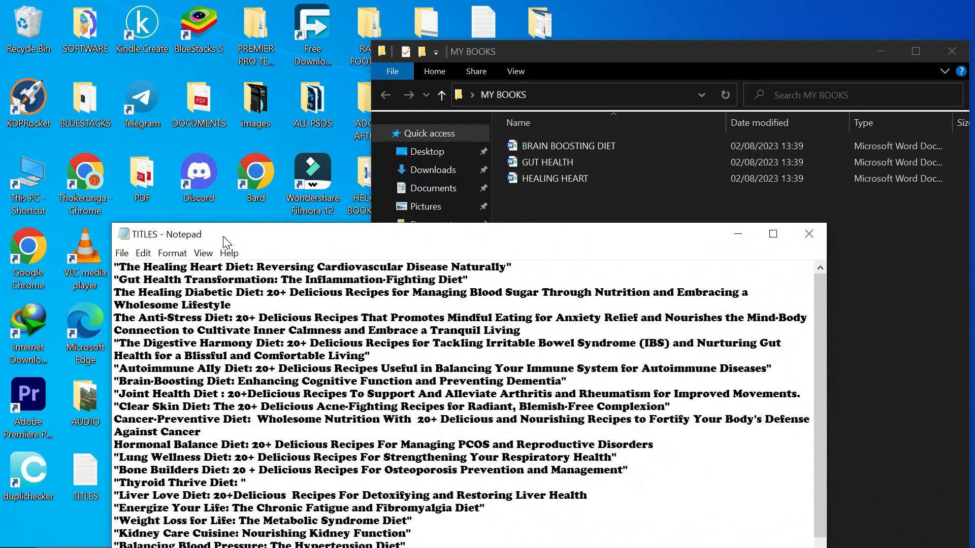
# Step: Open the BRAIN BOOSTING DIET document, dismiss the licence notice and place the cursor on the blank page between INTRODUCTION and CONCLUSION
pyautogui.doubleClick(576, 147)
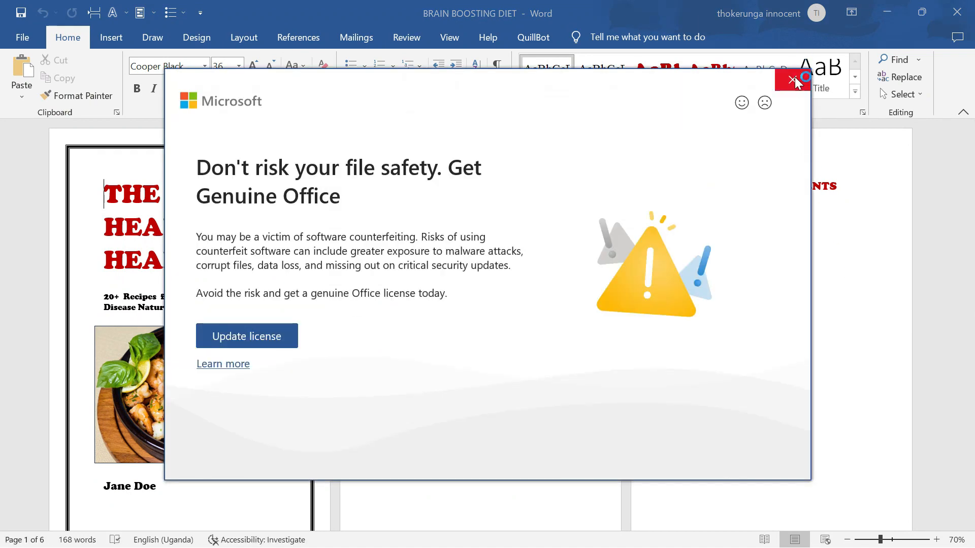
pyautogui.click(792, 79)
pyautogui.scroll(-6, 487, 335)
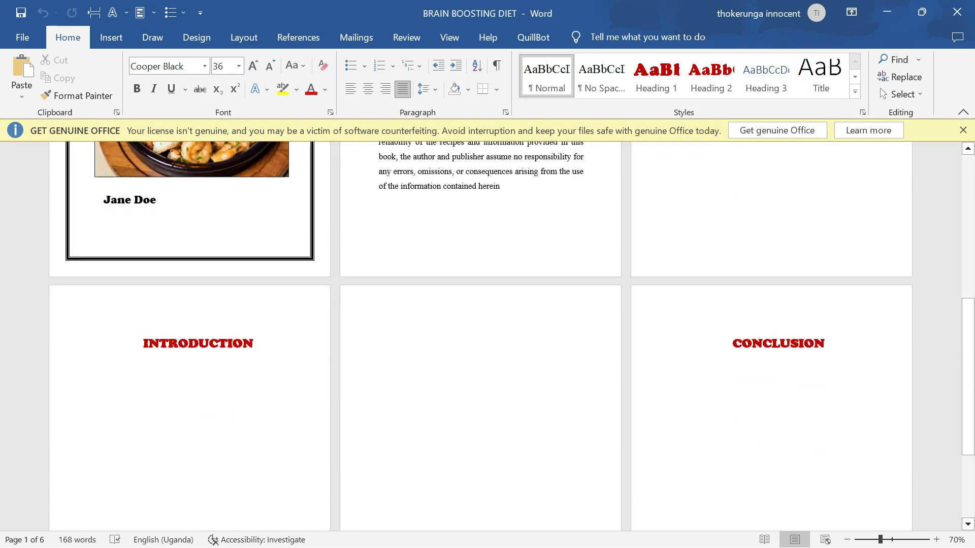
pyautogui.click(385, 263)
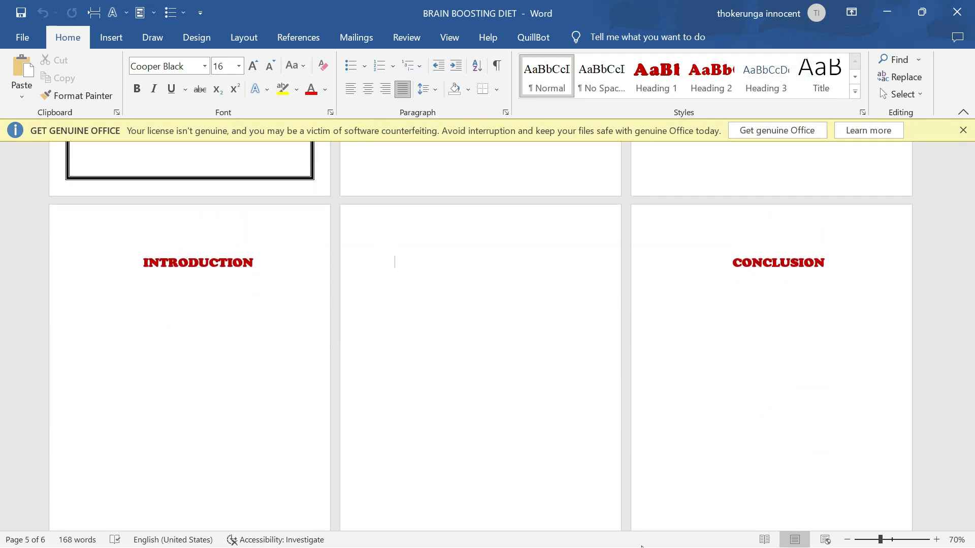
pyautogui.click(886, 12)
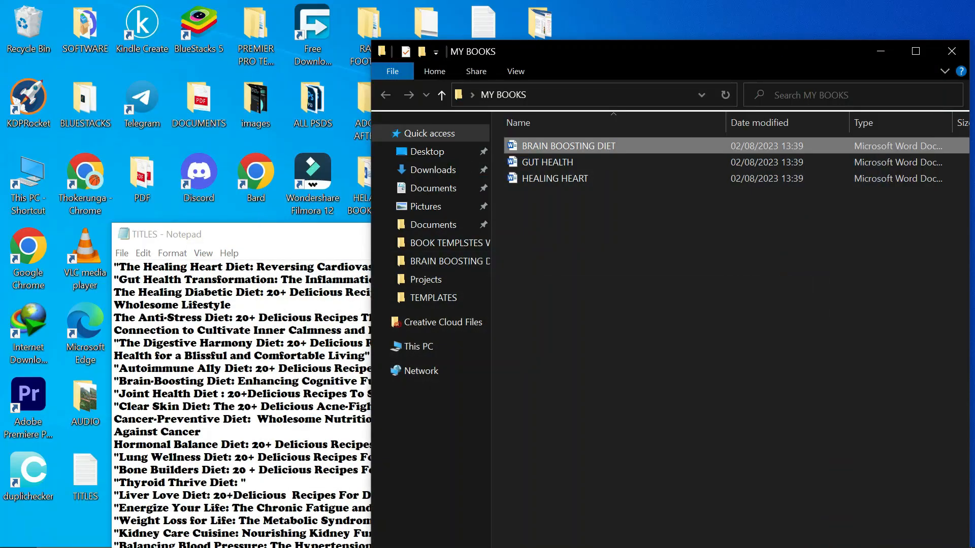
# Step: Copy the title "The Healing Heart Diet: Reversing Cardiovascular Disease Naturally" from the TITLES notes
pyautogui.click(219, 241)
pyautogui.moveTo(485, 266)
pyautogui.mouseDown()
pyautogui.moveTo(514, 265)
pyautogui.moveTo(114, 267)
pyautogui.mouseUp()
pyautogui.rightClick(151, 267)
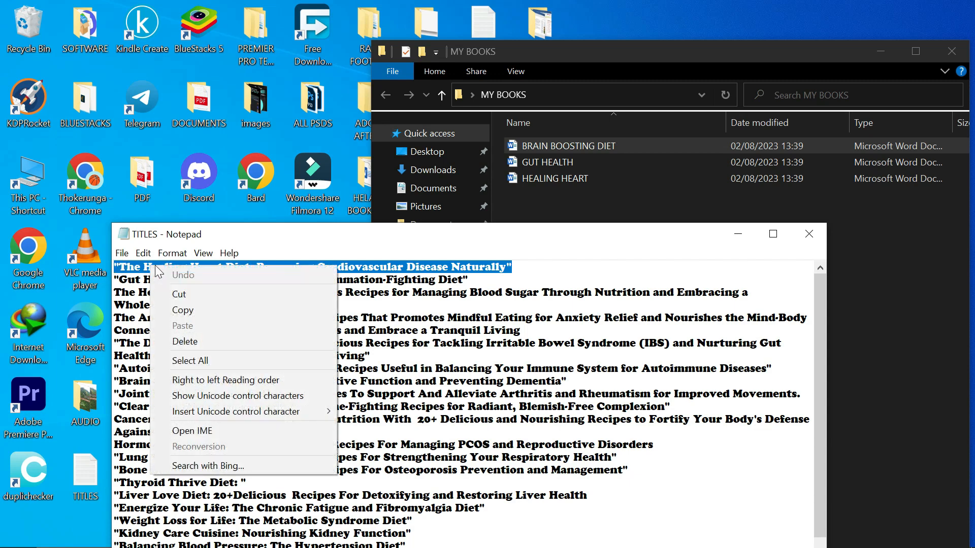
pyautogui.click(209, 316)
pyautogui.click(737, 234)
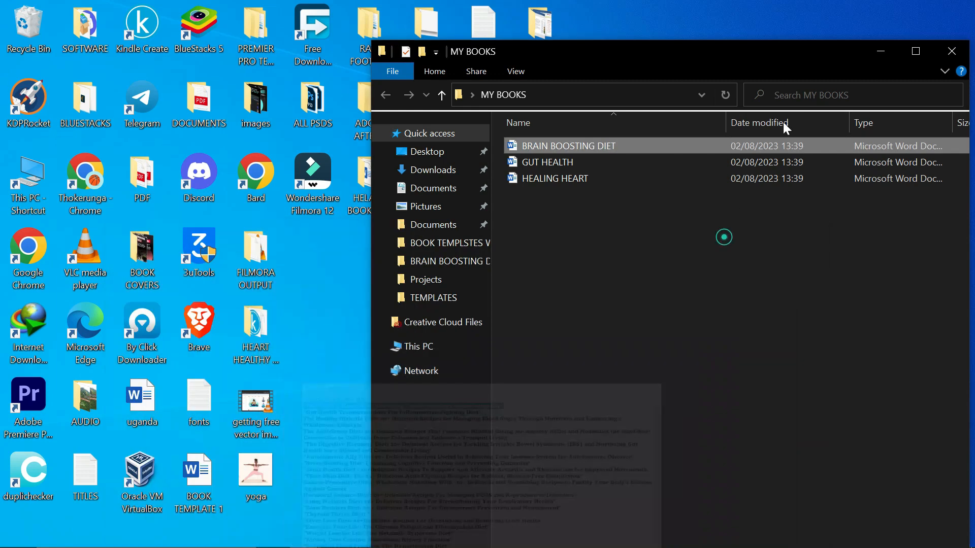
# Step: Switch to ChatGPT in Chrome and submit the copied Healing Heart Diet title in a new chat with the "recipes 2" prompt
pyautogui.click(879, 51)
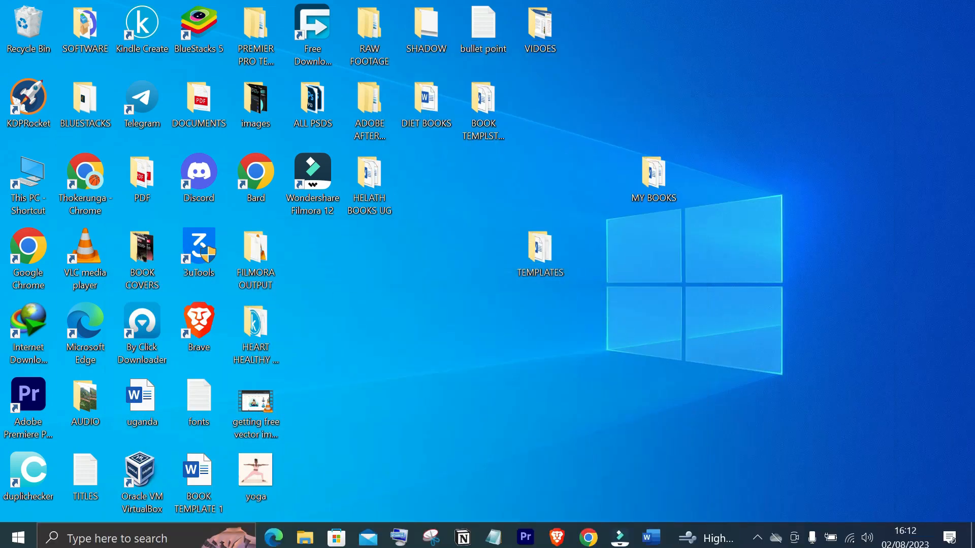
pyautogui.click(589, 536)
pyautogui.click(688, 7)
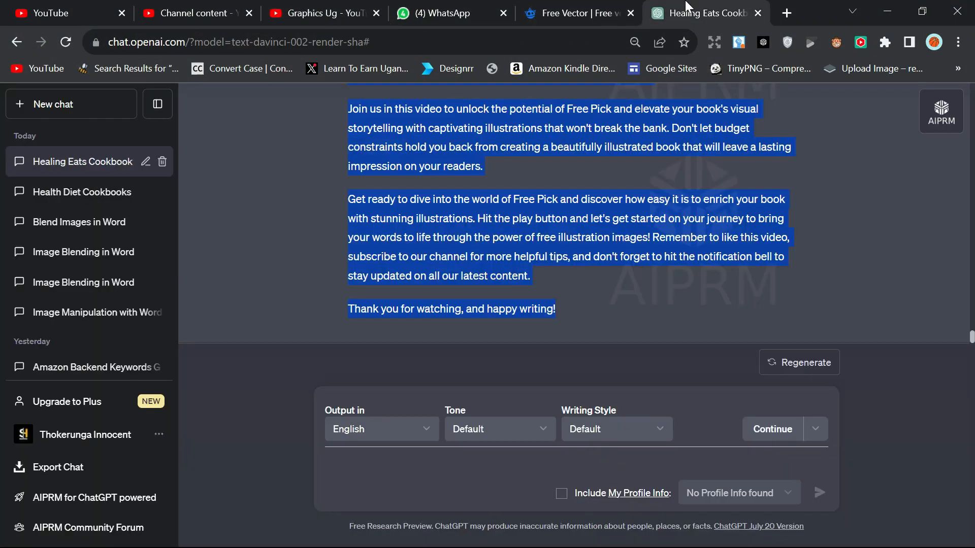
pyautogui.click(54, 105)
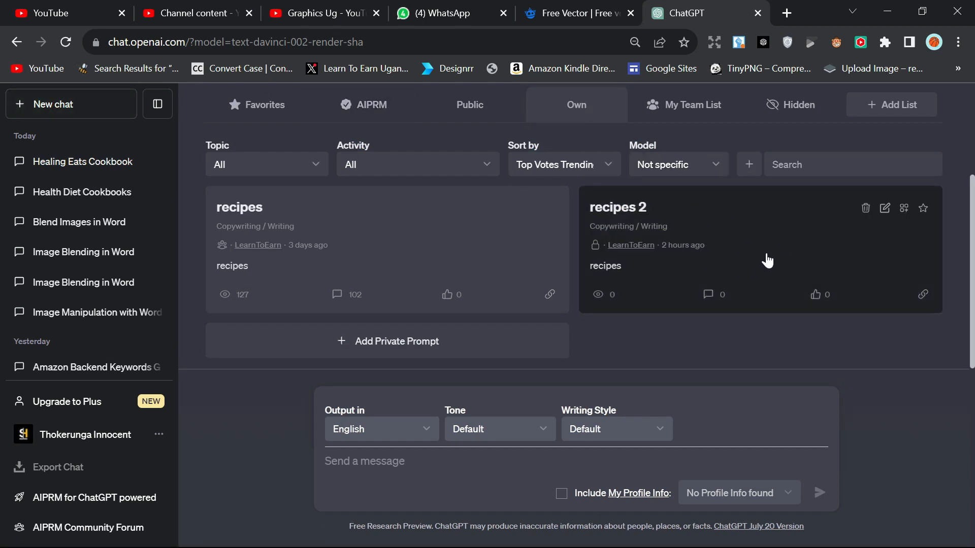
pyautogui.click(761, 231)
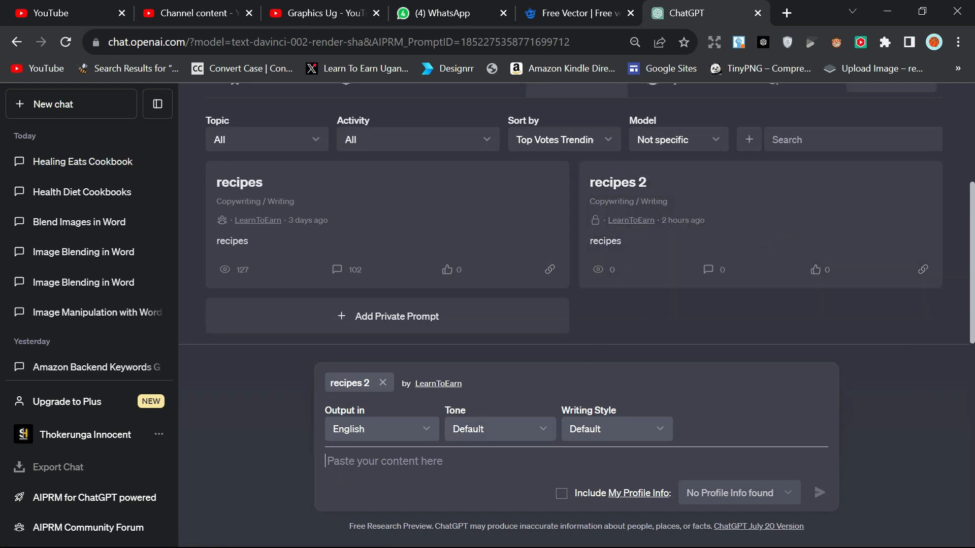
pyautogui.rightClick(391, 467)
pyautogui.click(425, 321)
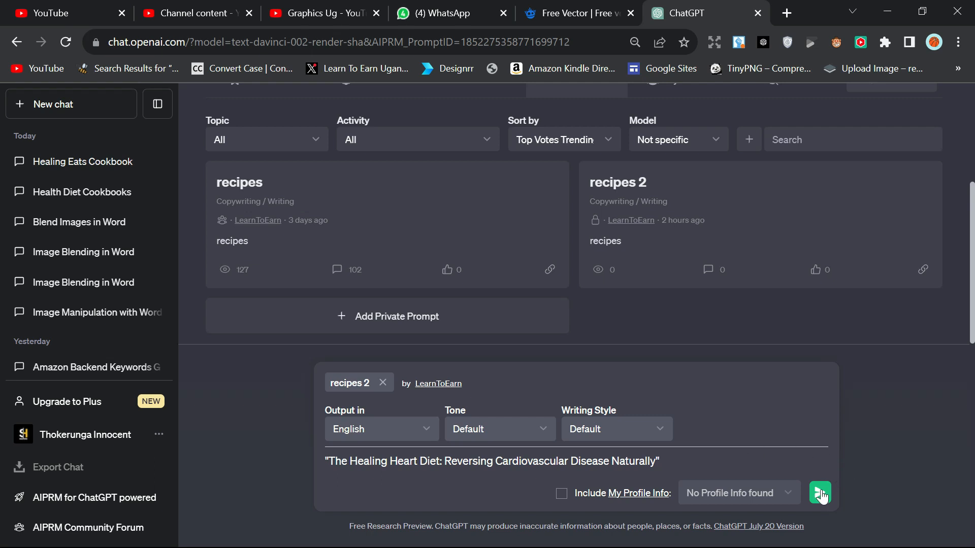
pyautogui.click(820, 493)
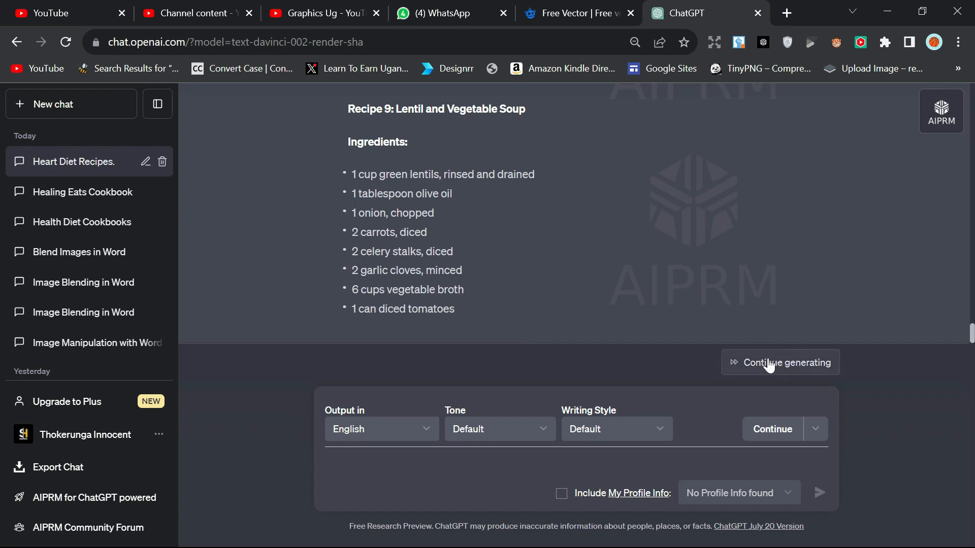
# Step: Continue generating the heart diet recipes past Recipe 20, and stop the output during Recipe 21
pyautogui.click(768, 363)
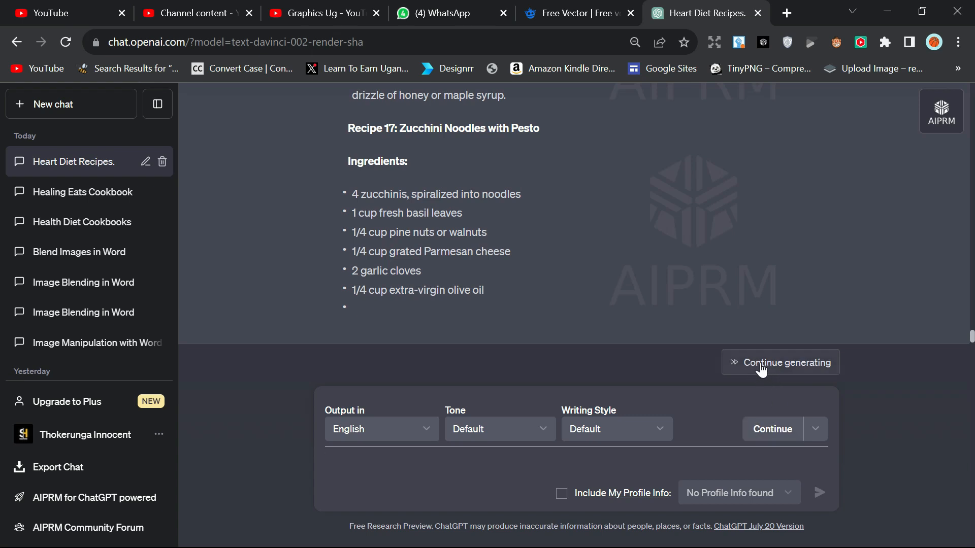
pyautogui.click(756, 363)
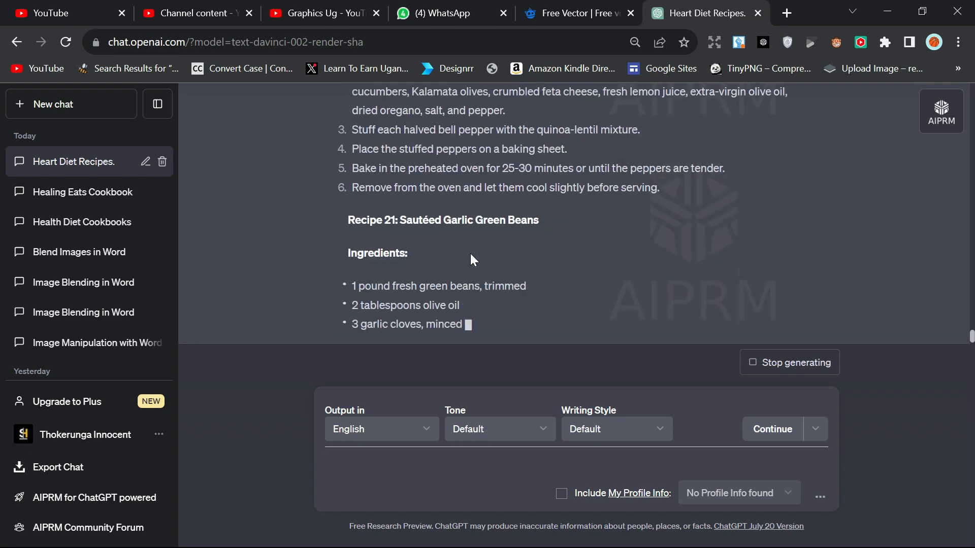
pyautogui.click(772, 362)
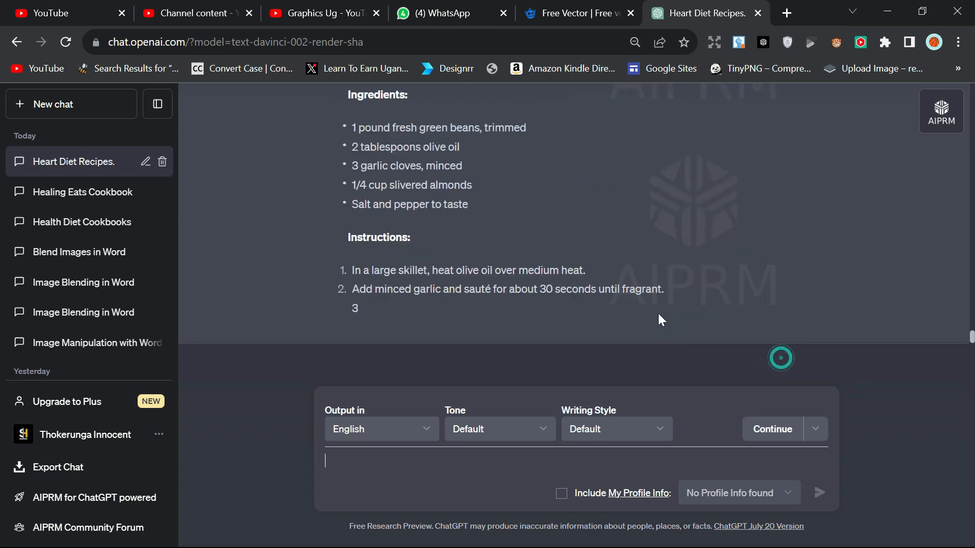
# Step: Copy the generated text from the heading of Recipe 1 through the last instruction of Recipe 20
pyautogui.scroll(4, 513, 279)
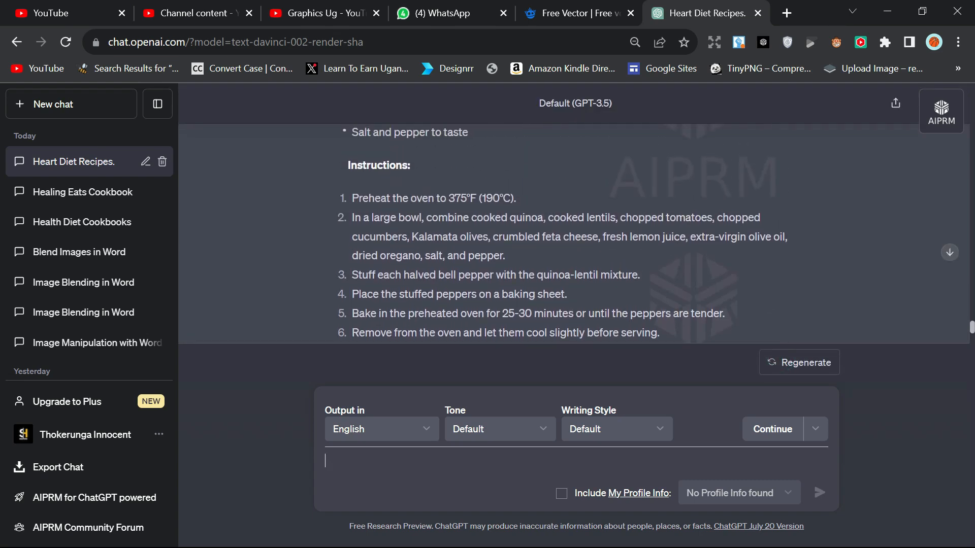
pyautogui.moveTo(688, 263); pyautogui.dragTo(345, 219)
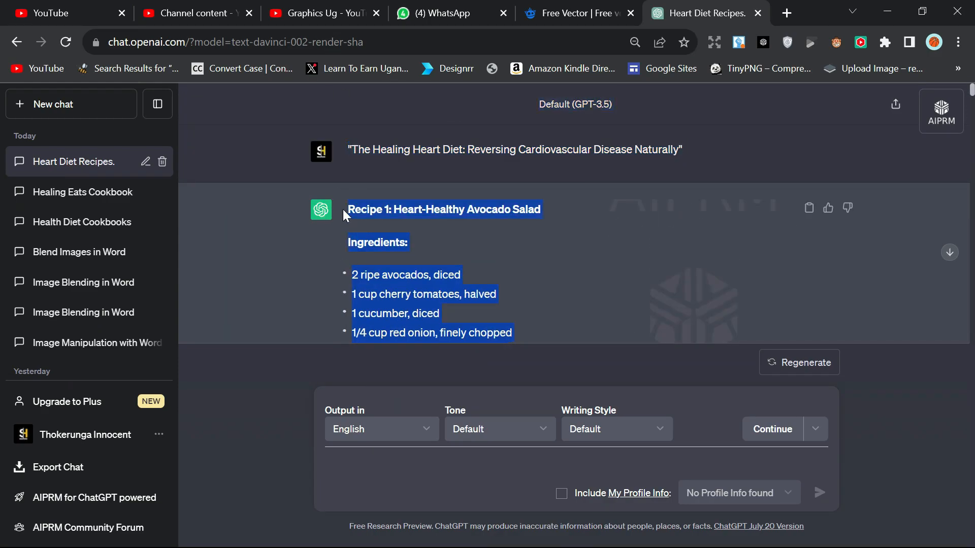
pyautogui.rightClick(383, 214)
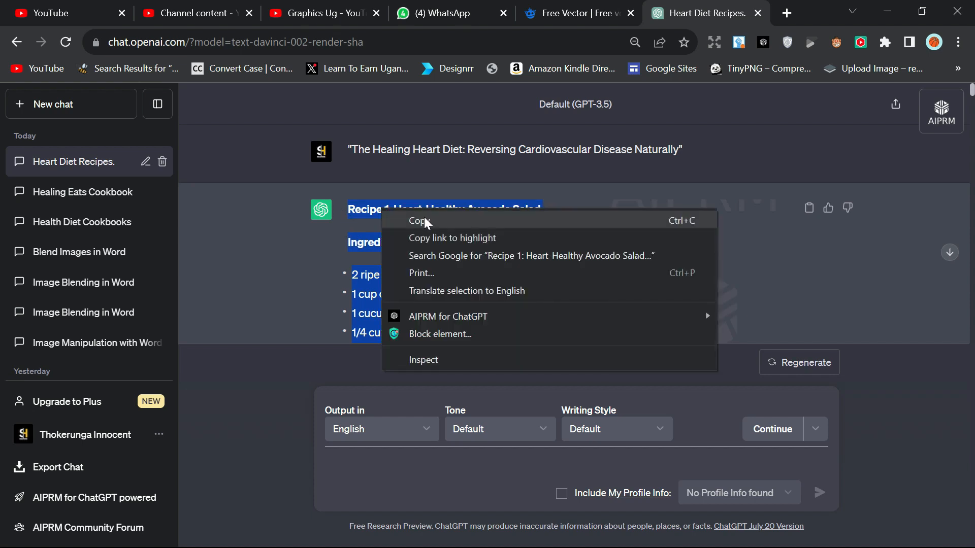
pyautogui.click(422, 218)
pyautogui.click(420, 242)
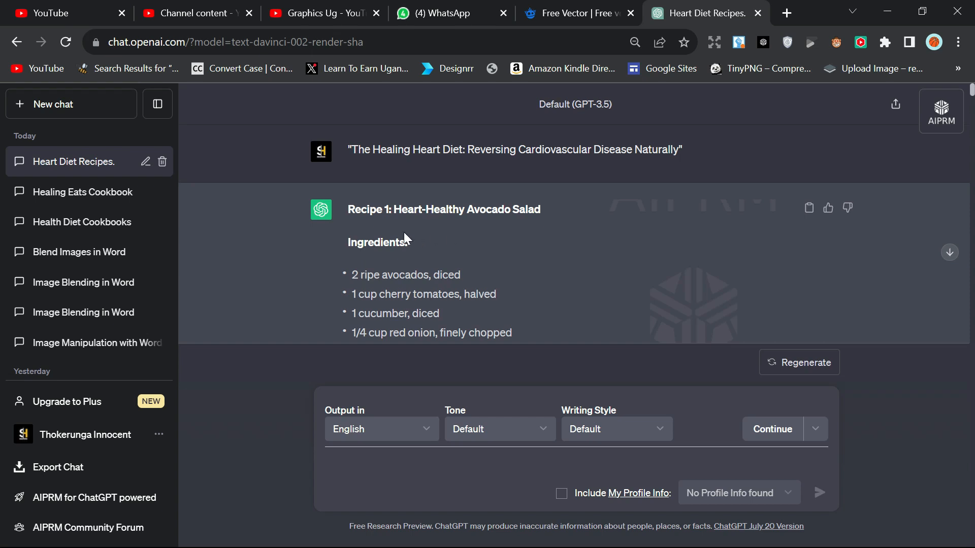
pyautogui.scroll(-4, 574, 213)
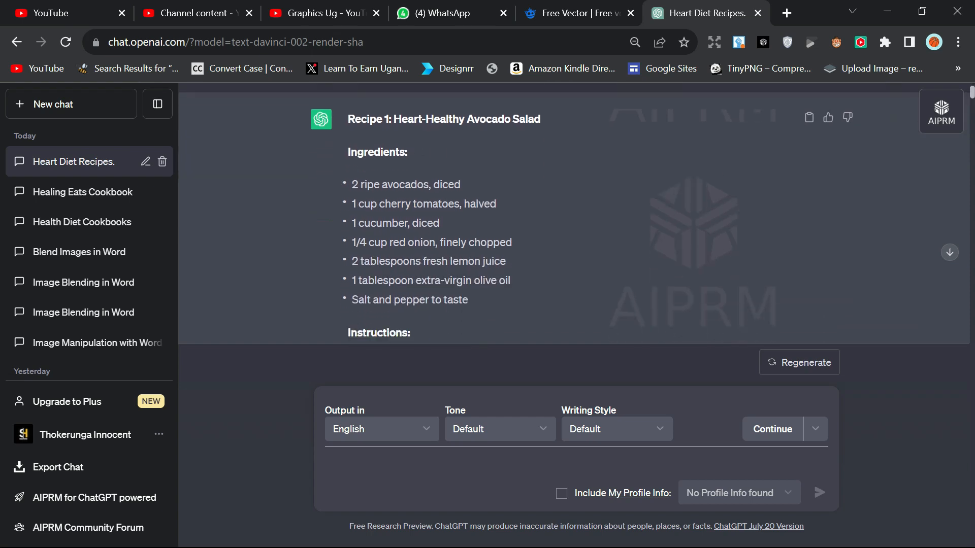
pyautogui.scroll(-4, 376, 263)
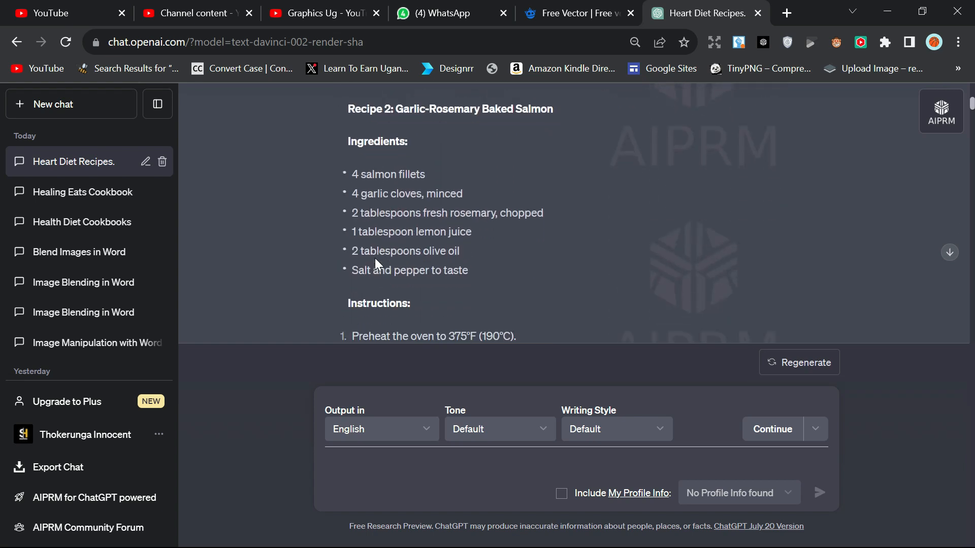
# Step: Switch to the BRAIN BOOSTING DIET document in Word, apply the Normal style on the blank page and paste the recipes with merged formatting
pyautogui.click(887, 11)
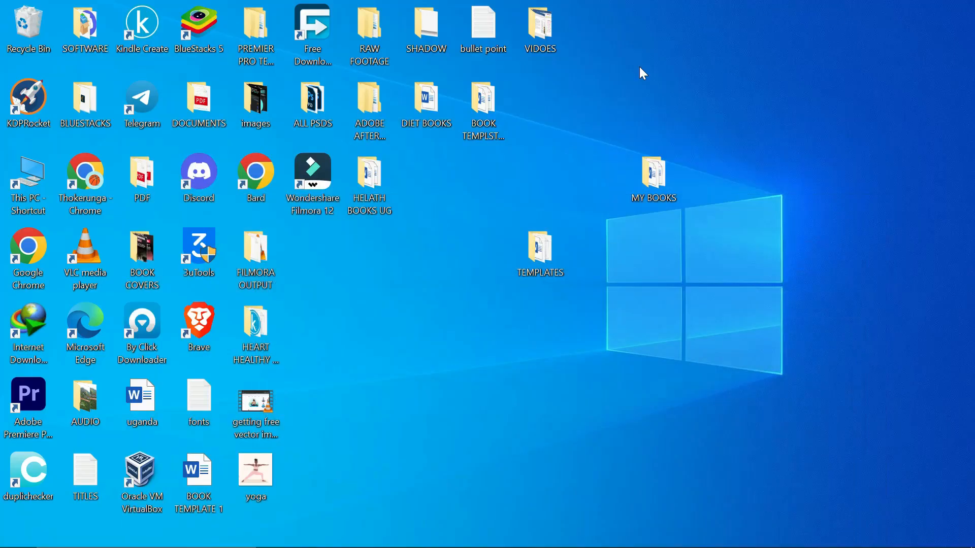
pyautogui.click(655, 537)
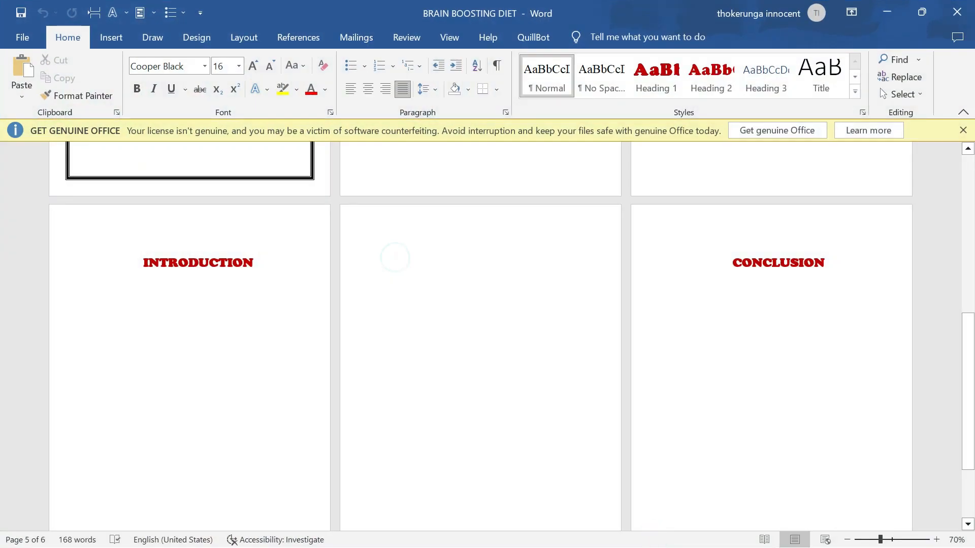
pyautogui.rightClick(403, 262)
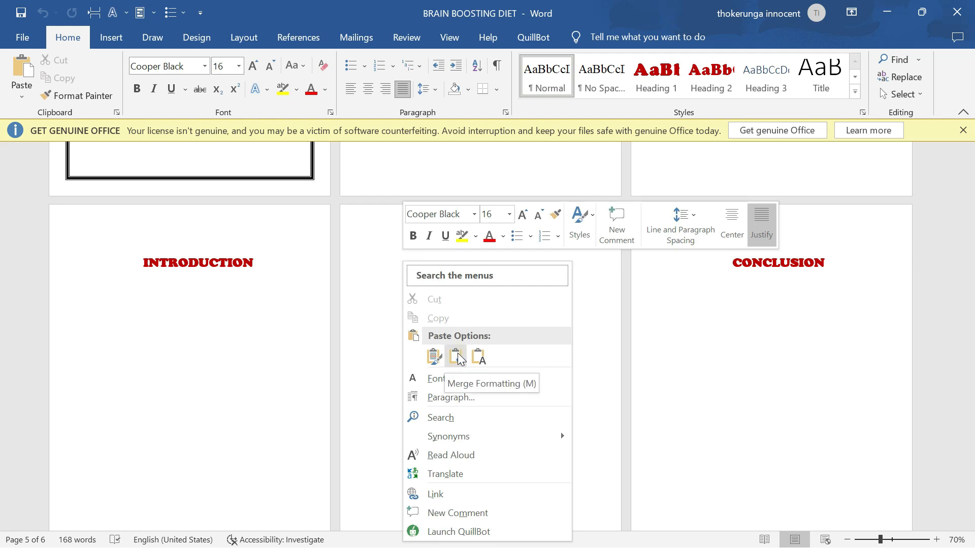
pyautogui.click(543, 76)
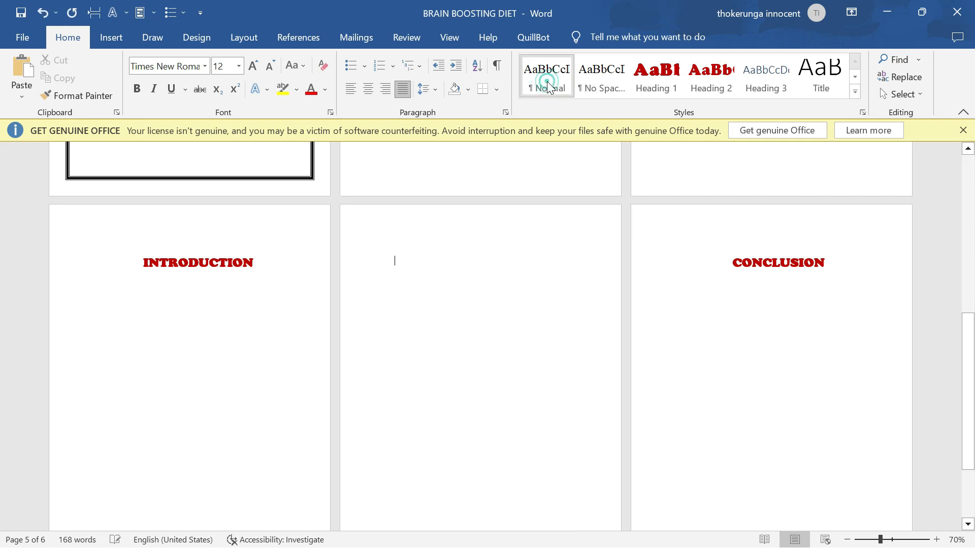
pyautogui.rightClick(404, 267)
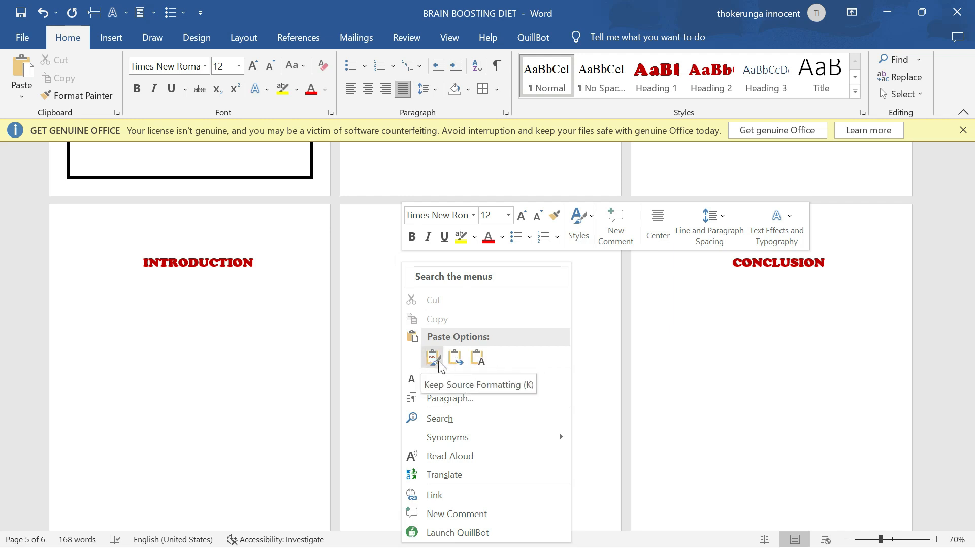
pyautogui.click(453, 357)
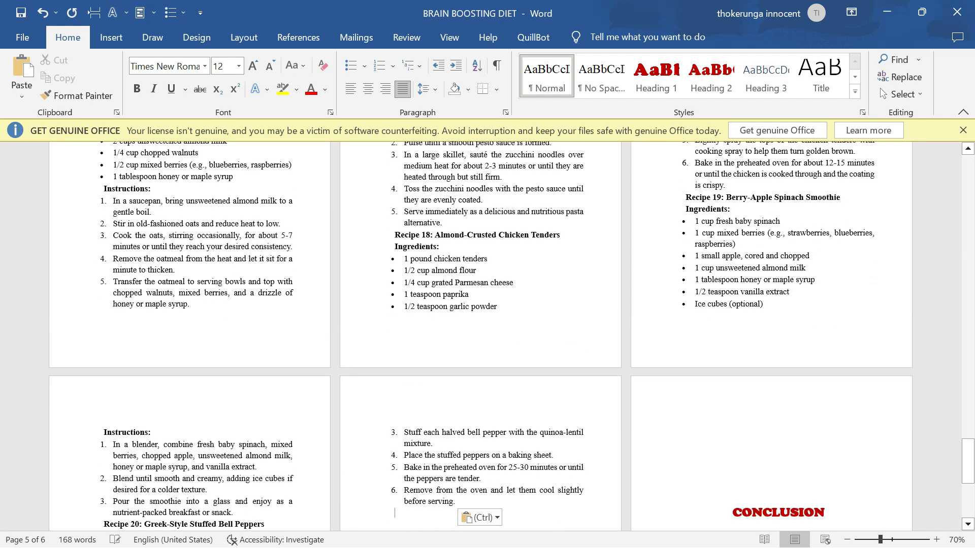
# Step: Zoom the document to 90% and review the pasted recipes back to the first page of Recipe 1
pyautogui.scroll(4, 487, 335)
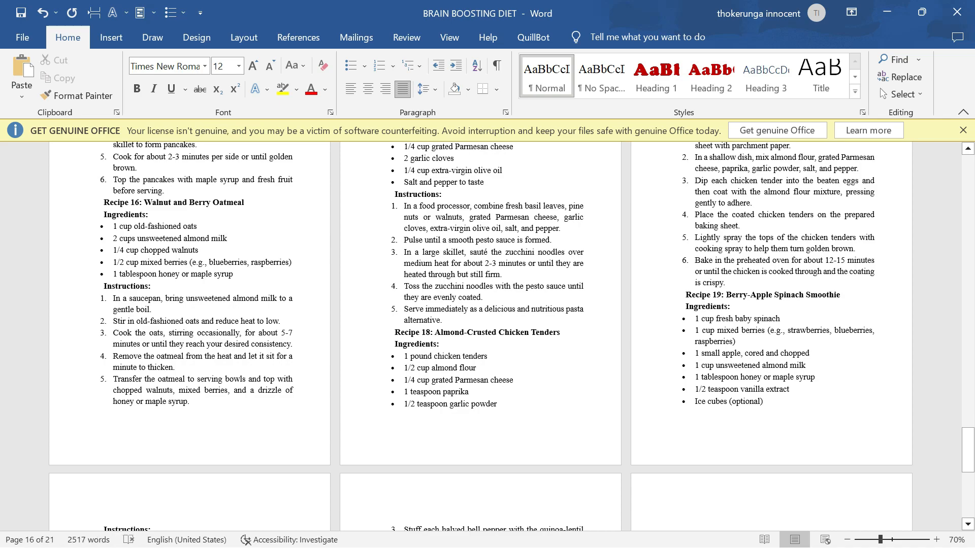
pyautogui.scroll(15, 487, 335)
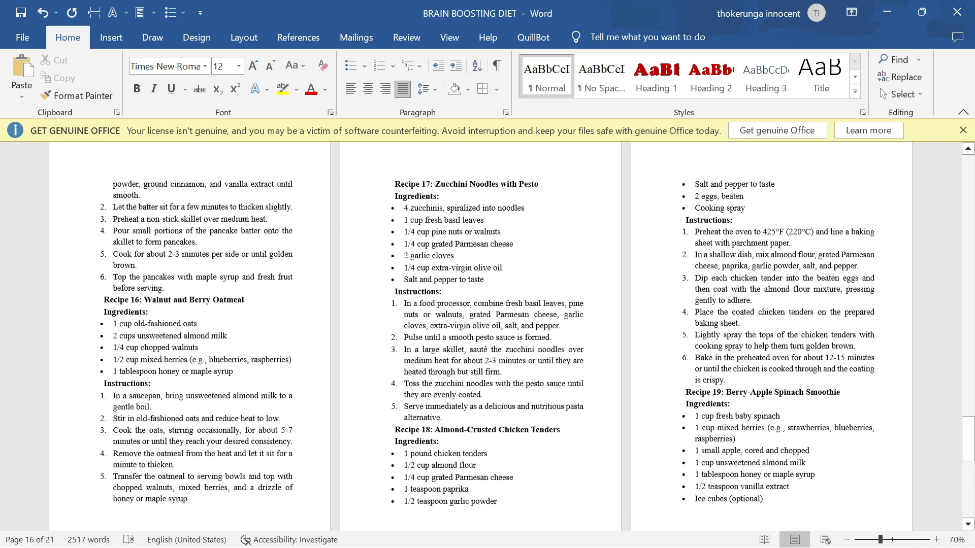
pyautogui.scroll(5, 487, 335)
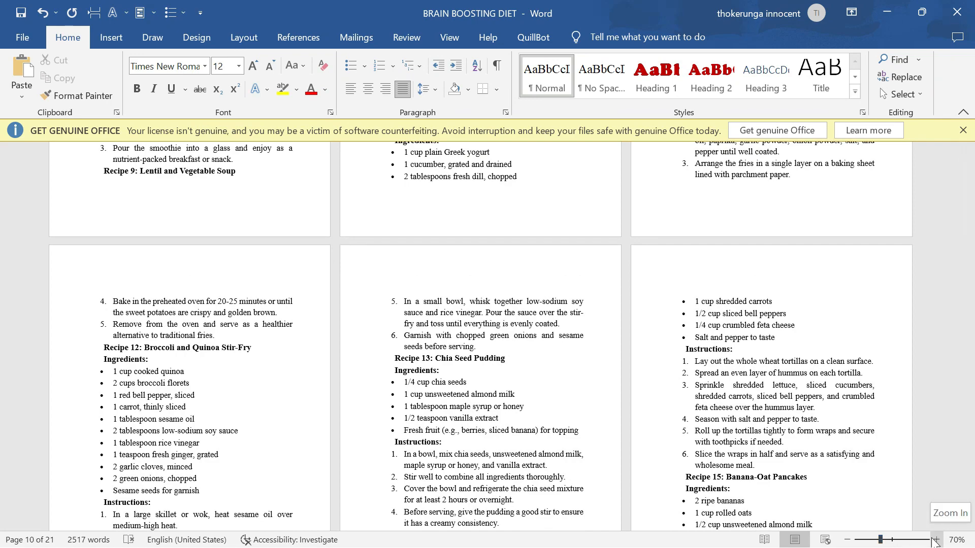
pyautogui.click(935, 540)
pyautogui.click(935, 539)
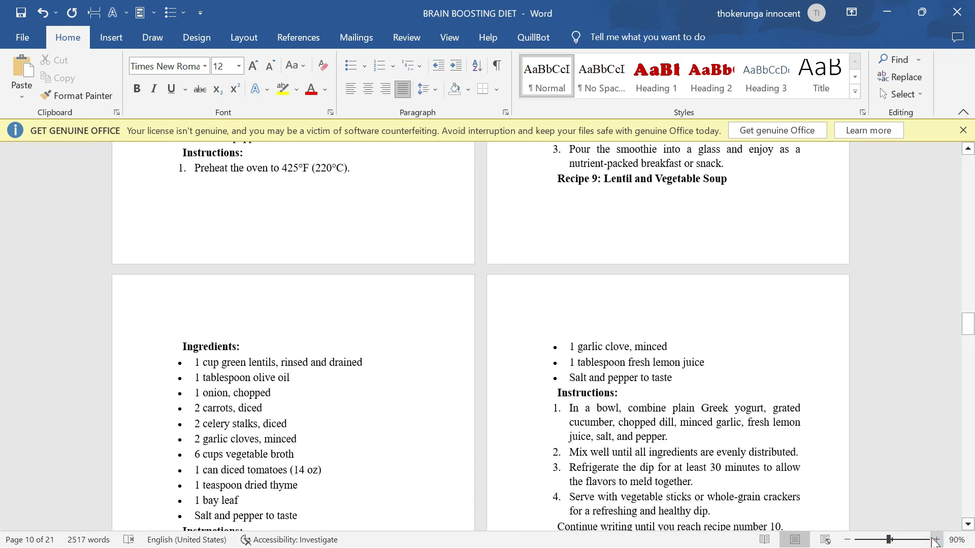
pyautogui.scroll(20, 487, 335)
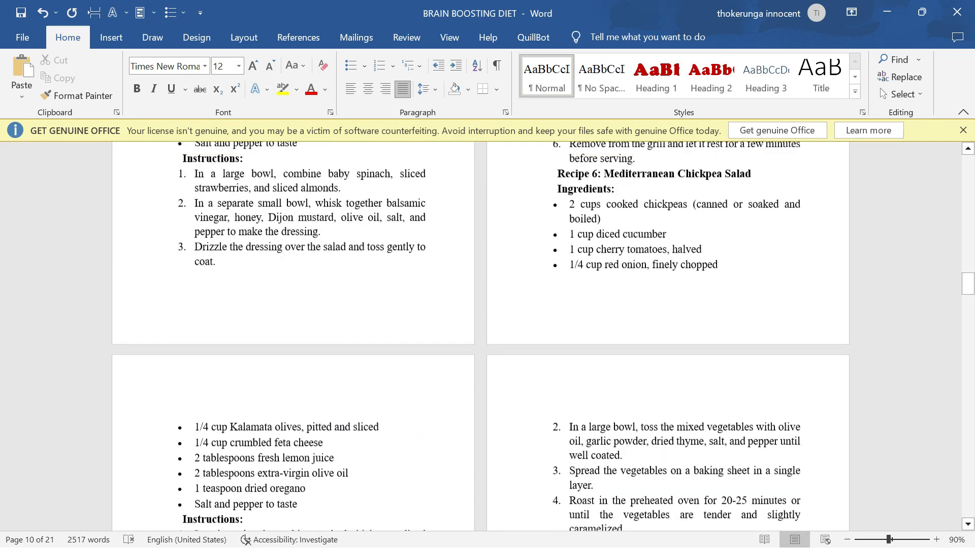
pyautogui.scroll(15, 550, 348)
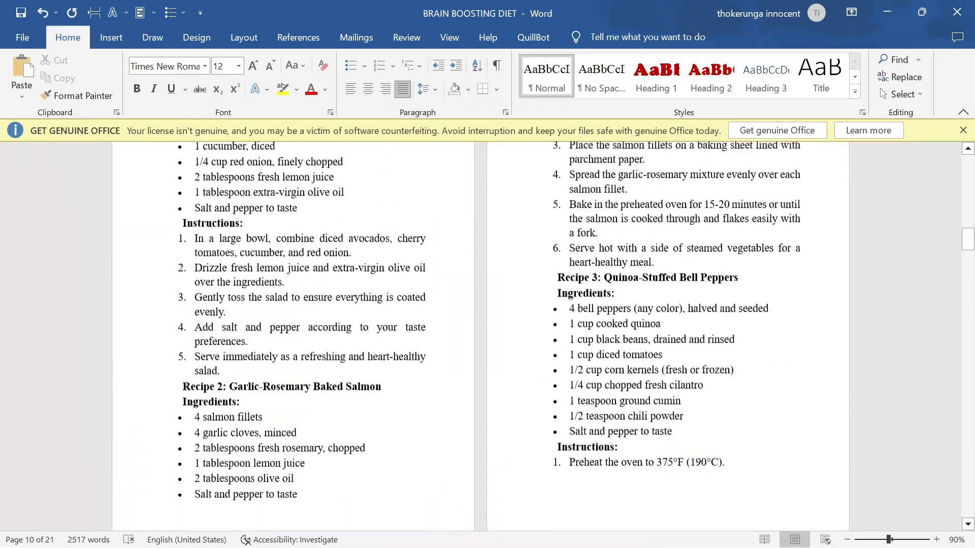
pyautogui.scroll(8, 550, 348)
pyautogui.scroll(-5, 550, 349)
pyautogui.scroll(-3, 550, 348)
pyautogui.scroll(1, 550, 348)
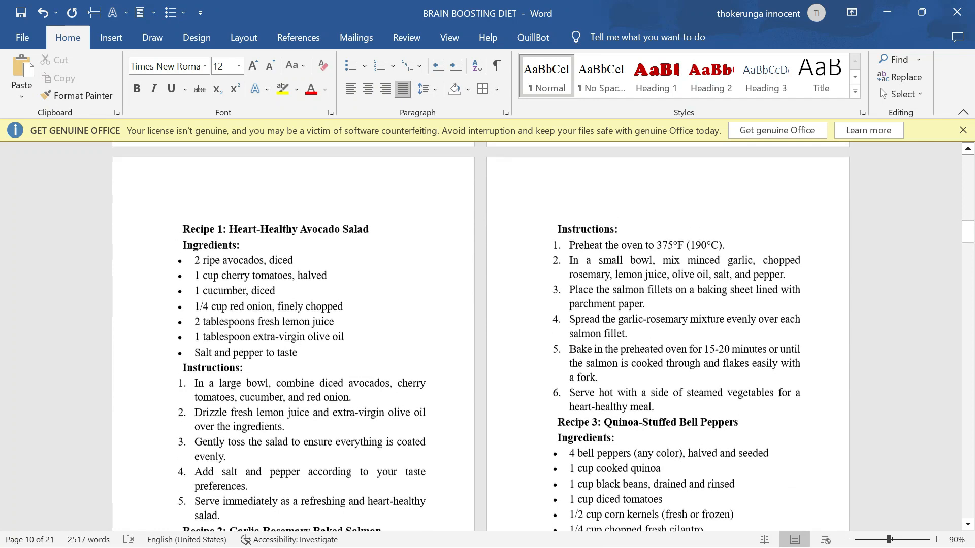
pyautogui.scroll(3, 551, 348)
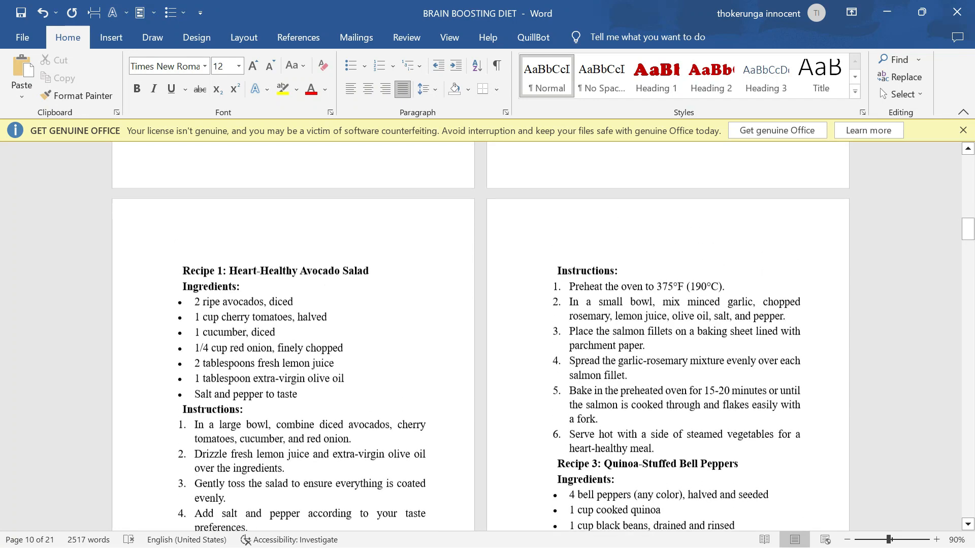
# Step: Apply the Heading 2 style to the titles of Recipe 1, Recipe 2 and Recipe 3
pyautogui.scroll(-4, 550, 348)
pyautogui.scroll(3, 550, 348)
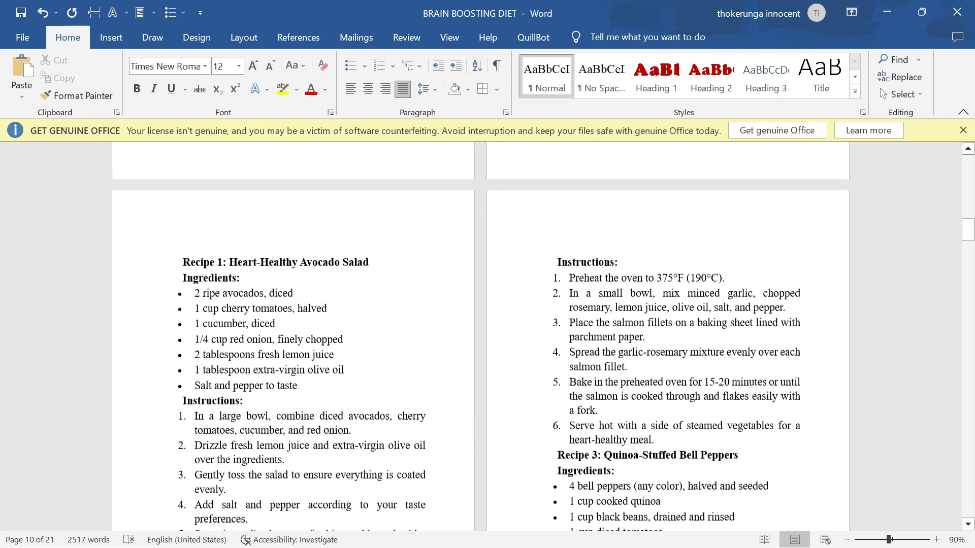
pyautogui.tripleClick(379, 297)
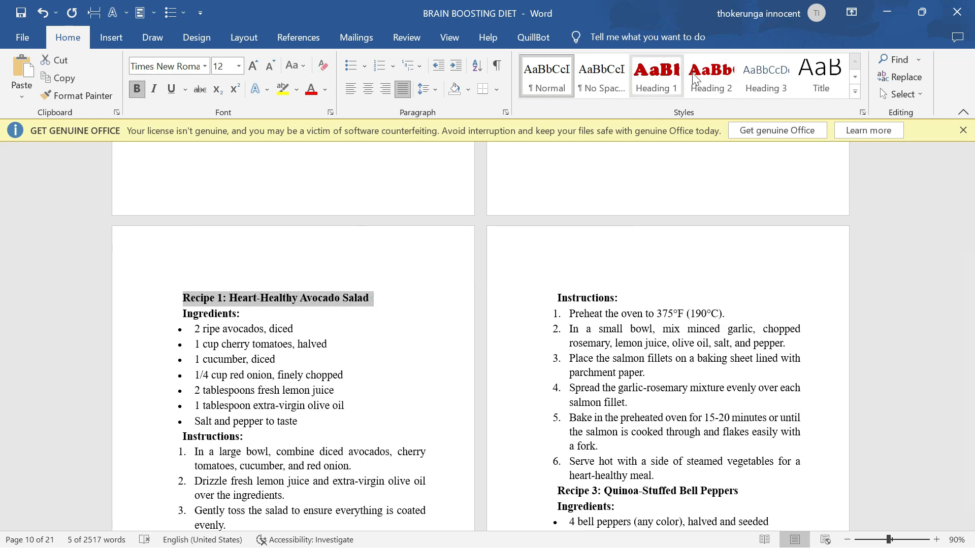
pyautogui.click(705, 75)
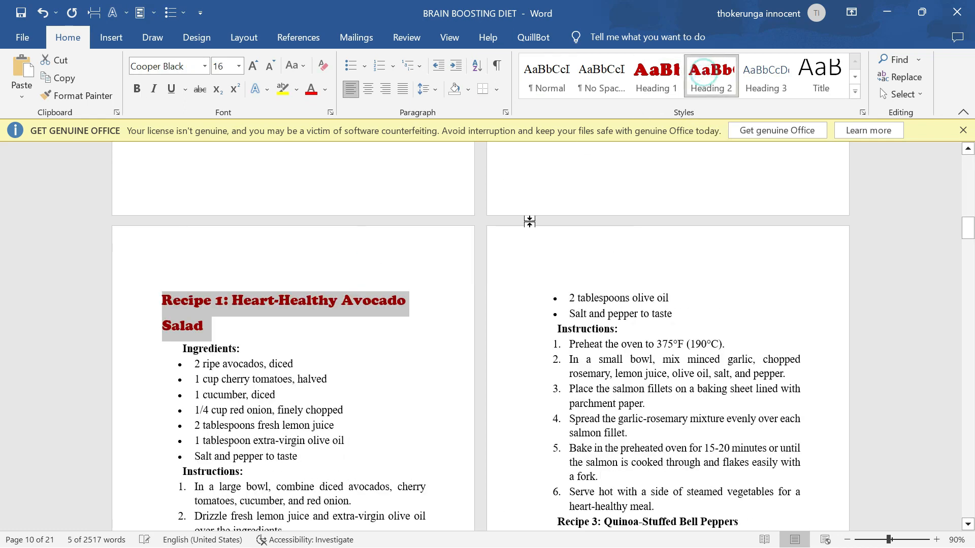
pyautogui.scroll(-5, 441, 283)
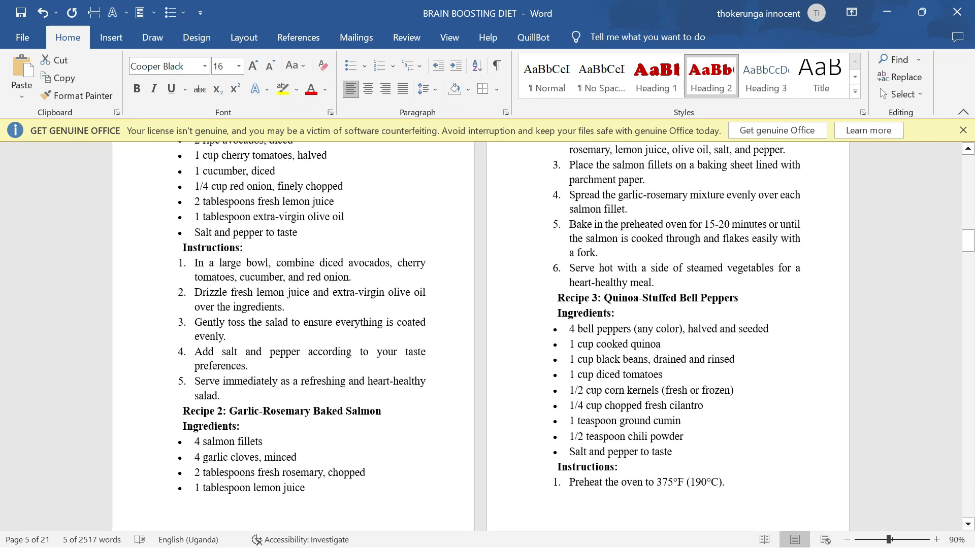
pyautogui.tripleClick(412, 412)
pyautogui.click(700, 84)
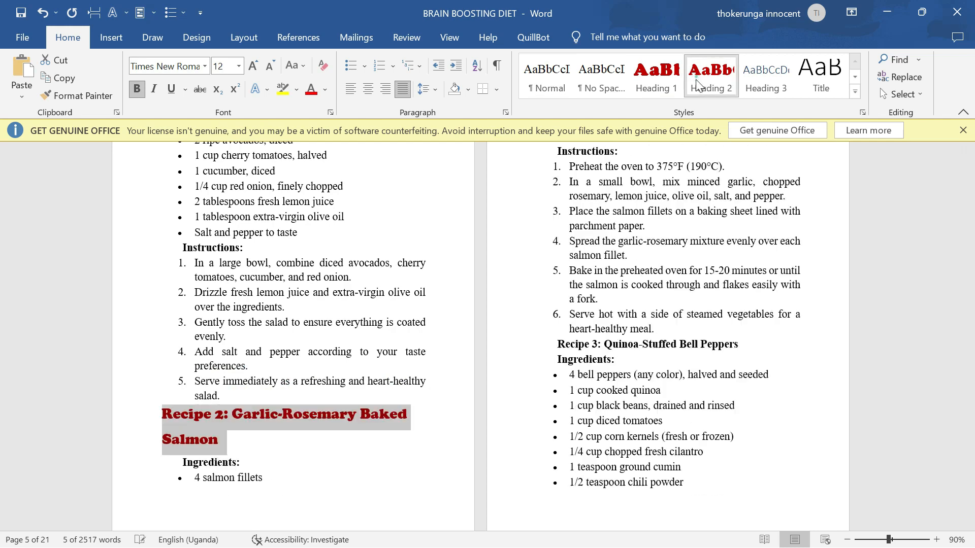
pyautogui.tripleClick(750, 344)
pyautogui.click(696, 84)
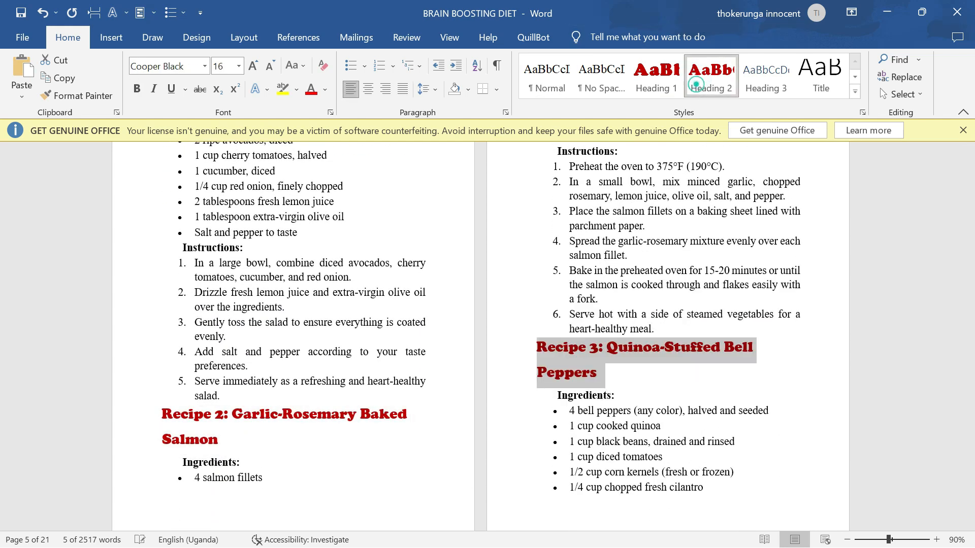
# Step: Format the Recipe 4: Spinach and Strawberry Salad and Recipe 5: Lemon-Garlic Grilled Chicken titles as Heading 2
pyautogui.scroll(-15, 481, 335)
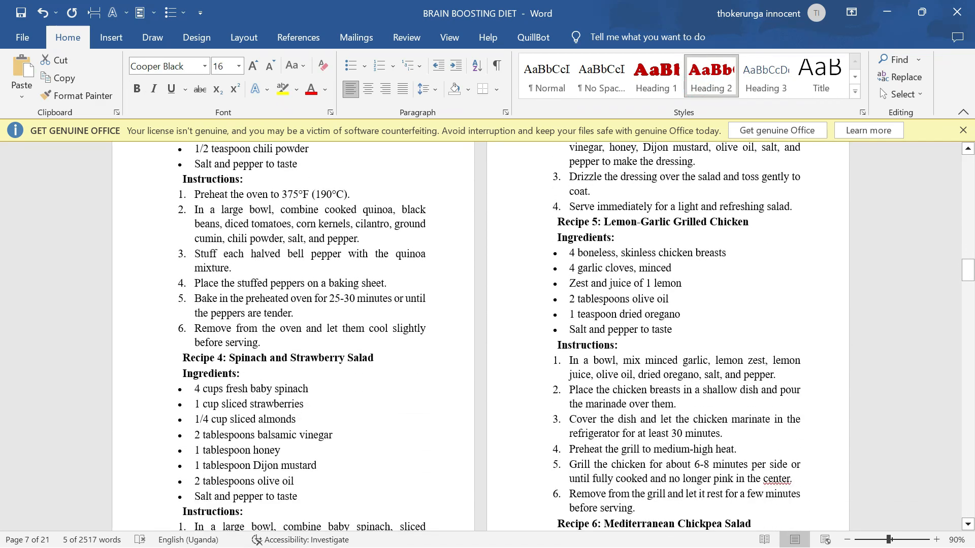
pyautogui.click(249, 373)
pyautogui.tripleClick(398, 359)
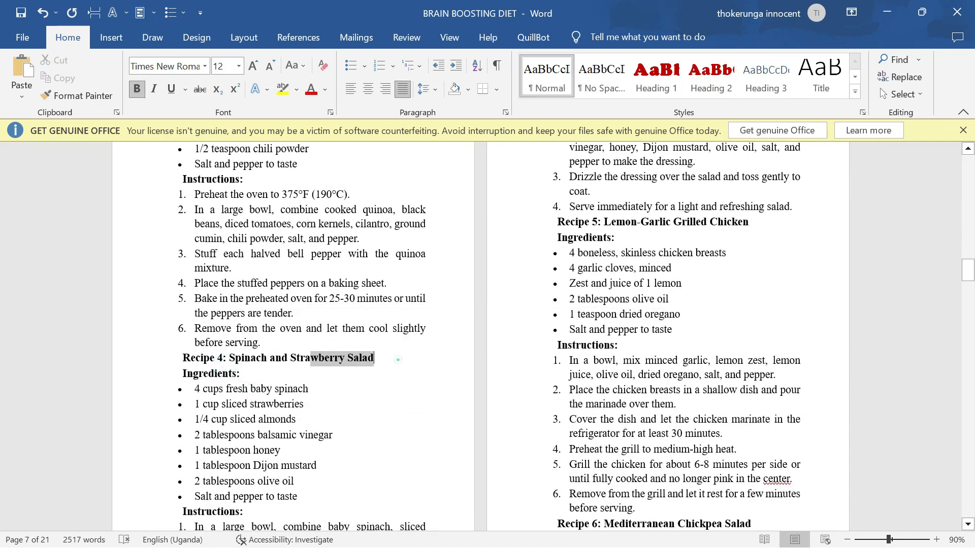
pyautogui.click(711, 76)
pyautogui.moveTo(771, 252); pyautogui.dragTo(559, 252)
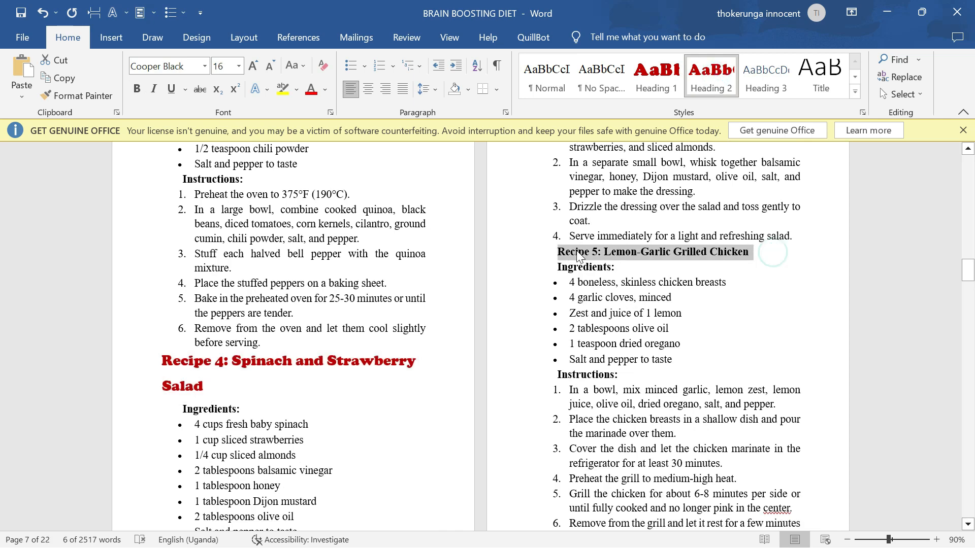
pyautogui.click(703, 71)
# Step: Apply Heading 2 to the titles Recipe 6: Mediterranean Chickpea Salad and Recipe 7: Oven-Roasted Vegetables
pyautogui.scroll(-10, 480, 335)
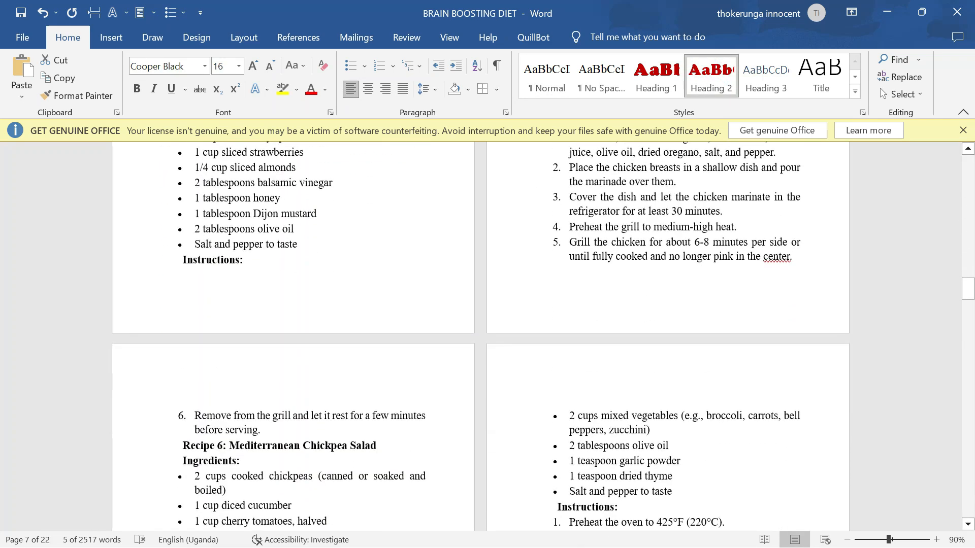
pyautogui.tripleClick(385, 320)
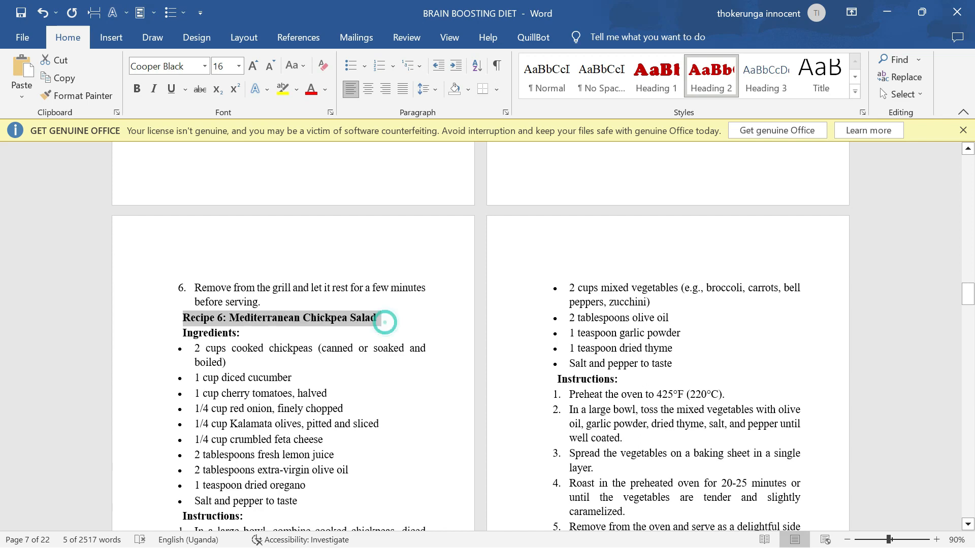
pyautogui.click(703, 91)
pyautogui.scroll(-1, 559, 329)
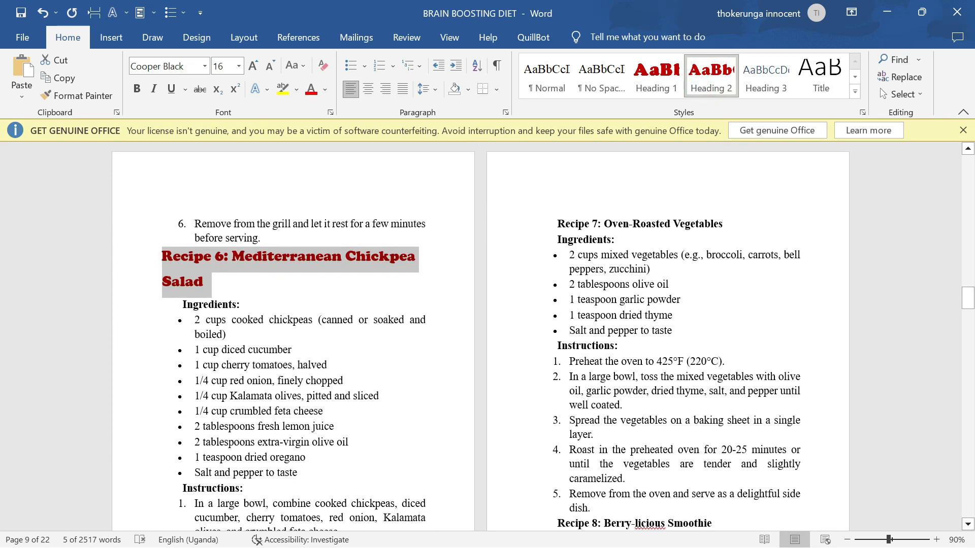
pyautogui.tripleClick(731, 224)
pyautogui.click(708, 83)
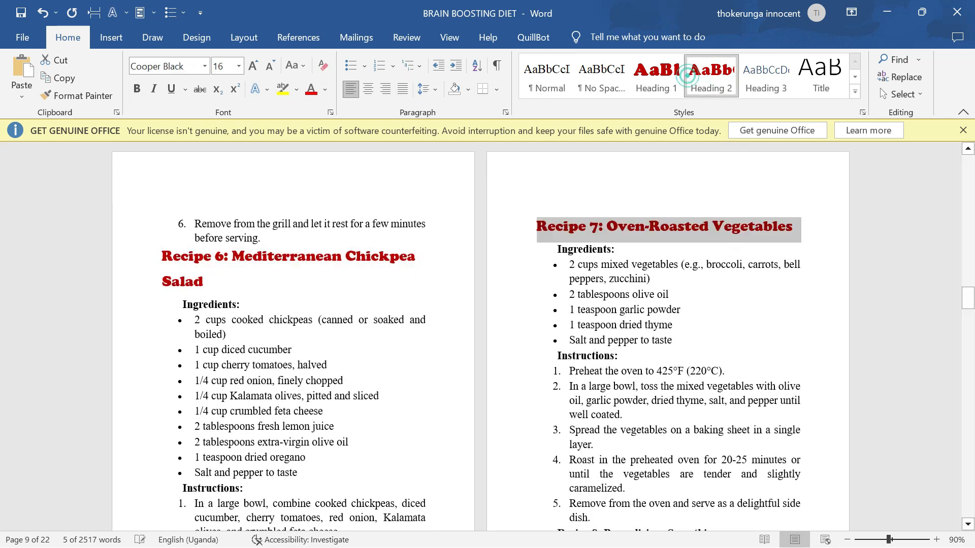
# Step: Apply Heading 2 to the Recipe 8: Berry-licious Smoothie and Recipe 9: Lentil and Vegetable Soup titles
pyautogui.scroll(-4, 479, 330)
pyautogui.tripleClick(629, 341)
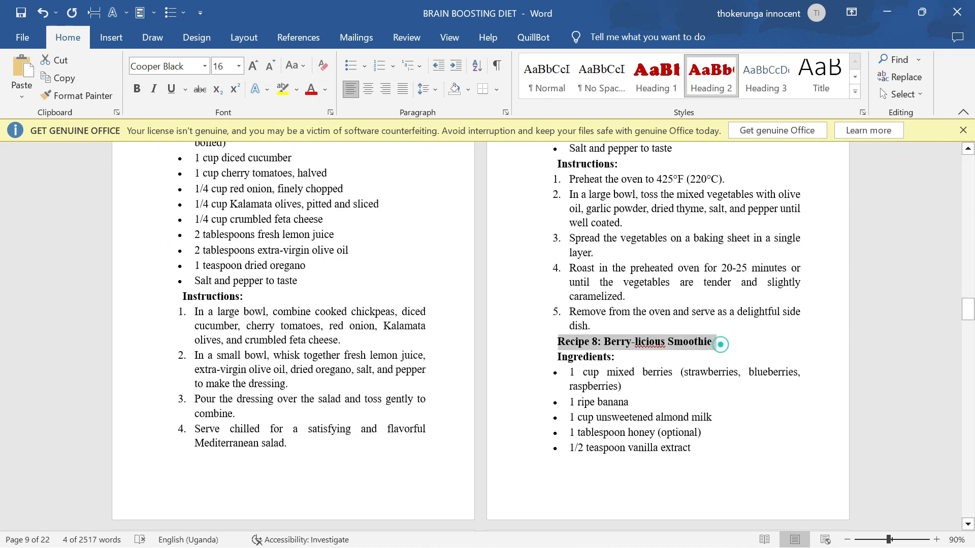
pyautogui.click(711, 77)
pyautogui.scroll(-12, 628, 361)
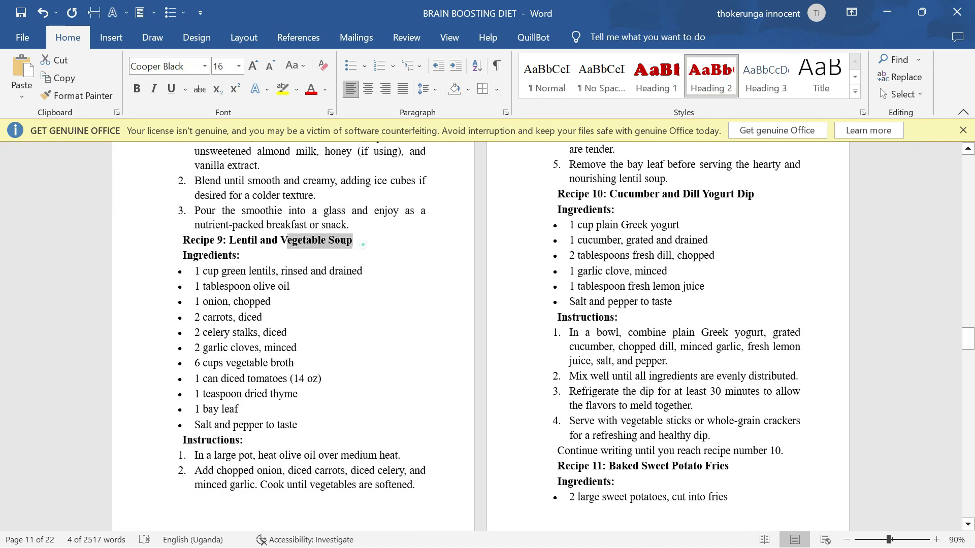
pyautogui.moveTo(363, 245); pyautogui.dragTo(223, 242)
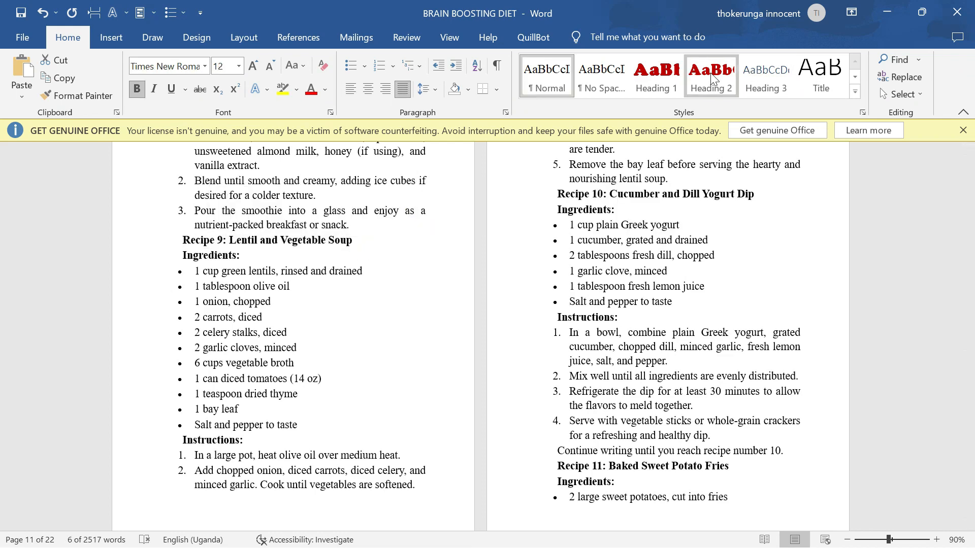
pyautogui.click(710, 72)
# Step: Format the titles of Recipe 10: Cucumber and Dill Yogurt Dip and Recipe 11: Baked Sweet Potato Fries as Heading 2
pyautogui.moveTo(755, 224); pyautogui.dragTo(557, 224)
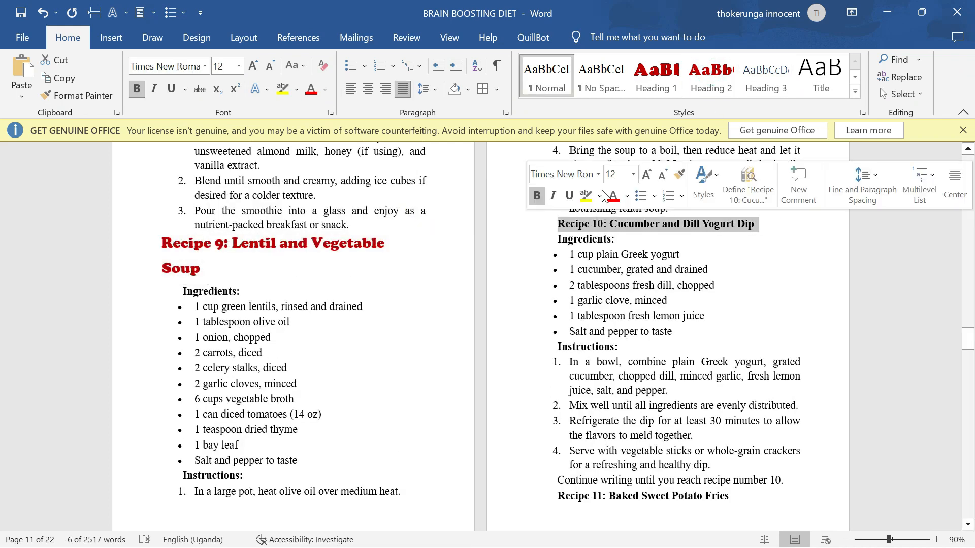
pyautogui.click(692, 74)
pyautogui.scroll(-6, 488, 335)
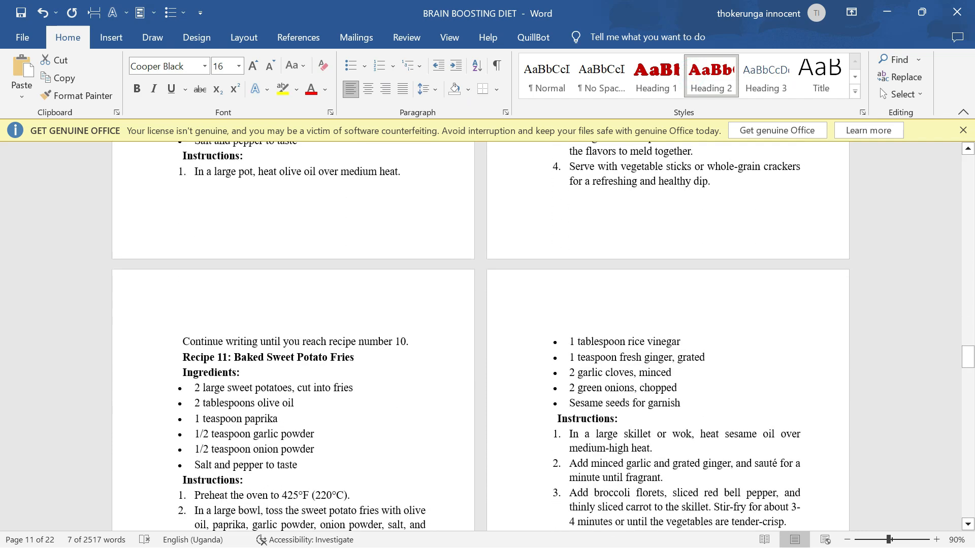
pyautogui.moveTo(362, 357); pyautogui.dragTo(184, 357)
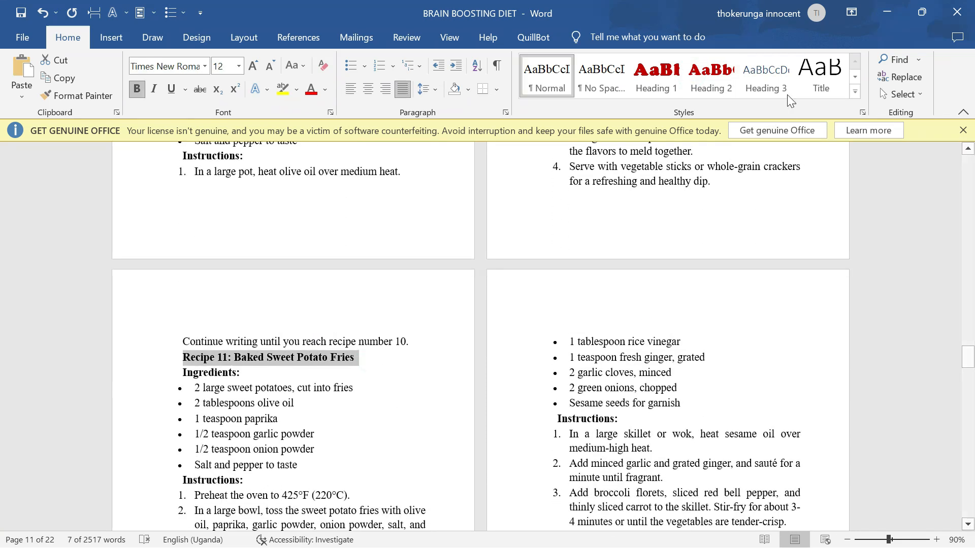
pyautogui.click(711, 82)
# Step: Apply Heading 2 to the titles Recipe 12: Broccoli and Quinoa Stir-Fry and Recipe 13: Chia Seed Pudding
pyautogui.scroll(-5, 487, 335)
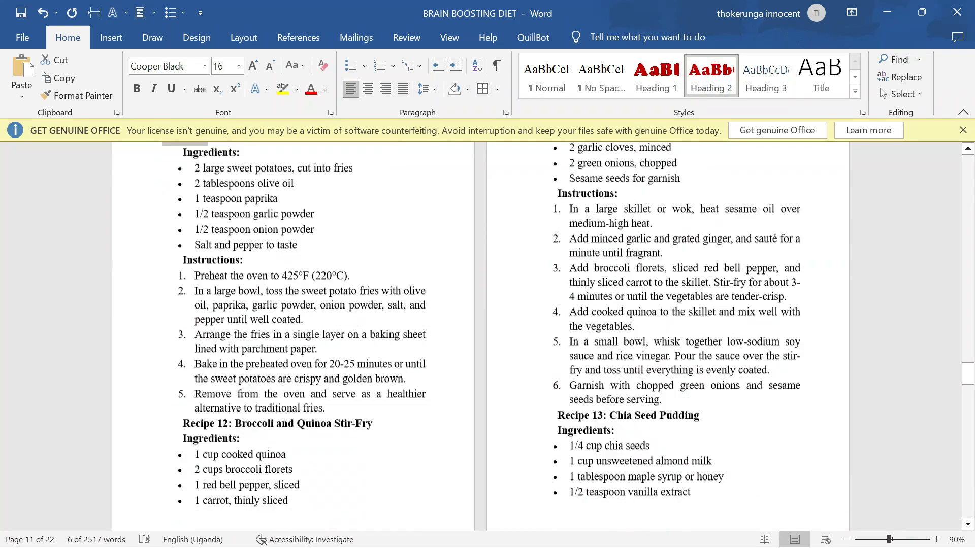
pyautogui.moveTo(379, 392); pyautogui.dragTo(183, 392)
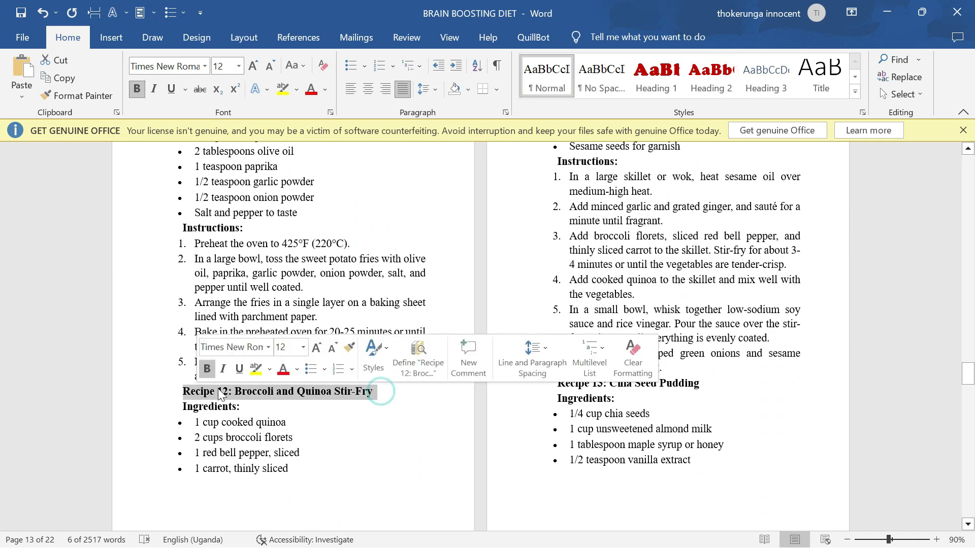
pyautogui.click(717, 94)
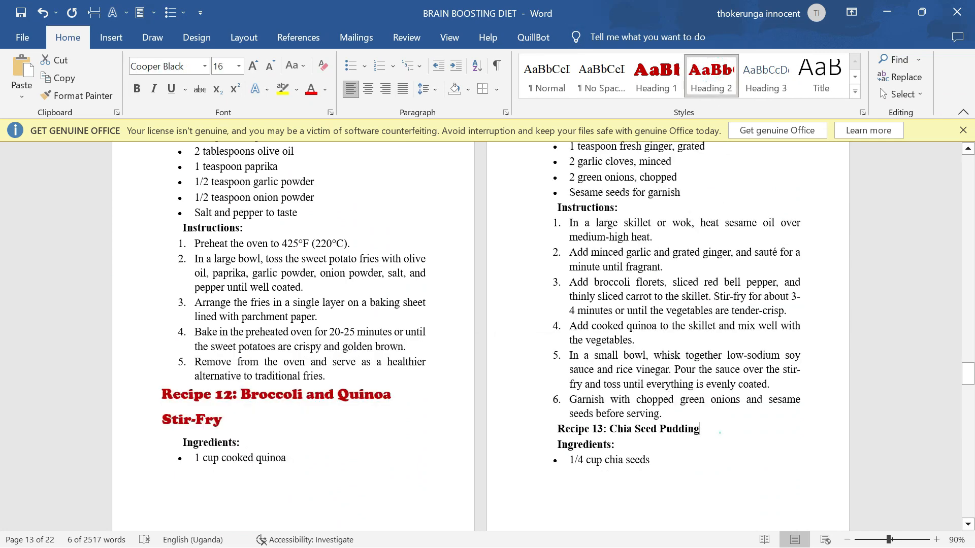
pyautogui.moveTo(557, 429); pyautogui.dragTo(720, 431)
pyautogui.click(727, 66)
# Step: Style the Recipe 14: Whole Wheat Veggie Wrap and Recipe 15: Banana-Oat Pancakes titles as Heading 2
pyautogui.scroll(-10, 650, 386)
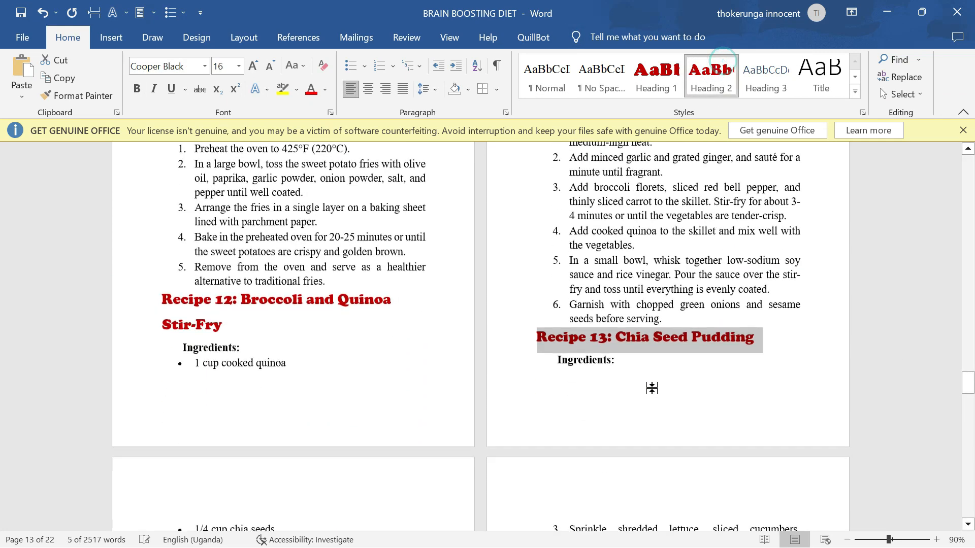
pyautogui.scroll(3, 481, 324)
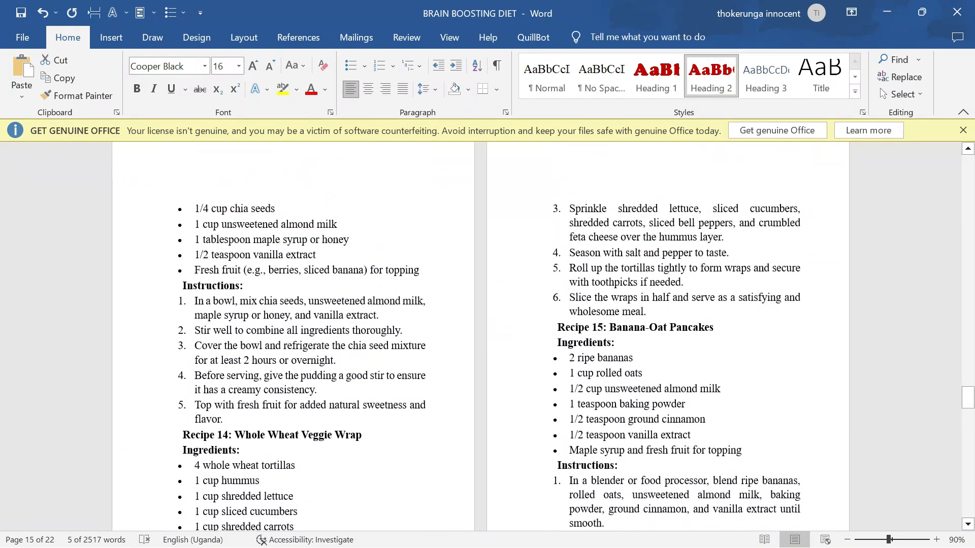
pyautogui.moveTo(377, 436); pyautogui.dragTo(222, 436)
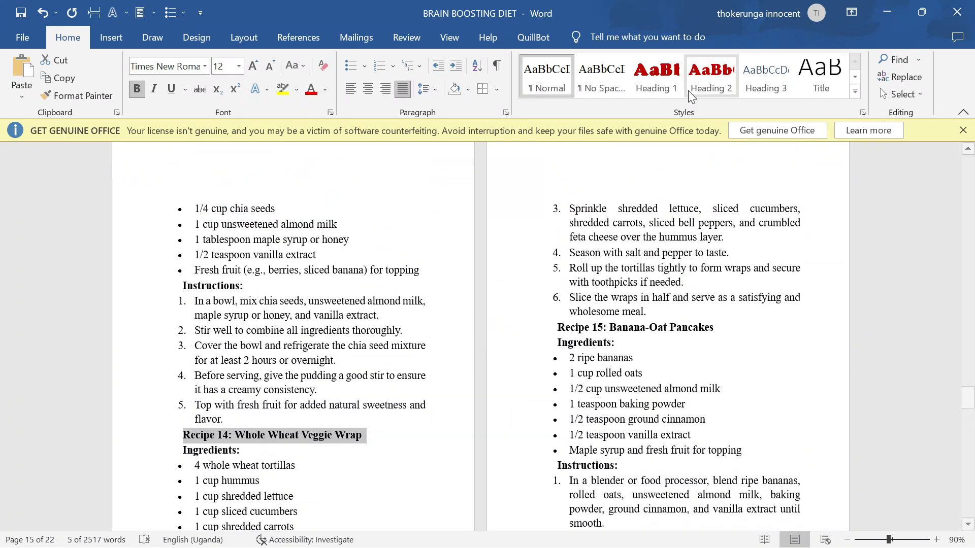
pyautogui.click(701, 76)
pyautogui.moveTo(722, 359); pyautogui.dragTo(557, 358)
pyautogui.click(723, 361)
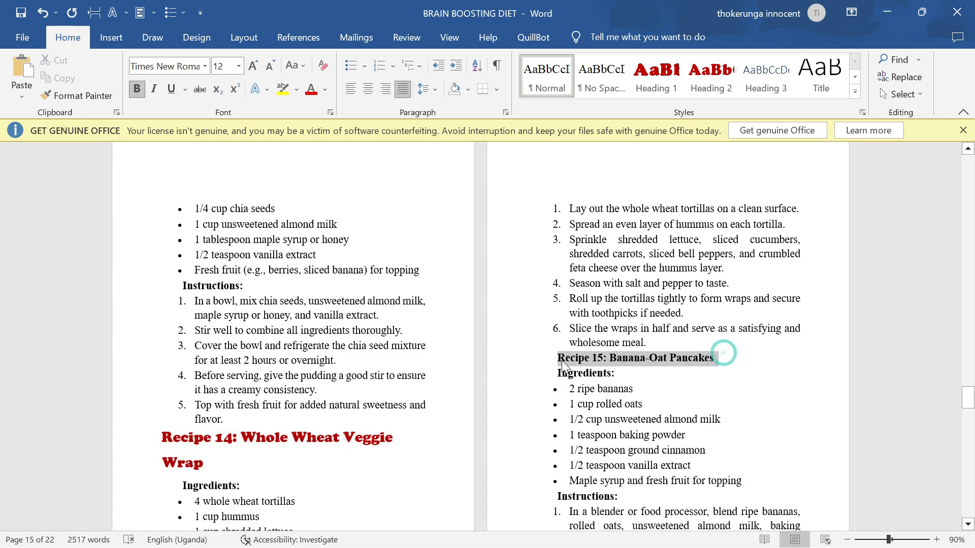
pyautogui.click(708, 76)
# Step: Apply Heading 2 to the titles Recipe 16: Walnut and Berry Oatmeal and Recipe 18: Almond-Crusted Chicken Tenders
pyautogui.scroll(-12, 480, 335)
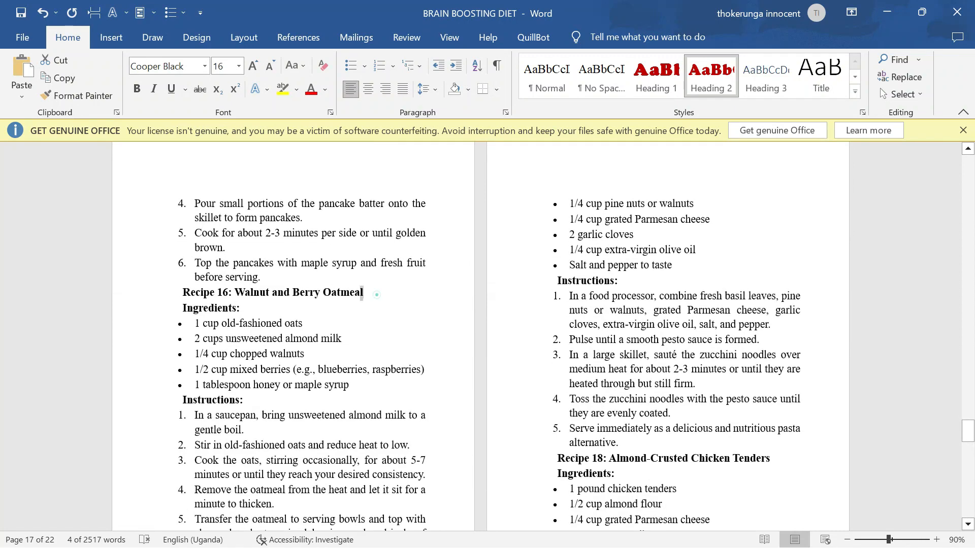
pyautogui.moveTo(376, 294); pyautogui.dragTo(182, 293)
pyautogui.click(708, 76)
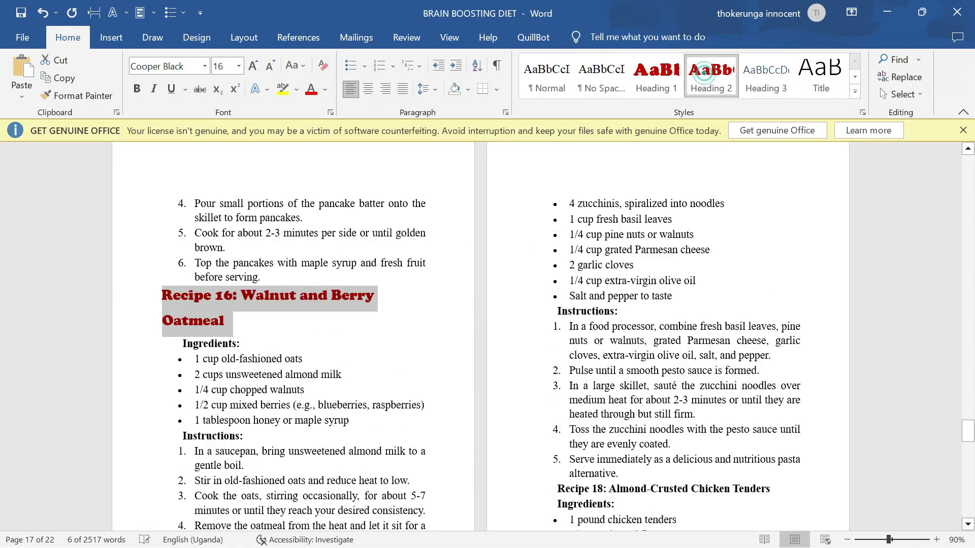
pyautogui.scroll(-3, 660, 356)
pyautogui.moveTo(792, 361); pyautogui.dragTo(557, 360)
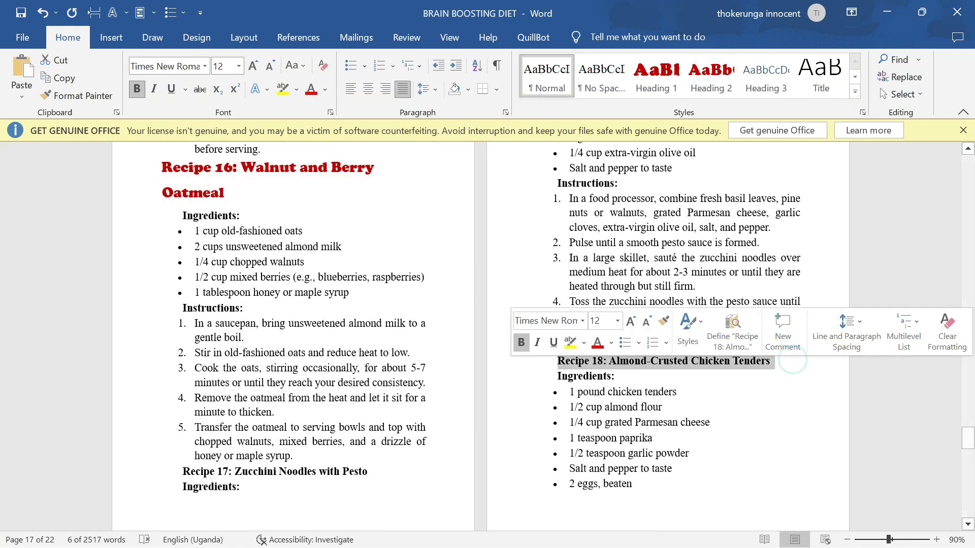
pyautogui.click(712, 77)
# Step: Apply Heading 2 to the skipped Recipe 17: Zucchini Noodles with Pesto title and to Recipe 19: Berry-Apple Spinach Smoothie
pyautogui.scroll(-2, 660, 305)
pyautogui.moveTo(376, 311); pyautogui.dragTo(181, 312)
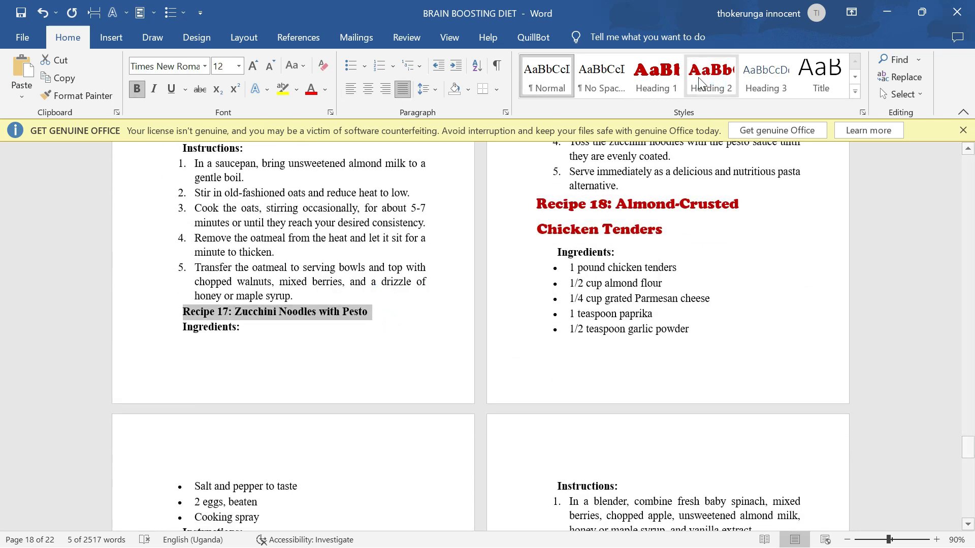
pyautogui.click(710, 76)
pyautogui.scroll(-2, 659, 305)
pyautogui.scroll(-10, 660, 304)
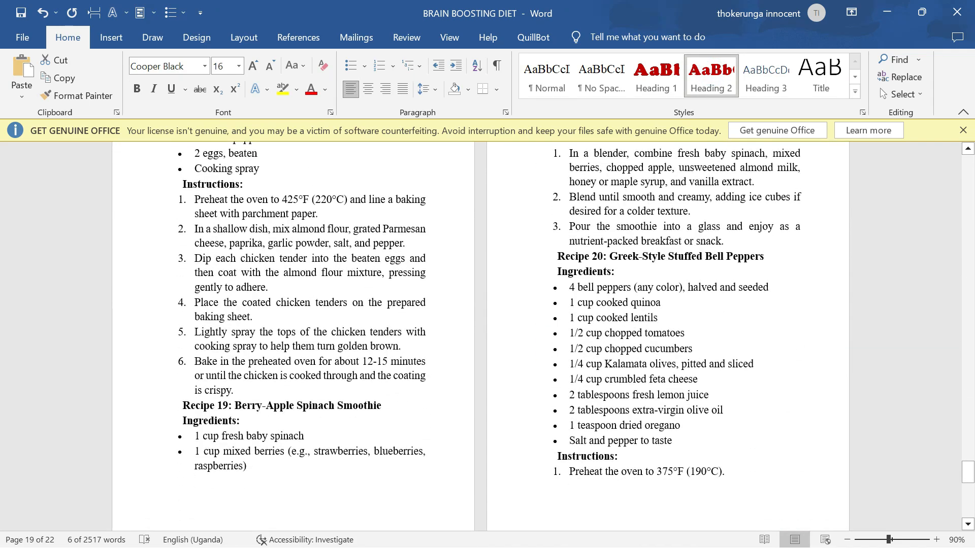
pyautogui.scroll(2, 576, 317)
pyautogui.scroll(-2, 575, 316)
pyautogui.moveTo(401, 405); pyautogui.dragTo(183, 405)
pyautogui.click(710, 74)
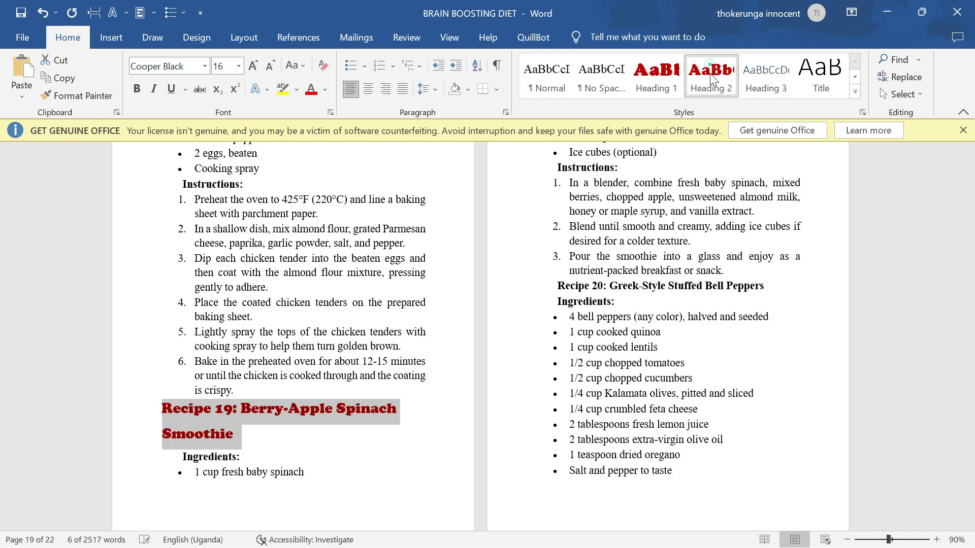
# Step: Format the Recipe 20: Greek-Style Stuffed Bell Peppers title as Heading 2 and go to the end of the recipes
pyautogui.moveTo(782, 287); pyautogui.dragTo(558, 287)
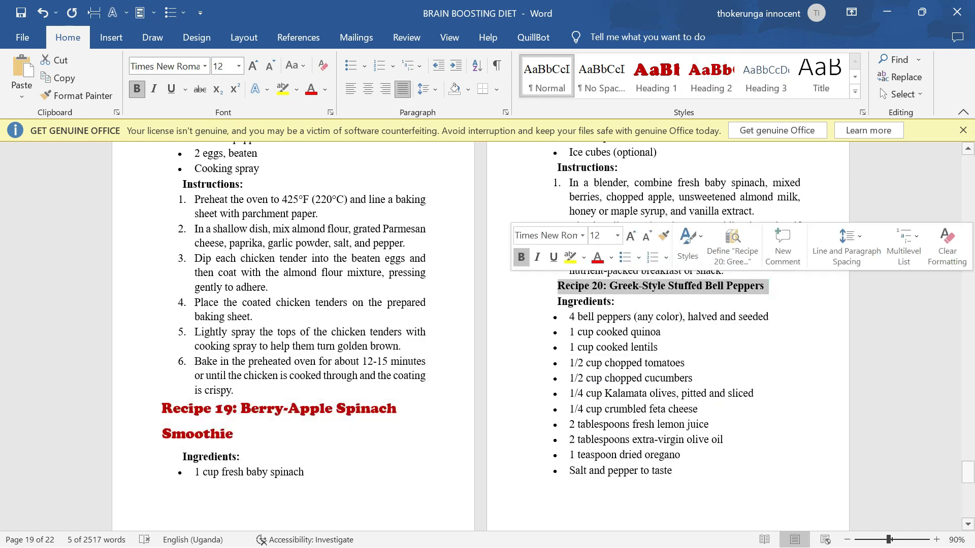
pyautogui.click(718, 65)
pyautogui.click(697, 327)
pyautogui.scroll(-10, 693, 321)
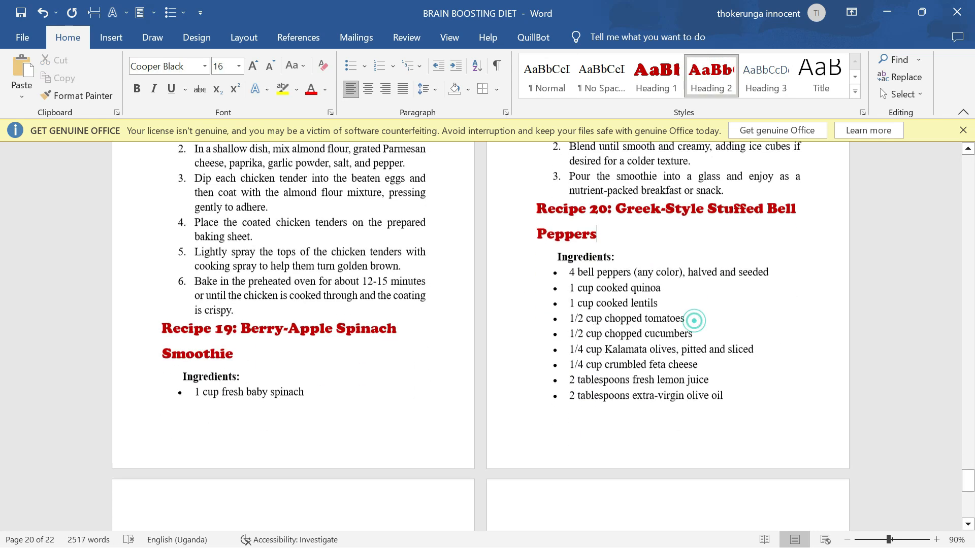
pyautogui.scroll(1, 648, 337)
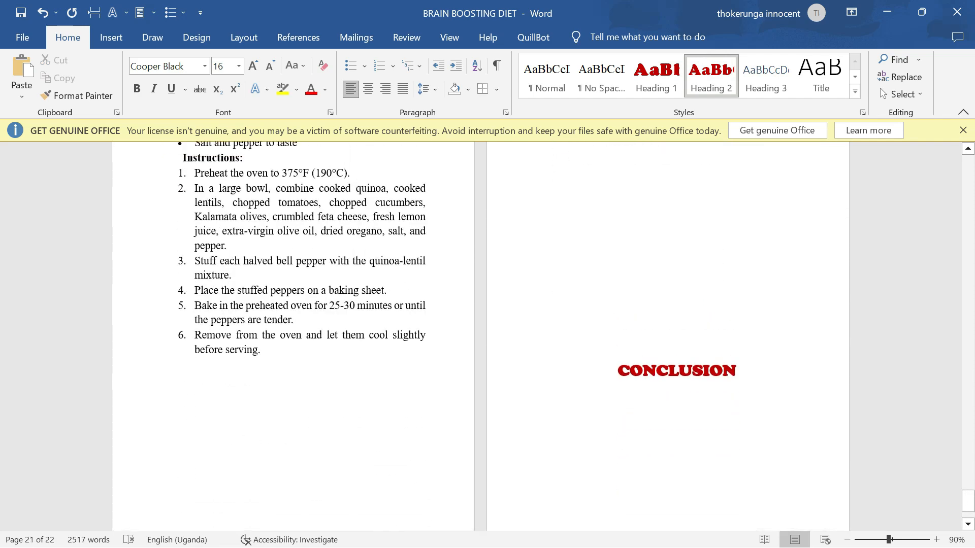
# Step: Delete the blank lines above the CONCLUSION heading on the document's last page
pyautogui.click(648, 337)
pyautogui.press('BackSpace')
pyautogui.press('BackSpace')
pyautogui.press('BackSpace')
pyautogui.press('BackSpace')
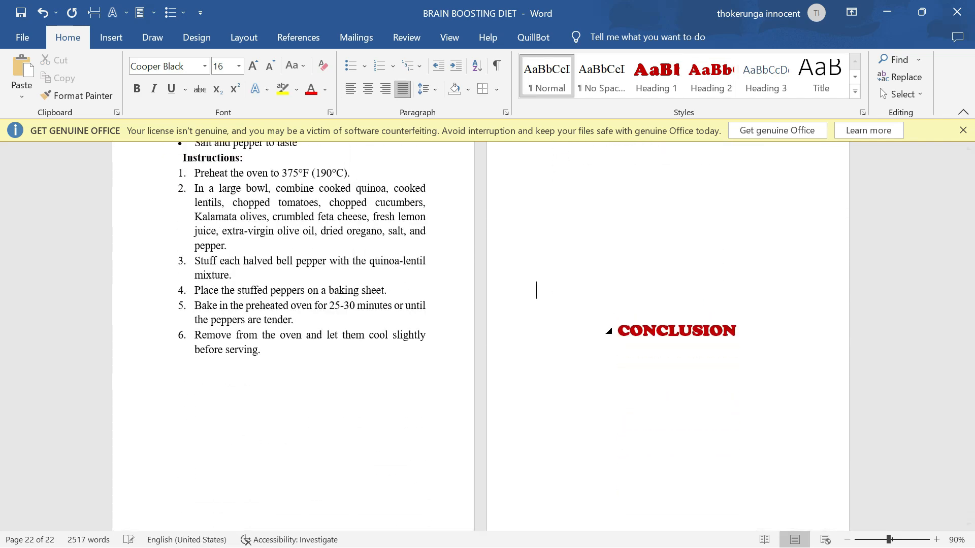
pyautogui.press('BackSpace')
pyautogui.press('BackSpace')
pyautogui.press('BackSpace')
pyautogui.press('BackSpace')
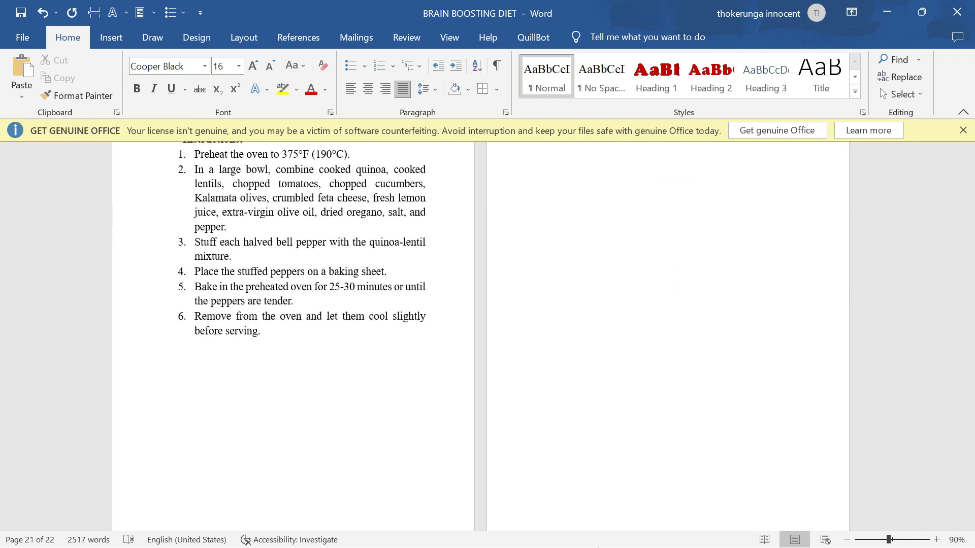
# Step: Switch to ChatGPT in the browser and submit the prompt "WRITE 150 WORDS FOR THE BOOK NTRODUCTION" in the Heart Diet Recipes chat
pyautogui.click(885, 19)
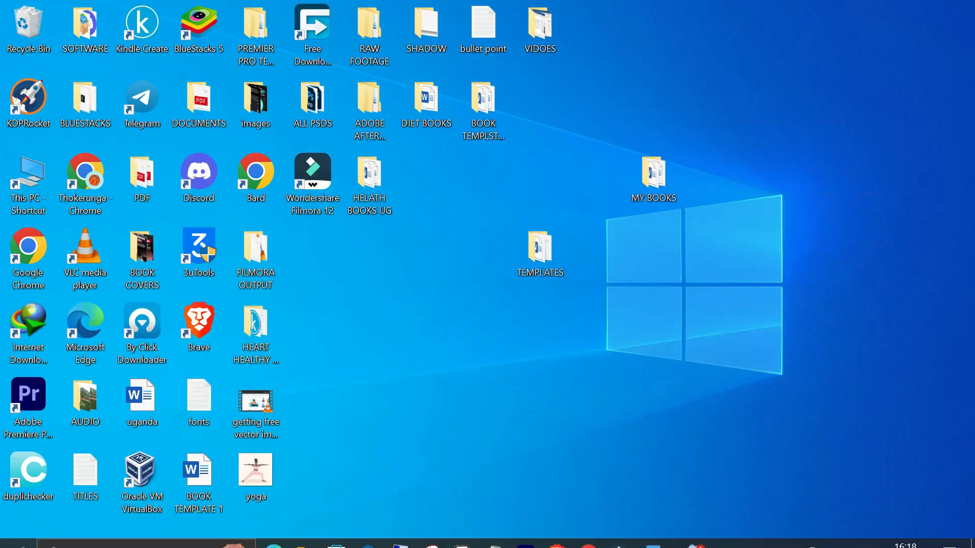
pyautogui.click(590, 537)
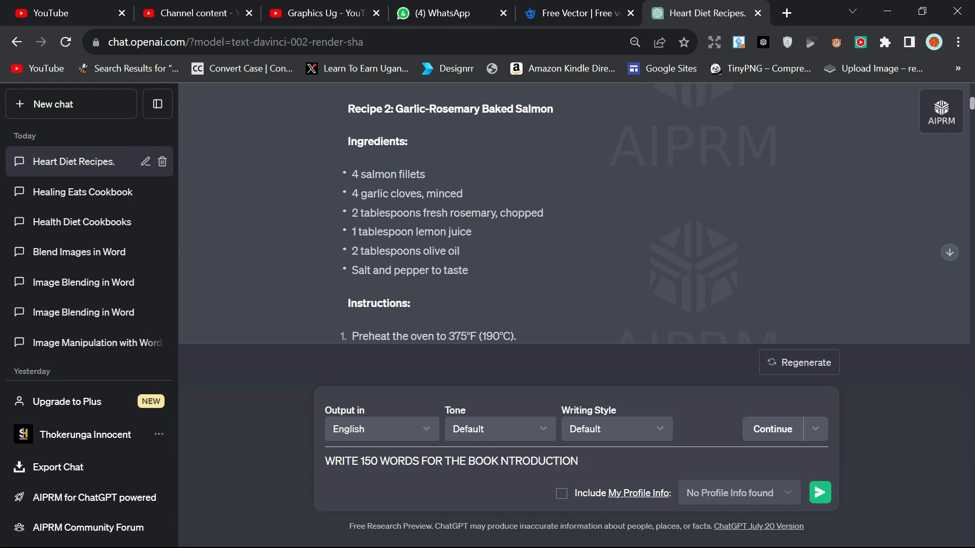
pyautogui.press('Return')
pyautogui.scroll(-15, 533, 284)
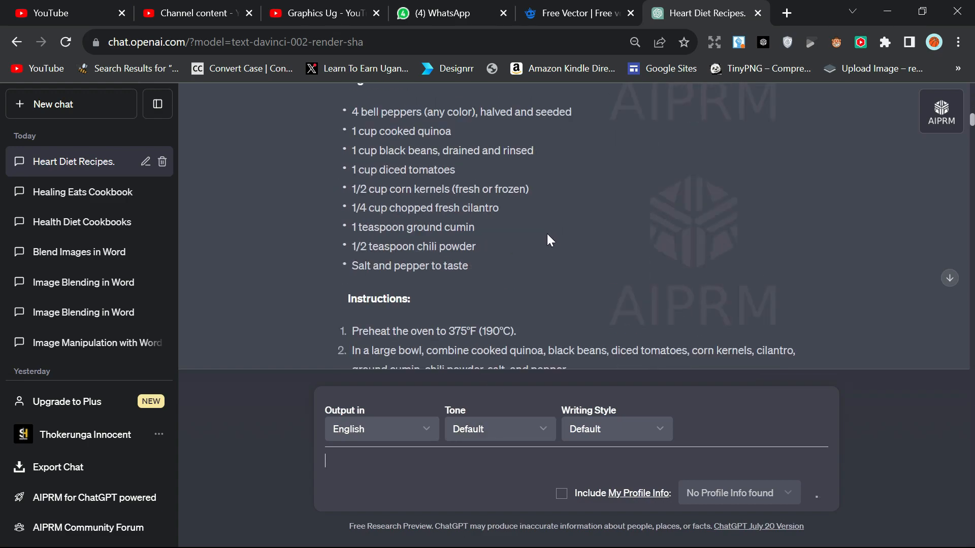
pyautogui.click(947, 279)
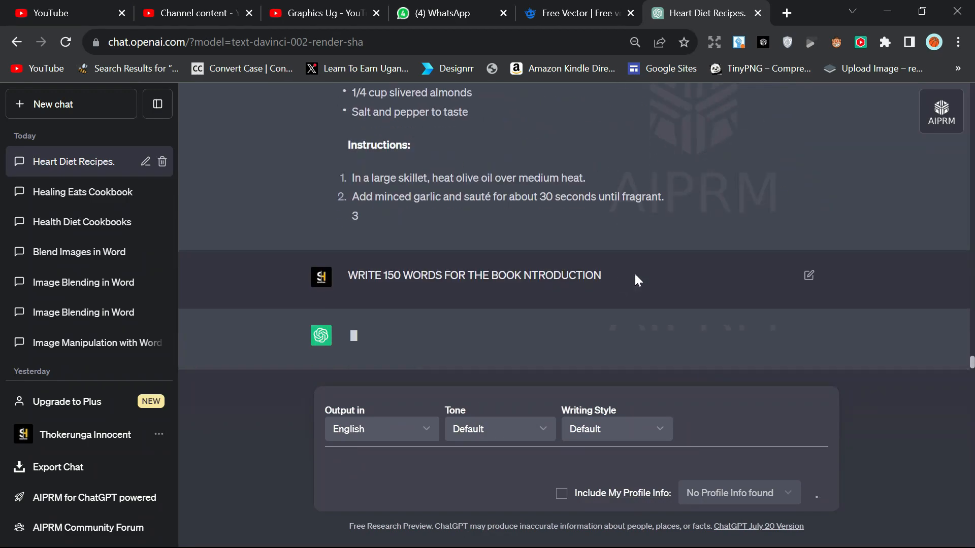
# Step: Reuse the introduction prompt with its last word changed and submit "WRITE 150 WORDS FOR THE BOOK CONCLUSION"
pyautogui.moveTo(618, 274); pyautogui.dragTo(382, 216)
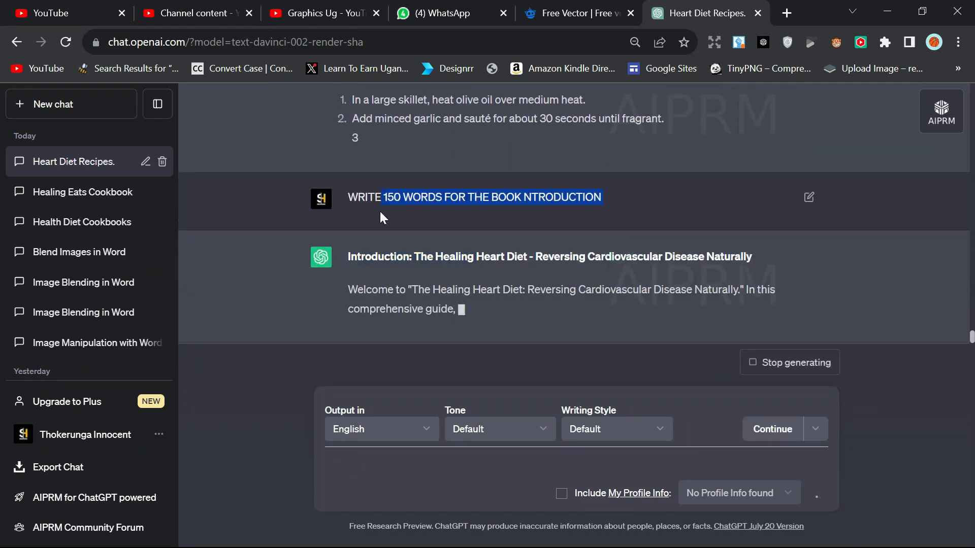
pyautogui.rightClick(387, 191)
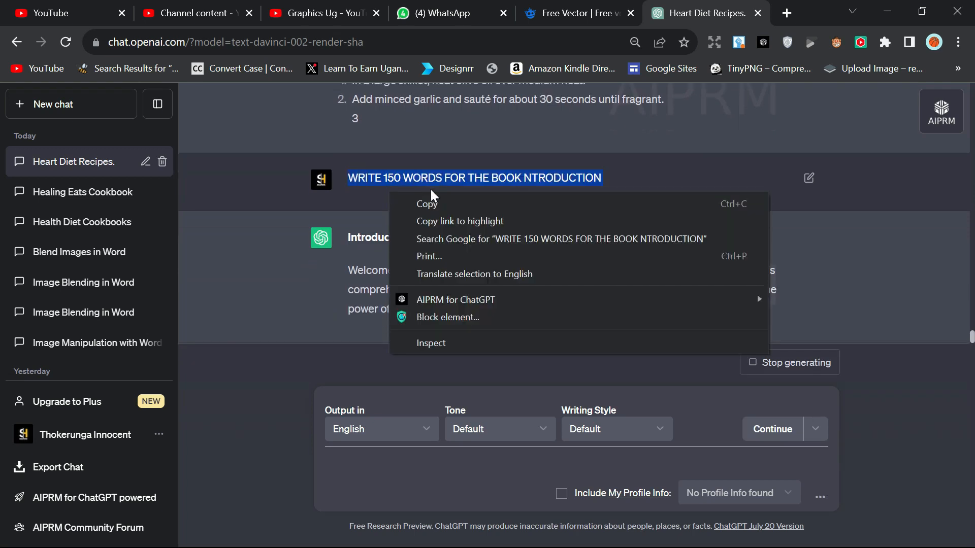
pyautogui.click(436, 197)
pyautogui.click(446, 464)
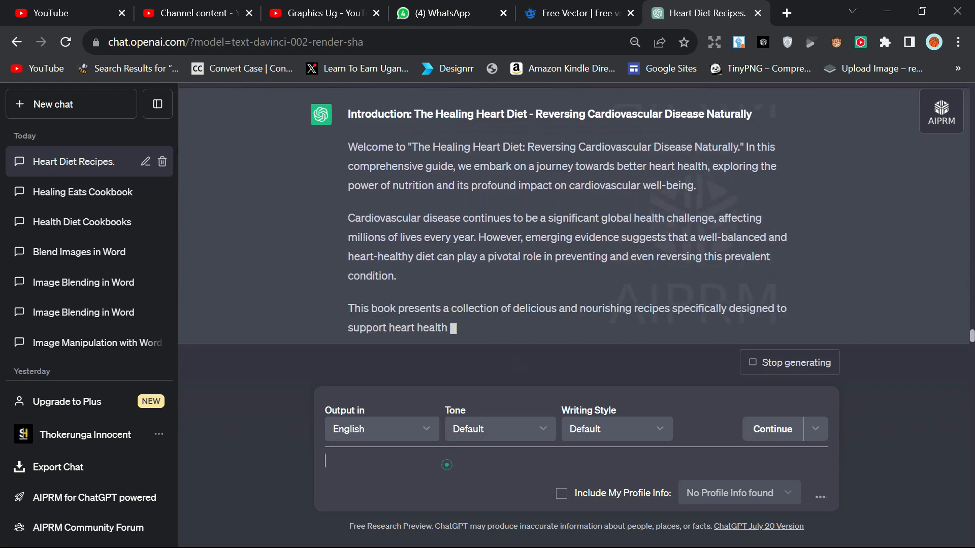
pyautogui.rightClick(447, 465)
pyautogui.click(490, 324)
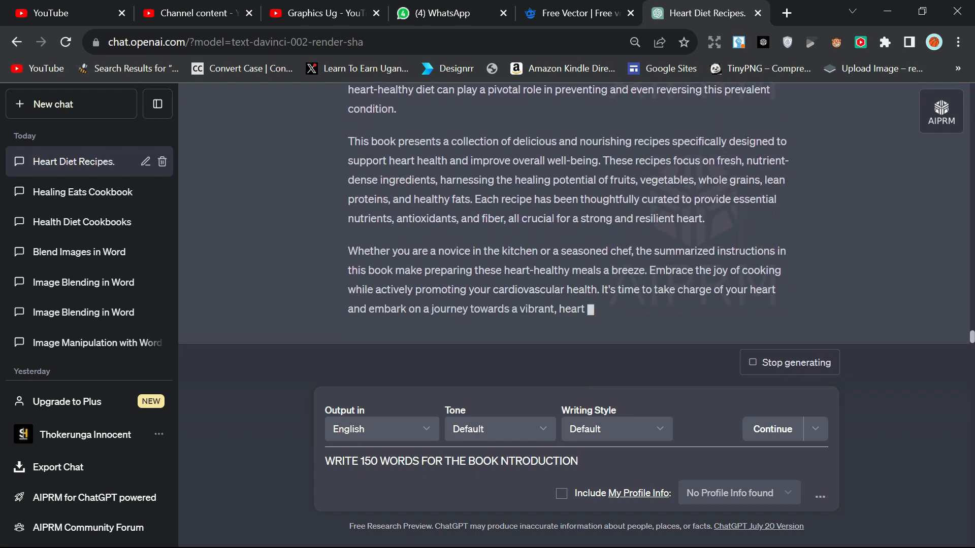
pyautogui.press('BackSpace')
pyautogui.press('BackSpace')
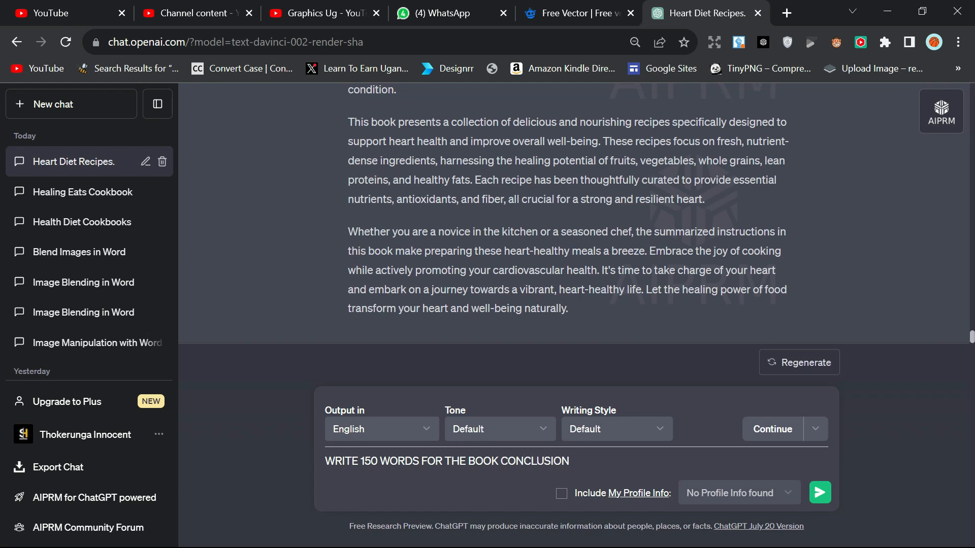
pyautogui.press('Return')
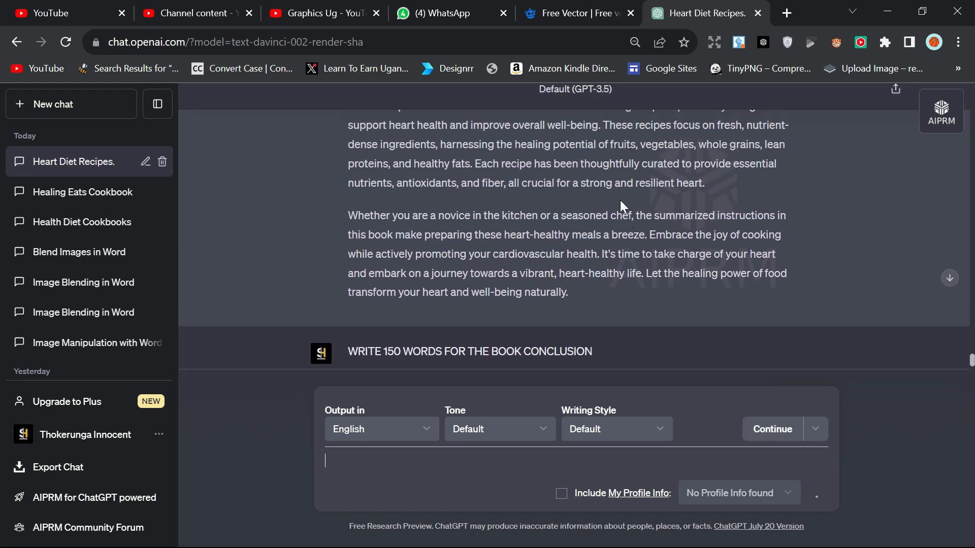
# Step: Copy the generated introduction paragraphs from "Welcome to" to the end, without their title
pyautogui.moveTo(581, 294); pyautogui.dragTo(341, 178)
pyautogui.scroll(1, 391, 230)
pyautogui.scroll(-2, 391, 230)
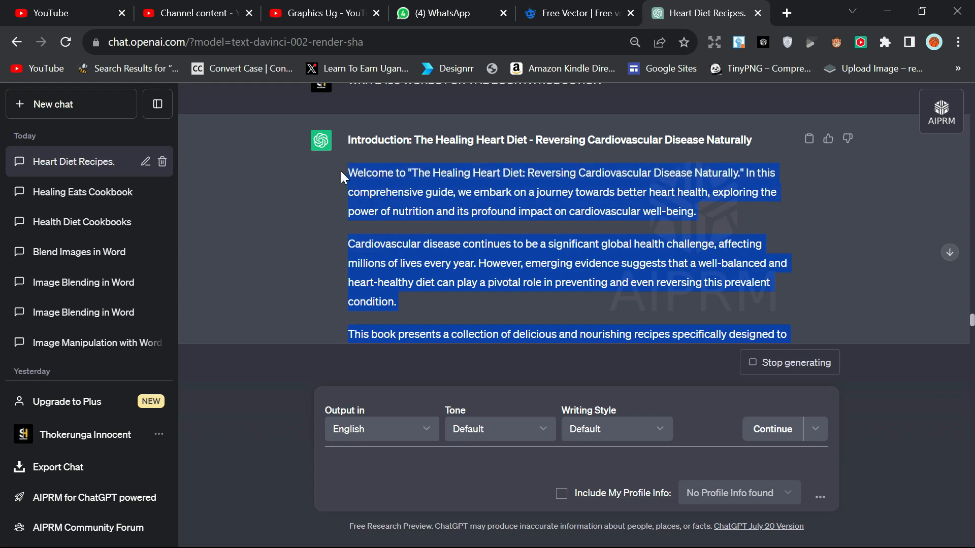
pyautogui.rightClick(382, 175)
pyautogui.click(427, 187)
# Step: Switch to the Word document and paste the introduction as text only under the INTRODUCTION heading in Normal style
pyautogui.click(887, 11)
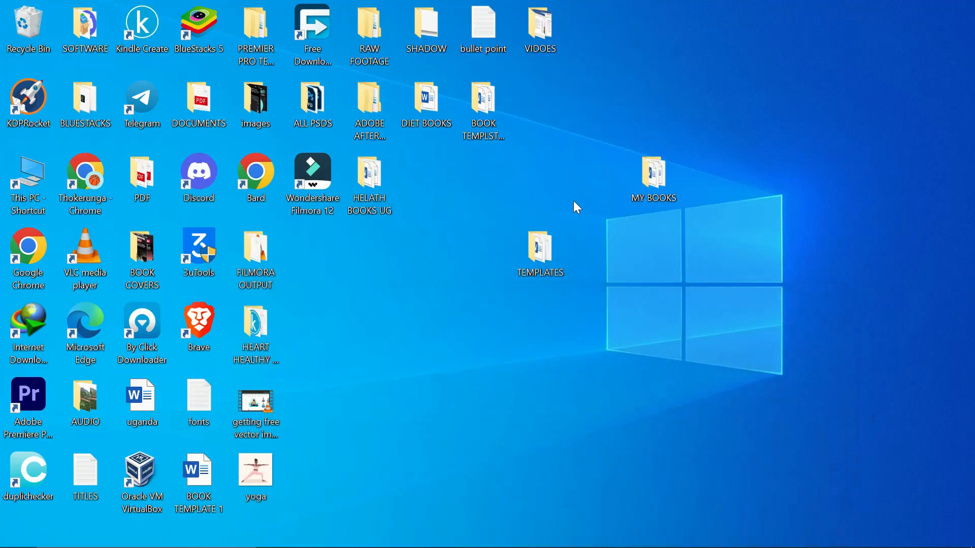
pyautogui.moveTo(588, 539)
pyautogui.click(651, 533)
pyautogui.scroll(6, 544, 333)
pyautogui.moveTo(970, 486); pyautogui.dragTo(967, 201)
pyautogui.rightClick(602, 279)
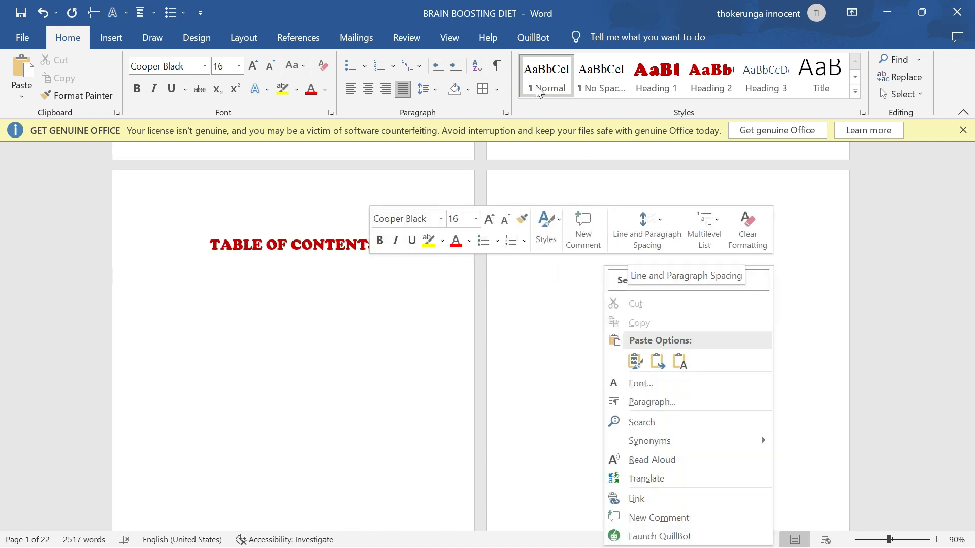
pyautogui.click(535, 75)
pyautogui.rightClick(585, 274)
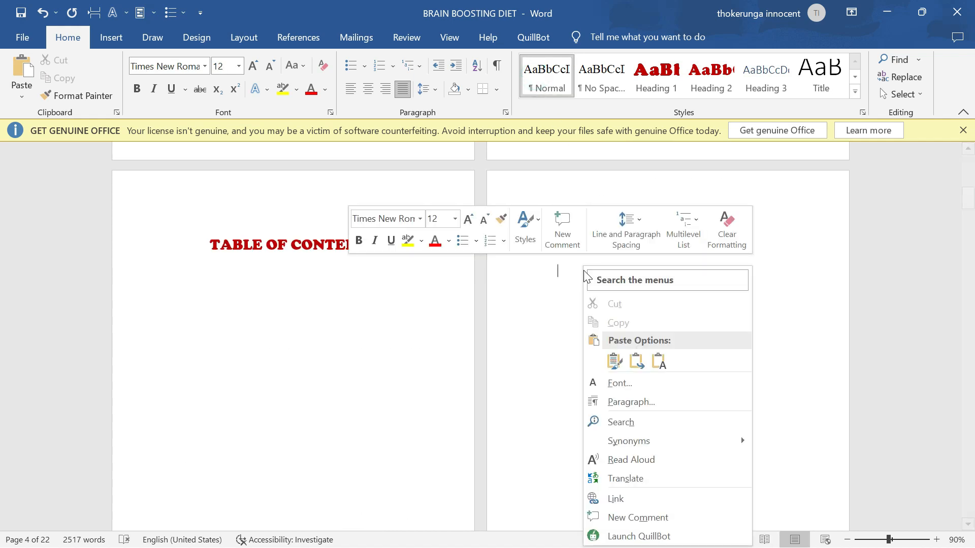
pyautogui.click(664, 358)
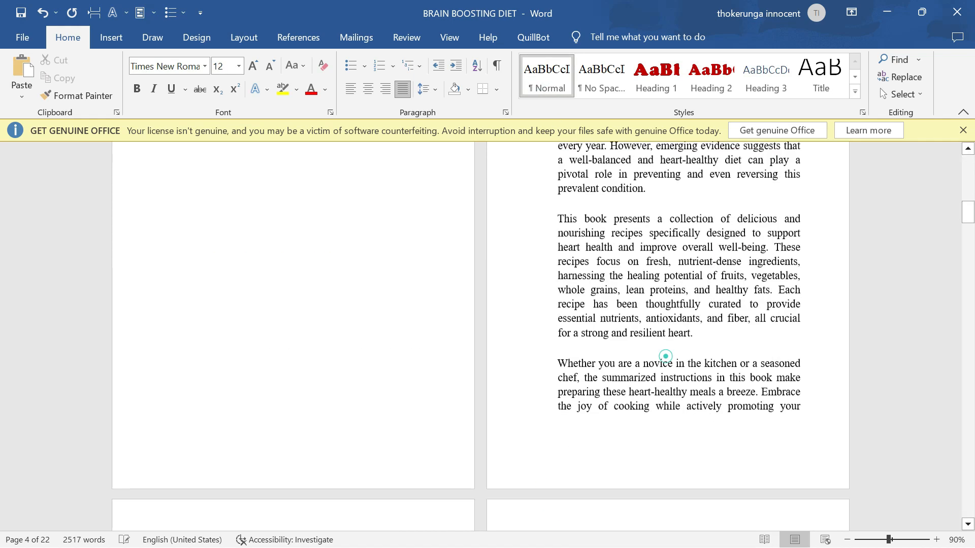
# Step: Insert a custom table of contents without page numbers on a new line under the TABLE OF CONTENTS title
pyautogui.scroll(5, 668, 335)
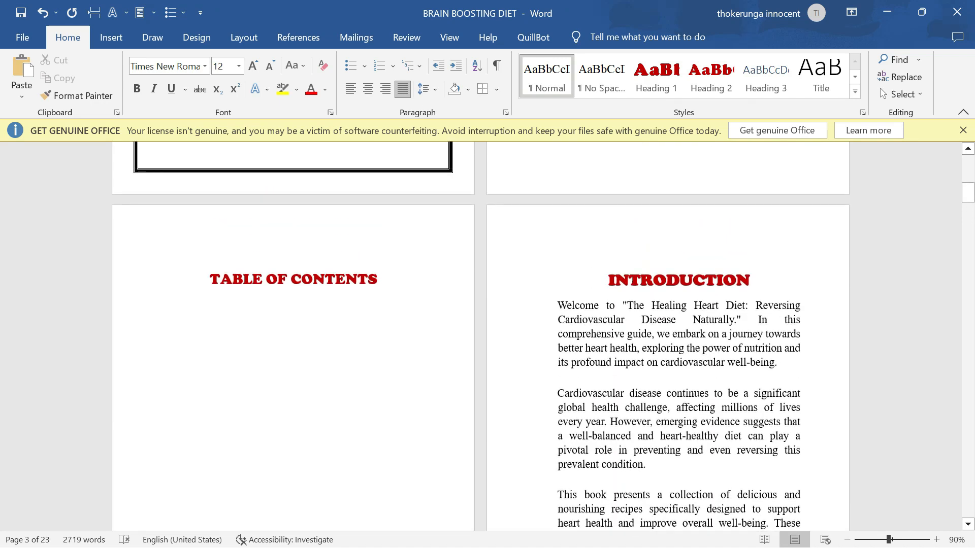
pyautogui.click(243, 280)
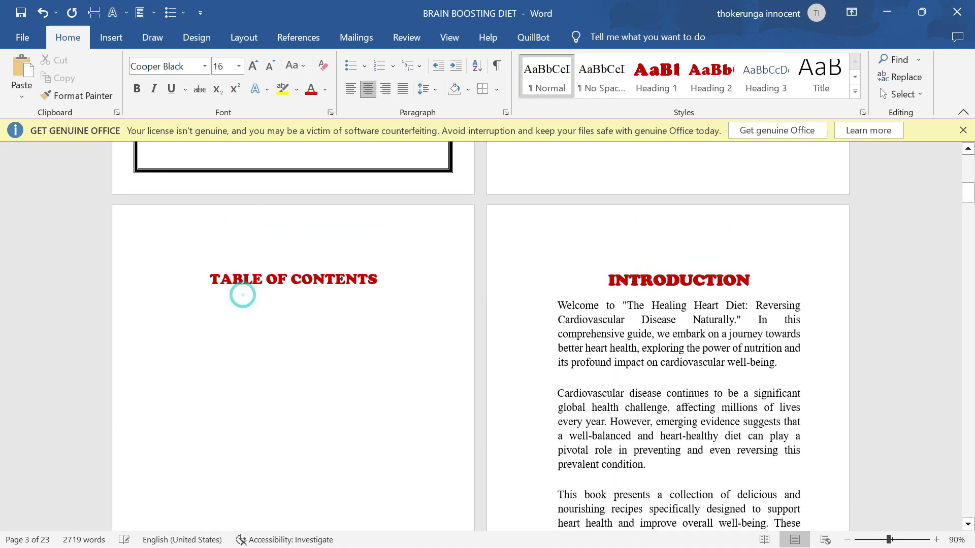
pyautogui.press('Return')
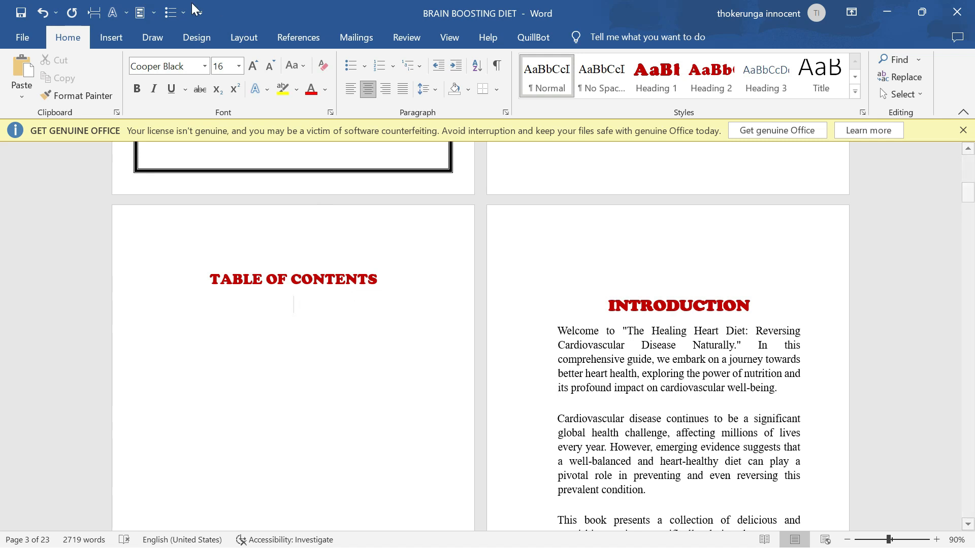
pyautogui.click(303, 29)
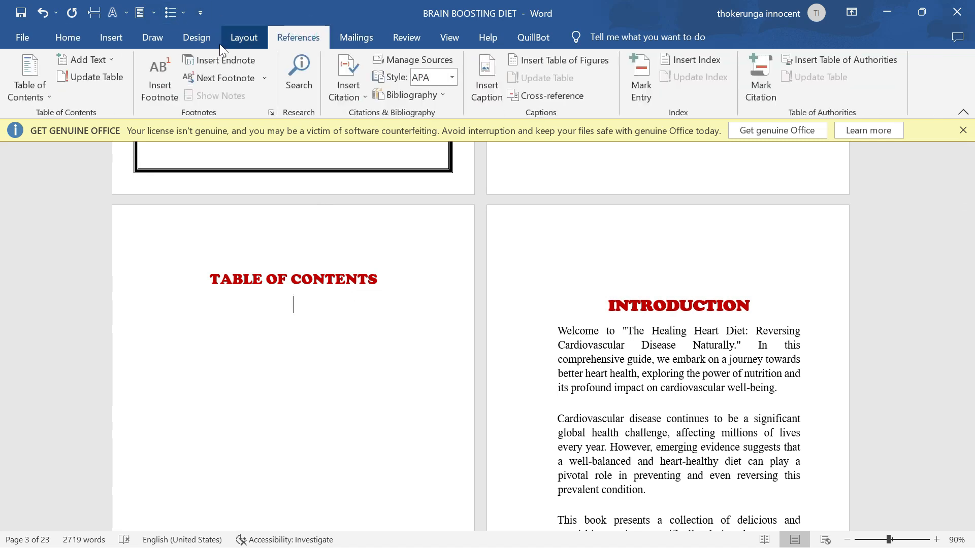
pyautogui.click(35, 93)
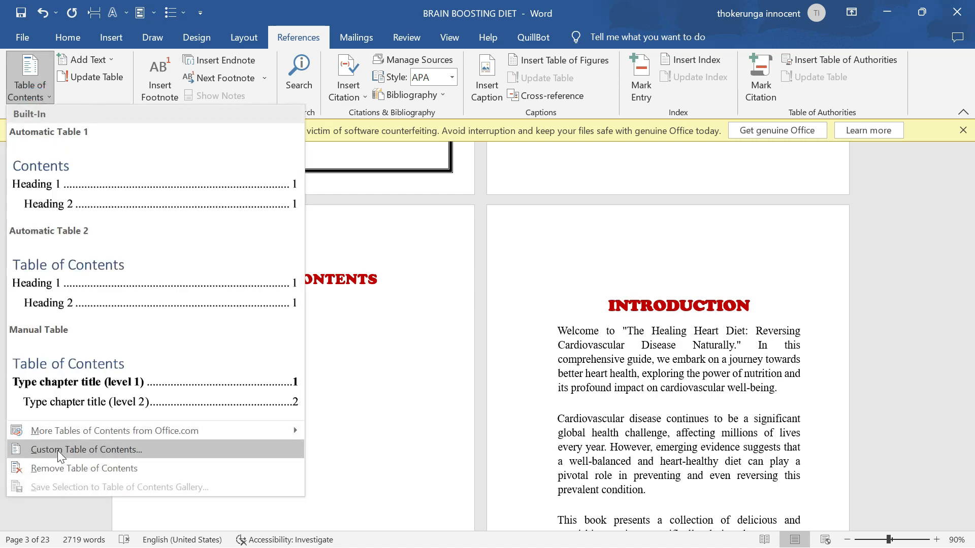
pyautogui.click(57, 450)
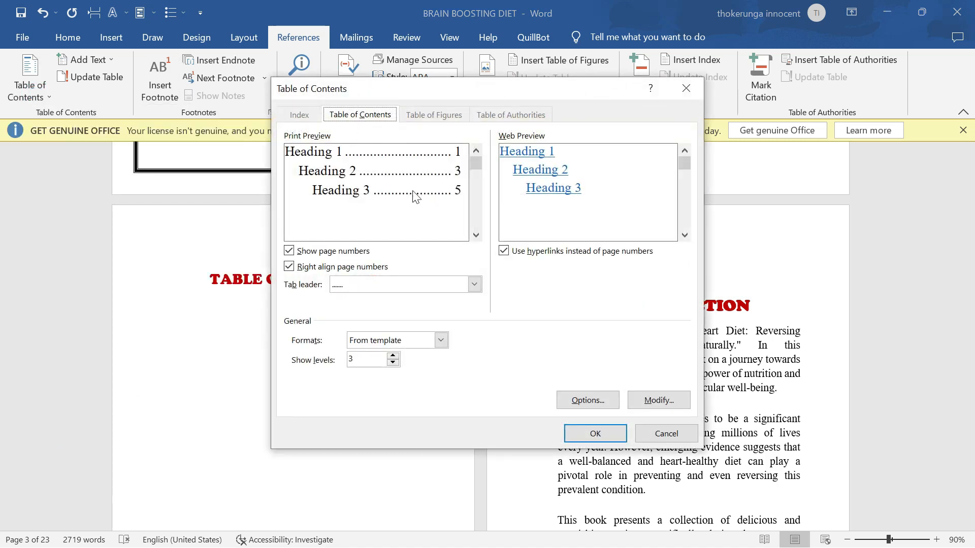
pyautogui.click(289, 250)
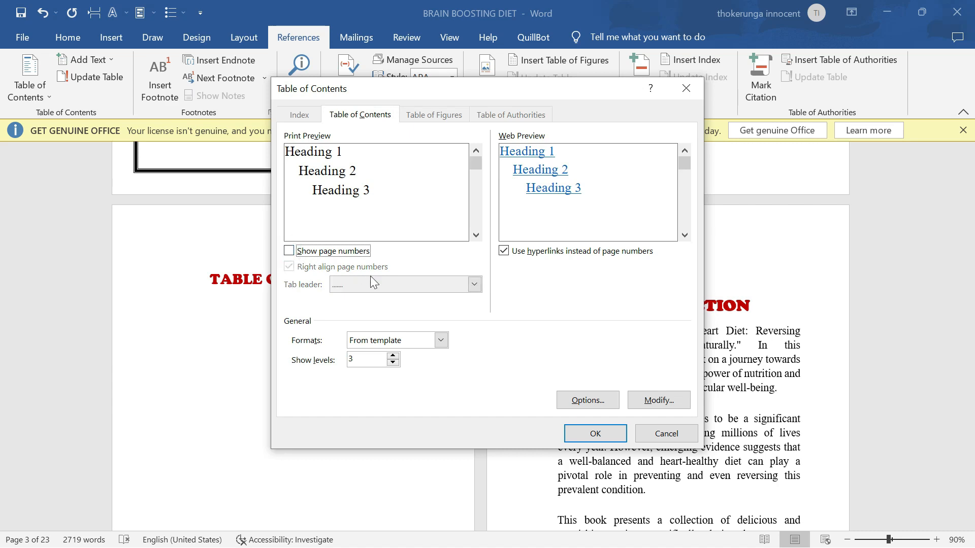
pyautogui.click(590, 439)
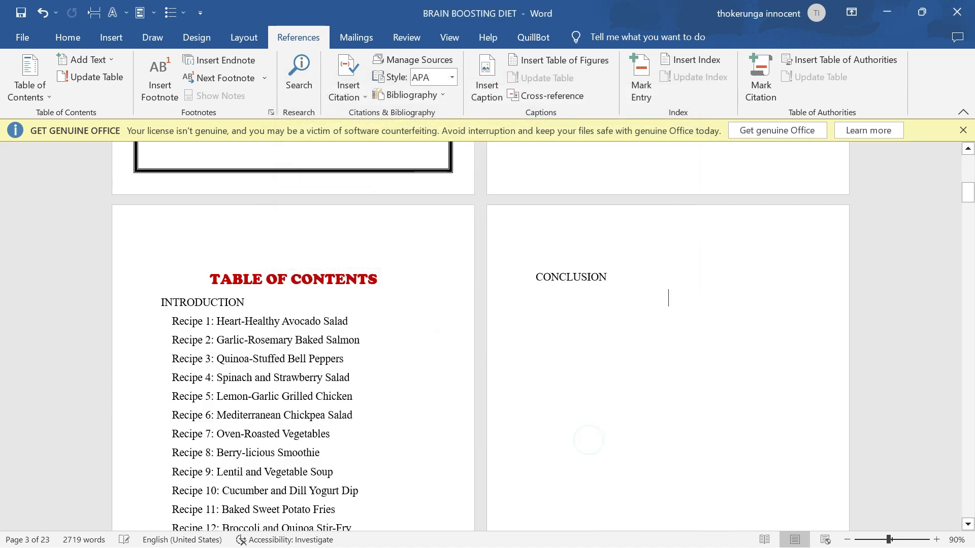
# Step: Reduce the font size of all table of contents entries, from INTRODUCTION to CONCLUSION, to 11
pyautogui.scroll(-5, 481, 335)
pyautogui.scroll(4, 480, 335)
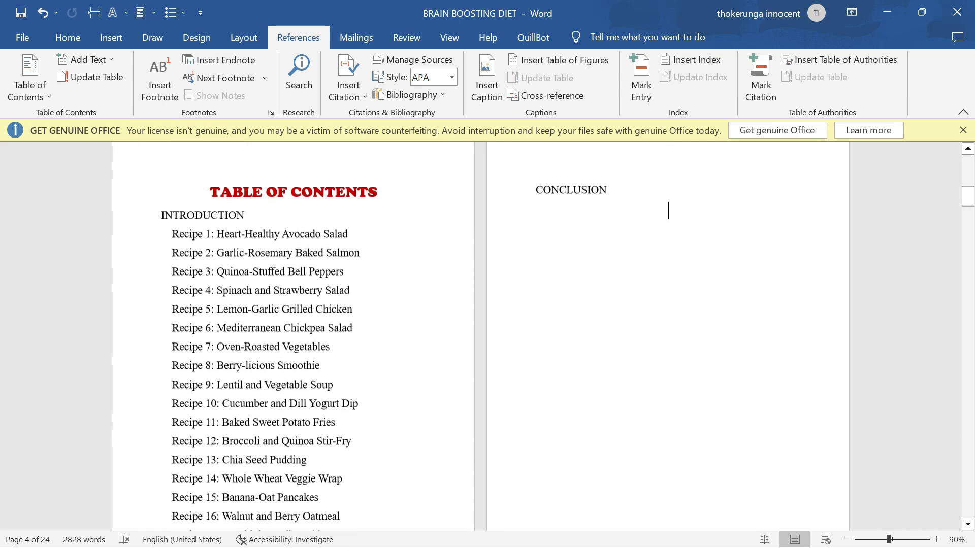
pyautogui.scroll(-4, 480, 335)
pyautogui.scroll(4, 480, 335)
pyautogui.tripleClick(625, 218)
pyautogui.moveTo(624, 218); pyautogui.dragTo(196, 239)
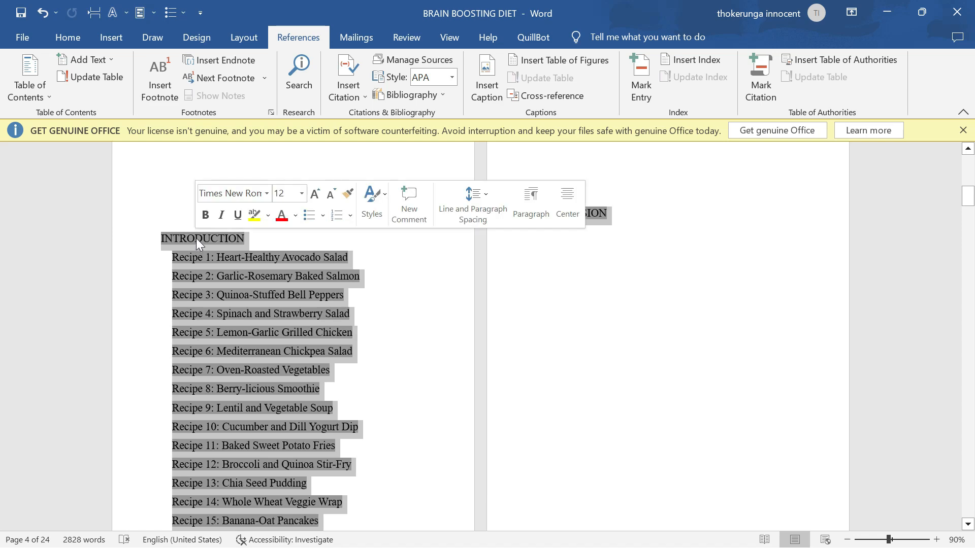
pyautogui.click(75, 41)
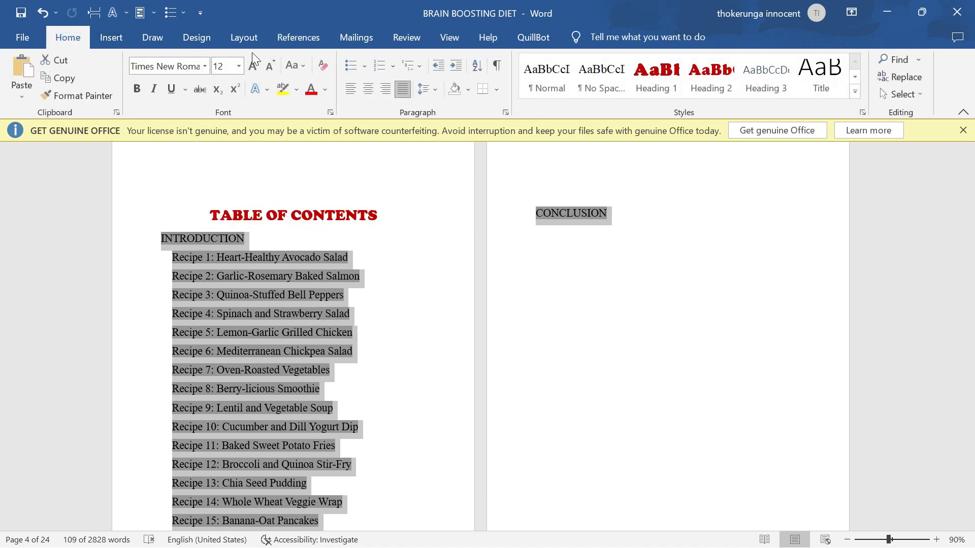
pyautogui.click(272, 61)
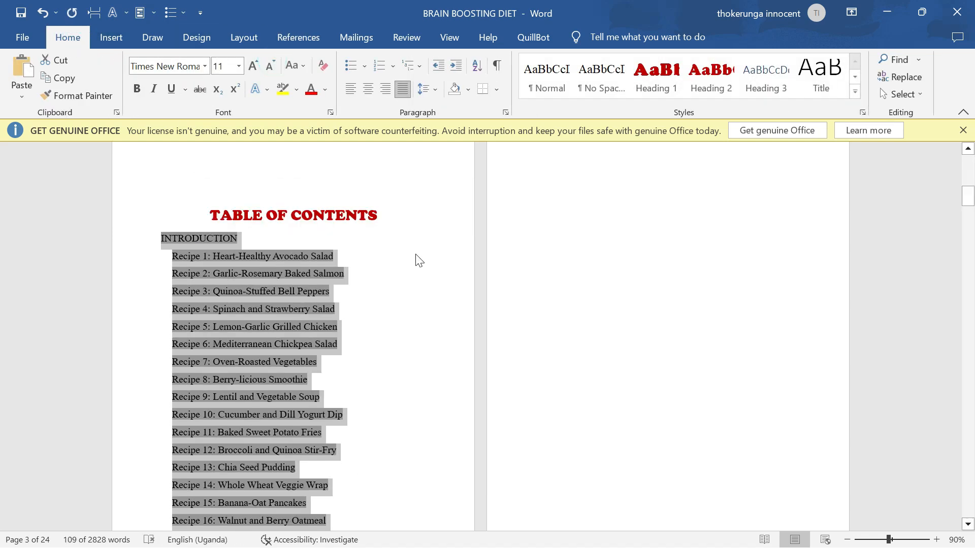
pyautogui.hotkey('ctrl', 'u')
pyautogui.scroll(-1, 415, 253)
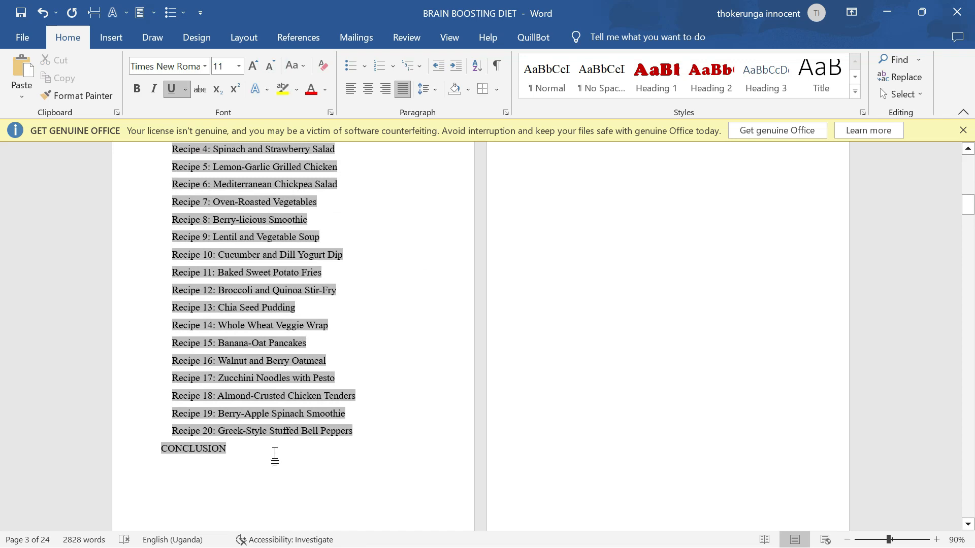
# Step: Delete the blank lines between the table of contents and the INTRODUCTION heading so the introduction starts on the following page
pyautogui.scroll(3, 277, 451)
pyautogui.scroll(-5, 277, 451)
pyautogui.scroll(2, 550, 394)
pyautogui.click(549, 394)
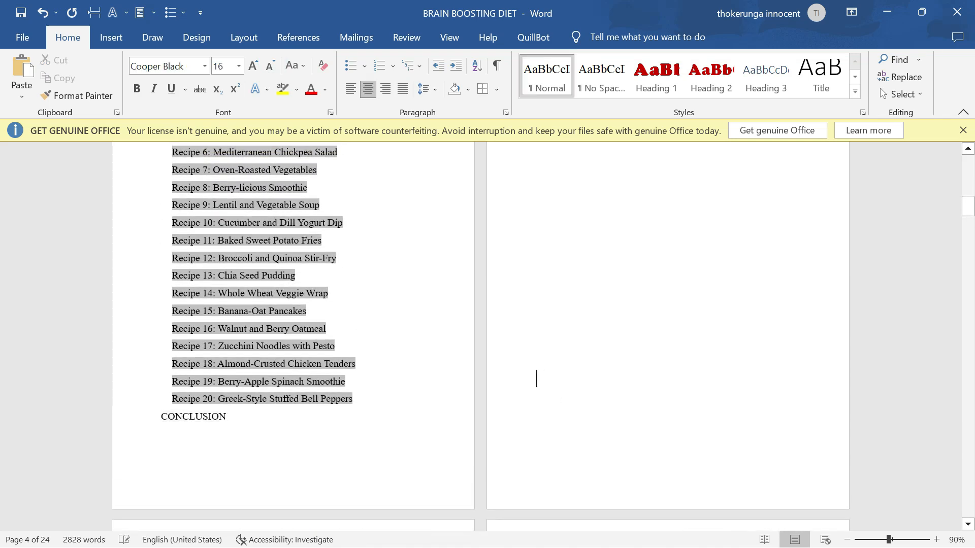
pyautogui.press('BackSpace')
pyautogui.press('BackSpace')
pyautogui.press('BackSpace')
pyautogui.press('BackSpace')
pyautogui.press('BackSpace')
pyautogui.press('BackSpace')
pyautogui.press('BackSpace')
pyautogui.press('BackSpace')
pyautogui.press('BackSpace')
pyautogui.press('BackSpace')
pyautogui.press('BackSpace')
pyautogui.press('BackSpace')
pyautogui.press('BackSpace')
pyautogui.press('BackSpace')
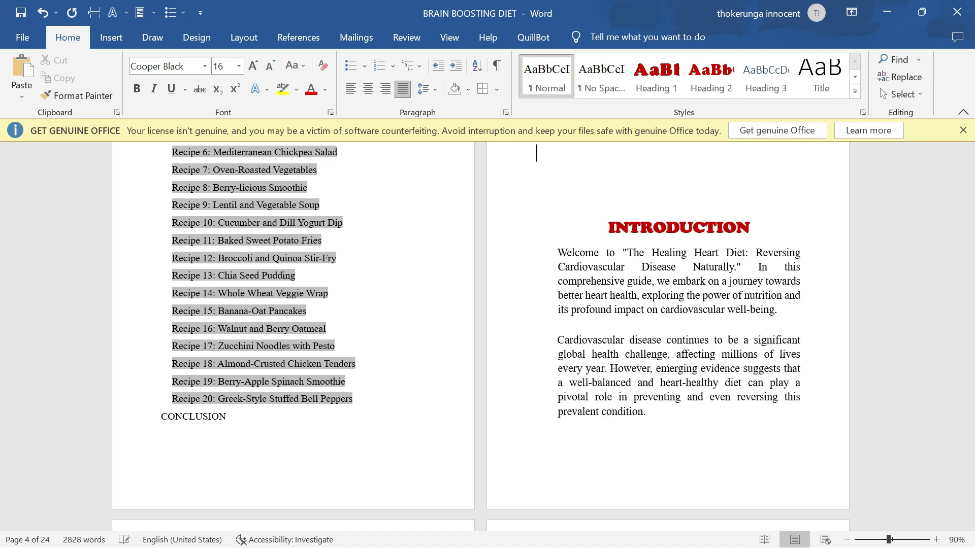
pyautogui.press('BackSpace')
pyautogui.press('BackSpace')
pyautogui.press('BackSpace')
pyautogui.press('BackSpace')
pyautogui.press('BackSpace')
pyautogui.press('BackSpace')
pyautogui.press('BackSpace')
pyautogui.press('BackSpace')
pyautogui.press('BackSpace')
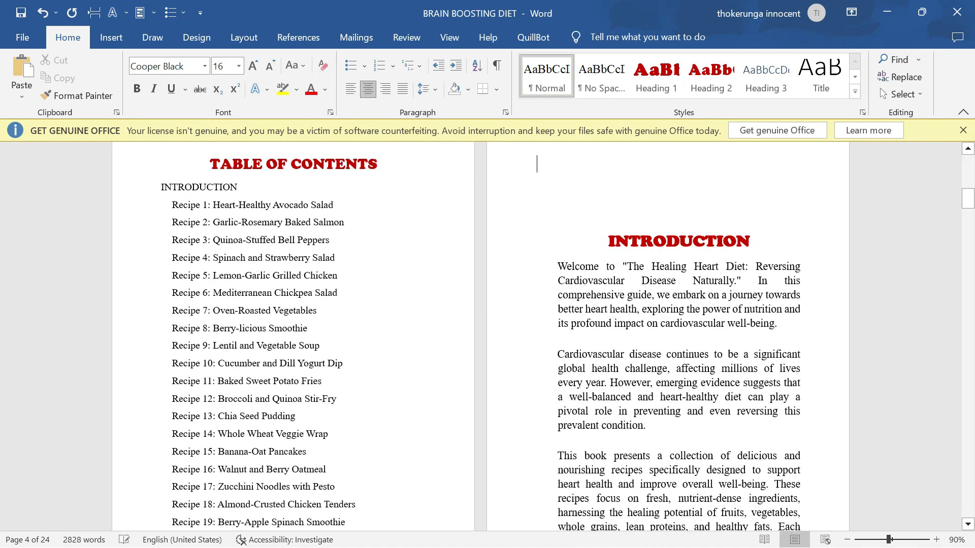
pyautogui.press('BackSpace')
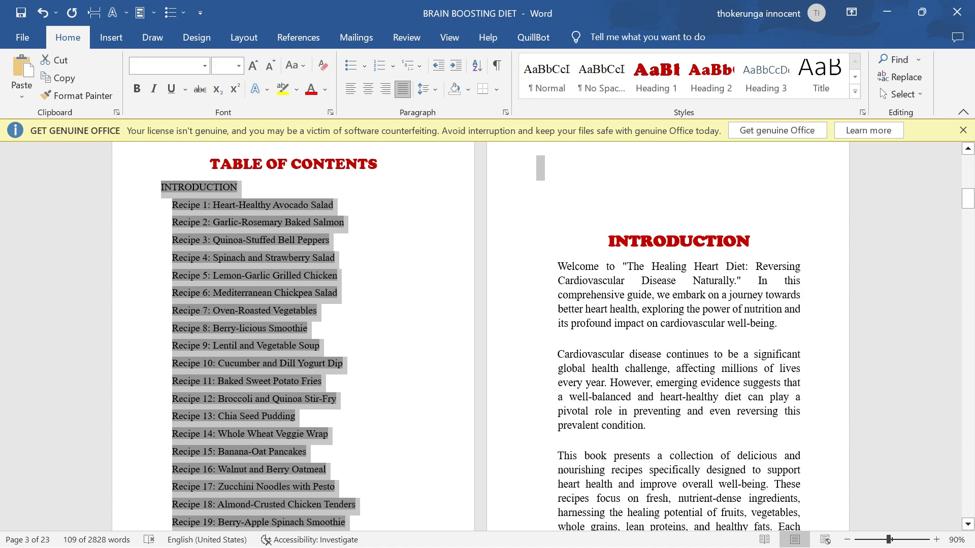
pyautogui.scroll(1, 586, 290)
pyautogui.click(586, 290)
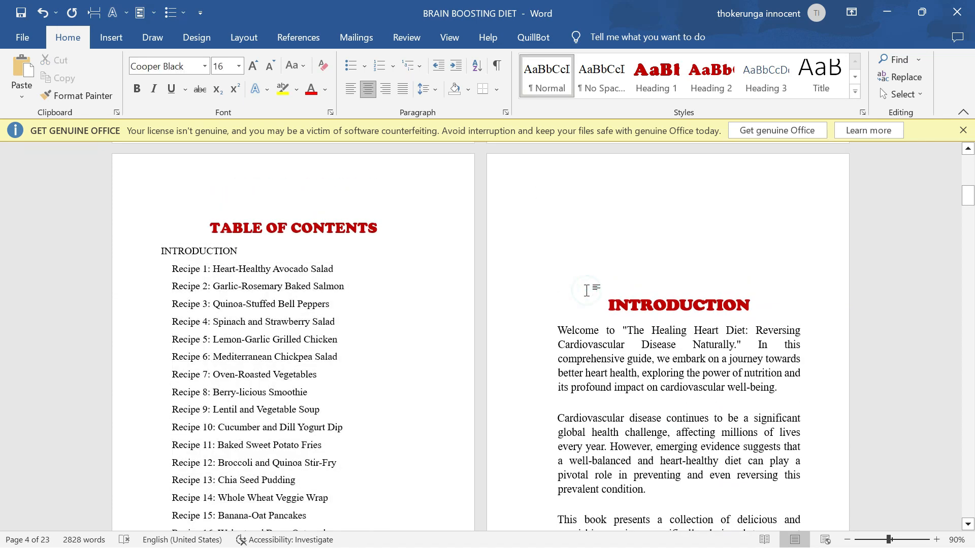
# Step: Remove the extra blank lines above the INTRODUCTION heading on the page facing the table of contents
pyautogui.press('BackSpace')
pyautogui.press('BackSpace')
pyautogui.press('BackSpace')
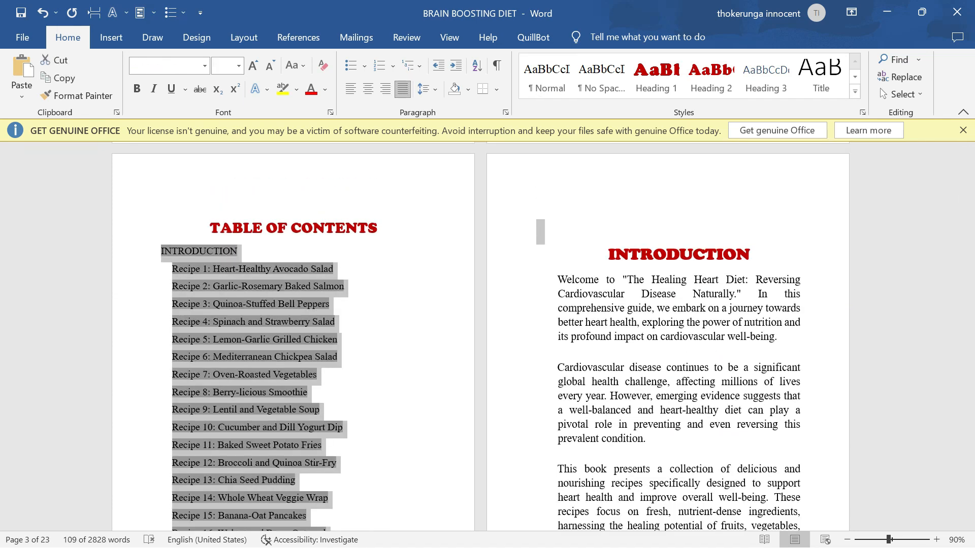
# Step: Try to delete the remaining blank line above the INTRODUCTION heading and undo the deletion of the table of contents
pyautogui.click(656, 210)
pyautogui.press('BackSpace')
pyautogui.press('BackSpace')
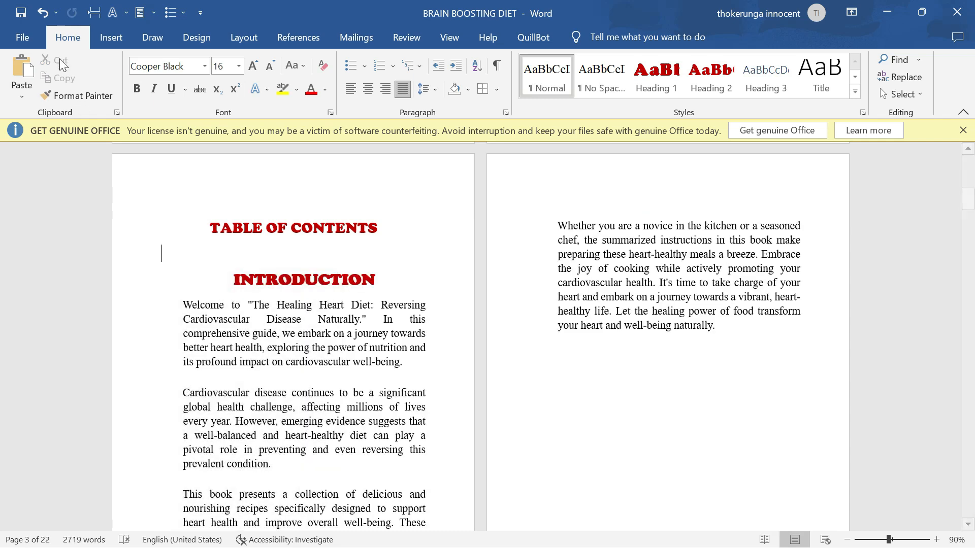
pyautogui.click(43, 11)
# Step: Delete the blank line above the "Recipe 1: Heart-Healthy Avocado Salad" heading
pyautogui.scroll(-6, 293, 335)
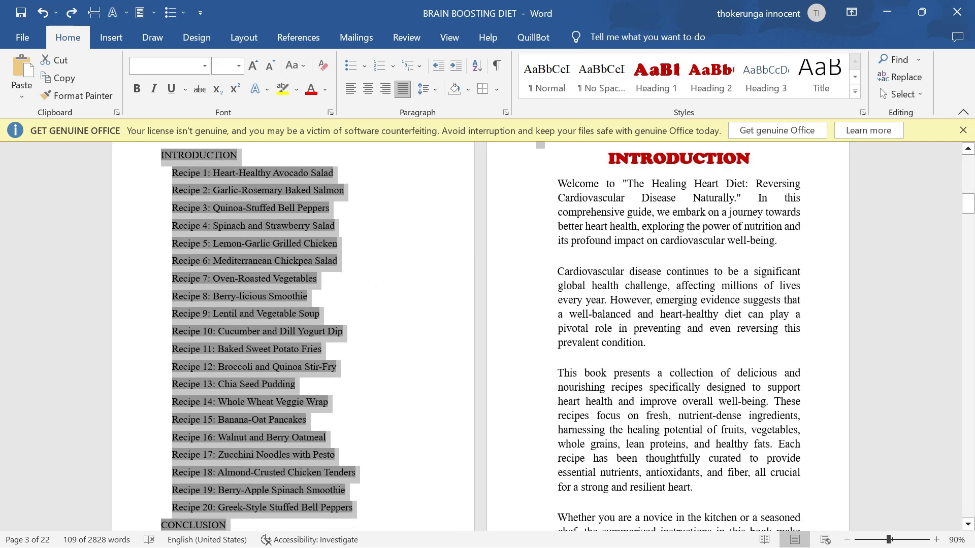
pyautogui.scroll(-10, 562, 294)
pyautogui.scroll(3, 562, 295)
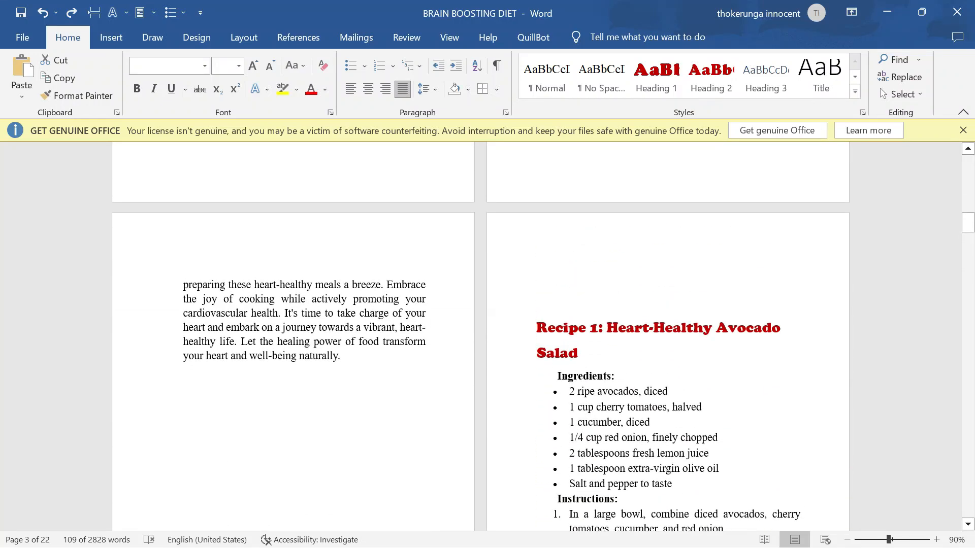
pyautogui.click(562, 295)
pyautogui.press('BackSpace')
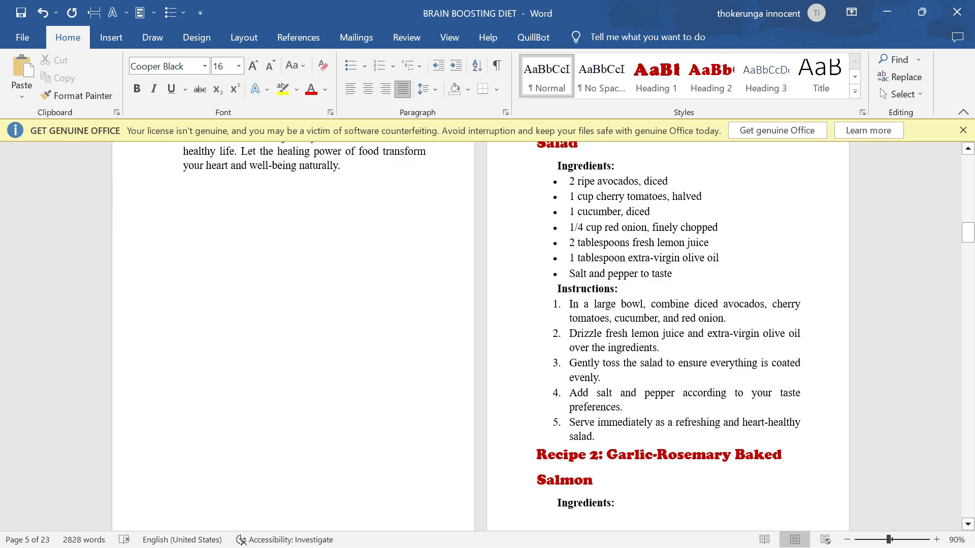
# Step: Switch to ChatGPT in Chrome and copy all conclusion paragraphs, from "As we come to the conclusion" to "a healing heart diet."
pyautogui.click(887, 12)
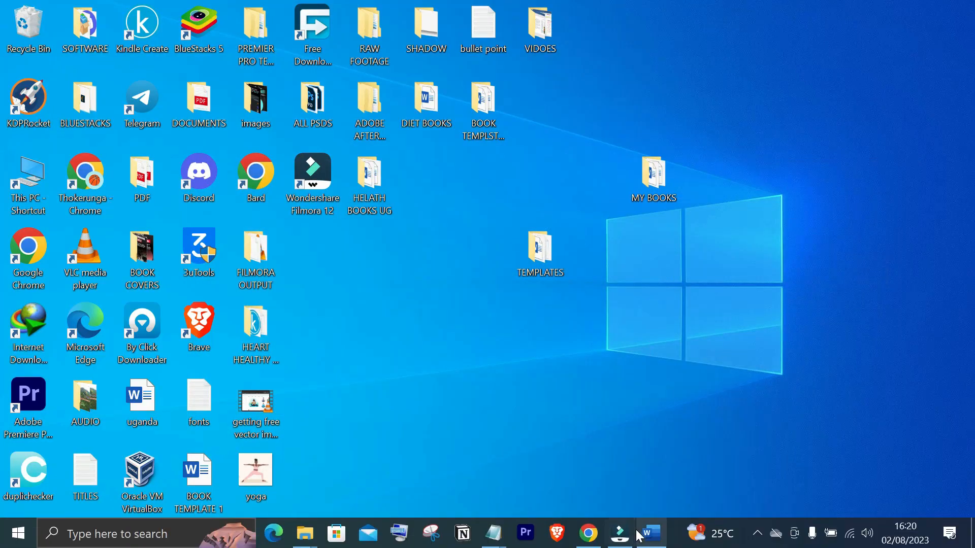
pyautogui.click(624, 537)
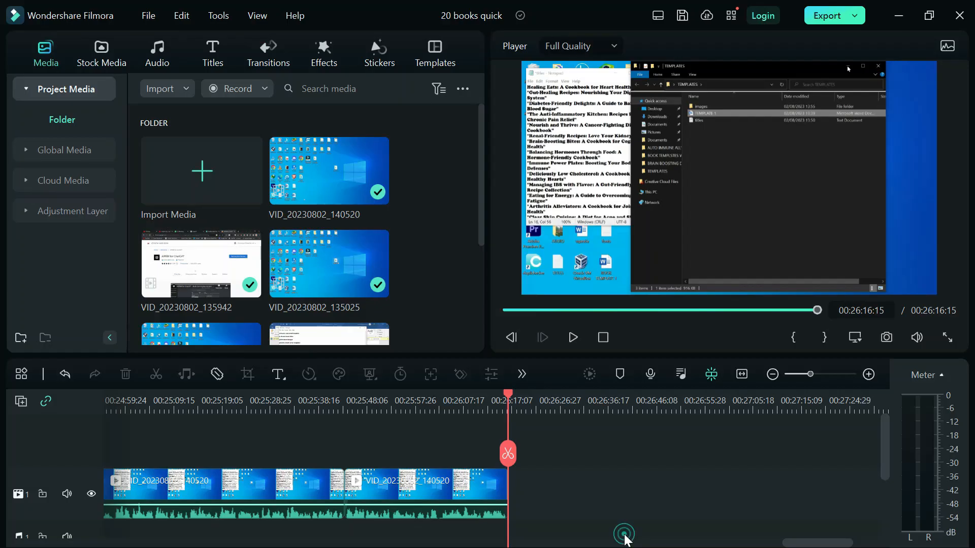
pyautogui.click(899, 17)
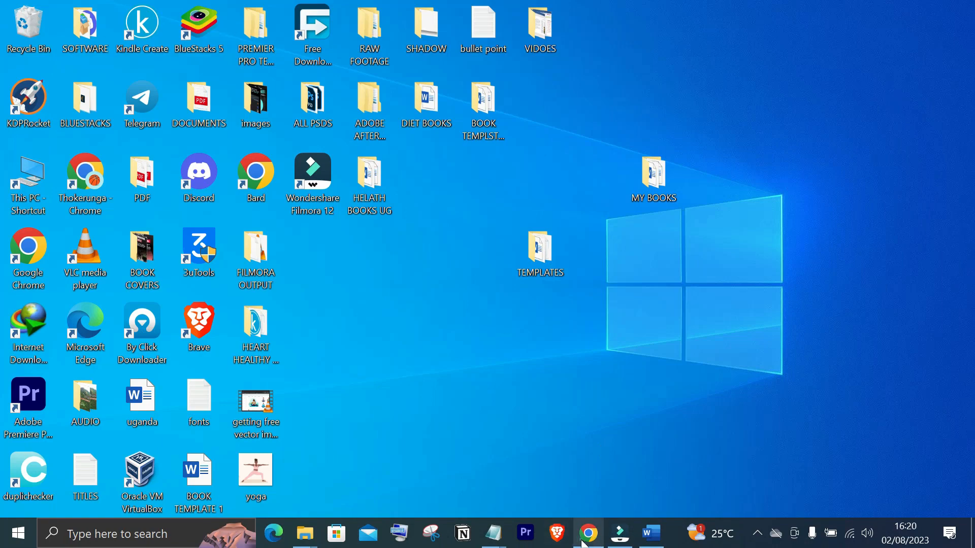
pyautogui.click(583, 541)
pyautogui.scroll(-10, 583, 533)
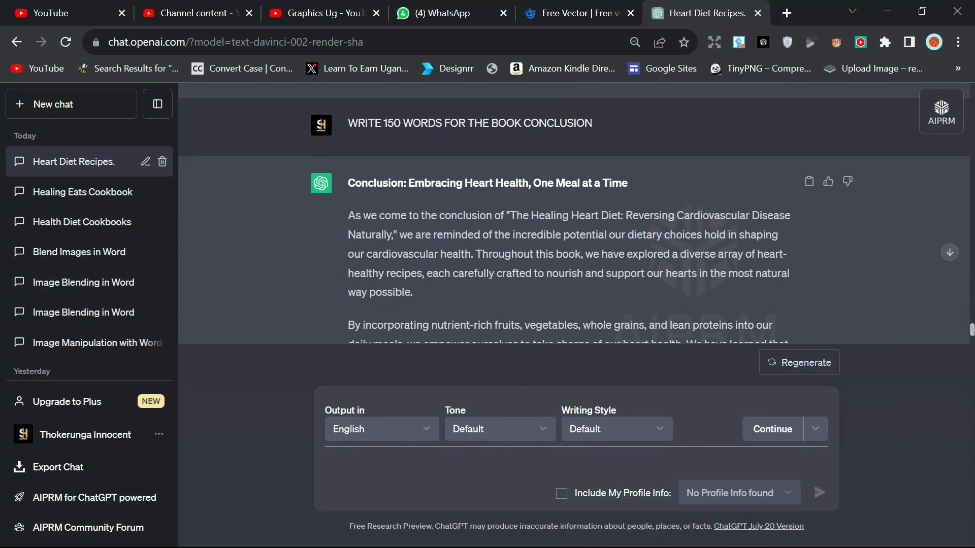
pyautogui.moveTo(348, 215); pyautogui.dragTo(429, 325)
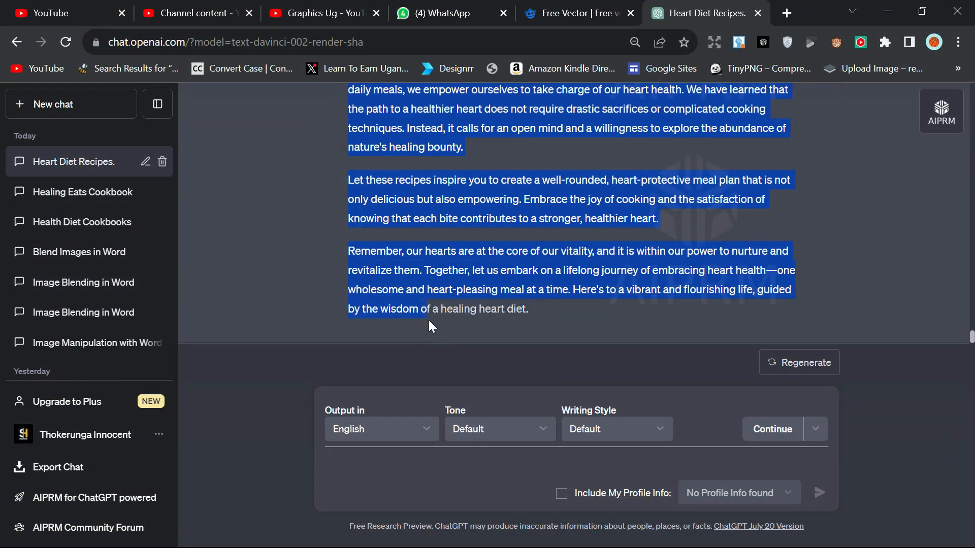
pyautogui.moveTo(514, 328); pyautogui.dragTo(532, 313)
pyautogui.rightClick(514, 251)
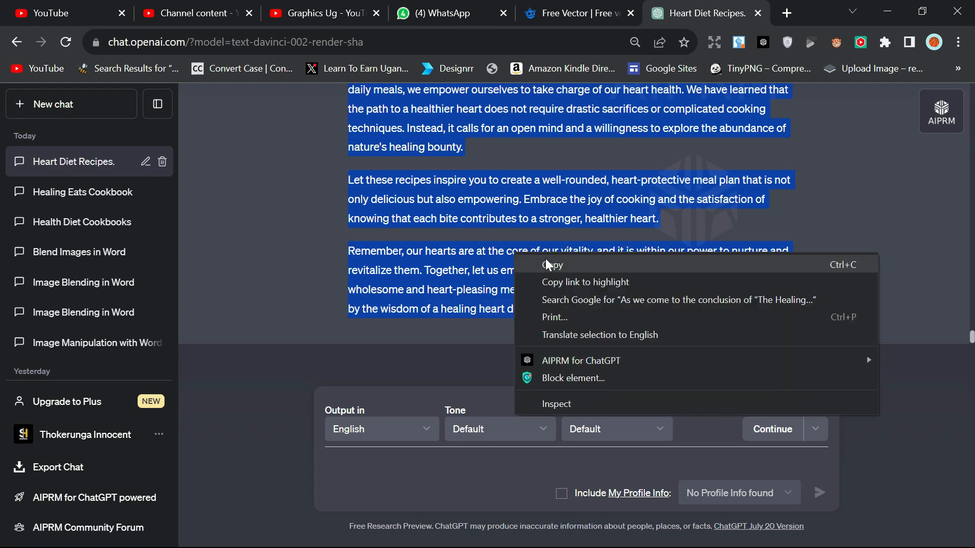
pyautogui.click(545, 258)
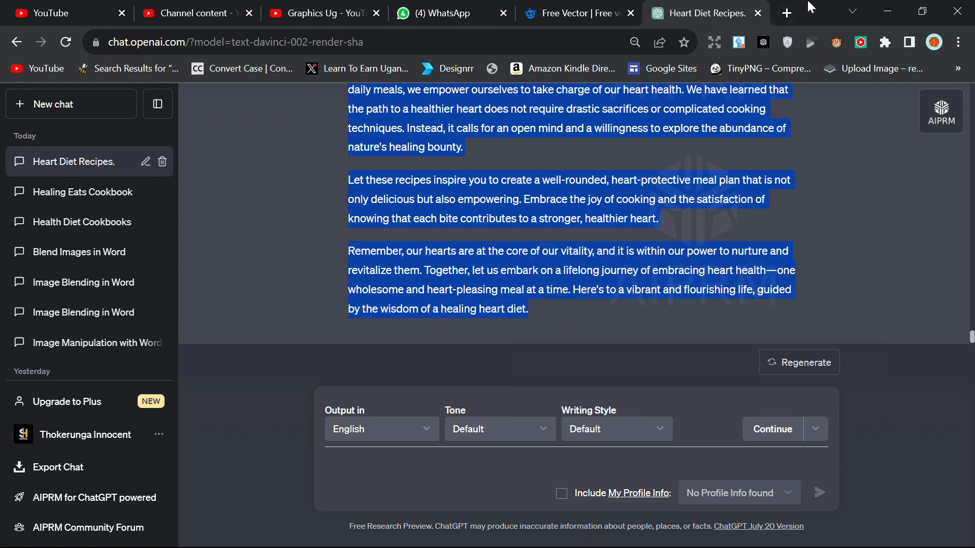
# Step: Switch to the Word document and paste the conclusion with merged formatting under the CONCLUSION heading
pyautogui.click(883, 12)
pyautogui.rightClick(398, 384)
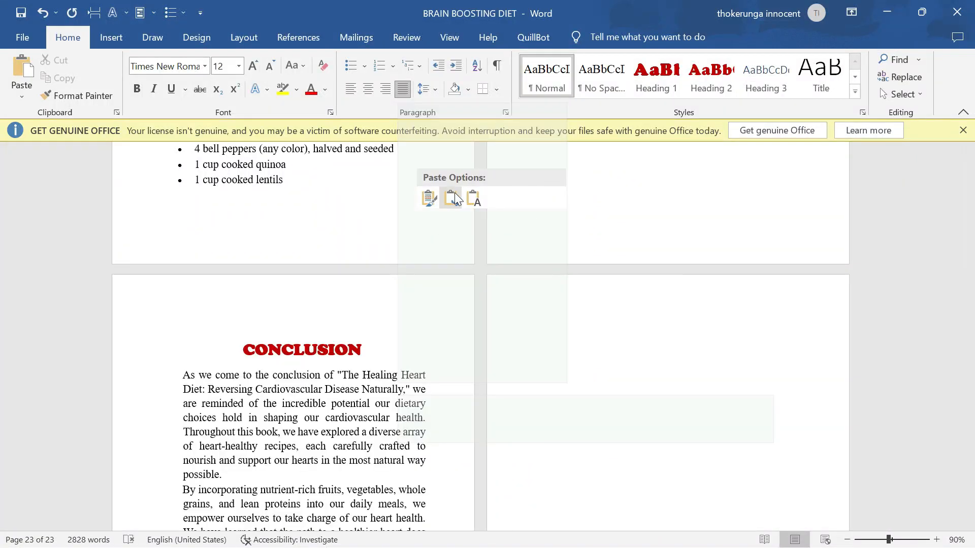
pyautogui.click(453, 198)
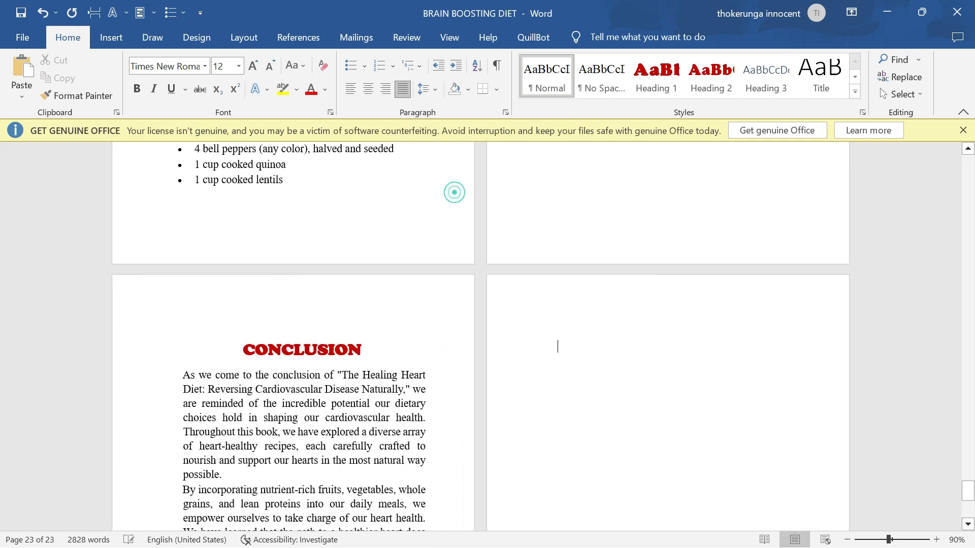
pyautogui.scroll(-7, 556, 343)
pyautogui.scroll(15, 556, 335)
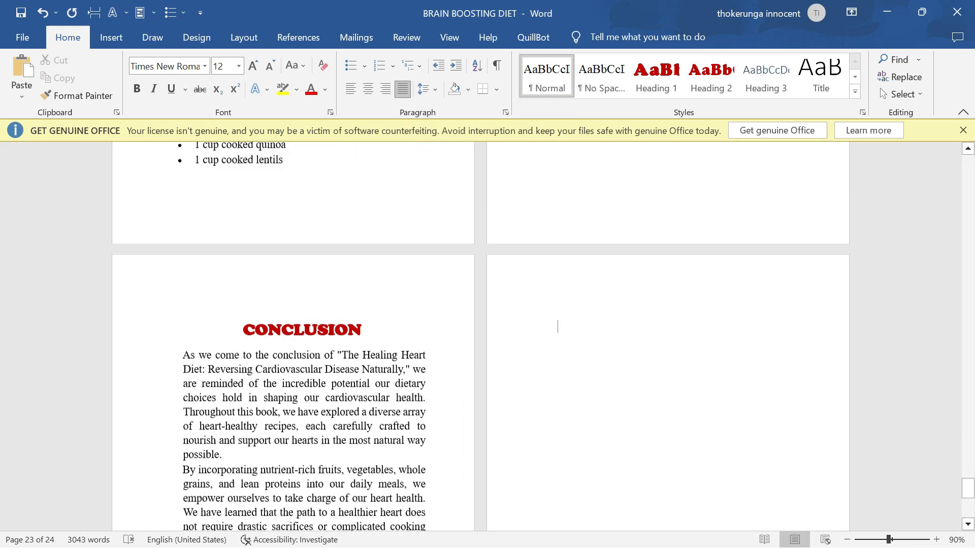
pyautogui.moveTo(969, 472); pyautogui.dragTo(933, 514)
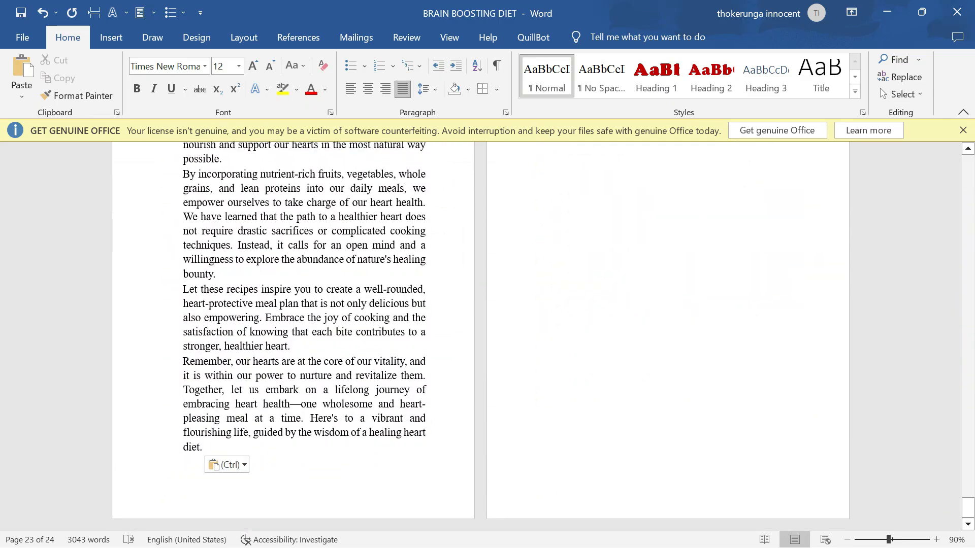
# Step: Save and close the BRAIN BOOSTING DIET document and reopen it from the MY BOOKS folder on the desktop
pyautogui.click(23, 13)
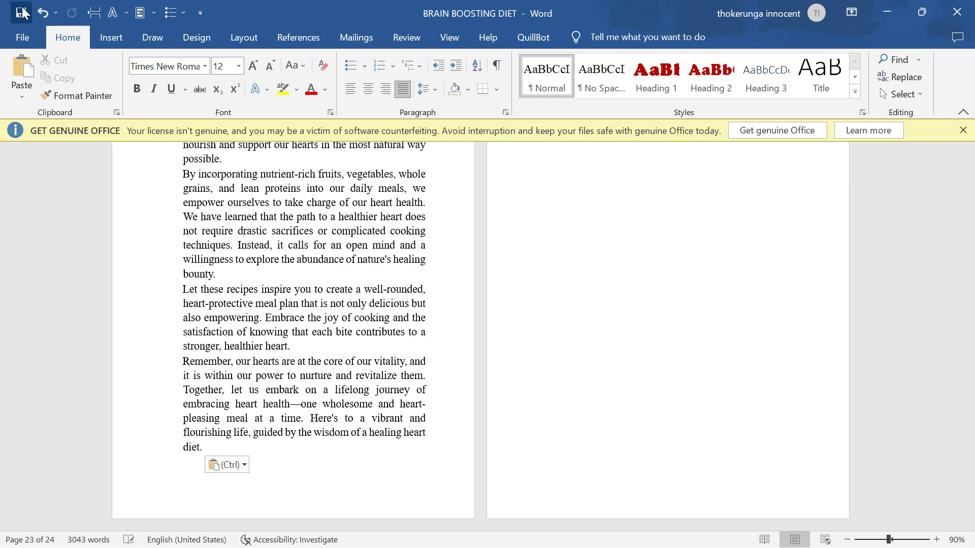
pyautogui.click(957, 12)
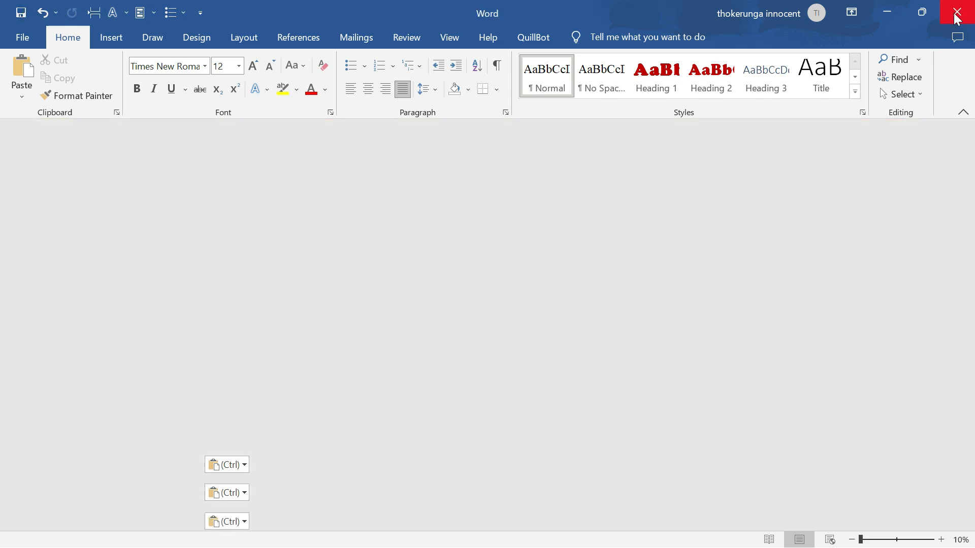
pyautogui.doubleClick(654, 177)
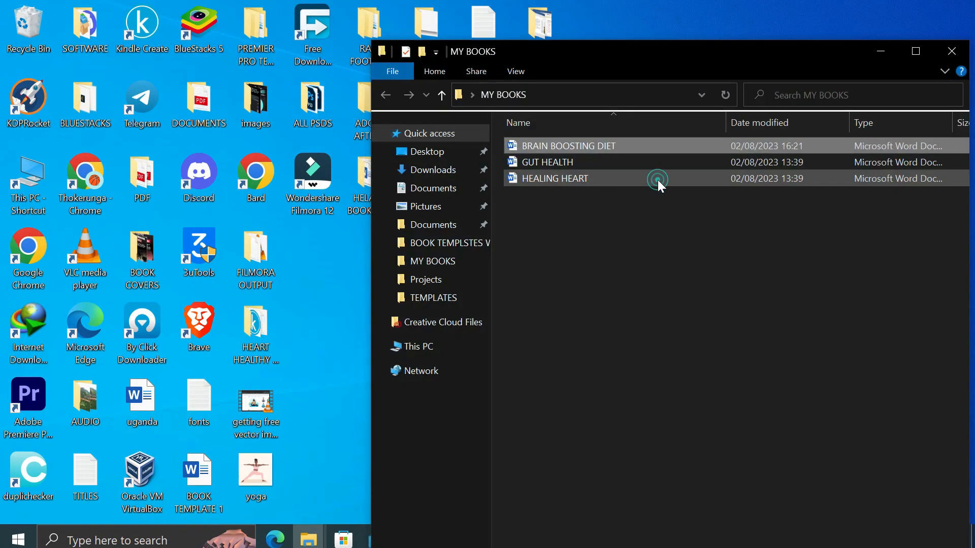
pyautogui.doubleClick(373, 101)
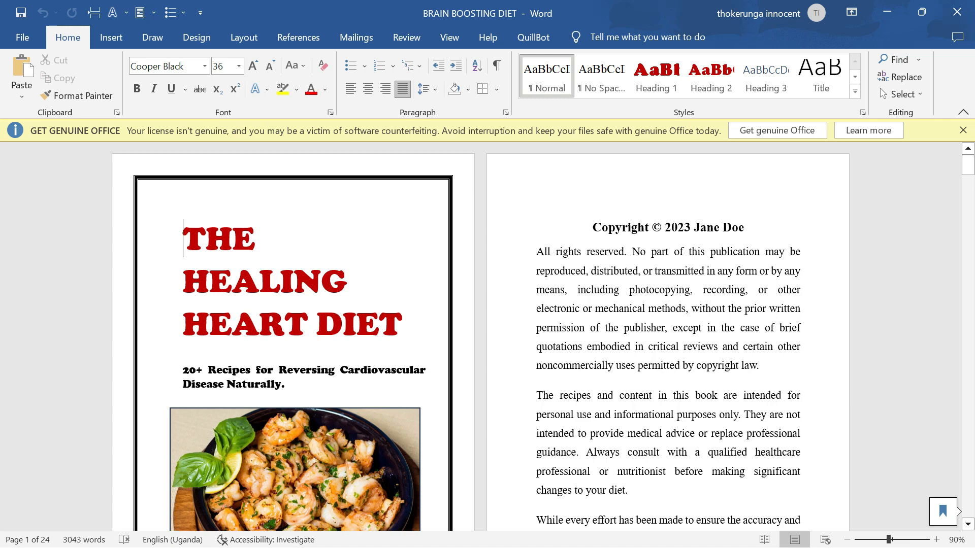
# Step: Review the finished book's cover, copyright page, table of contents, introduction and recipe pages, and return to the cover
pyautogui.scroll(-1, 480, 336)
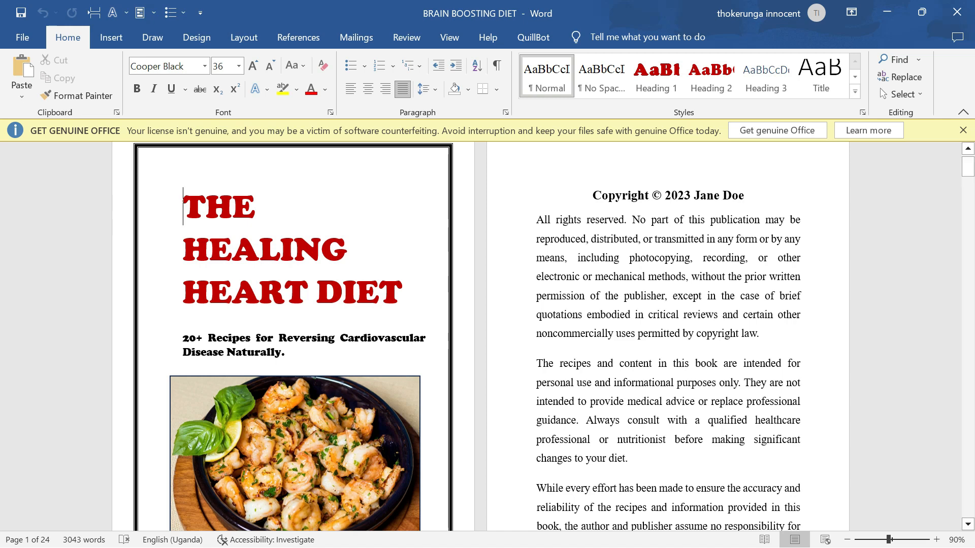
pyautogui.scroll(-1, 487, 335)
pyautogui.scroll(1, 513, 235)
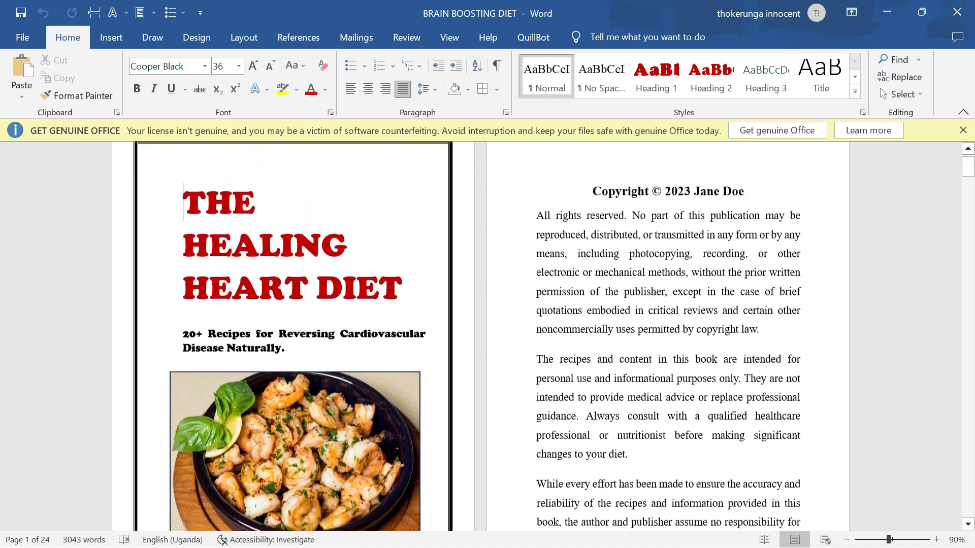
pyautogui.scroll(-5, 513, 235)
pyautogui.scroll(-15, 481, 337)
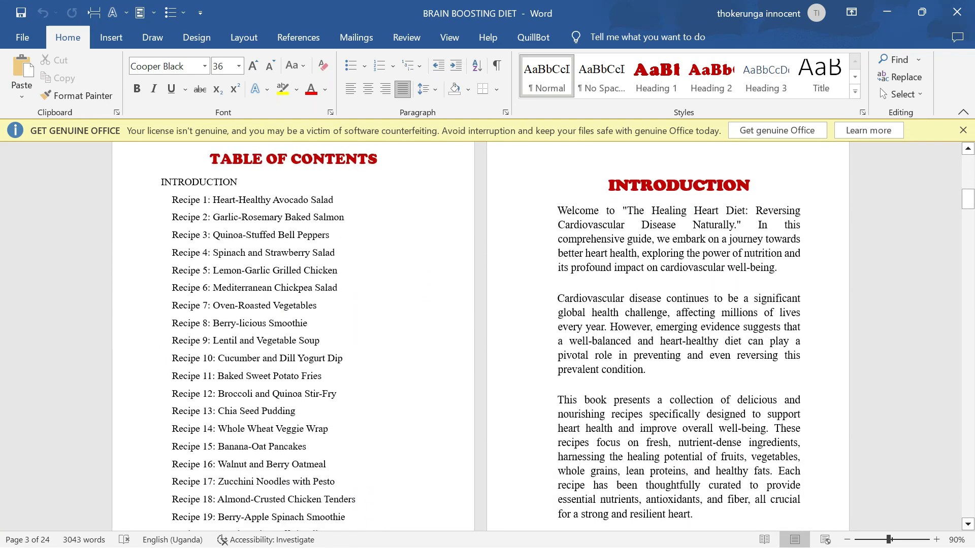
pyautogui.scroll(-4, 562, 175)
pyautogui.scroll(3, 562, 175)
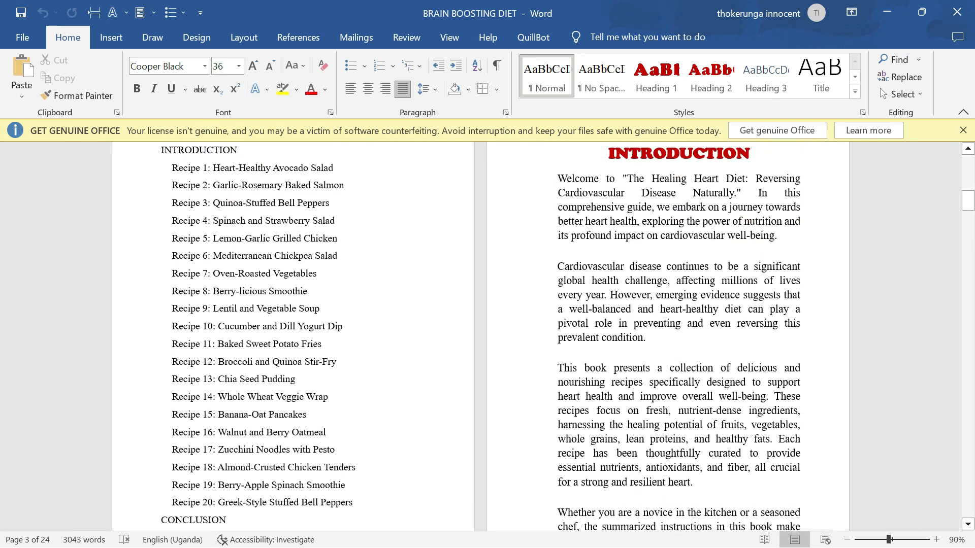
pyautogui.moveTo(562, 175); pyautogui.dragTo(650, 336)
pyautogui.click(650, 336)
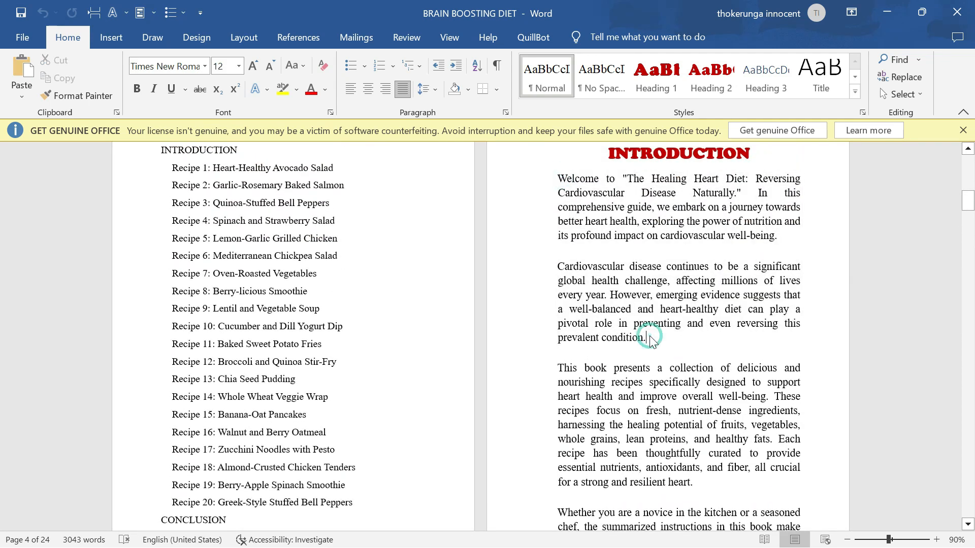
pyautogui.scroll(-15, 652, 341)
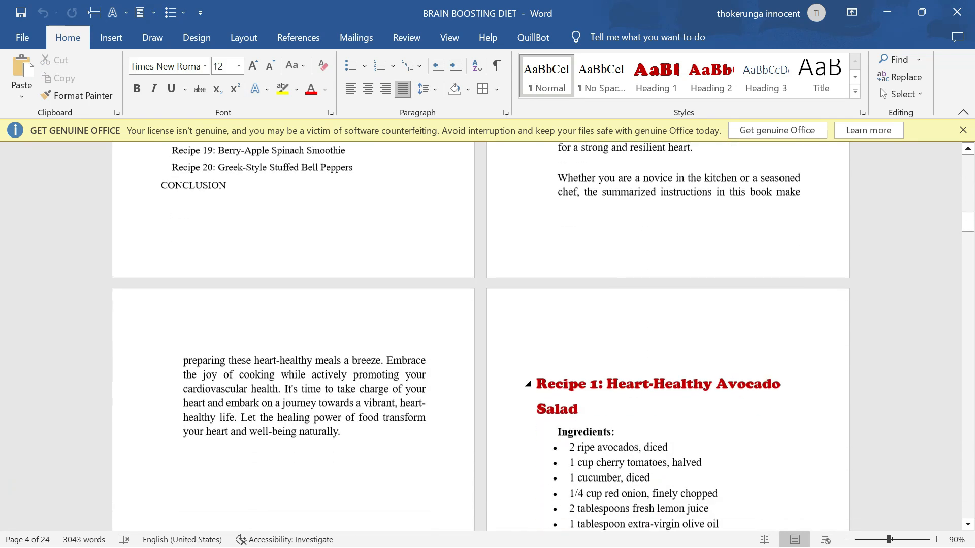
pyautogui.scroll(-20, 480, 335)
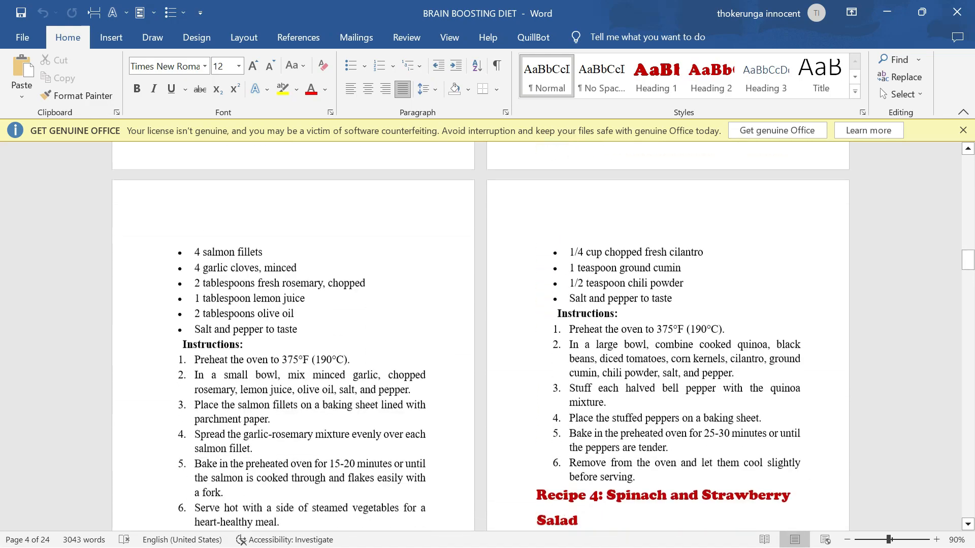
pyautogui.scroll(-20, 480, 335)
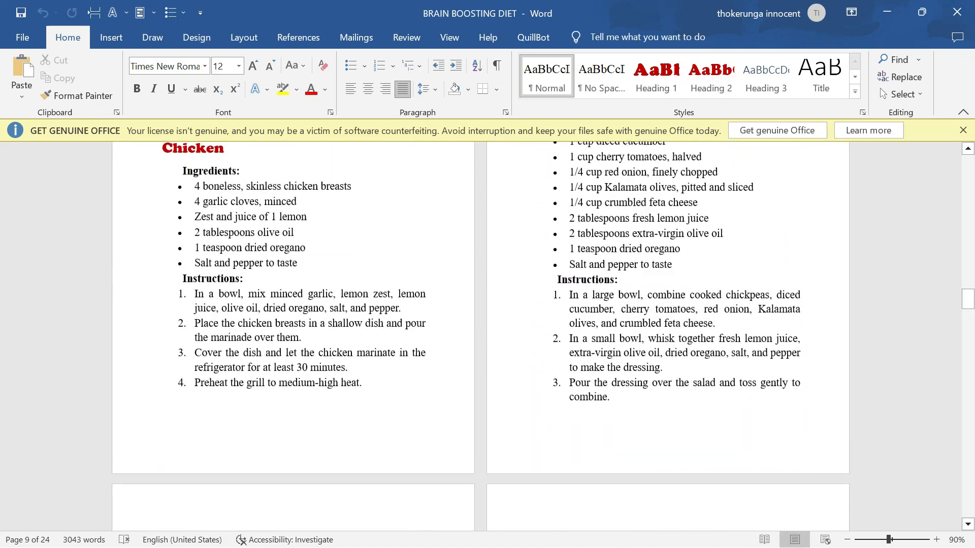
pyautogui.moveTo(967, 304); pyautogui.dragTo(930, 145)
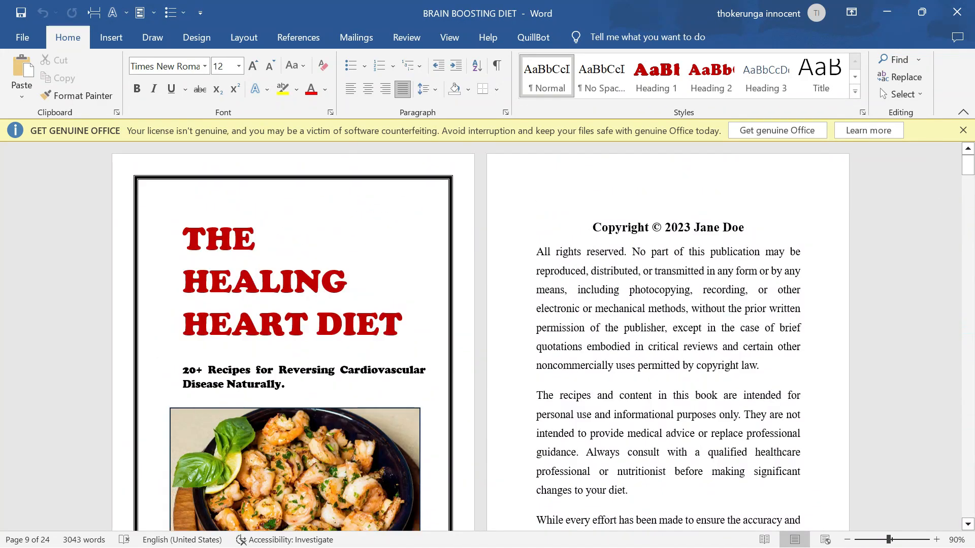